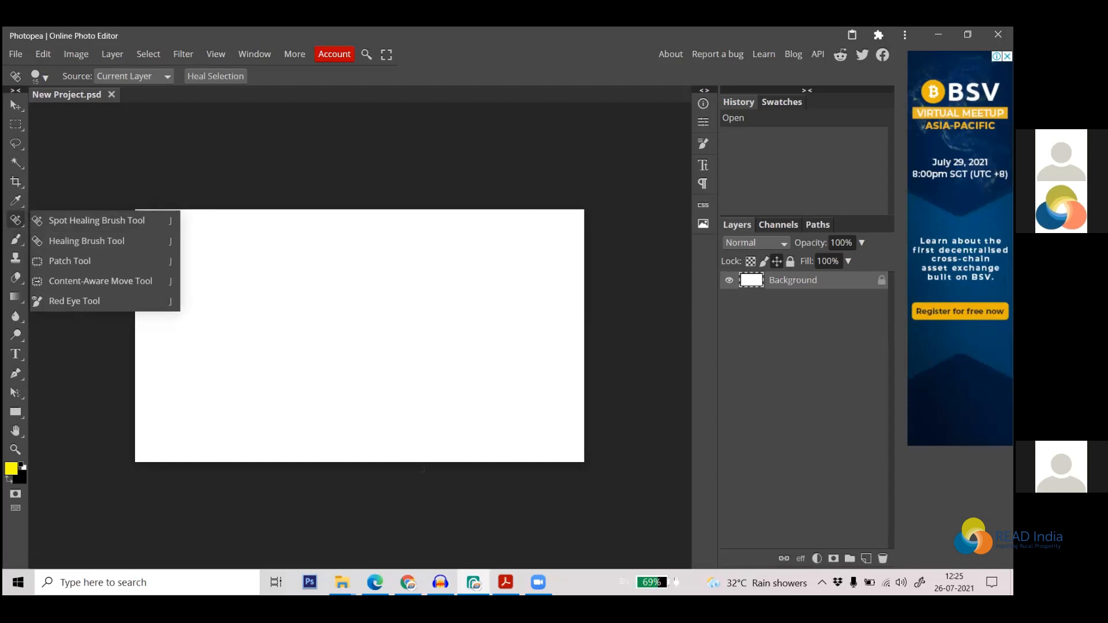
Switch to Chrome and run a Google image search for "pimples on face" in a new tab
{"action": "left_click", "coordinate": [408, 582]}
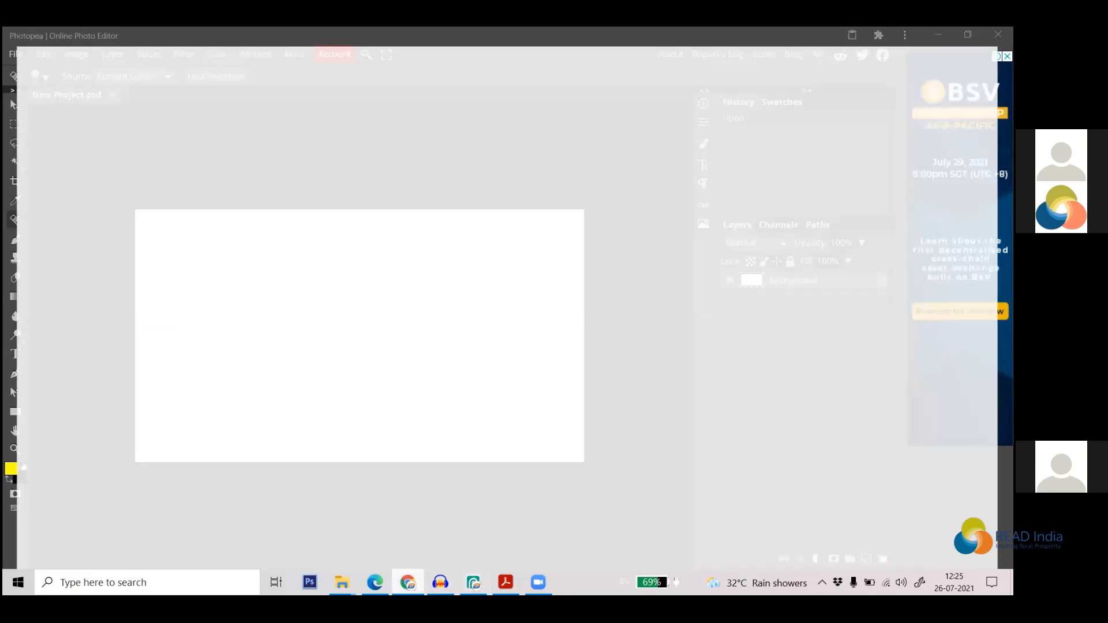
{"action": "left_click", "coordinate": [856, 38]}
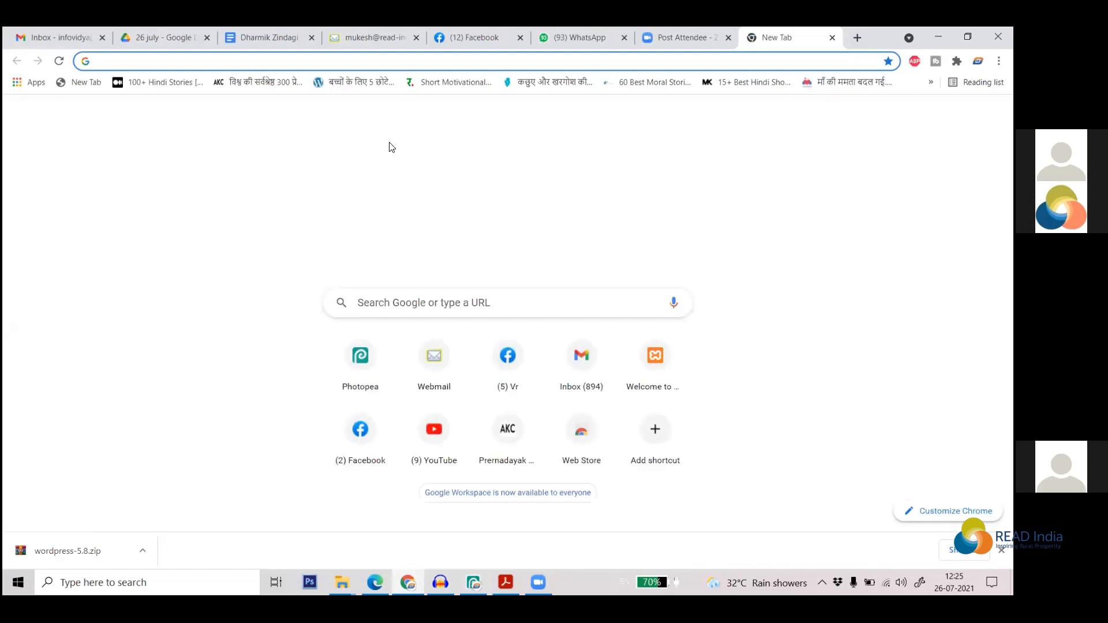
{"action": "type", "text": "pi"}
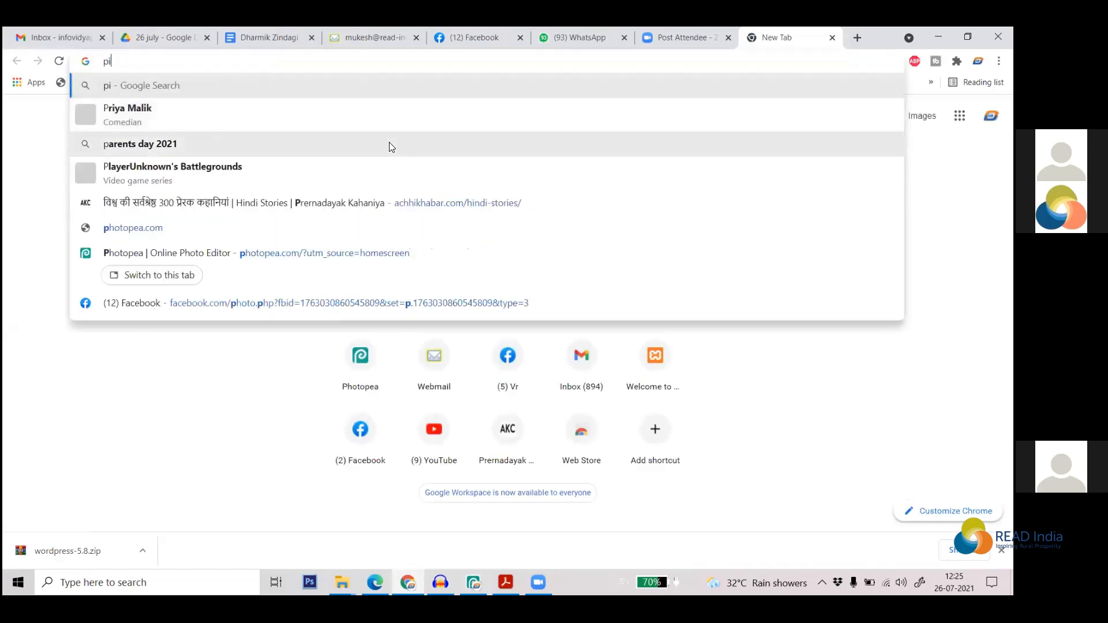
{"action": "type", "text": "mples"}
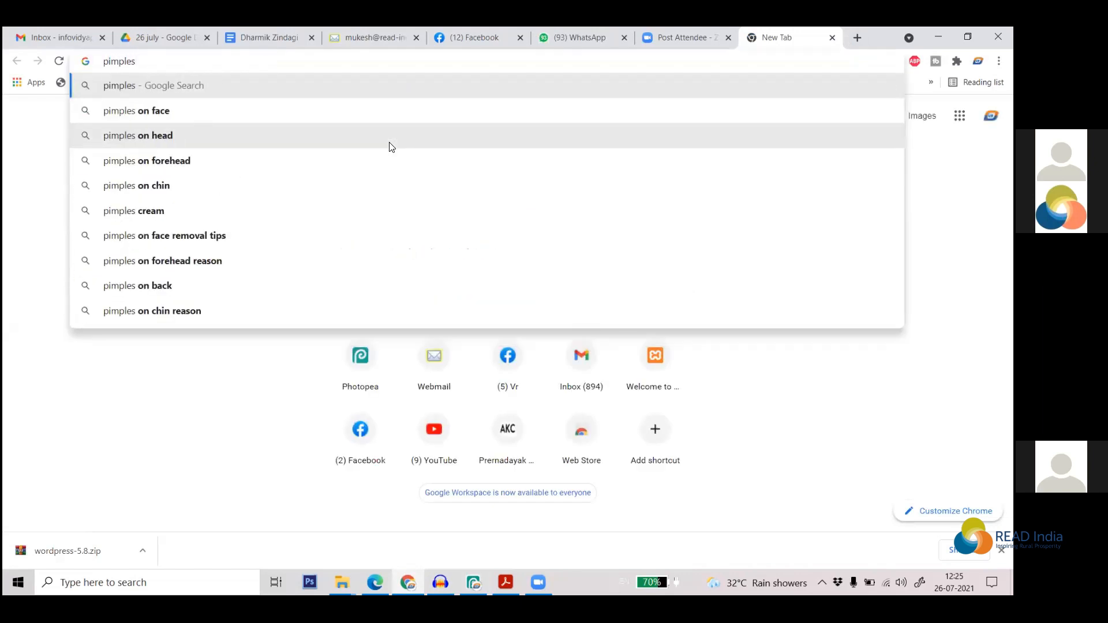
{"action": "left_click", "coordinate": [266, 117]}
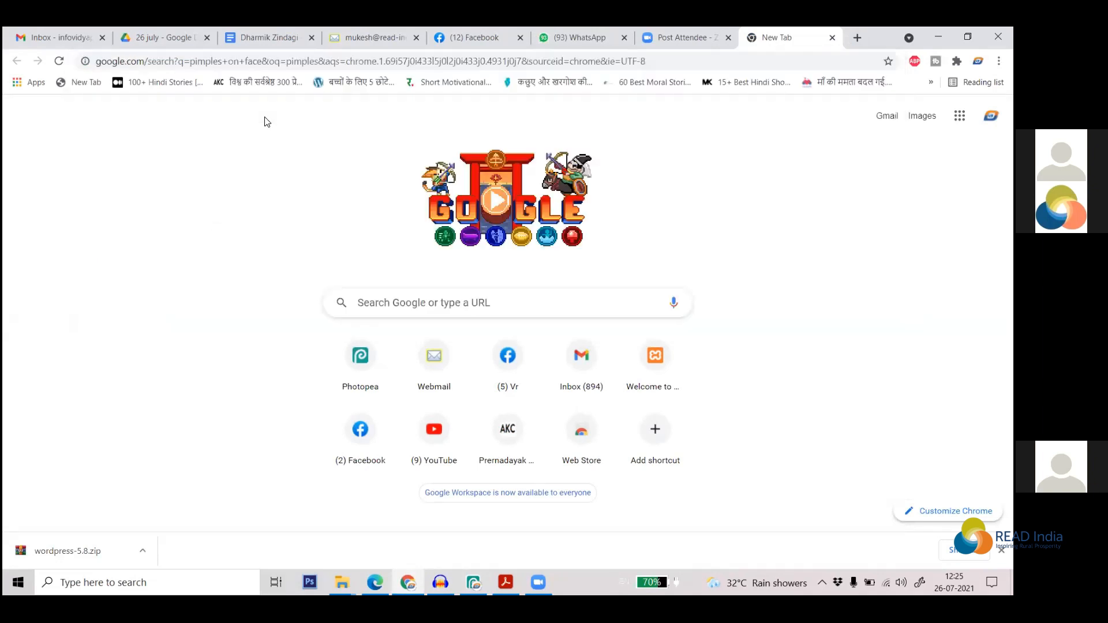
{"action": "left_click", "coordinate": [194, 174]}
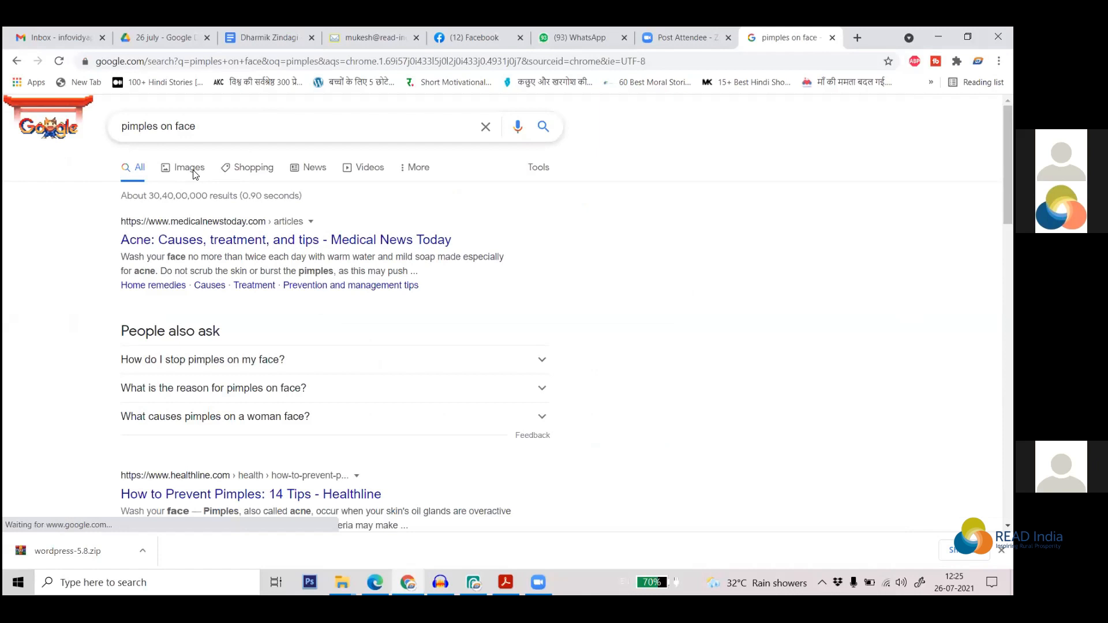
{"action": "left_click", "coordinate": [194, 168]}
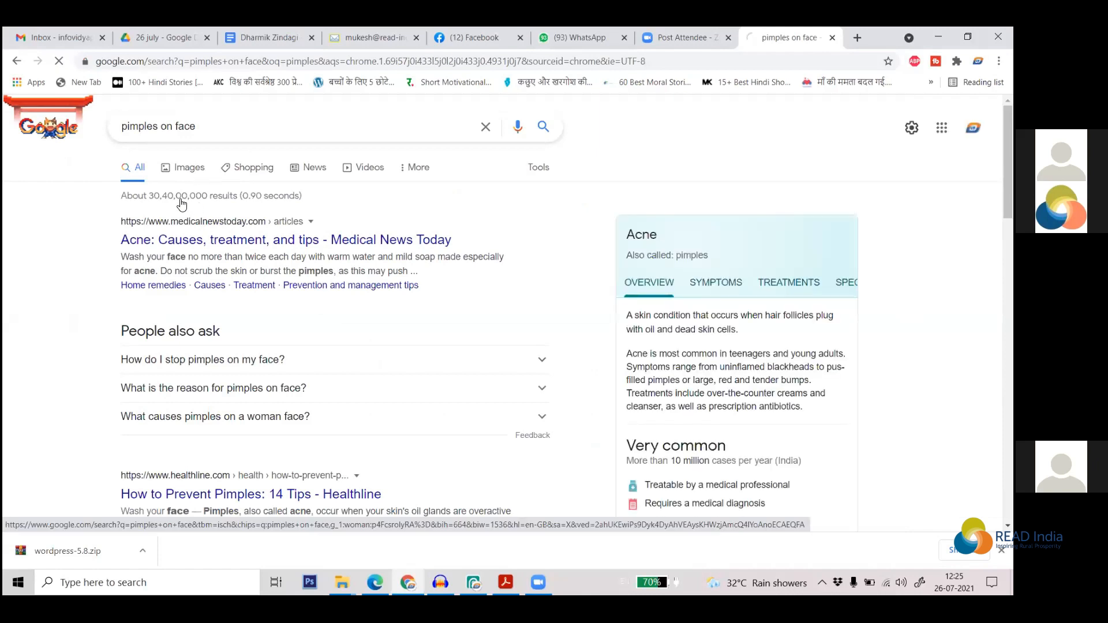
Open the Medical News Today "Hard pimples: Treatment, prevention, and causes" image result and copy its image address
{"action": "scroll", "coordinate": [646, 249], "scroll_direction": "down", "scroll_amount": 5}
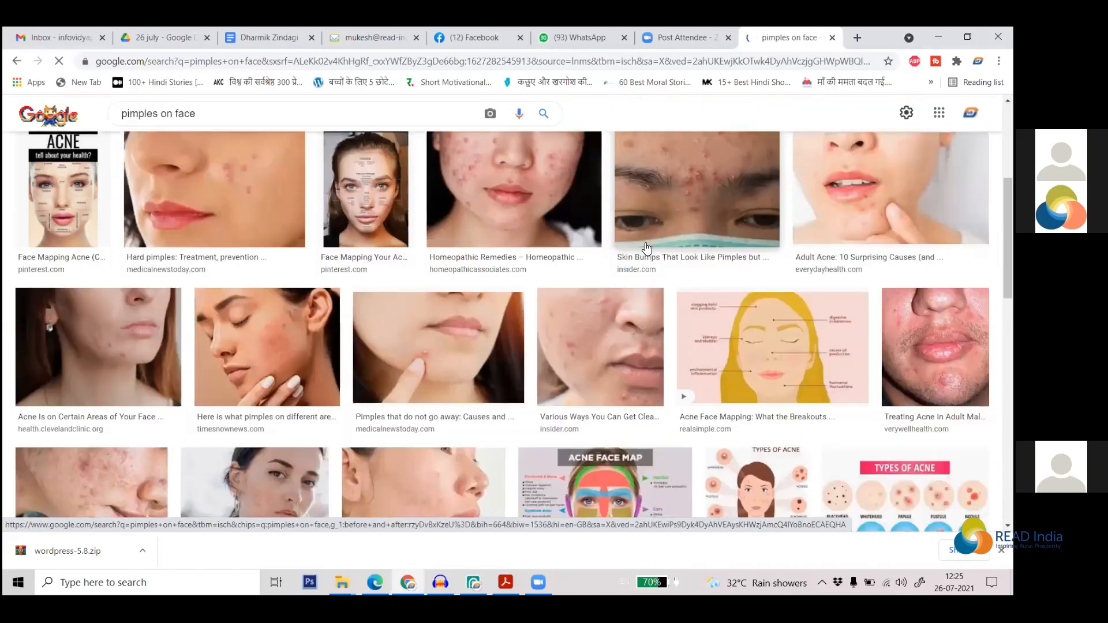
{"action": "left_click", "coordinate": [249, 184]}
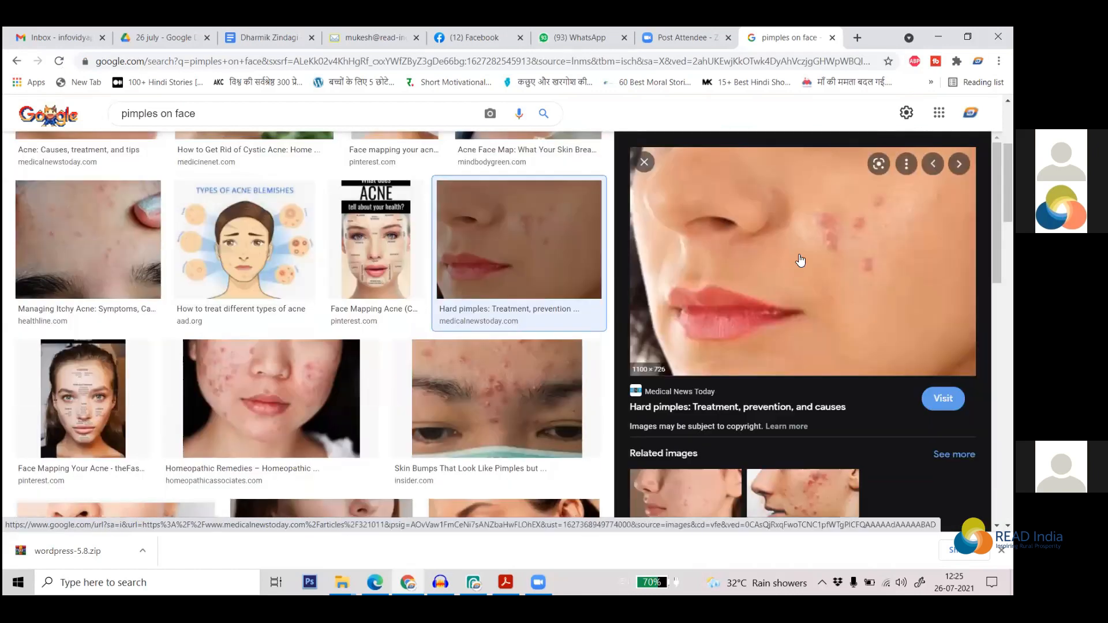
{"action": "scroll", "coordinate": [839, 287], "scroll_direction": "down", "scroll_amount": 2}
{"action": "scroll", "coordinate": [839, 287], "scroll_direction": "up", "scroll_amount": 2}
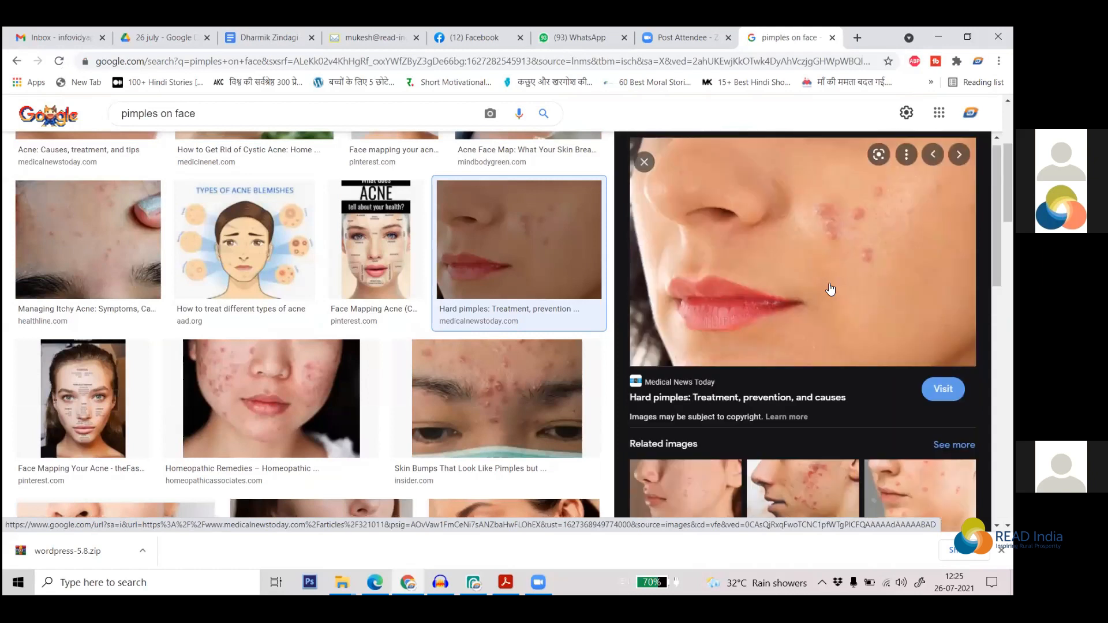
{"action": "right_click", "coordinate": [814, 249]}
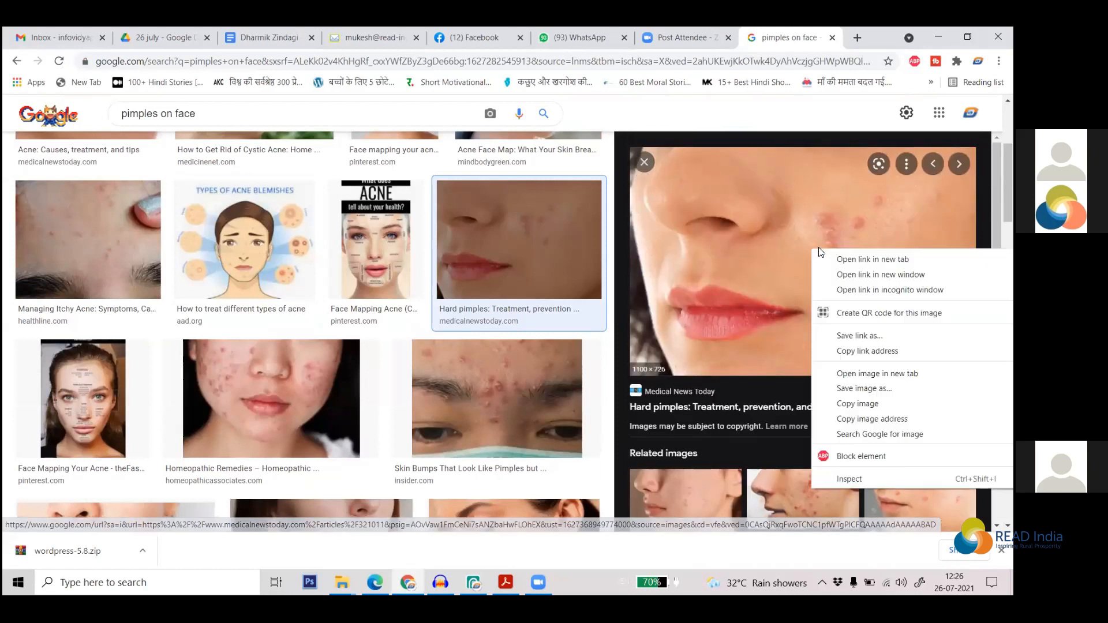
{"action": "left_click", "coordinate": [905, 420]}
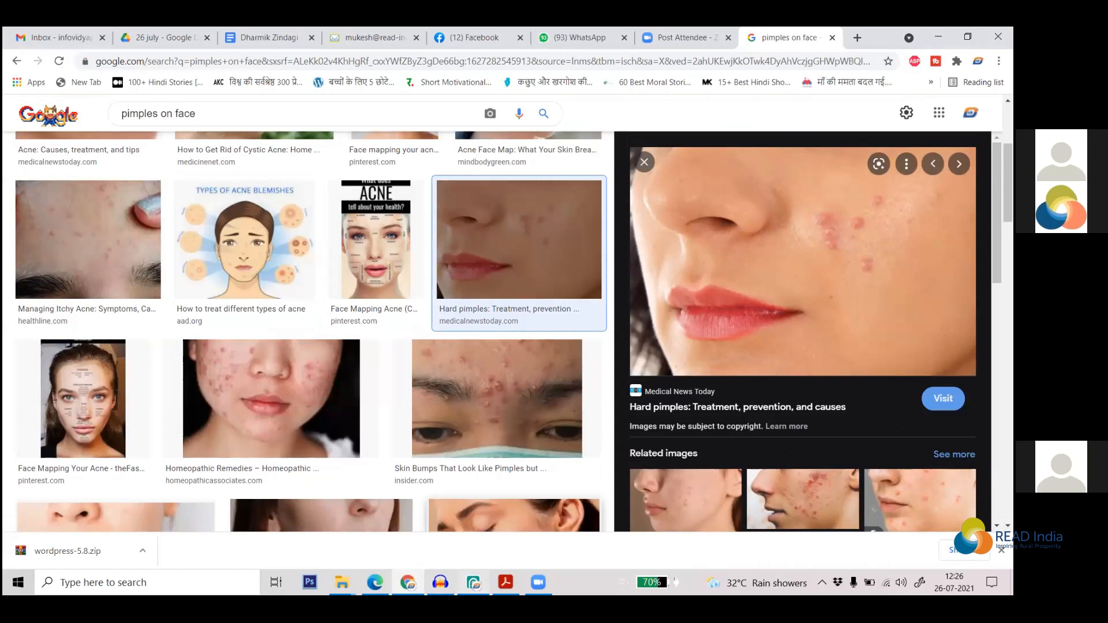
Switch back to Photopea, place the image from the copied URL into the current project, and commit its default placement
{"action": "left_click", "coordinate": [474, 583]}
{"action": "left_click", "coordinate": [12, 55]}
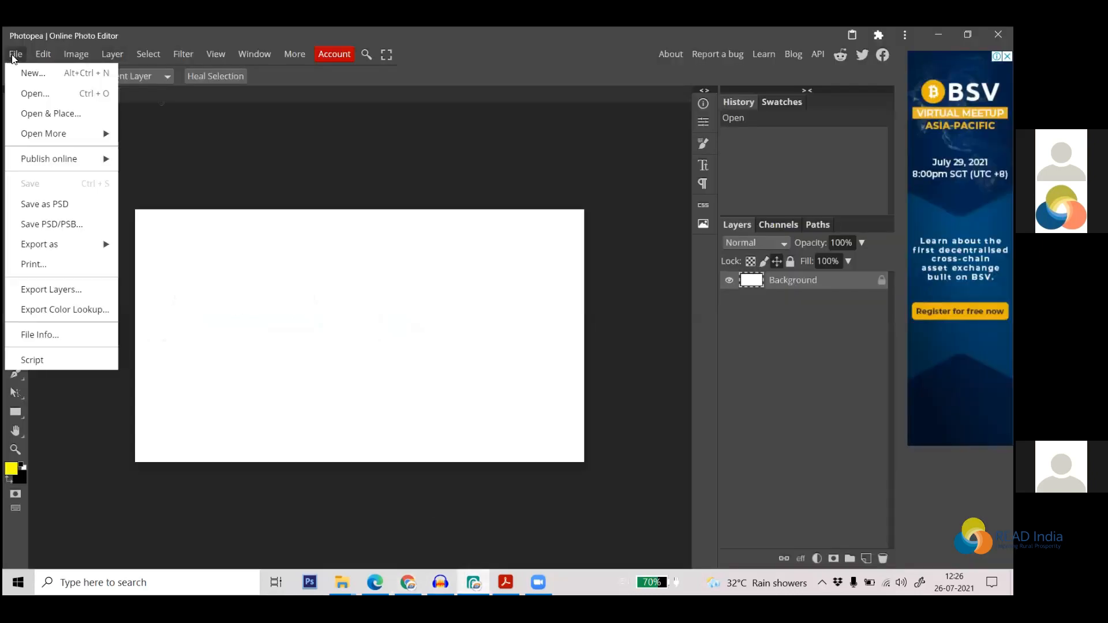
{"action": "mouse_move", "coordinate": [82, 127]}
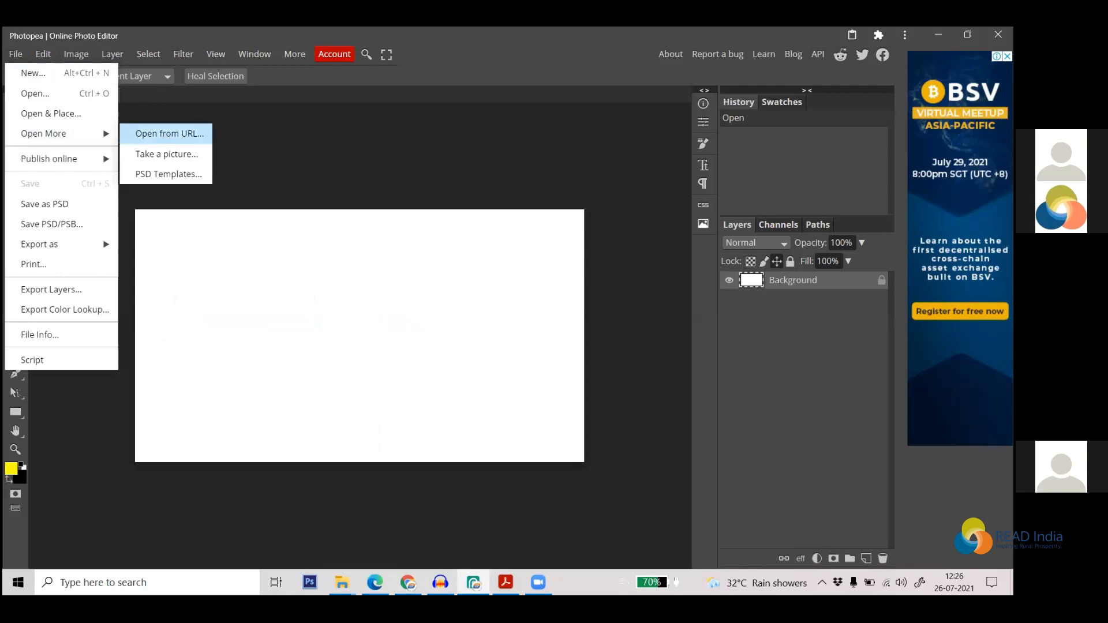
{"action": "left_click", "coordinate": [167, 135]}
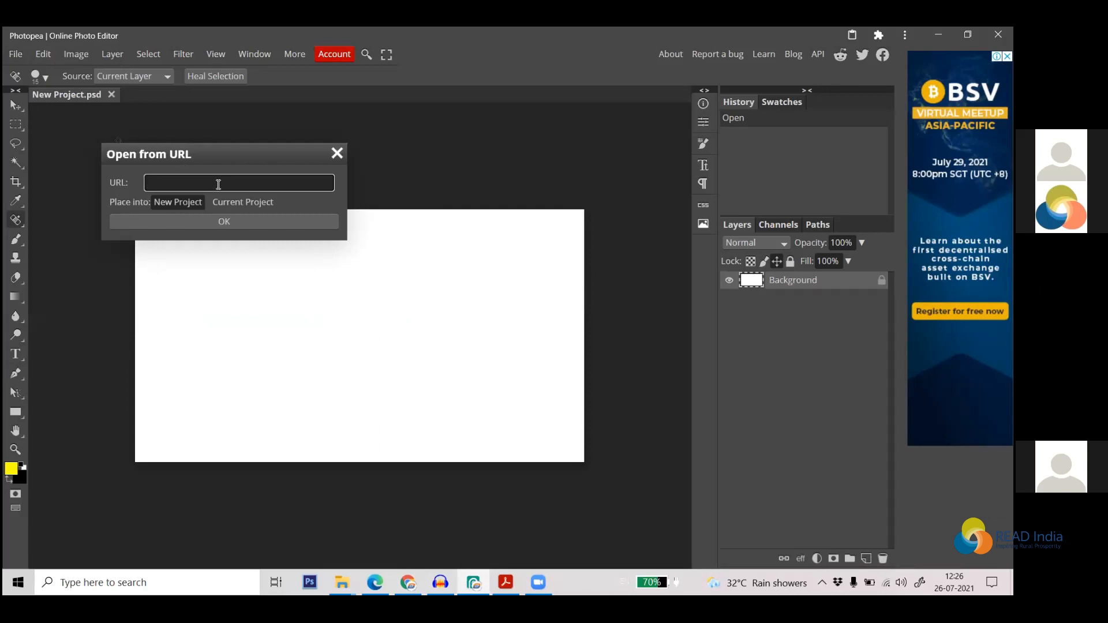
{"action": "key", "text": "ctrl+v"}
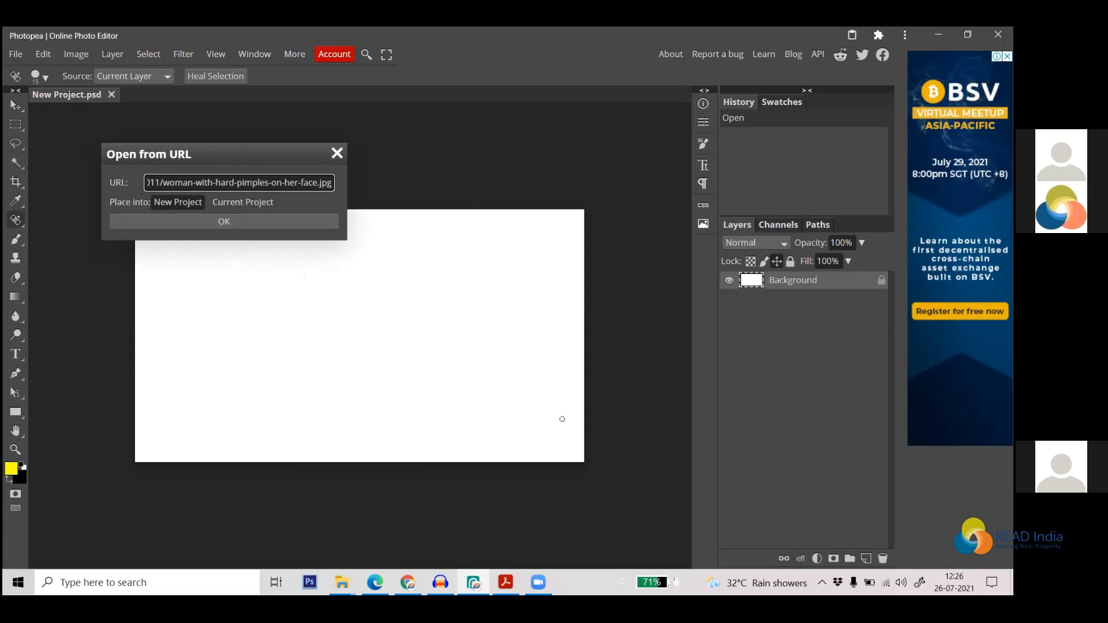
{"action": "left_click", "coordinate": [249, 203]}
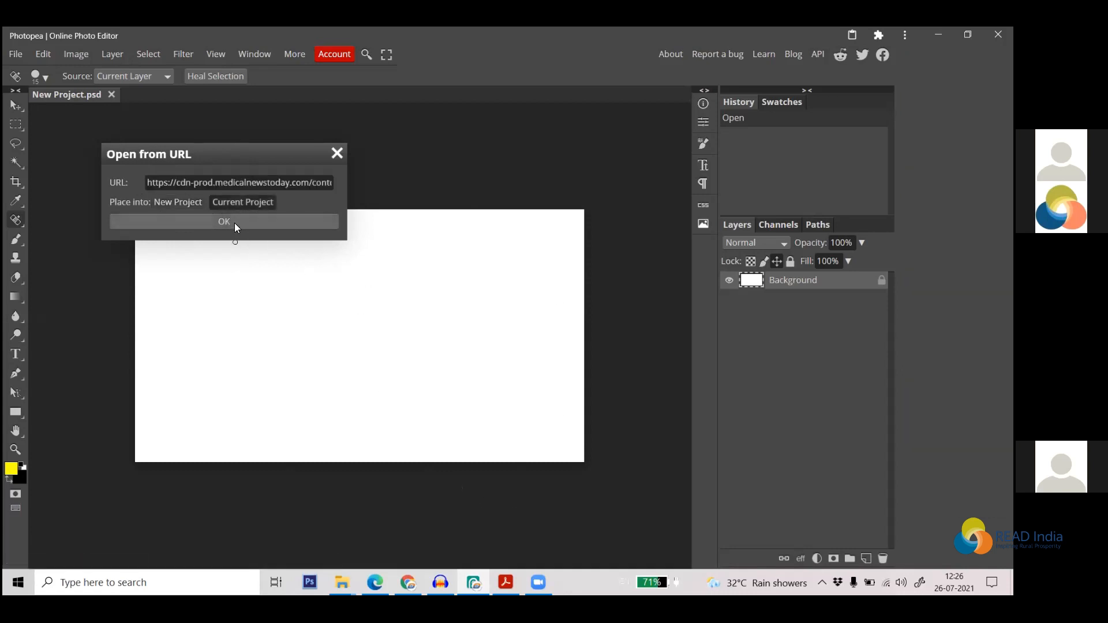
{"action": "left_click", "coordinate": [233, 223]}
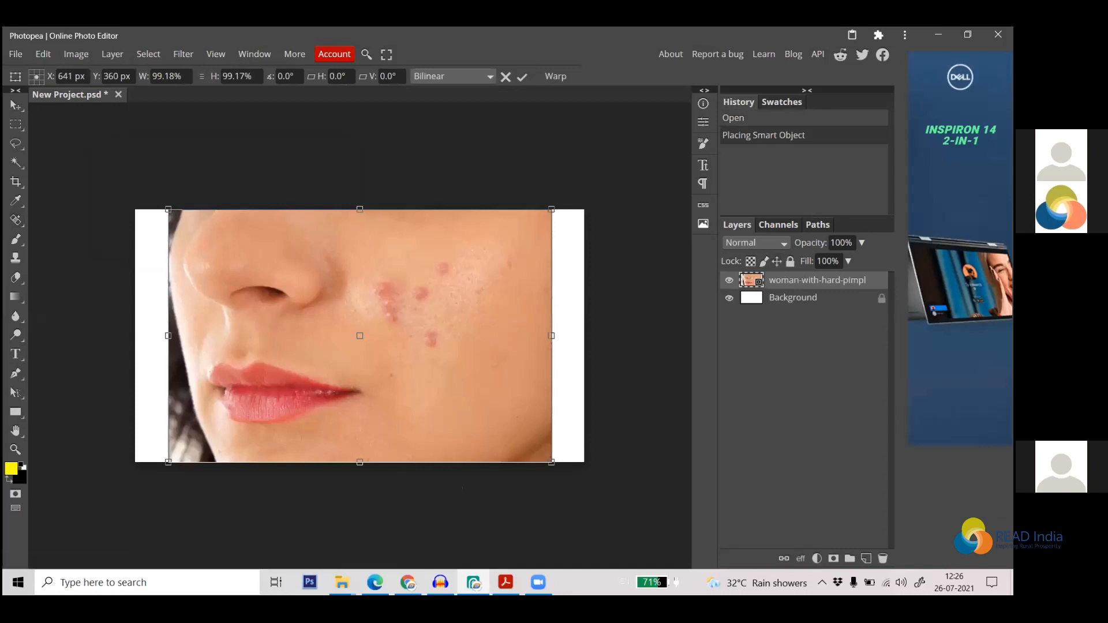
{"action": "key", "text": "j"}
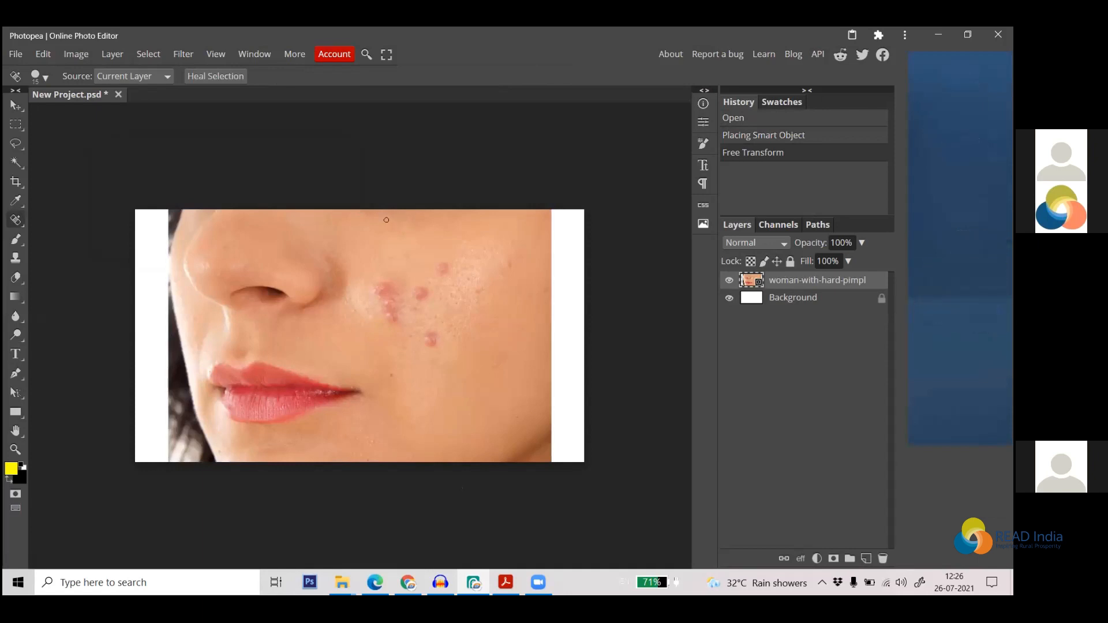
Rasterize the placed face photo's smart object layer
{"action": "left_click", "coordinate": [14, 106]}
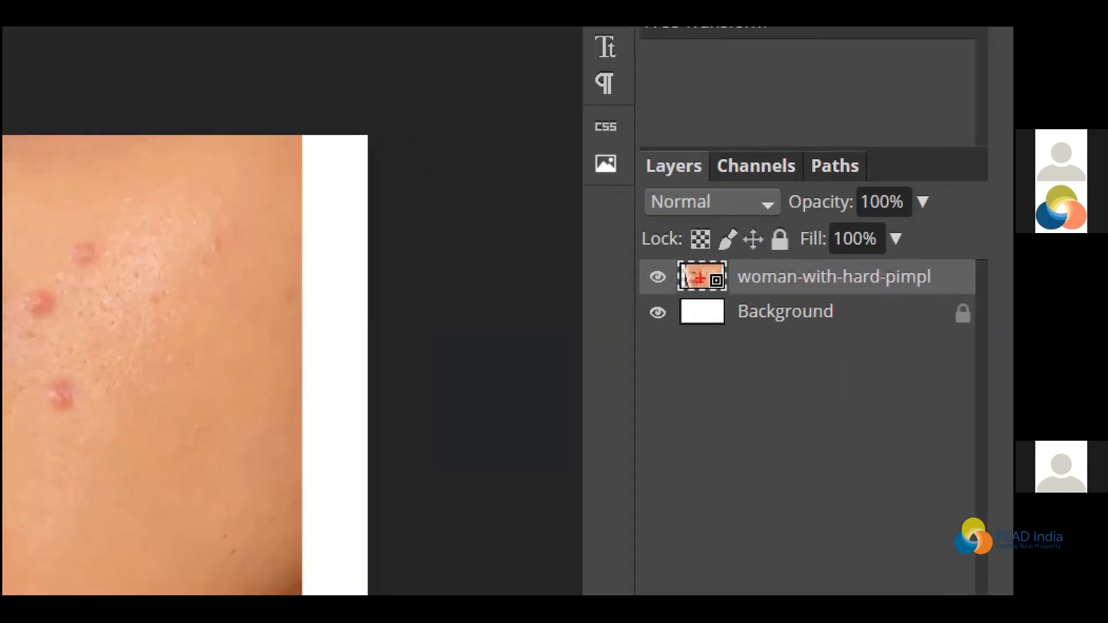
{"action": "mouse_move", "coordinate": [729, 269]}
{"action": "left_mouse_down"}
{"action": "mouse_move", "coordinate": [701, 276]}
{"action": "mouse_move", "coordinate": [694, 293]}
{"action": "left_mouse_up"}
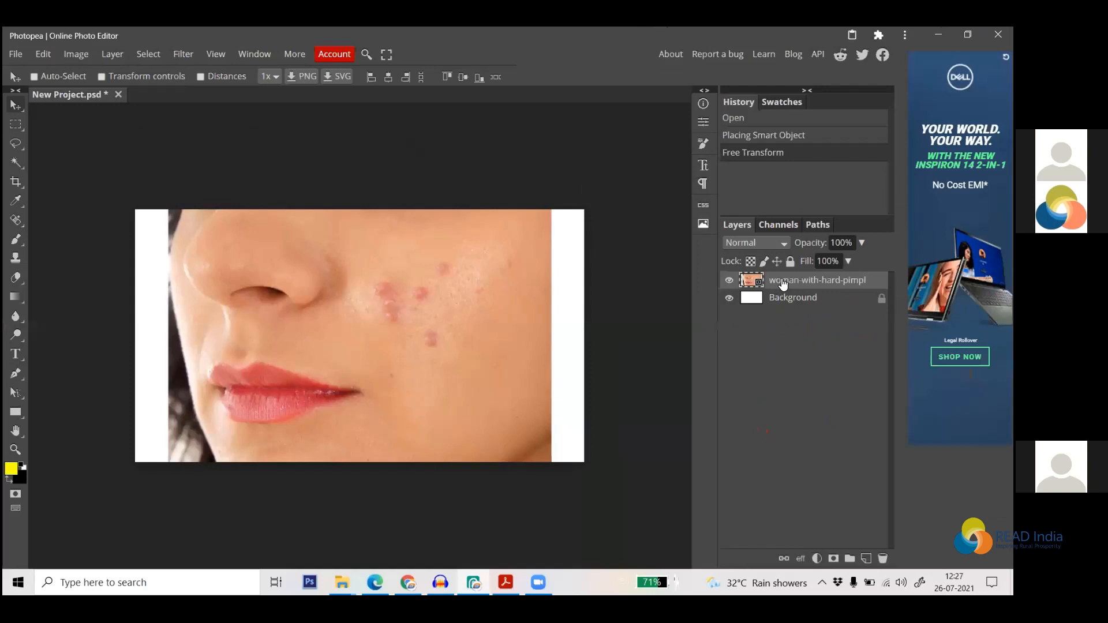
{"action": "right_click", "coordinate": [783, 283]}
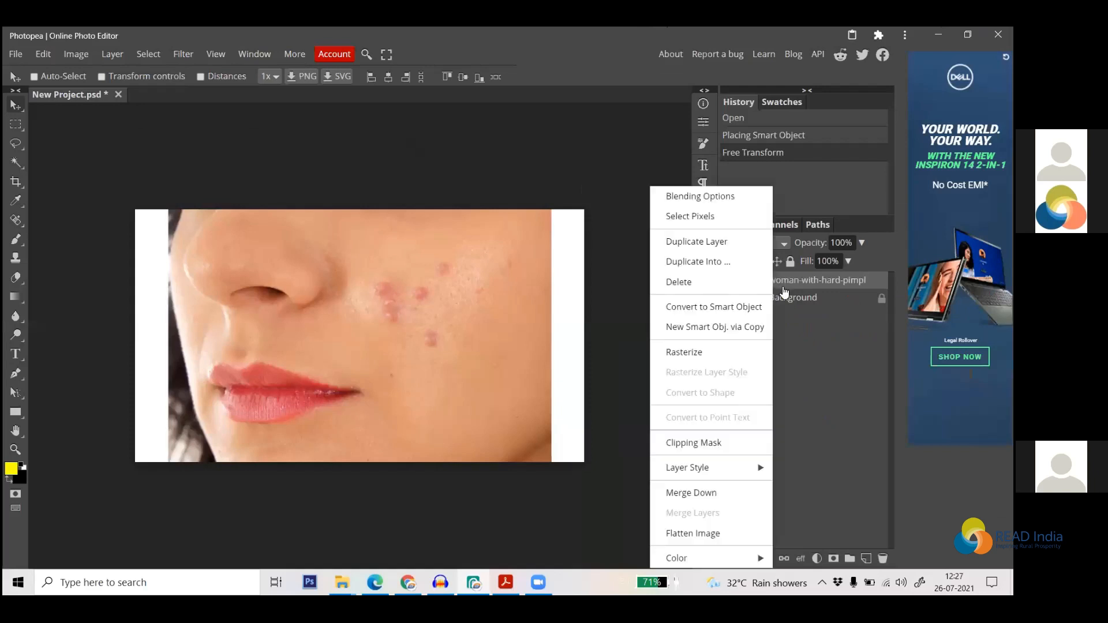
{"action": "left_click", "coordinate": [740, 353]}
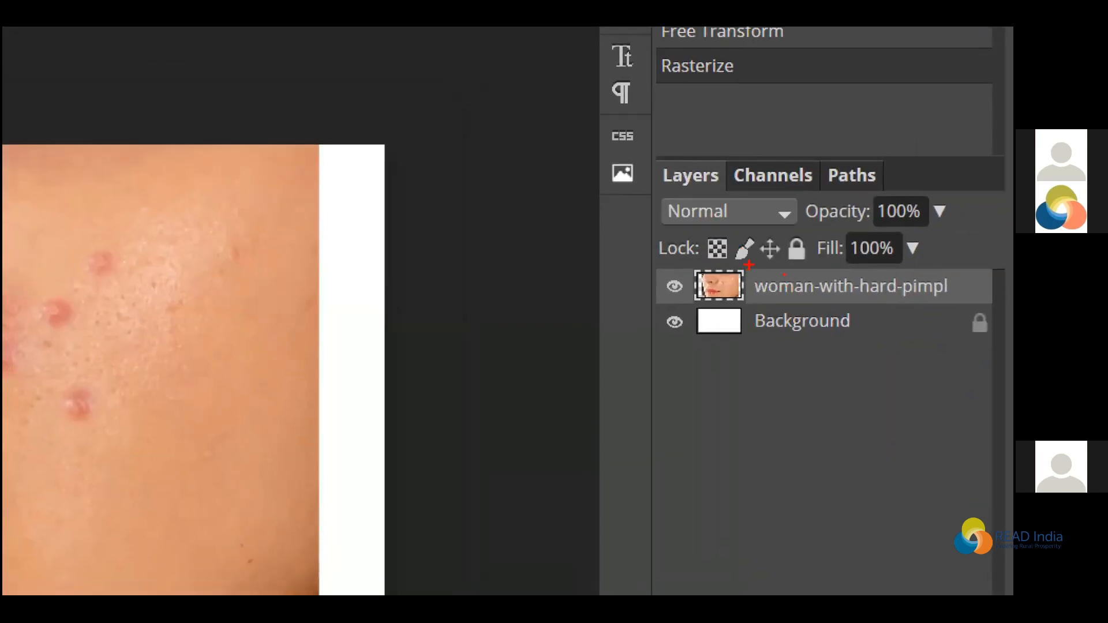
{"action": "mouse_move", "coordinate": [739, 264]}
{"action": "left_mouse_down"}
{"action": "mouse_move", "coordinate": [690, 274]}
{"action": "mouse_move", "coordinate": [688, 304]}
{"action": "mouse_move", "coordinate": [740, 308]}
{"action": "mouse_move", "coordinate": [752, 267]}
{"action": "left_mouse_up"}
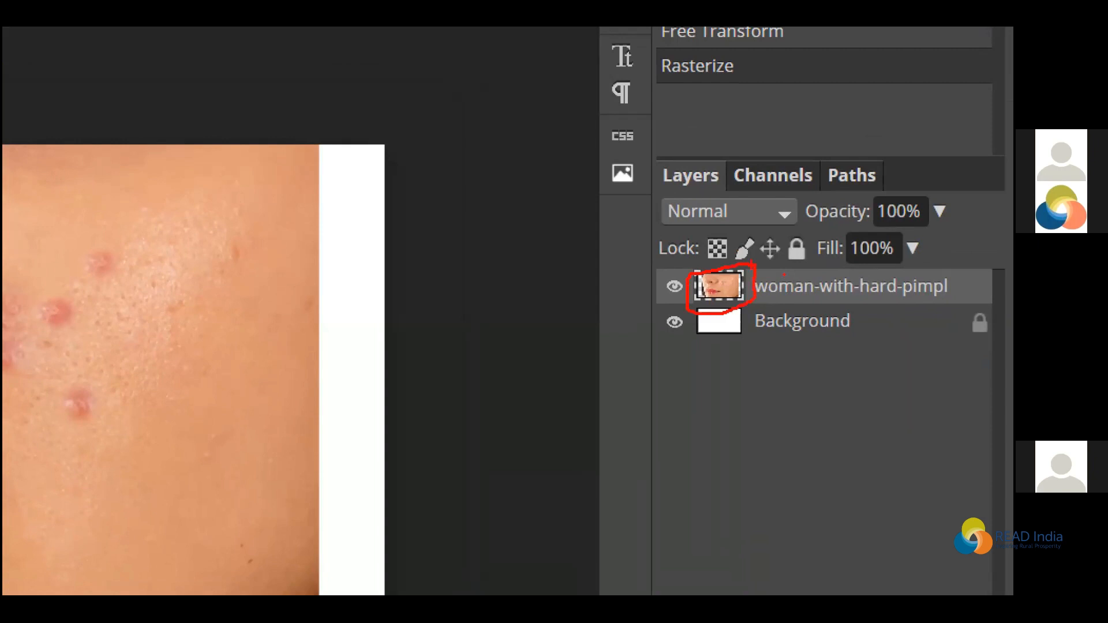
{"action": "left_click_drag", "start_coordinate": [750, 271], "coordinate": [752, 283]}
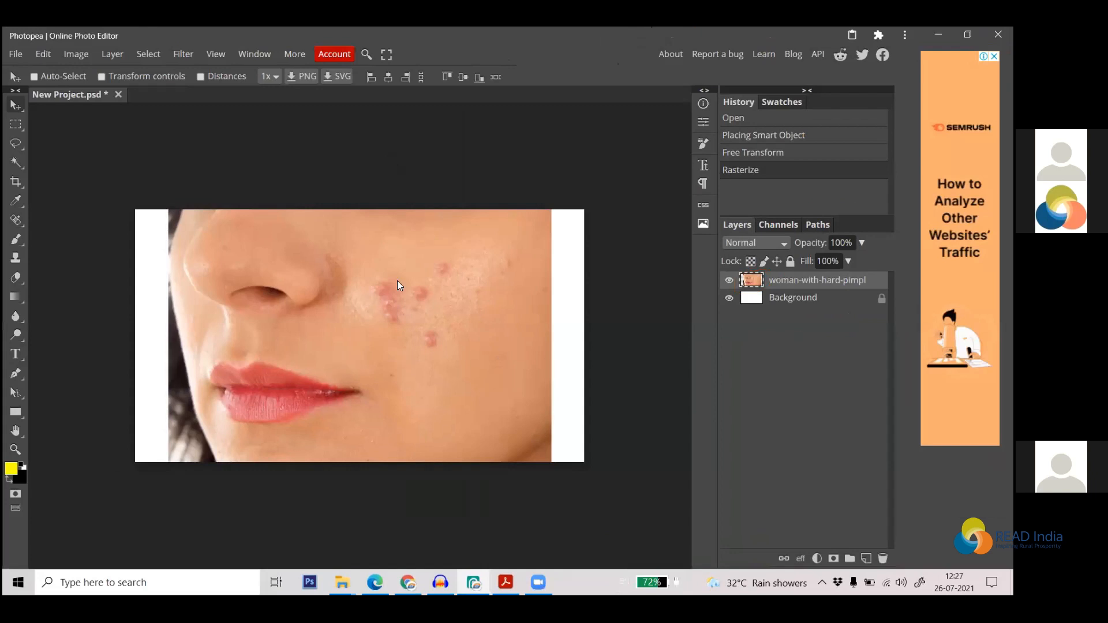
Examine the pimples on the woman's cheek at a closer zoom
{"action": "scroll", "coordinate": [398, 280], "scroll_direction": "up", "scroll_amount": 3}
{"action": "scroll", "coordinate": [440, 291], "scroll_direction": "down", "scroll_amount": 3}
{"action": "scroll", "coordinate": [433, 336], "scroll_direction": "up", "scroll_amount": 1}
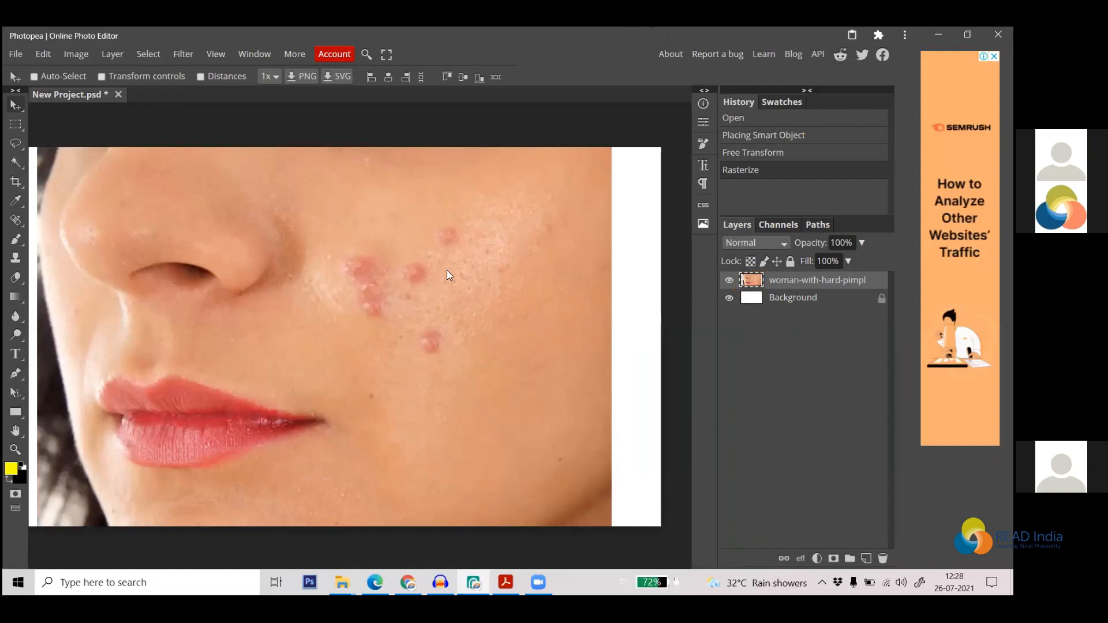
{"action": "scroll", "coordinate": [457, 278], "scroll_direction": "down", "scroll_amount": 2}
{"action": "scroll", "coordinate": [366, 379], "scroll_direction": "up", "scroll_amount": 1}
{"action": "scroll", "coordinate": [373, 375], "scroll_direction": "up", "scroll_amount": 2}
{"action": "scroll", "coordinate": [434, 321], "scroll_direction": "down", "scroll_amount": 2}
{"action": "scroll", "coordinate": [439, 334], "scroll_direction": "up", "scroll_amount": 1}
{"action": "scroll", "coordinate": [467, 276], "scroll_direction": "down", "scroll_amount": 1}
{"action": "scroll", "coordinate": [485, 257], "scroll_direction": "up", "scroll_amount": 1}
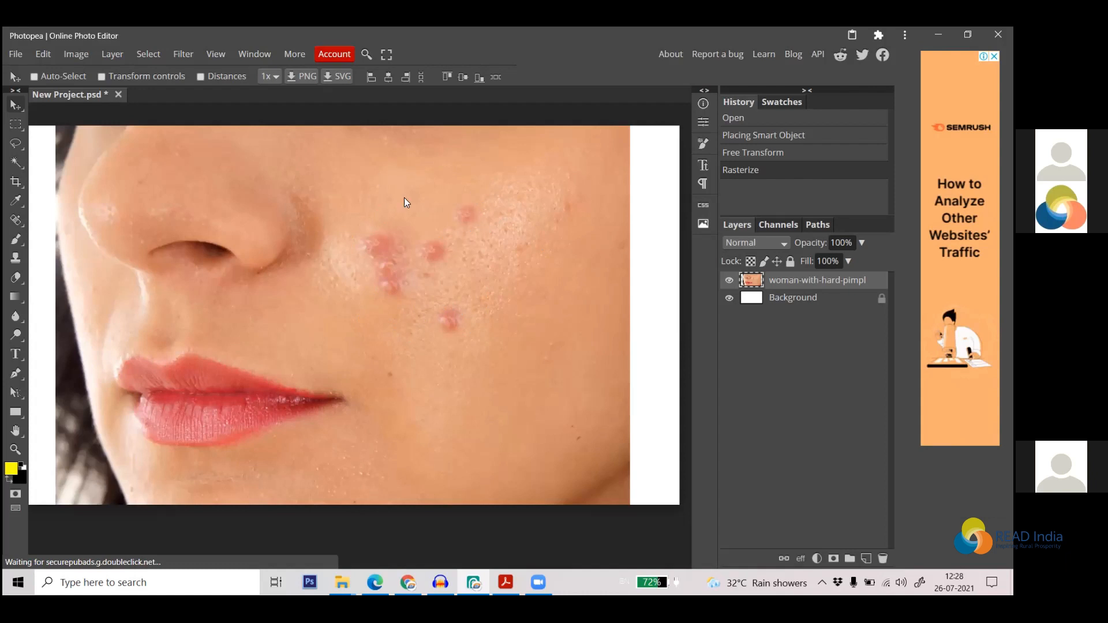
Using the Patch Tool in Source mode, replace the cheek's pimple cluster with clear skin from below it, and clear the selection
{"action": "left_click", "coordinate": [17, 222]}
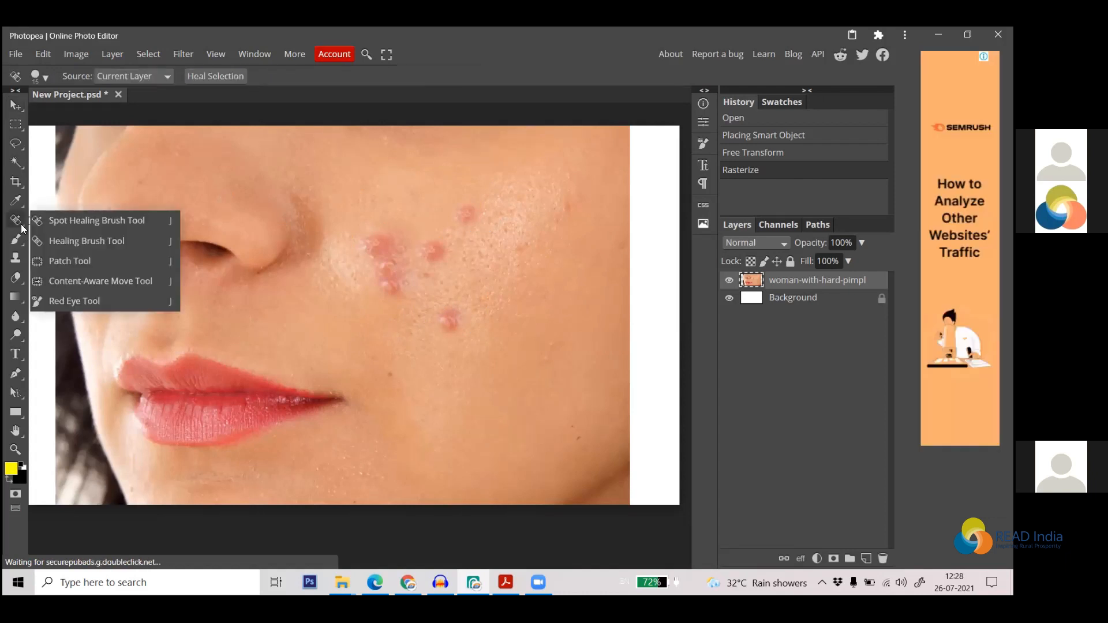
{"action": "left_click", "coordinate": [86, 263]}
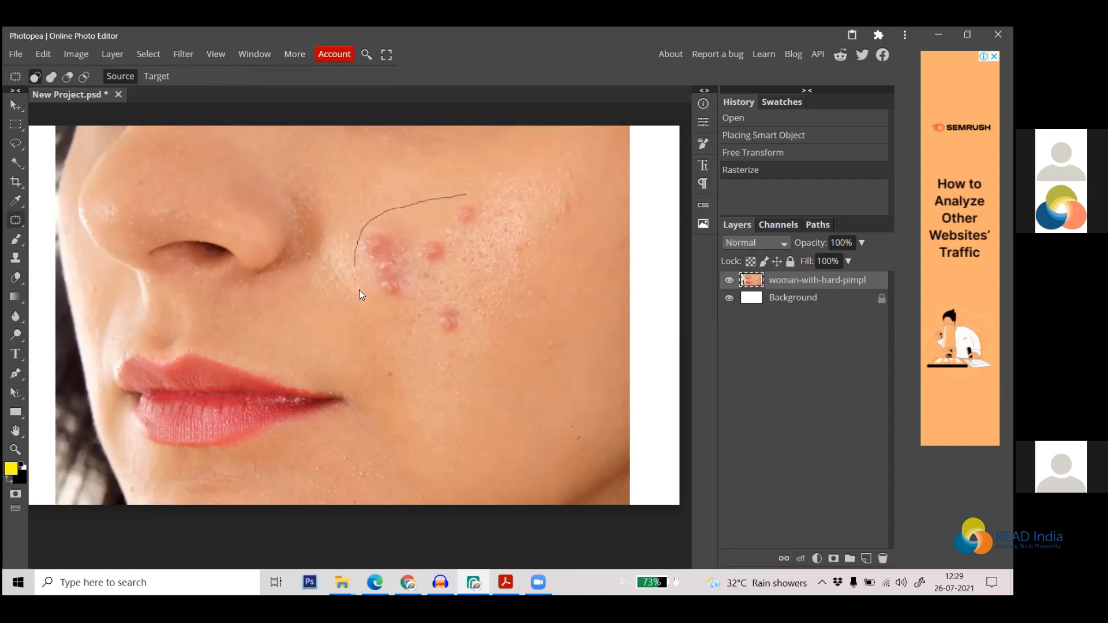
{"action": "mouse_move", "coordinate": [441, 337]}
{"action": "left_mouse_down"}
{"action": "mouse_move", "coordinate": [466, 334]}
{"action": "mouse_move", "coordinate": [495, 292]}
{"action": "left_mouse_up"}
{"action": "left_click_drag", "start_coordinate": [468, 192], "coordinate": [465, 191]}
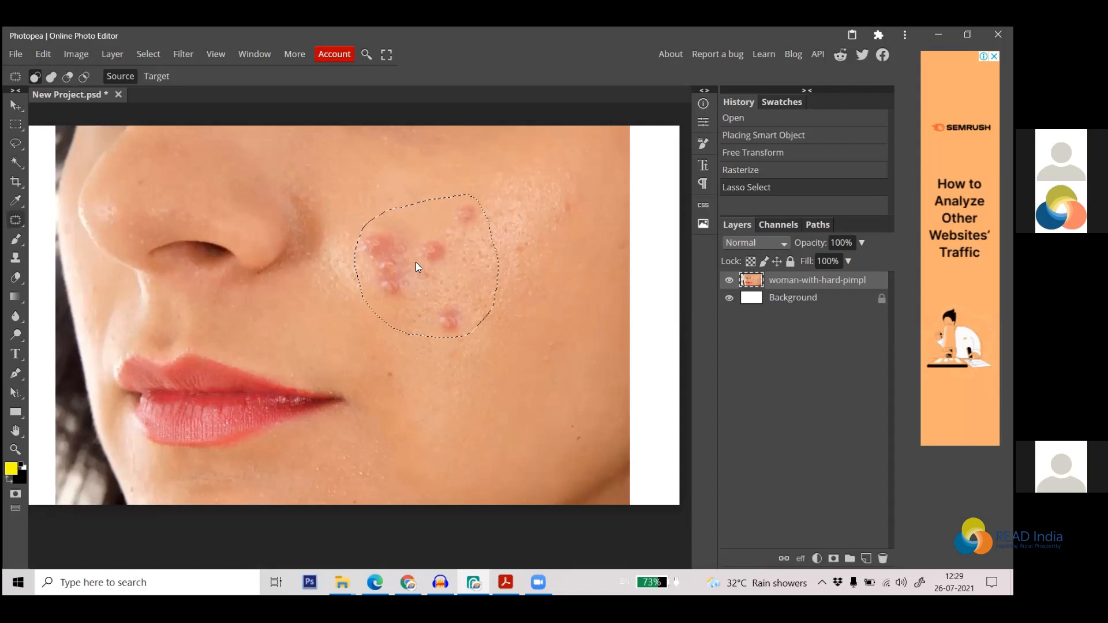
{"action": "mouse_move", "coordinate": [416, 262]}
{"action": "left_mouse_down"}
{"action": "mouse_move", "coordinate": [434, 368]}
{"action": "mouse_move", "coordinate": [469, 453]}
{"action": "mouse_move", "coordinate": [449, 416]}
{"action": "mouse_move", "coordinate": [425, 423]}
{"action": "left_mouse_up"}
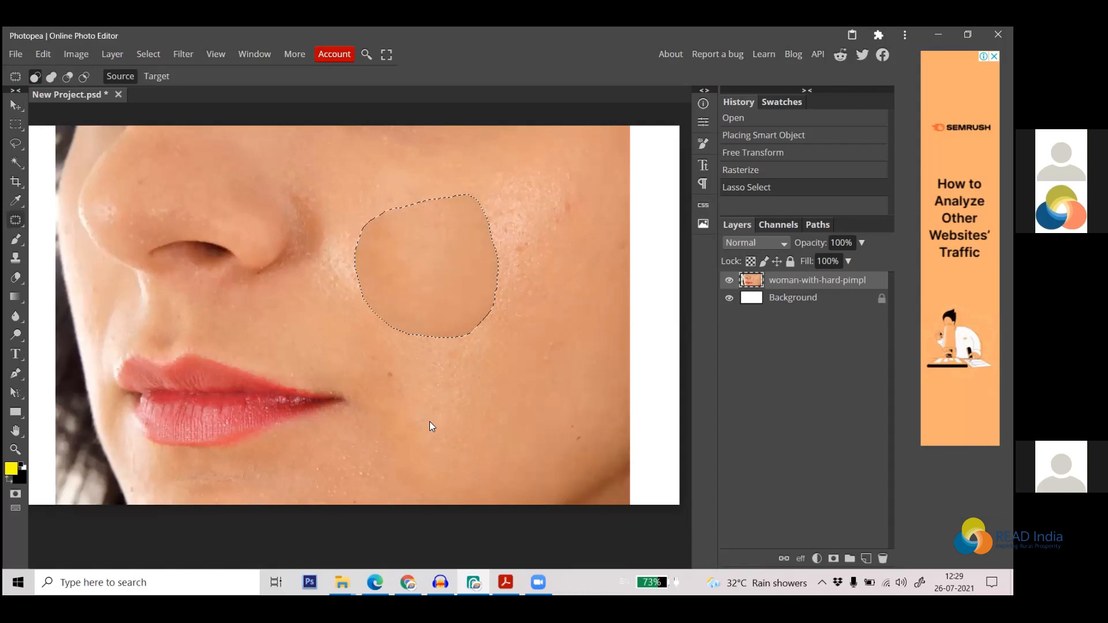
{"action": "left_click_drag", "start_coordinate": [429, 416], "coordinate": [429, 405]}
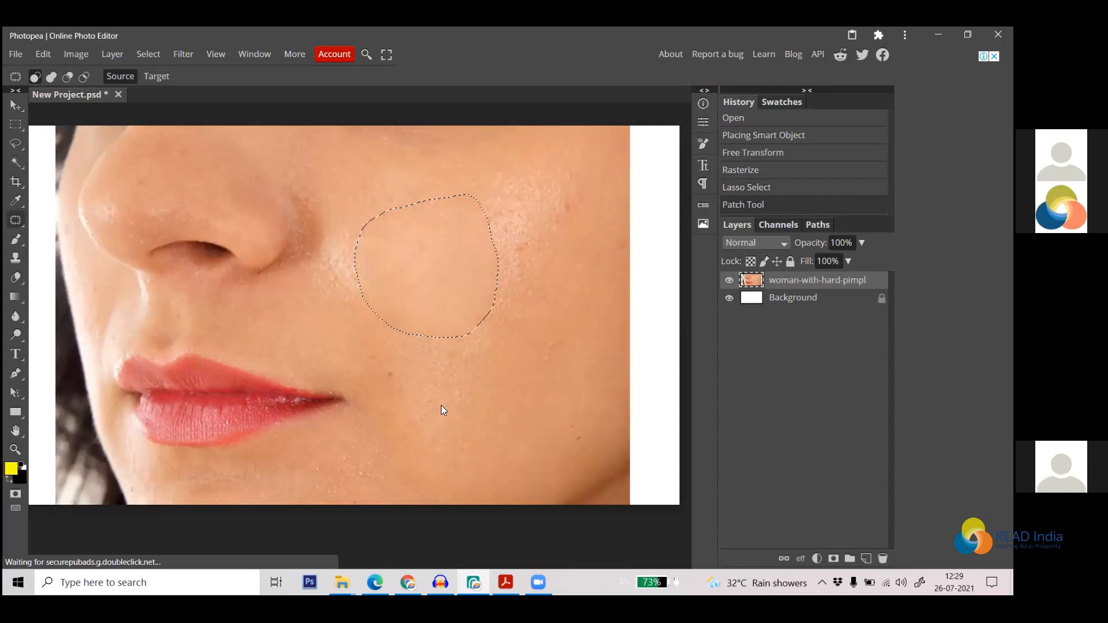
{"action": "key", "text": "ctrl+d"}
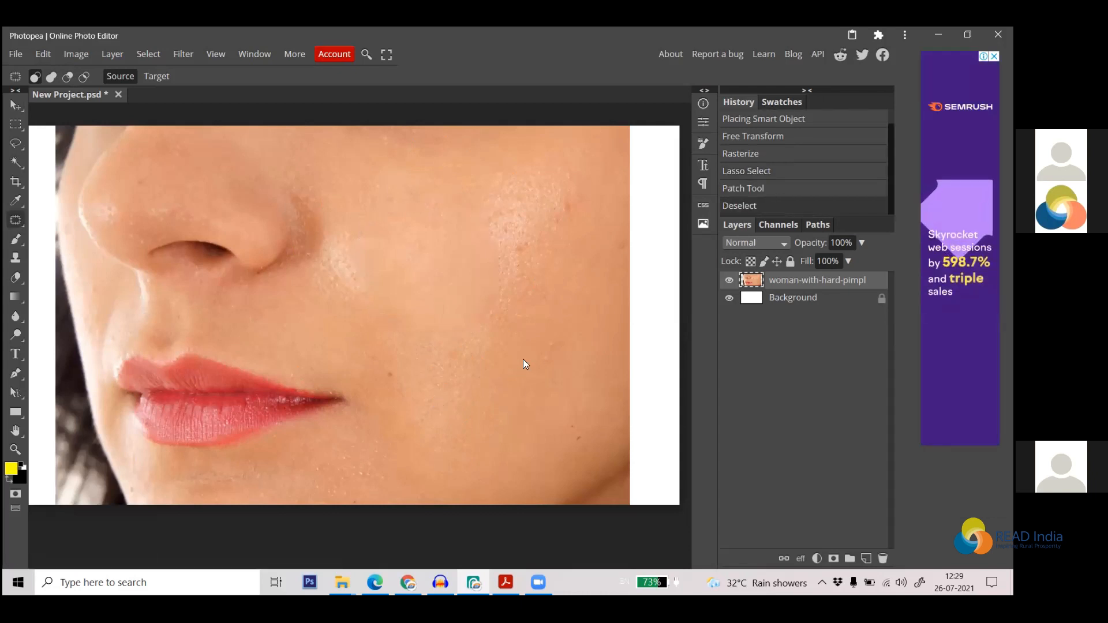
{"action": "scroll", "coordinate": [523, 364], "scroll_direction": "down", "scroll_amount": 2}
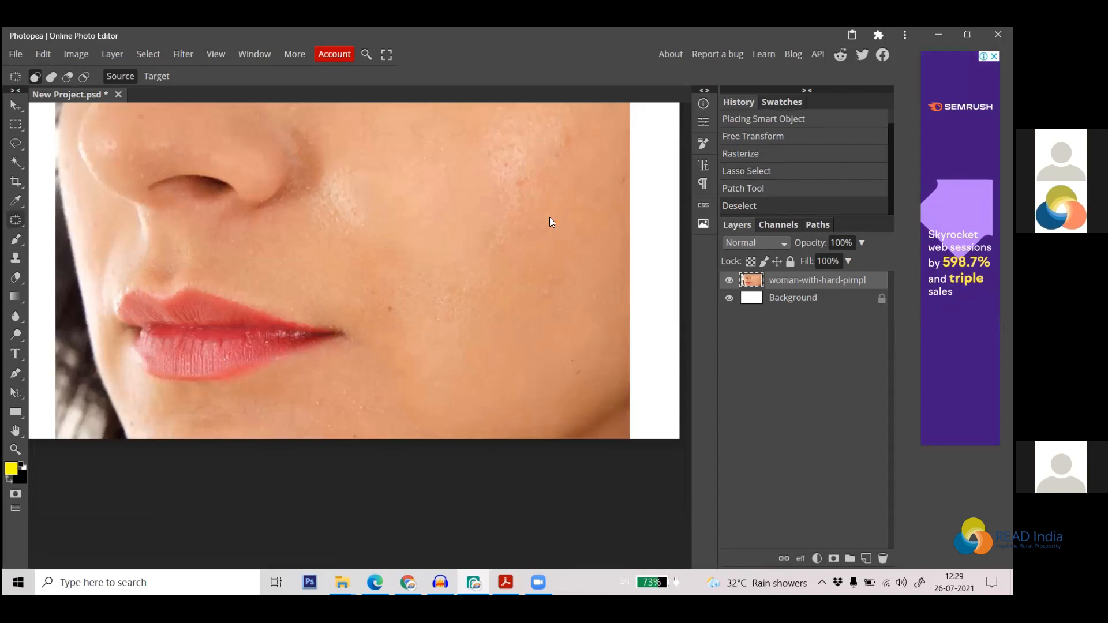
{"action": "scroll", "coordinate": [507, 166], "scroll_direction": "up", "scroll_amount": 1}
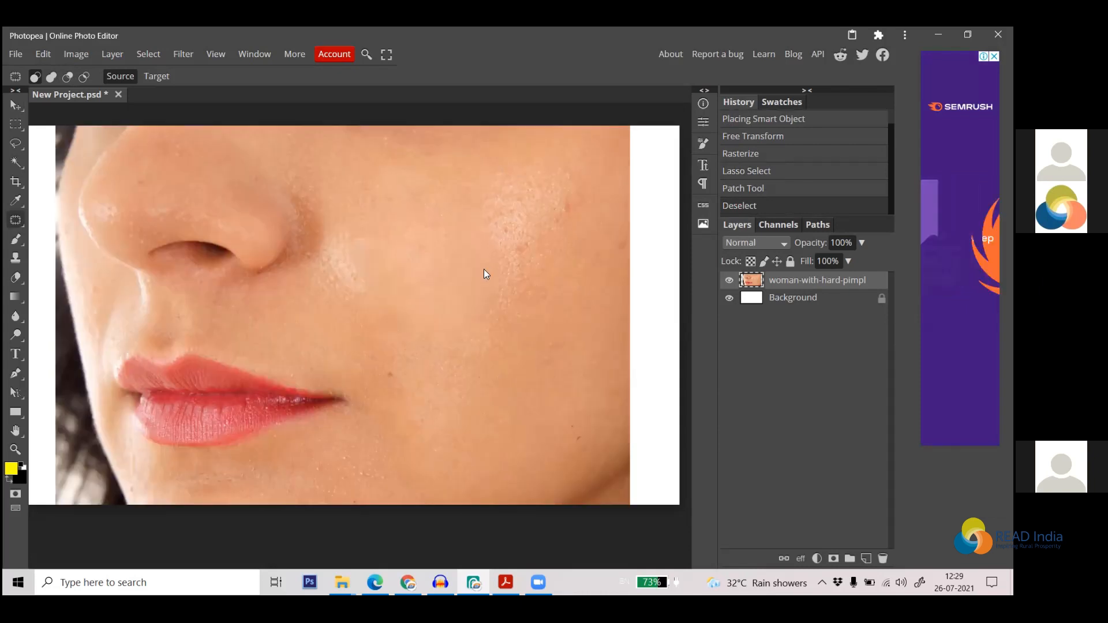
Patch the remaining blemished area on the upper cheek with nearby skin, and clear the selection
{"action": "scroll", "coordinate": [479, 271], "scroll_direction": "up", "scroll_amount": 4}
{"action": "scroll", "coordinate": [521, 209], "scroll_direction": "down", "scroll_amount": 4}
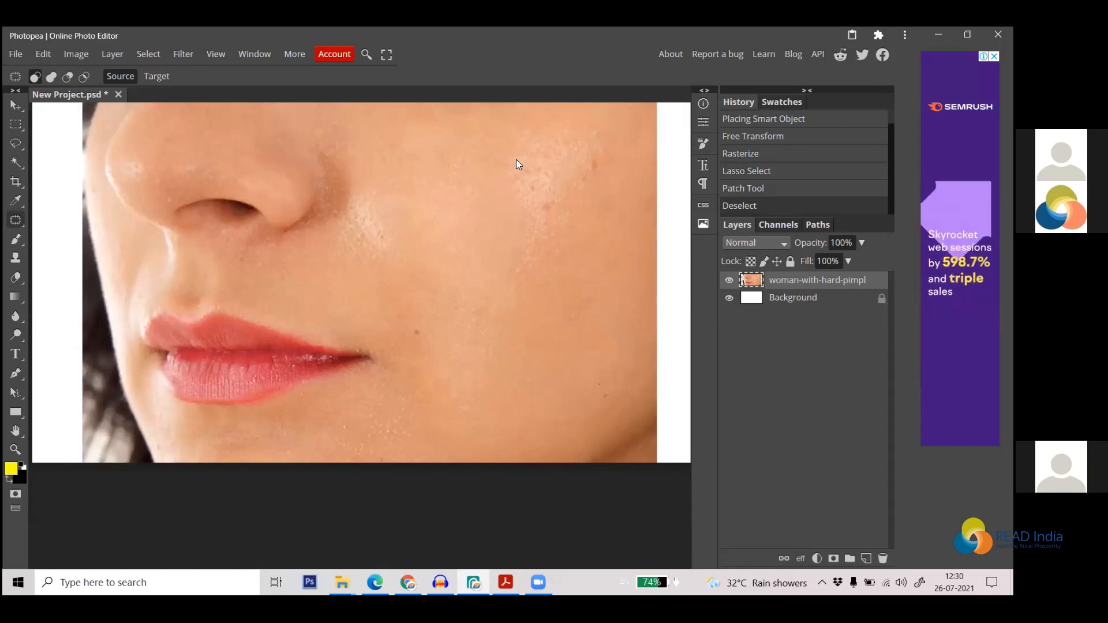
{"action": "left_click_drag", "start_coordinate": [502, 221], "coordinate": [518, 256]}
{"action": "left_click_drag", "start_coordinate": [528, 178], "coordinate": [519, 162]}
{"action": "left_click_drag", "start_coordinate": [569, 218], "coordinate": [593, 221]}
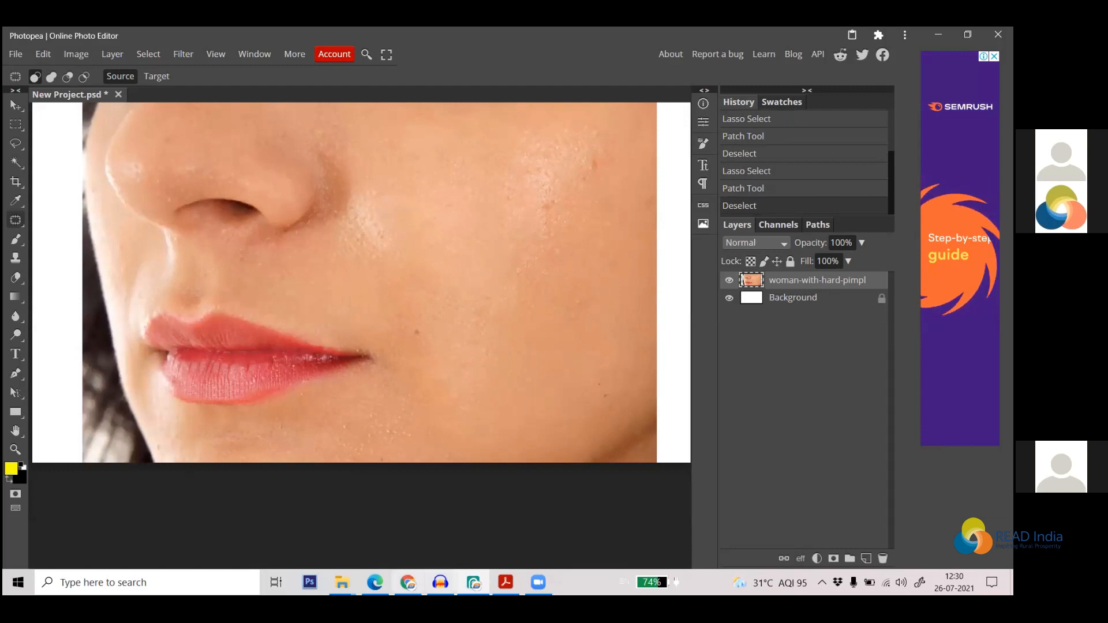
Examine the patched cheek skin both close up and at full-image view
{"action": "scroll", "coordinate": [503, 372], "scroll_direction": "down", "scroll_amount": 6}
{"action": "scroll", "coordinate": [412, 367], "scroll_direction": "up", "scroll_amount": 2}
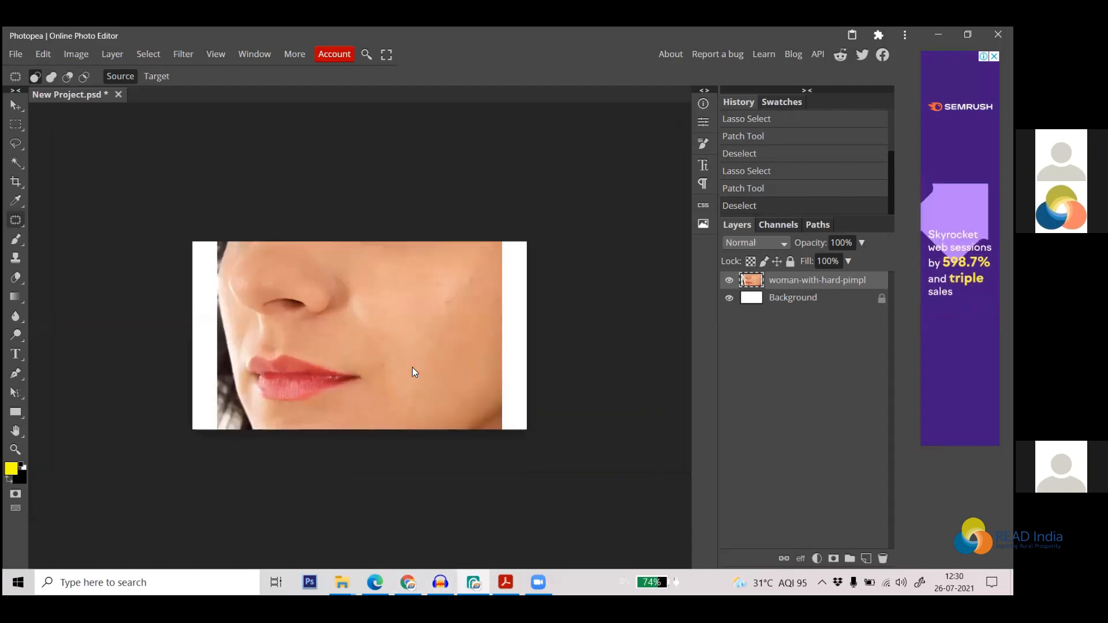
{"action": "scroll", "coordinate": [414, 365], "scroll_direction": "up", "scroll_amount": 2}
{"action": "scroll", "coordinate": [456, 355], "scroll_direction": "down", "scroll_amount": 2}
{"action": "scroll", "coordinate": [431, 365], "scroll_direction": "up", "scroll_amount": 2}
{"action": "scroll", "coordinate": [439, 378], "scroll_direction": "up", "scroll_amount": 1}
{"action": "scroll", "coordinate": [503, 281], "scroll_direction": "up", "scroll_amount": 2}
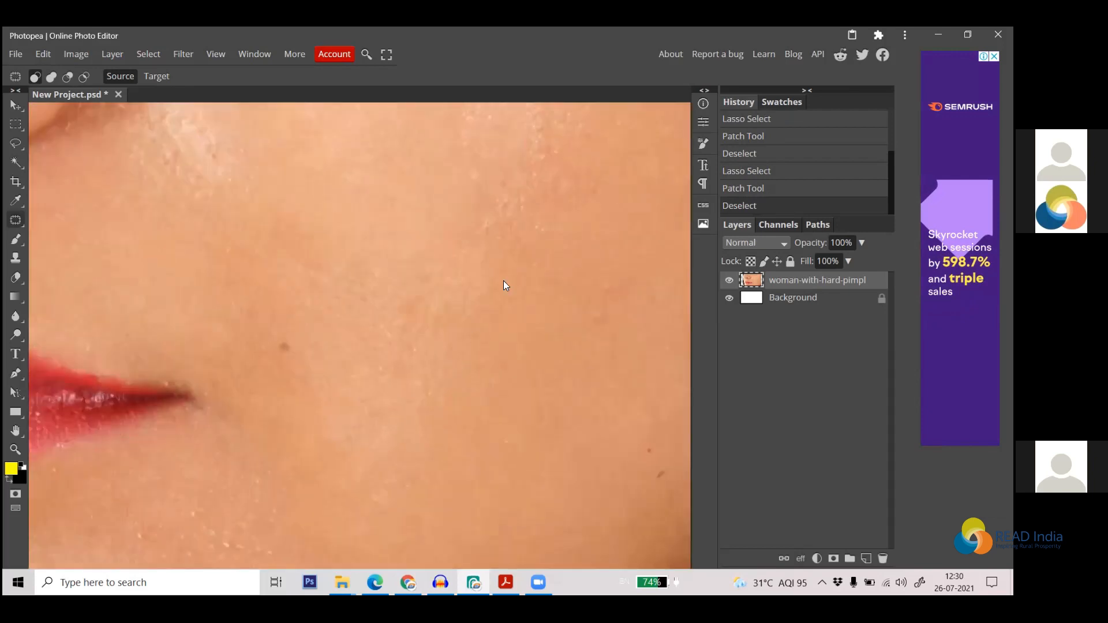
{"action": "scroll", "coordinate": [485, 276], "scroll_direction": "down", "scroll_amount": 1}
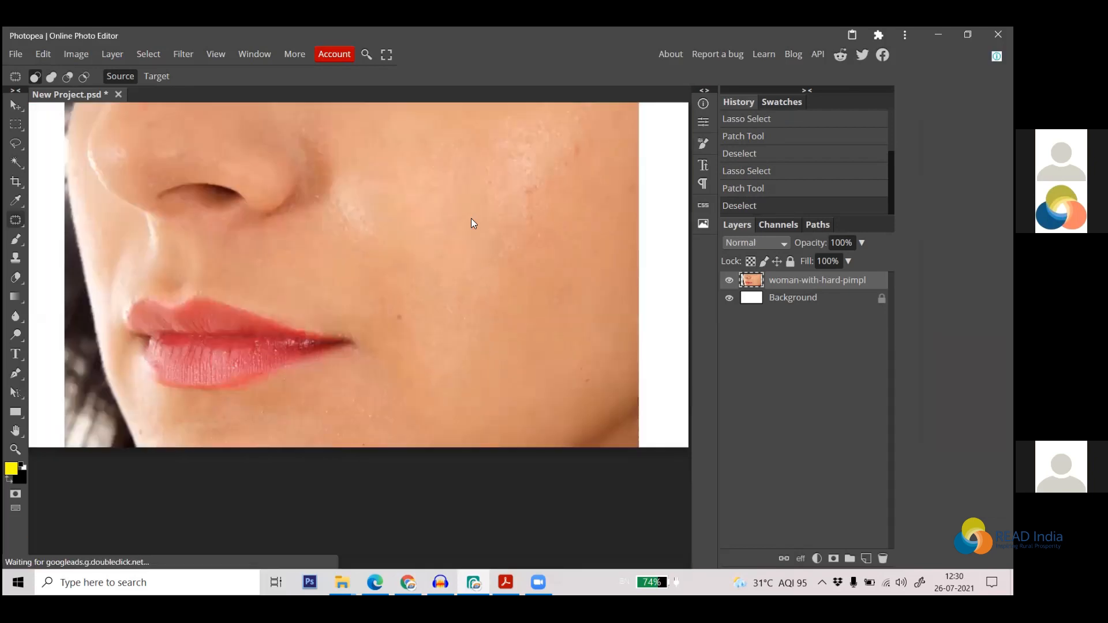
{"action": "scroll", "coordinate": [471, 220], "scroll_direction": "up", "scroll_amount": 3}
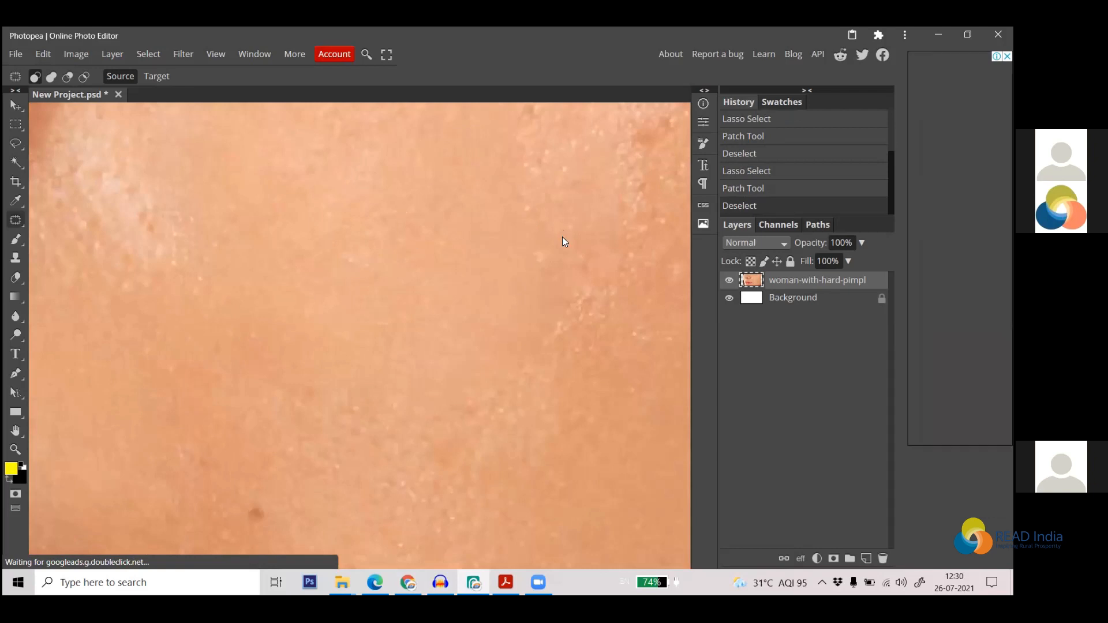
{"action": "scroll", "coordinate": [546, 251], "scroll_direction": "down", "scroll_amount": 3}
{"action": "scroll", "coordinate": [497, 228], "scroll_direction": "up", "scroll_amount": 1}
{"action": "scroll", "coordinate": [430, 234], "scroll_direction": "down", "scroll_amount": 2}
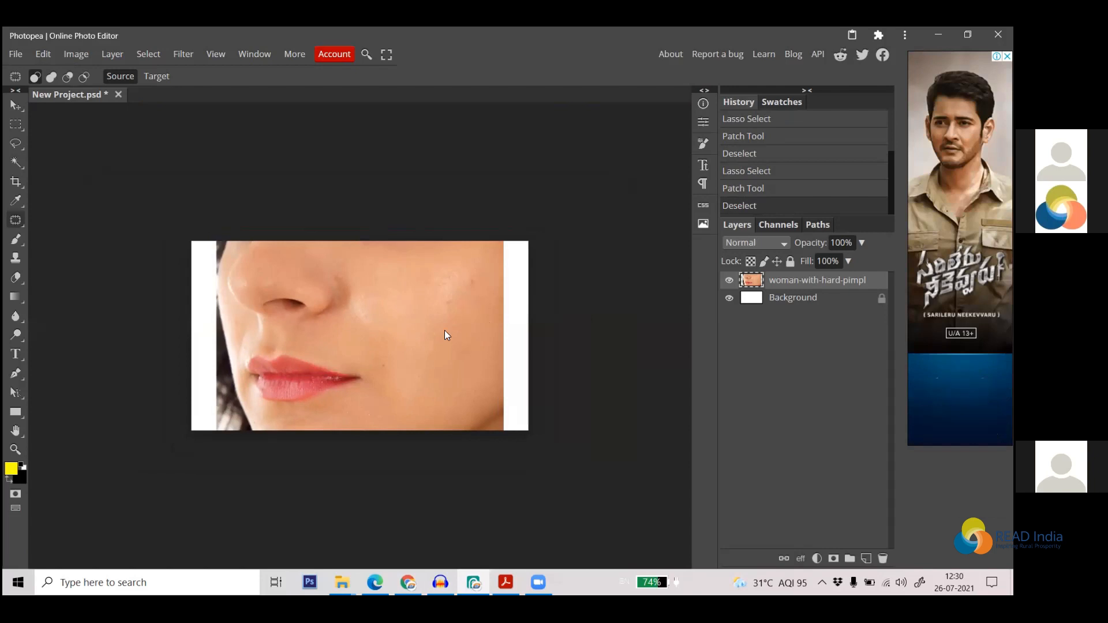
{"action": "scroll", "coordinate": [408, 357], "scroll_direction": "up", "scroll_amount": 3}
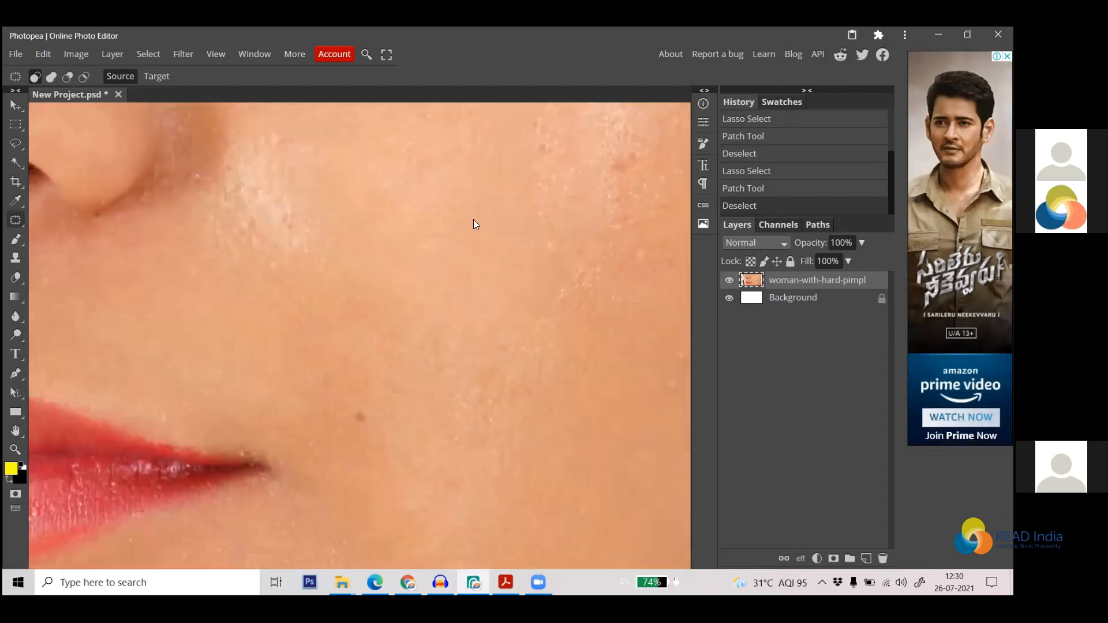
{"action": "scroll", "coordinate": [473, 222], "scroll_direction": "down", "scroll_amount": 3}
{"action": "scroll", "coordinate": [384, 399], "scroll_direction": "up", "scroll_amount": 3}
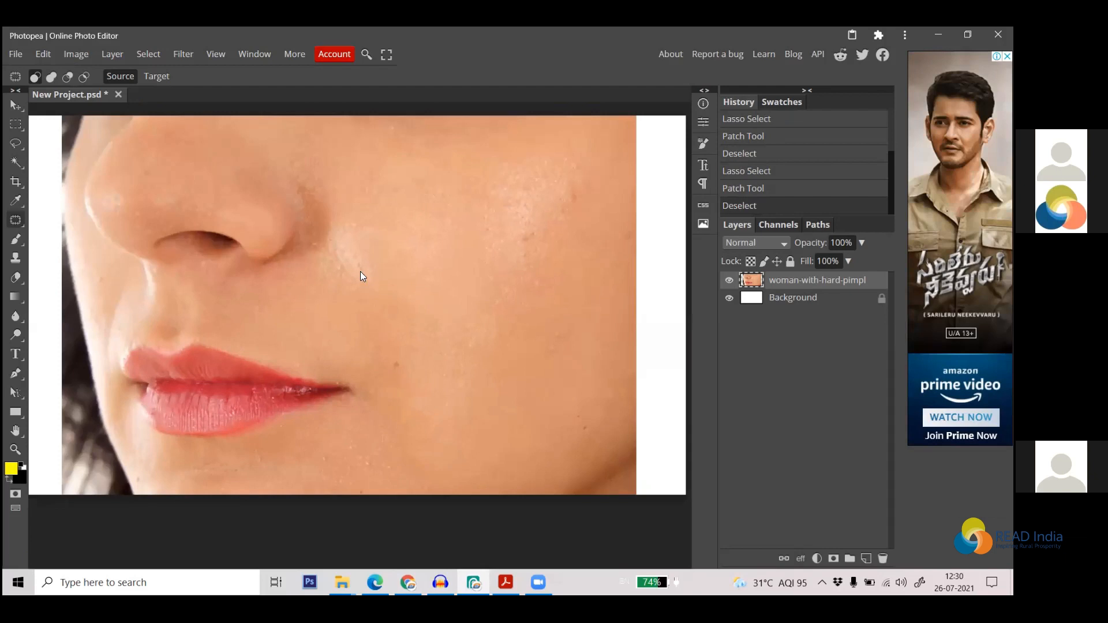
{"action": "scroll", "coordinate": [357, 269], "scroll_direction": "down", "scroll_amount": 2}
{"action": "scroll", "coordinate": [355, 269], "scroll_direction": "down", "scroll_amount": 3}
{"action": "scroll", "coordinate": [330, 346], "scroll_direction": "up", "scroll_amount": 3}
{"action": "scroll", "coordinate": [347, 301], "scroll_direction": "down", "scroll_amount": 4}
{"action": "scroll", "coordinate": [326, 383], "scroll_direction": "up", "scroll_amount": 3}
{"action": "scroll", "coordinate": [326, 380], "scroll_direction": "up", "scroll_amount": 3}
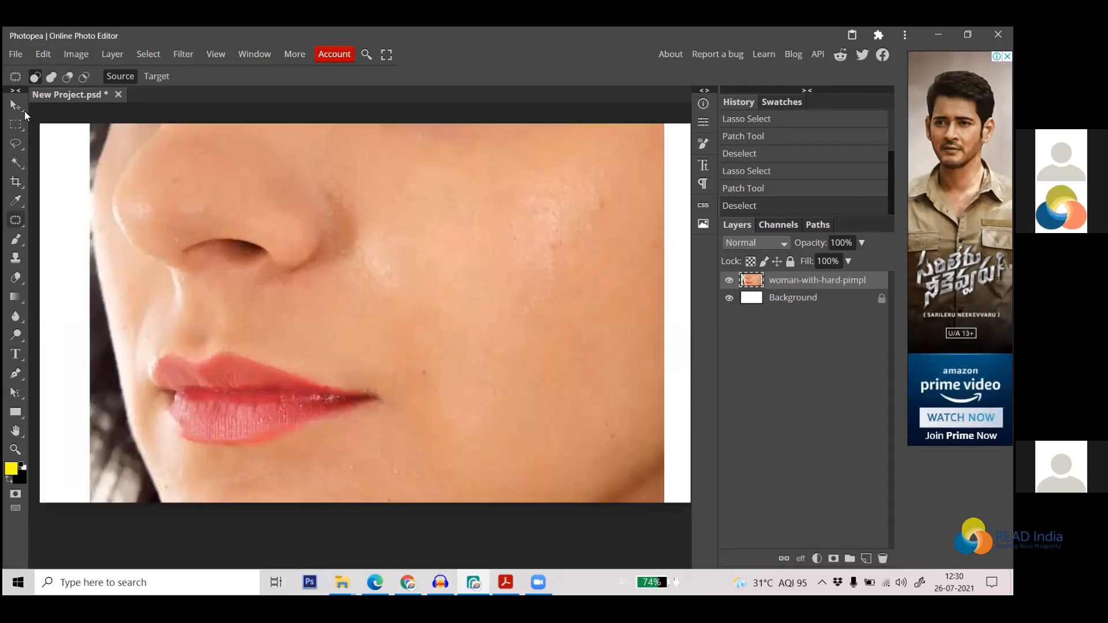
Make a small circular Ellipse Select selection above the mouth corner, add a new empty layer, and make the face photo layer active
{"action": "left_click", "coordinate": [17, 126]}
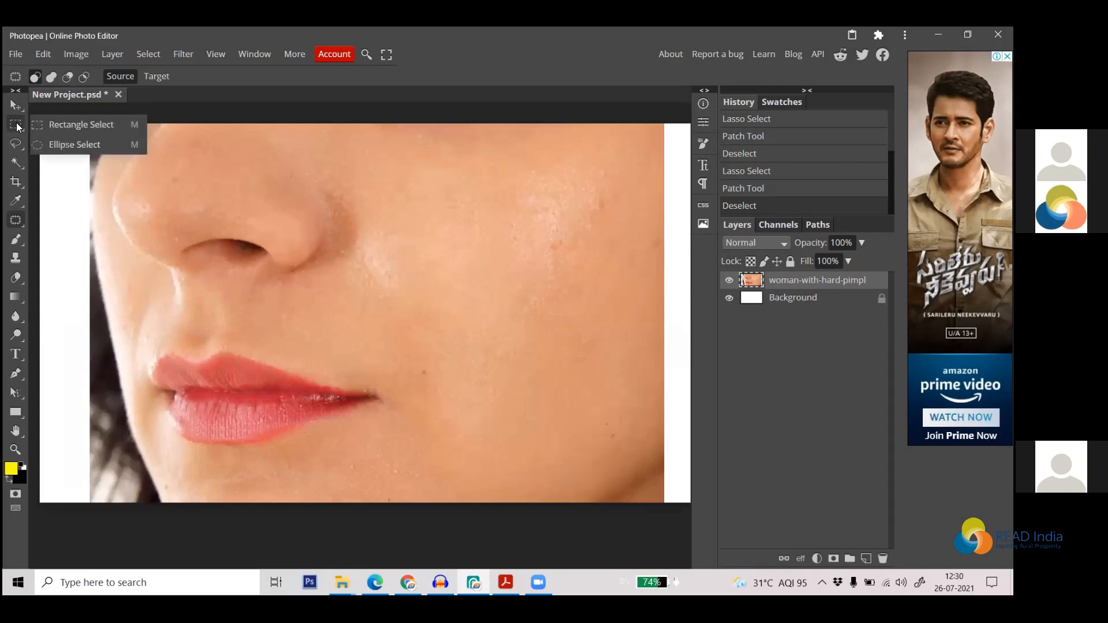
{"action": "left_click", "coordinate": [81, 146]}
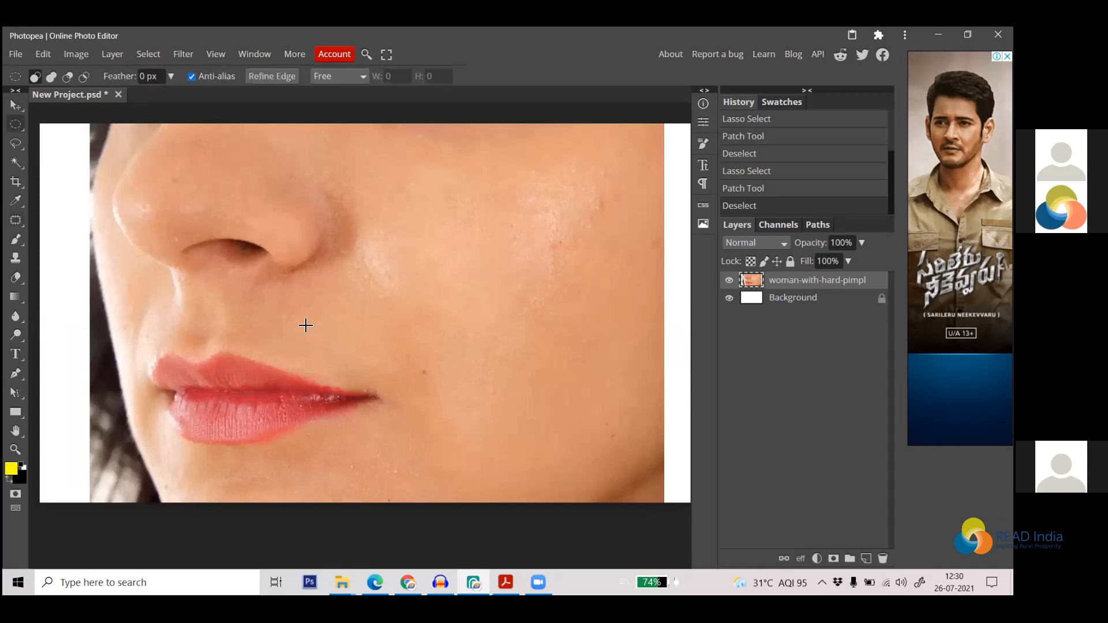
{"action": "left_click_drag", "start_coordinate": [314, 330], "coordinate": [325, 342]}
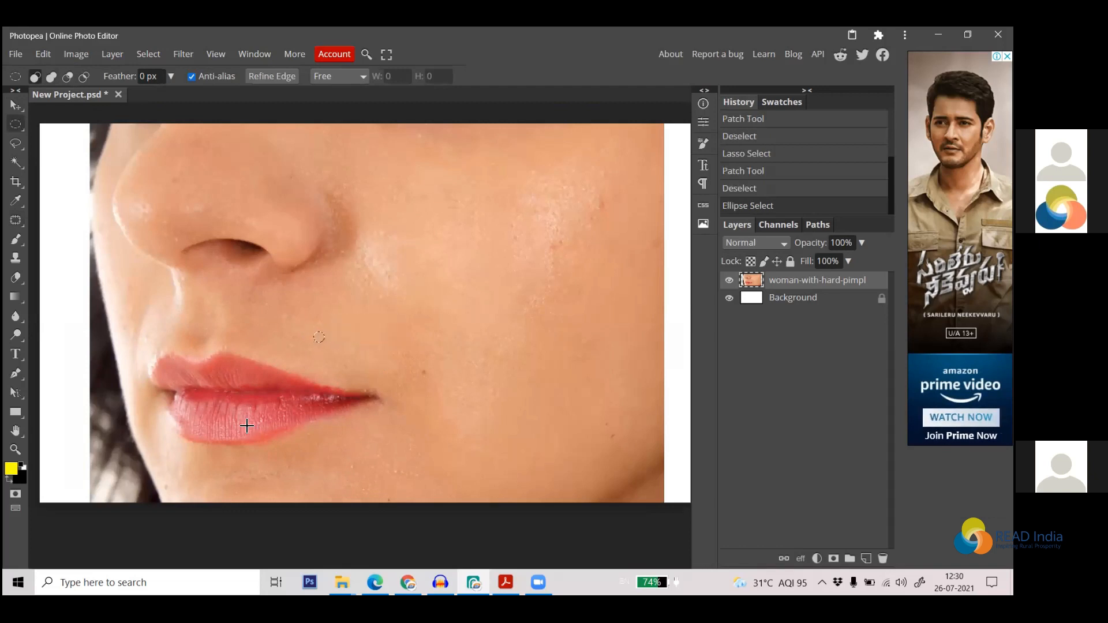
{"action": "left_click", "coordinate": [867, 558]}
{"action": "left_click", "coordinate": [829, 299]}
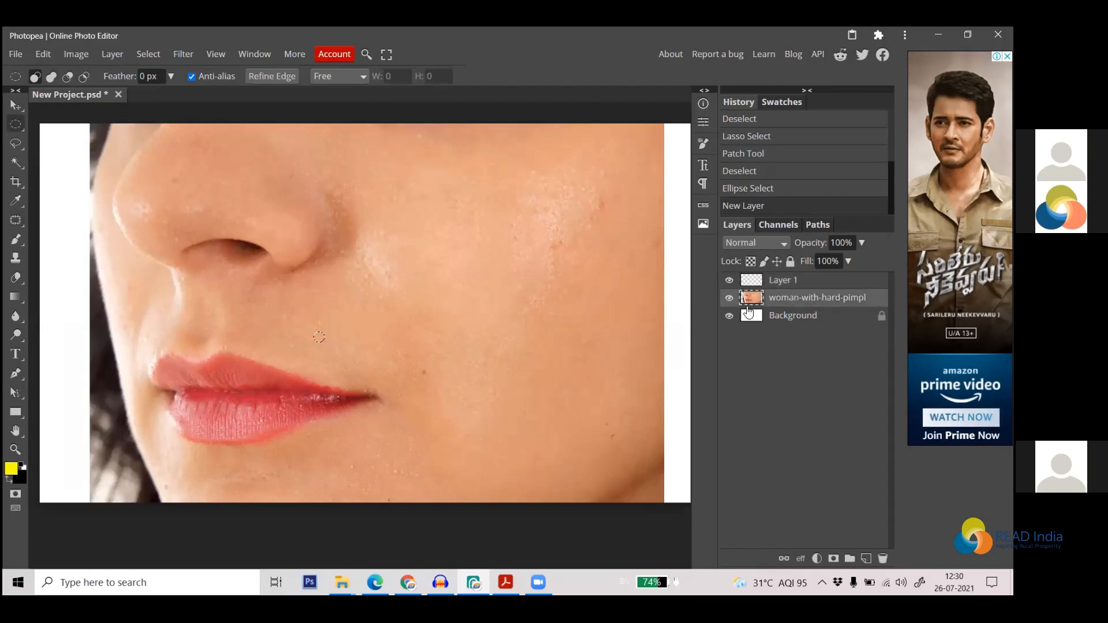
Swap the foreground and background colours, fill the circular selection with black as a test spot, and deselect
{"action": "key", "text": "x"}
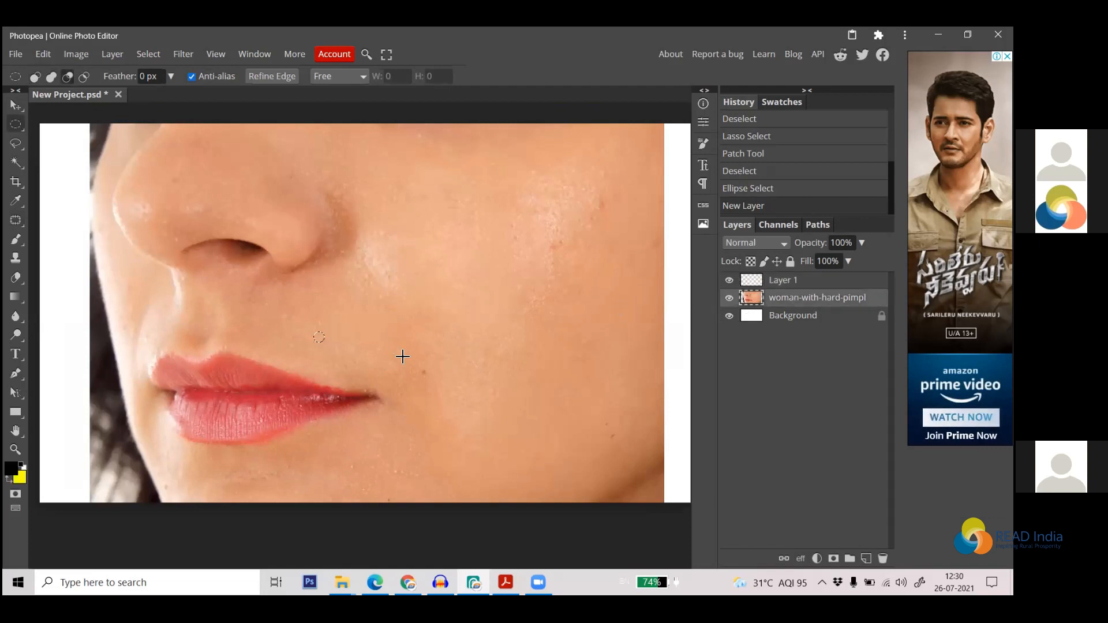
{"action": "key", "text": "alt+BackSpace"}
{"action": "key", "text": "ctrl+d"}
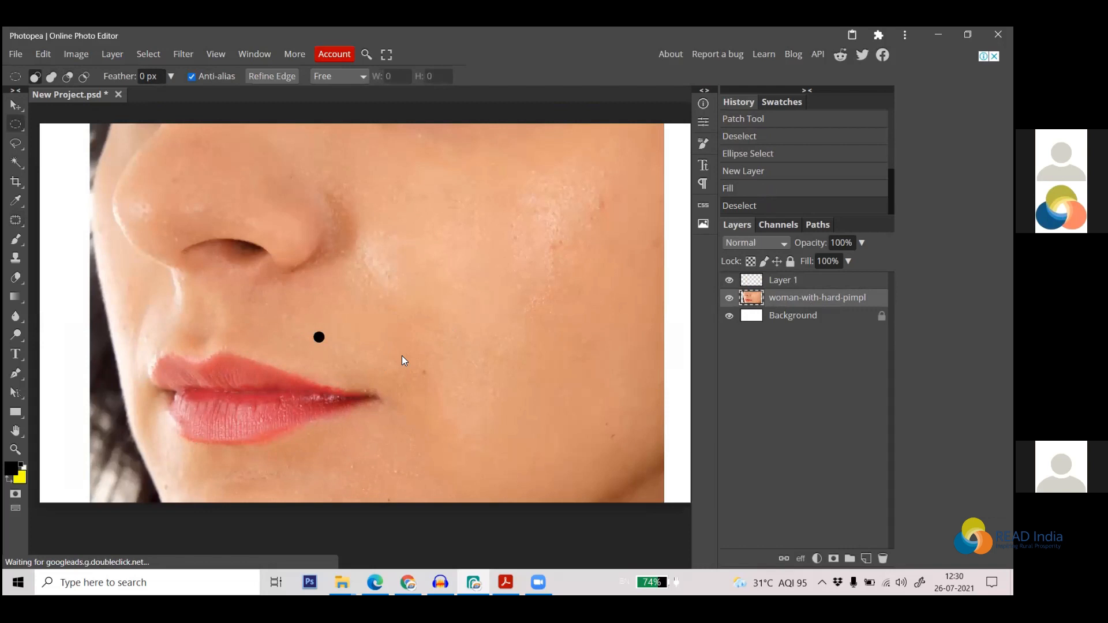
Remove the black spot above the mouth corner with the Patch Tool in Source mode, using clear skin beside it, and deselect
{"action": "scroll", "coordinate": [349, 217], "scroll_direction": "down", "scroll_amount": 5}
{"action": "scroll", "coordinate": [359, 359], "scroll_direction": "up", "scroll_amount": 3}
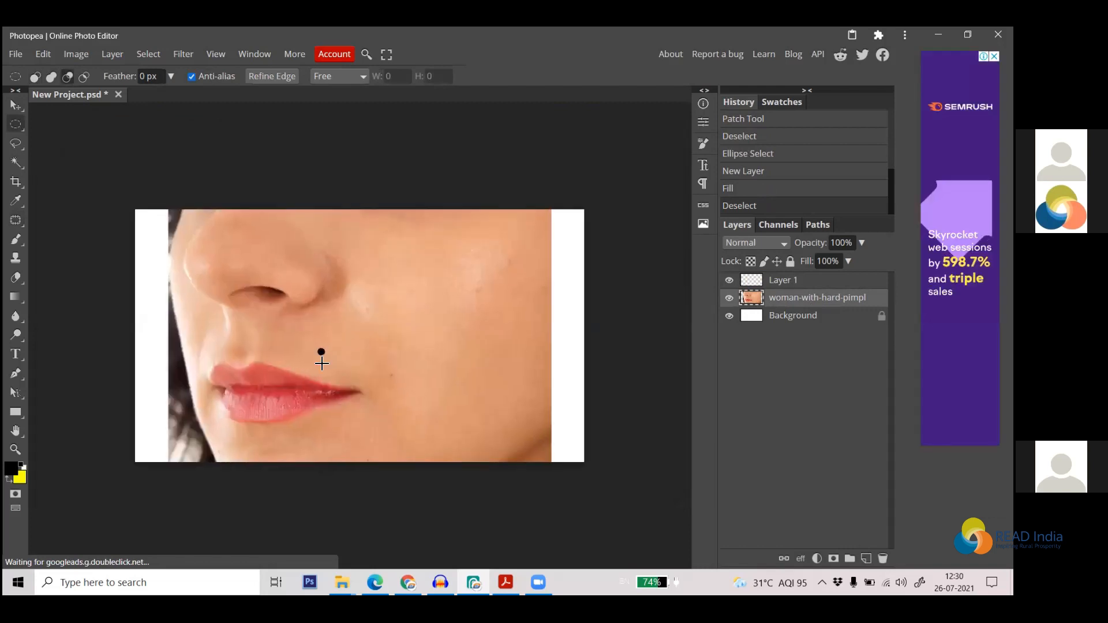
{"action": "scroll", "coordinate": [321, 363], "scroll_direction": "up", "scroll_amount": 3}
{"action": "scroll", "coordinate": [404, 287], "scroll_direction": "down", "scroll_amount": 6}
{"action": "scroll", "coordinate": [355, 365], "scroll_direction": "up", "scroll_amount": 1}
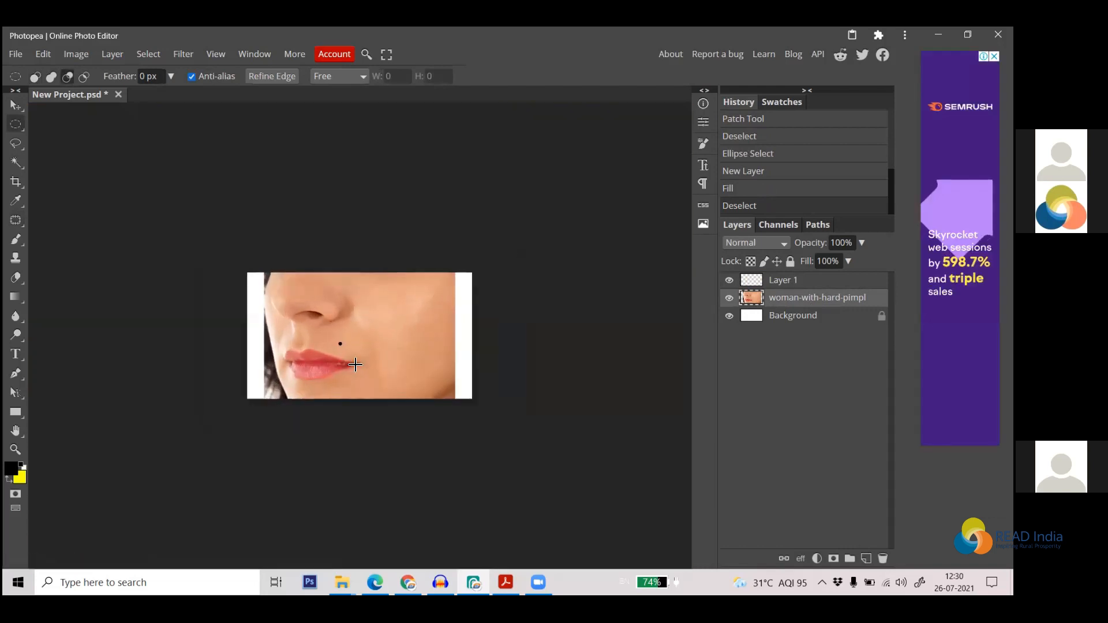
{"action": "scroll", "coordinate": [355, 365], "scroll_direction": "up", "scroll_amount": 1}
{"action": "scroll", "coordinate": [331, 366], "scroll_direction": "up", "scroll_amount": 2}
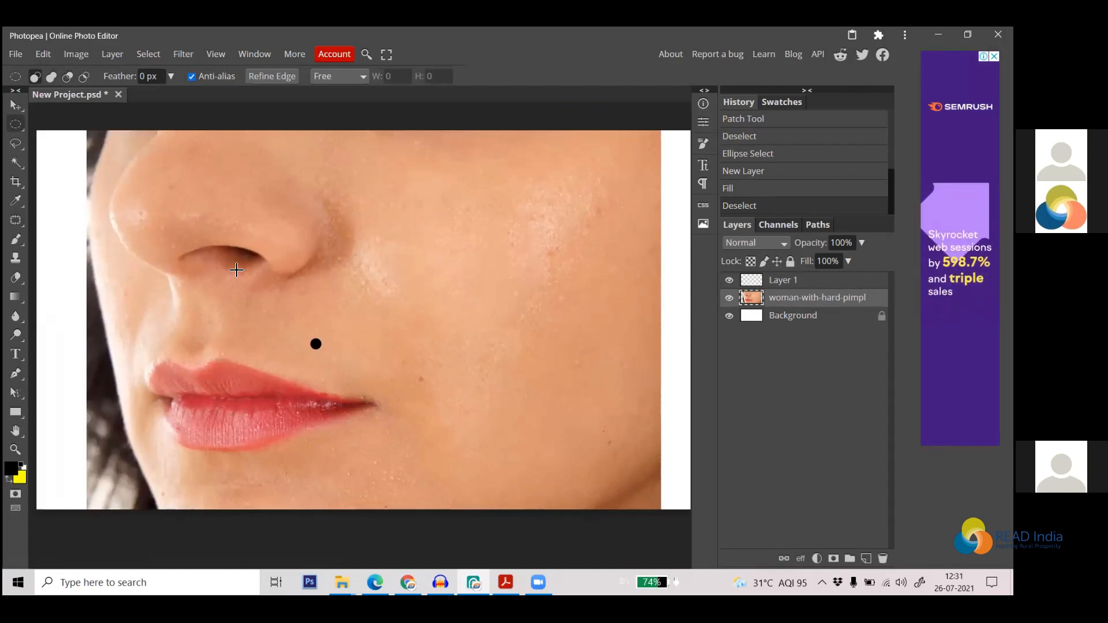
{"action": "left_click", "coordinate": [17, 223]}
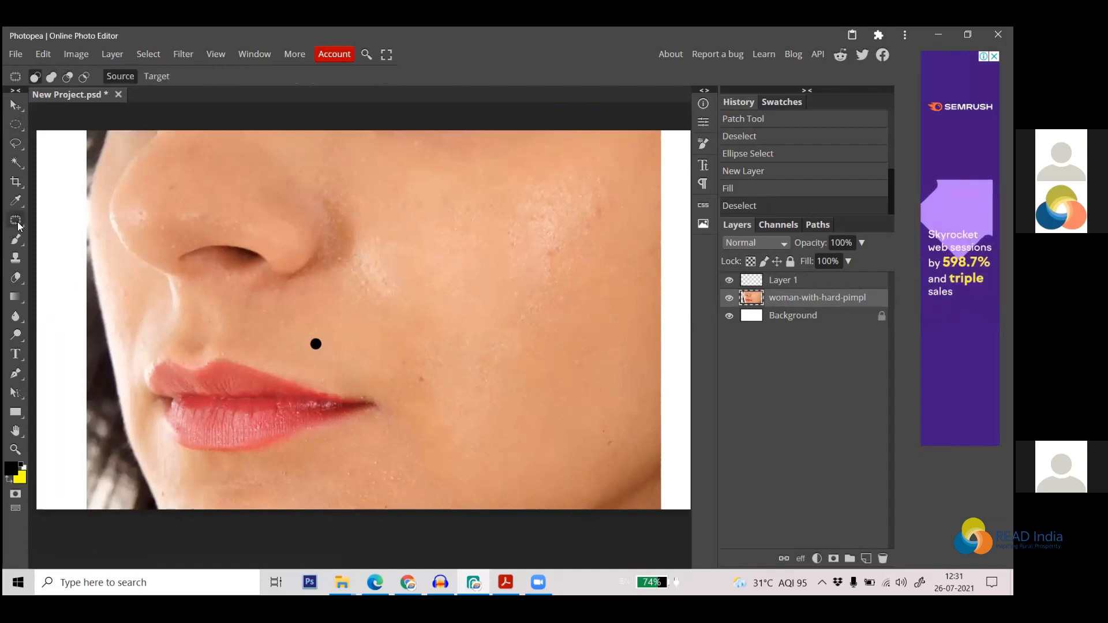
{"action": "mouse_move", "coordinate": [323, 320]}
{"action": "left_mouse_down"}
{"action": "mouse_move", "coordinate": [304, 345]}
{"action": "mouse_move", "coordinate": [328, 357]}
{"action": "mouse_move", "coordinate": [322, 321]}
{"action": "mouse_move", "coordinate": [392, 343]}
{"action": "left_mouse_up"}
{"action": "key", "text": "ctrl+d"}
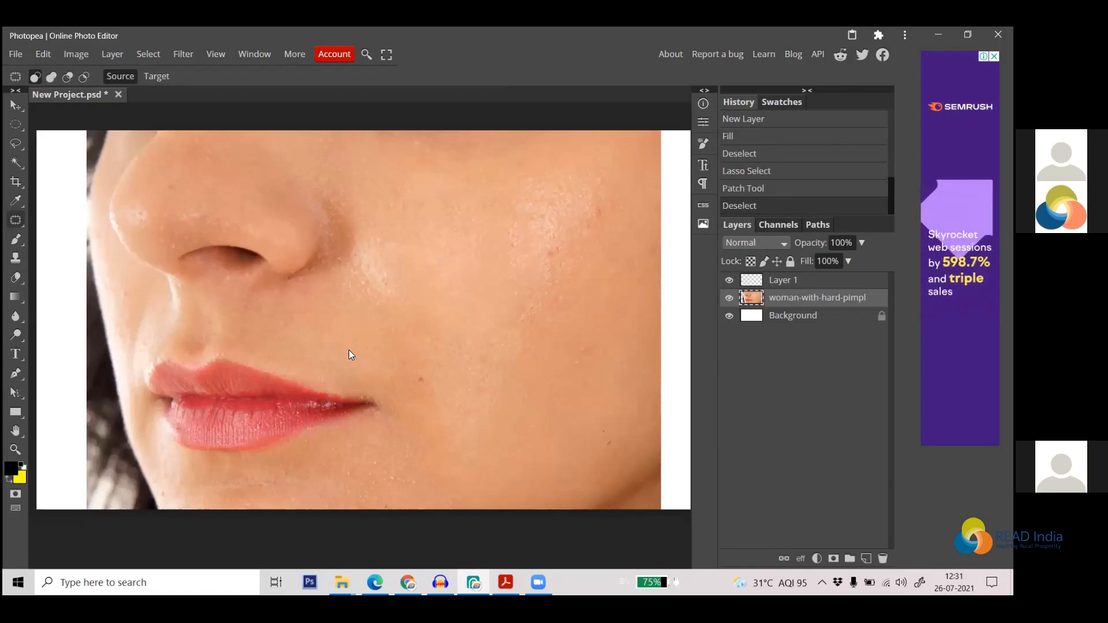
Undo the deselection around the patched area above the lips, inspect it, and redo the deselection
{"action": "key", "text": "ctrl+z"}
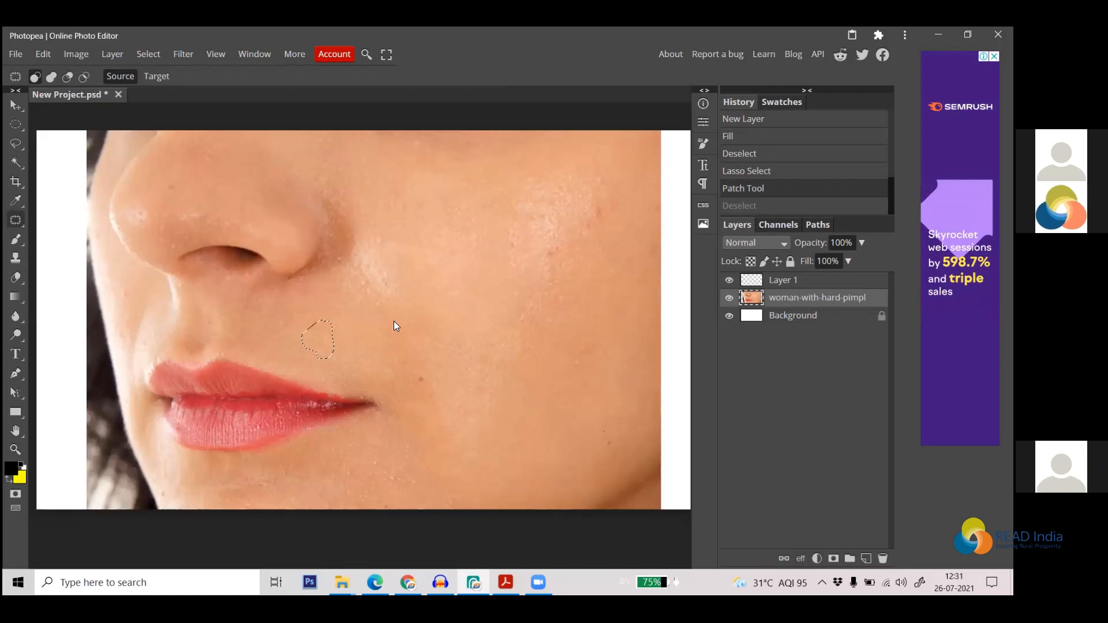
{"action": "scroll", "coordinate": [430, 330], "scroll_direction": "up", "scroll_amount": 3}
{"action": "scroll", "coordinate": [437, 318], "scroll_direction": "down", "scroll_amount": 1}
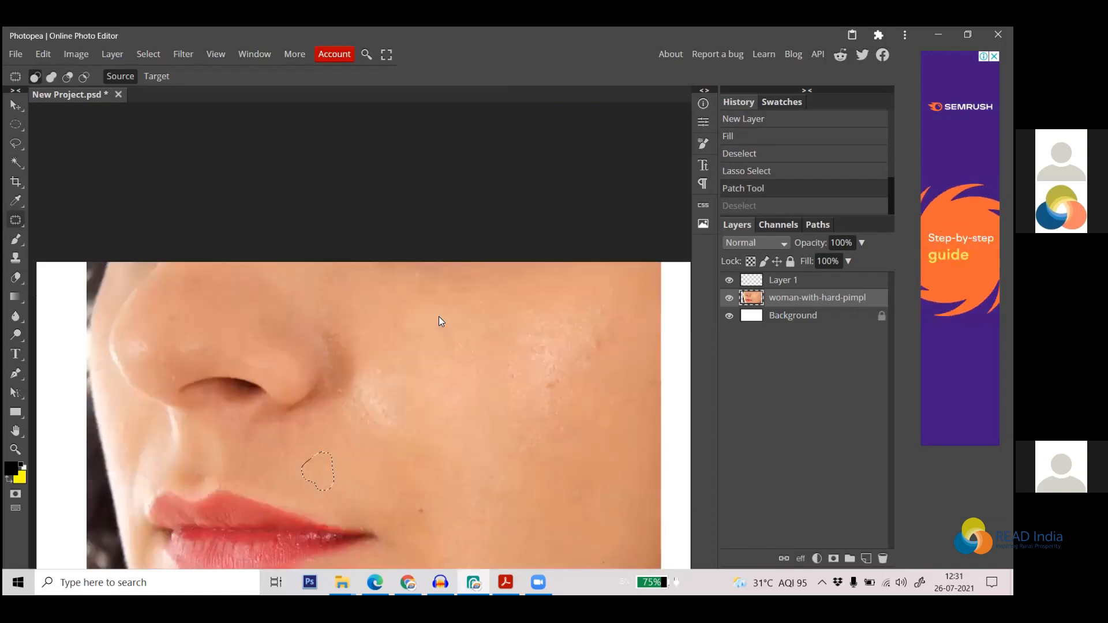
{"action": "scroll", "coordinate": [439, 317], "scroll_direction": "down", "scroll_amount": 3}
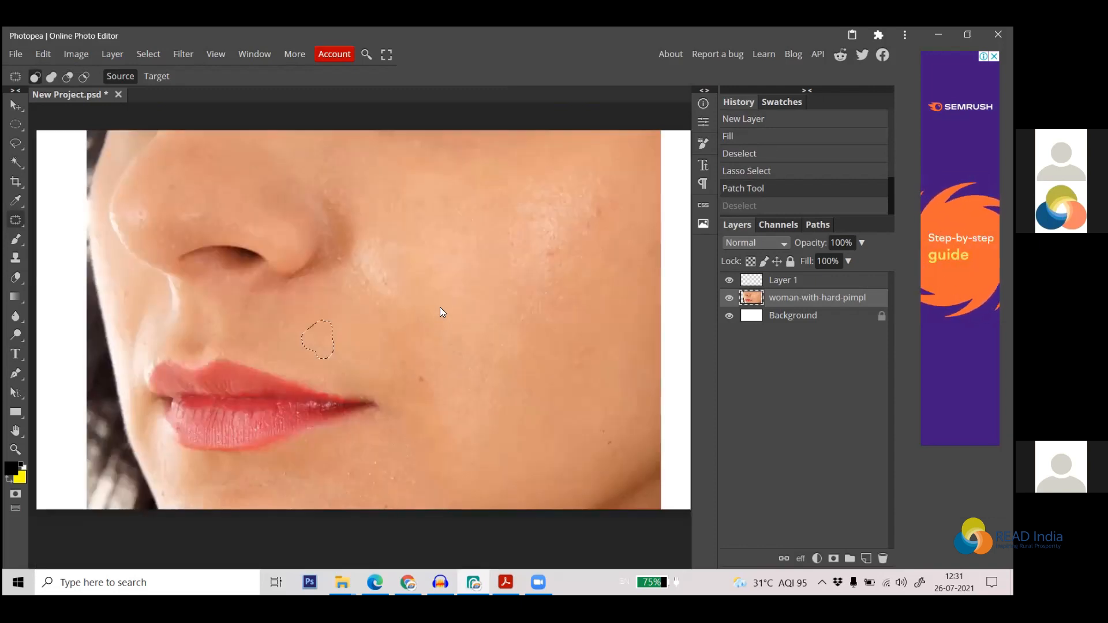
{"action": "key", "text": "ctrl+shift+z"}
Add a small black spot at the nostril's edge on the photo layer by filling an Ellipse Select circle with black, and deselect
{"action": "scroll", "coordinate": [444, 328], "scroll_direction": "down", "scroll_amount": 2}
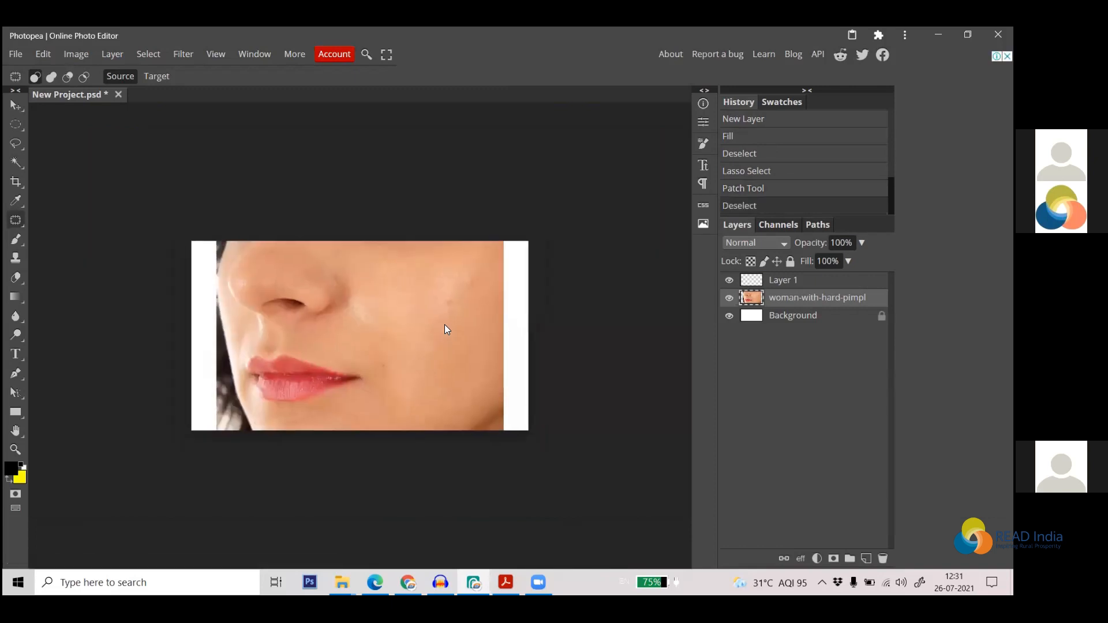
{"action": "scroll", "coordinate": [496, 319], "scroll_direction": "down", "scroll_amount": 1}
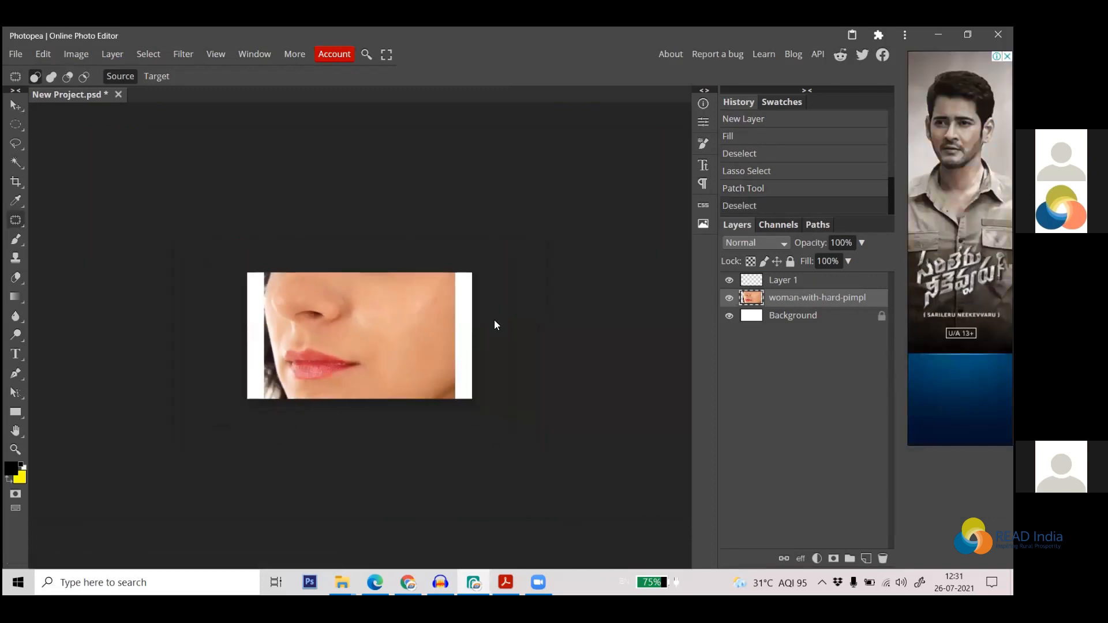
{"action": "scroll", "coordinate": [439, 323], "scroll_direction": "up", "scroll_amount": 2}
{"action": "scroll", "coordinate": [448, 303], "scroll_direction": "down", "scroll_amount": 1}
{"action": "scroll", "coordinate": [293, 325], "scroll_direction": "up", "scroll_amount": 2}
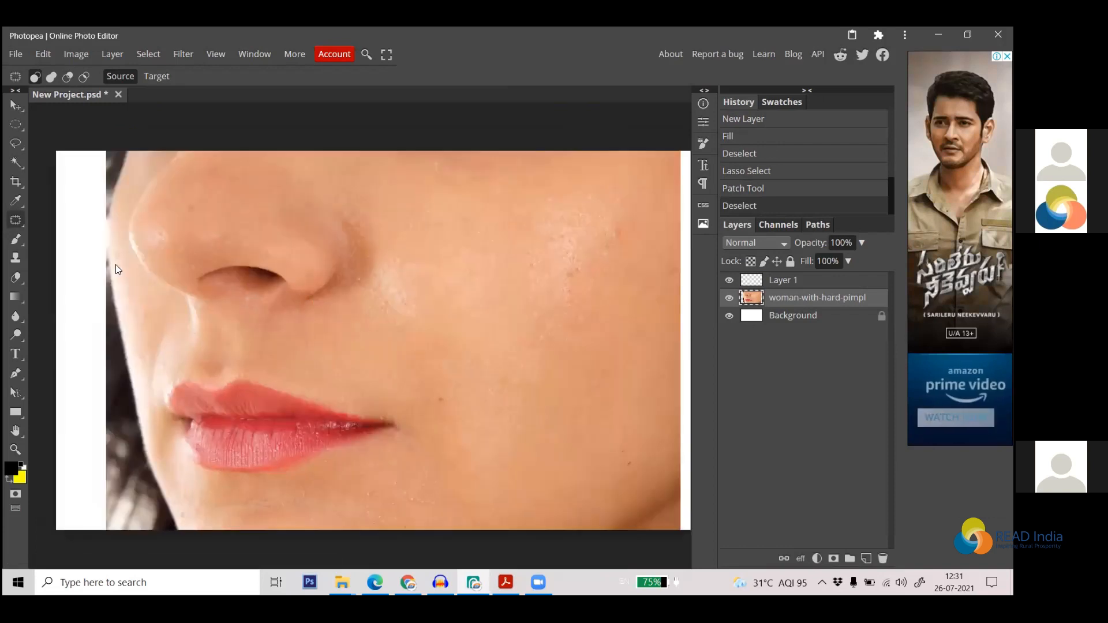
{"action": "right_click", "coordinate": [19, 130]}
{"action": "left_click", "coordinate": [55, 142]}
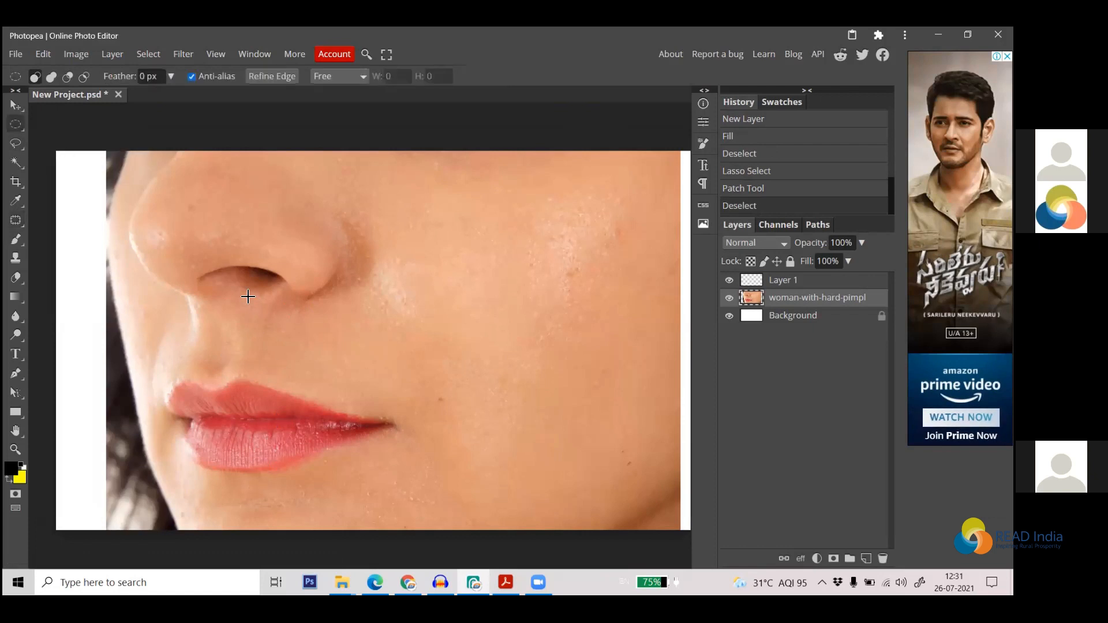
{"action": "left_click_drag", "start_coordinate": [214, 276], "coordinate": [220, 282]}
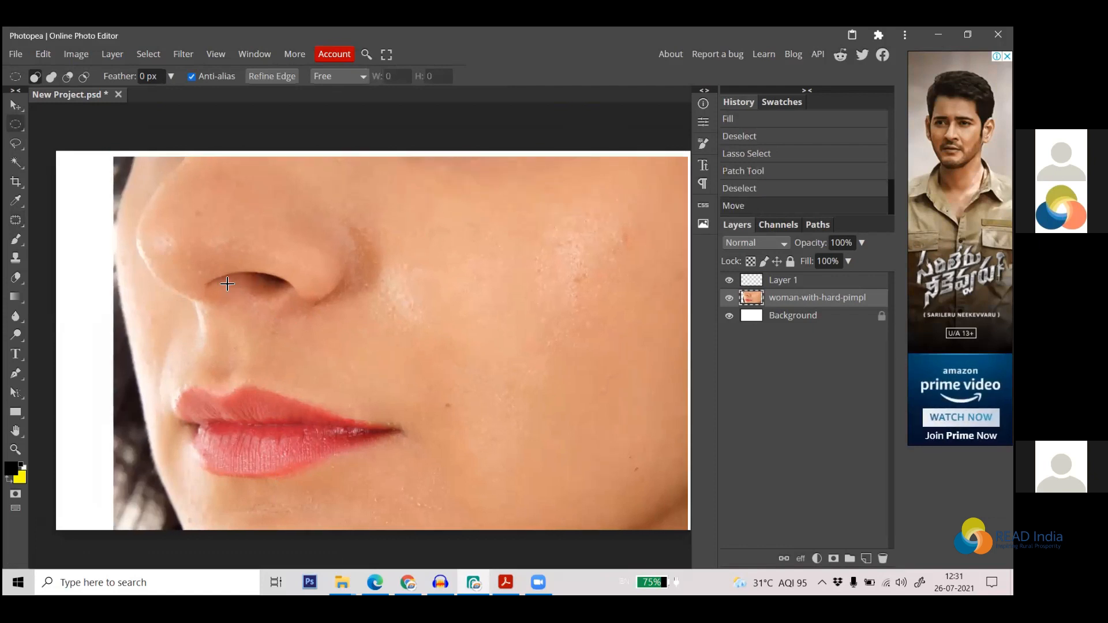
{"action": "left_click_drag", "start_coordinate": [225, 282], "coordinate": [232, 288]}
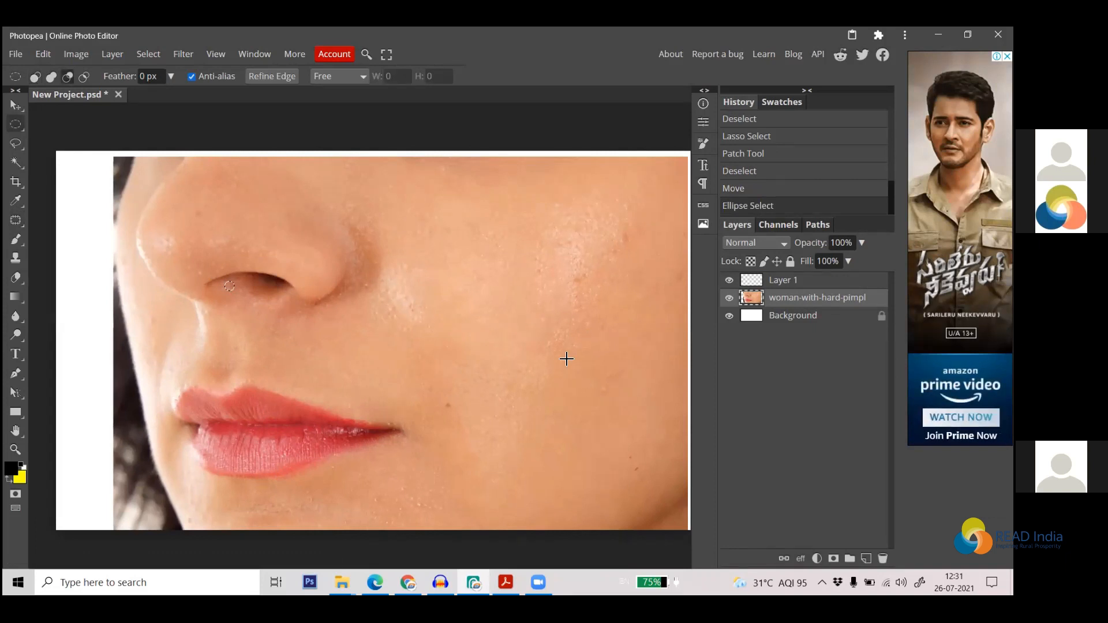
{"action": "key", "text": "alt+BackSpace"}
{"action": "key", "text": "ctrl+d"}
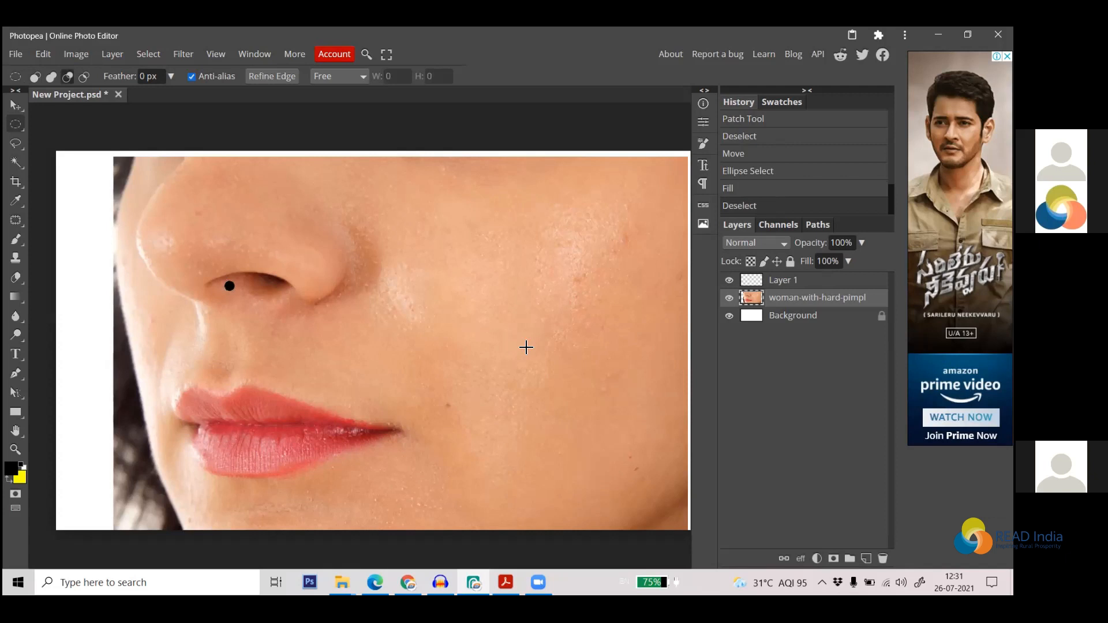
Patch out the black spot at the nostril's edge in Source mode using clear skin above the lips, and deselect
{"action": "scroll", "coordinate": [279, 339], "scroll_direction": "up", "scroll_amount": 5}
{"action": "scroll", "coordinate": [334, 271], "scroll_direction": "down", "scroll_amount": 5}
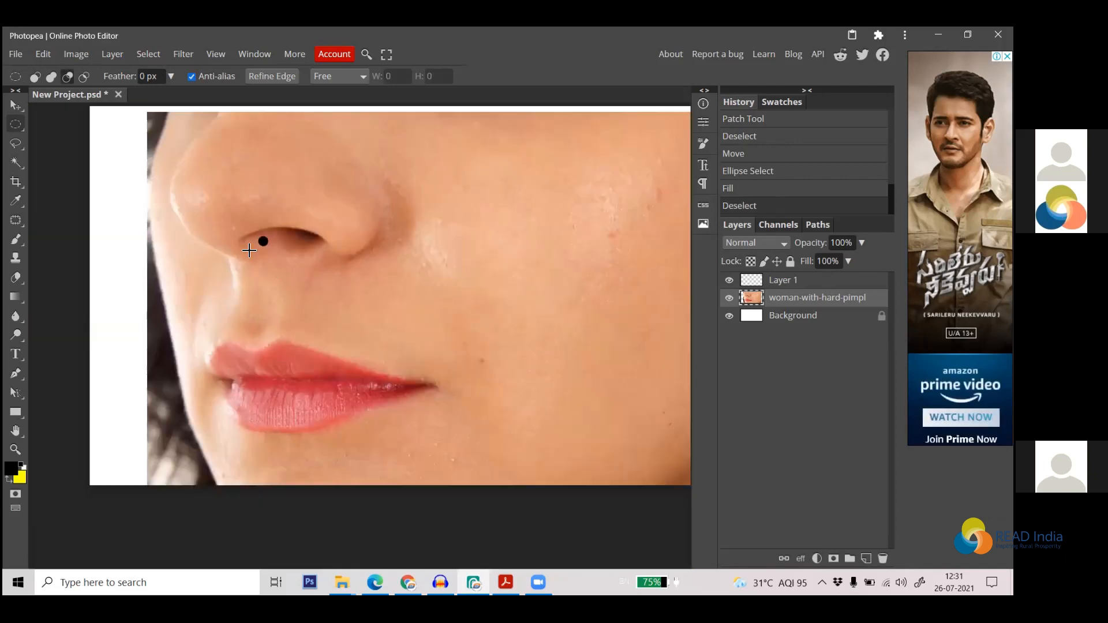
{"action": "scroll", "coordinate": [248, 251], "scroll_direction": "up", "scroll_amount": 3}
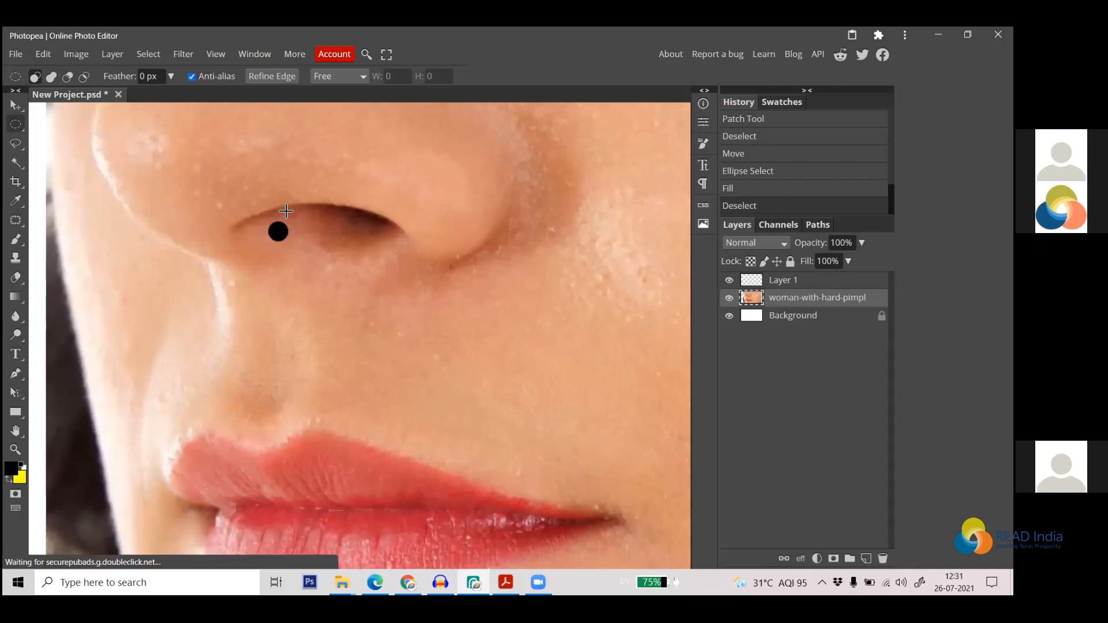
{"action": "left_click_drag", "start_coordinate": [279, 221], "coordinate": [263, 244]}
{"action": "left_click", "coordinate": [292, 251]}
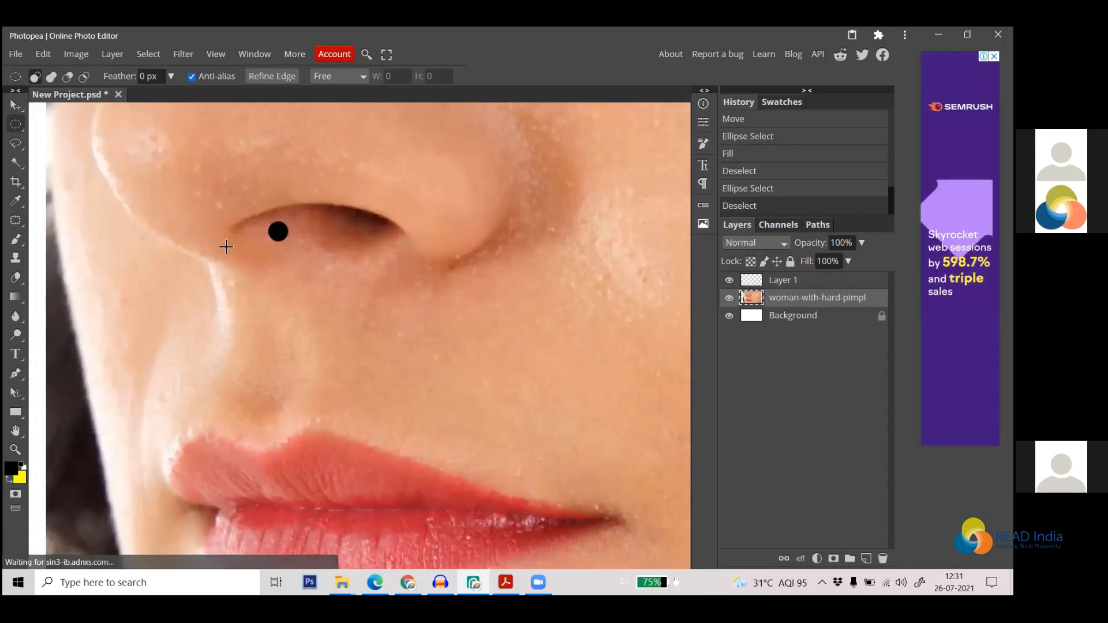
{"action": "key", "text": "j"}
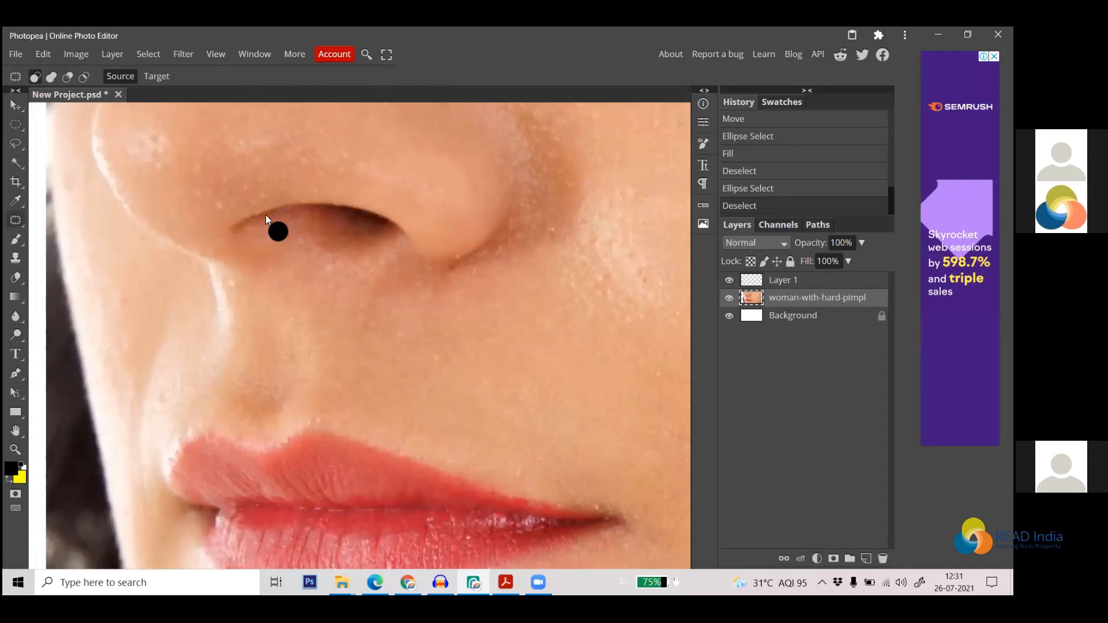
{"action": "mouse_move", "coordinate": [272, 247]}
{"action": "left_mouse_down"}
{"action": "mouse_move", "coordinate": [296, 231]}
{"action": "mouse_move", "coordinate": [288, 206]}
{"action": "mouse_move", "coordinate": [372, 304]}
{"action": "mouse_move", "coordinate": [441, 347]}
{"action": "left_mouse_up"}
{"action": "key", "text": "ctrl+d"}
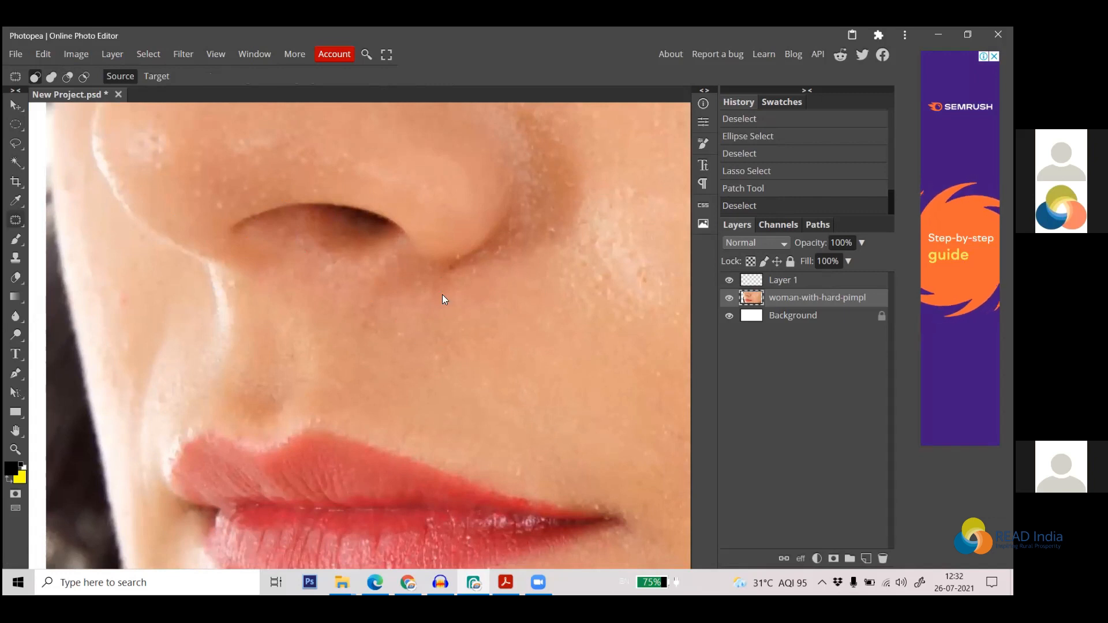
Undo the patch on the nostril spot and drop the lasso selection around it
{"action": "key", "text": "ctrl+z"}
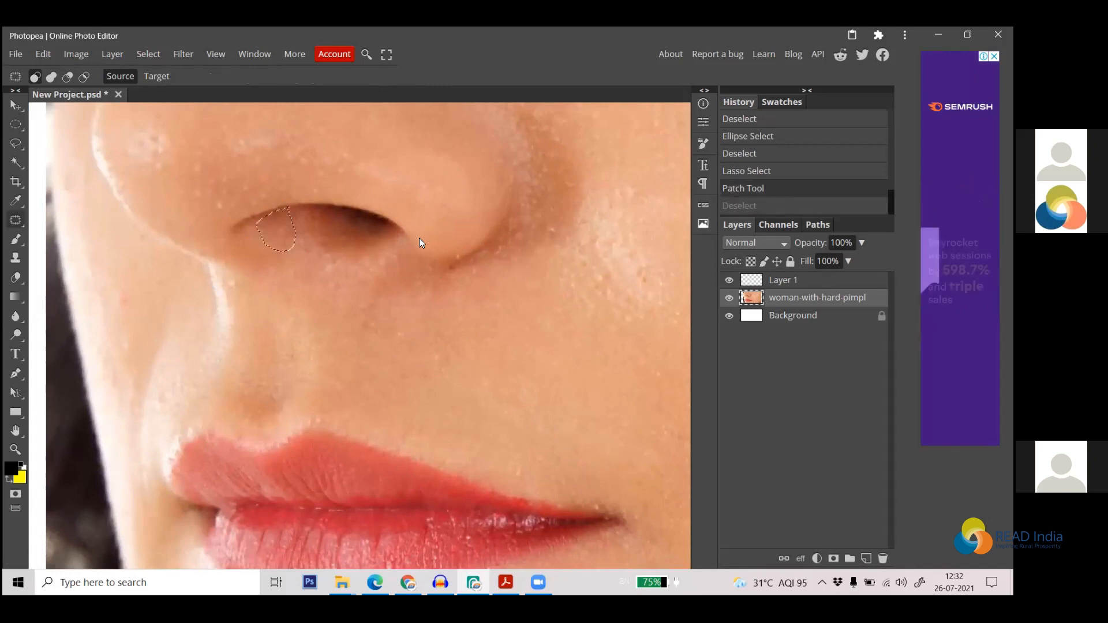
{"action": "key", "text": "ctrl+z"}
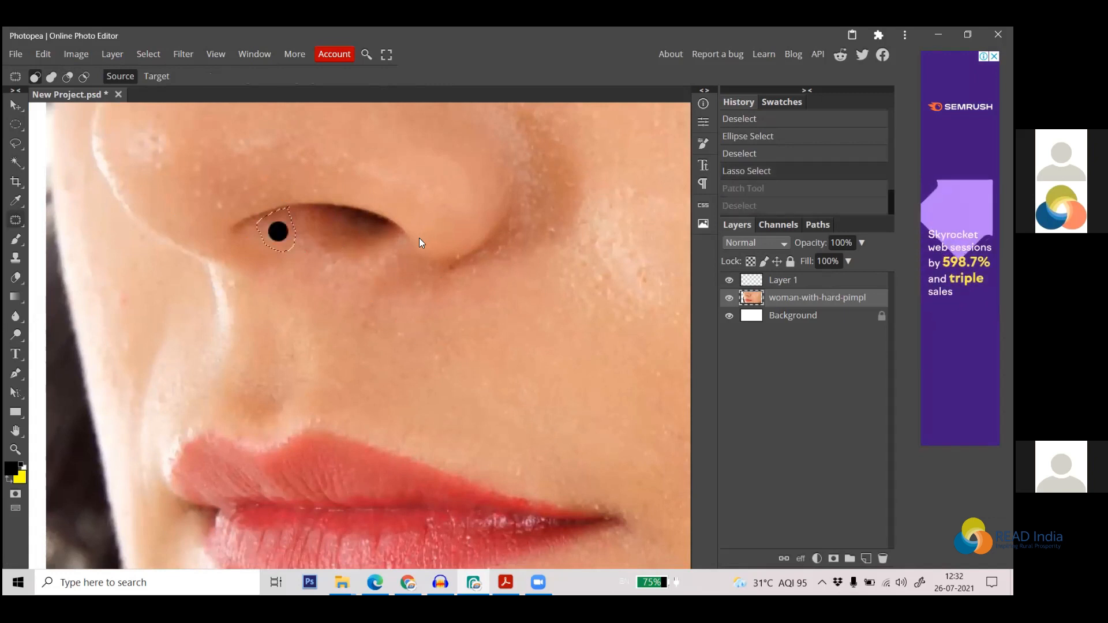
{"action": "key", "text": "ctrl+d"}
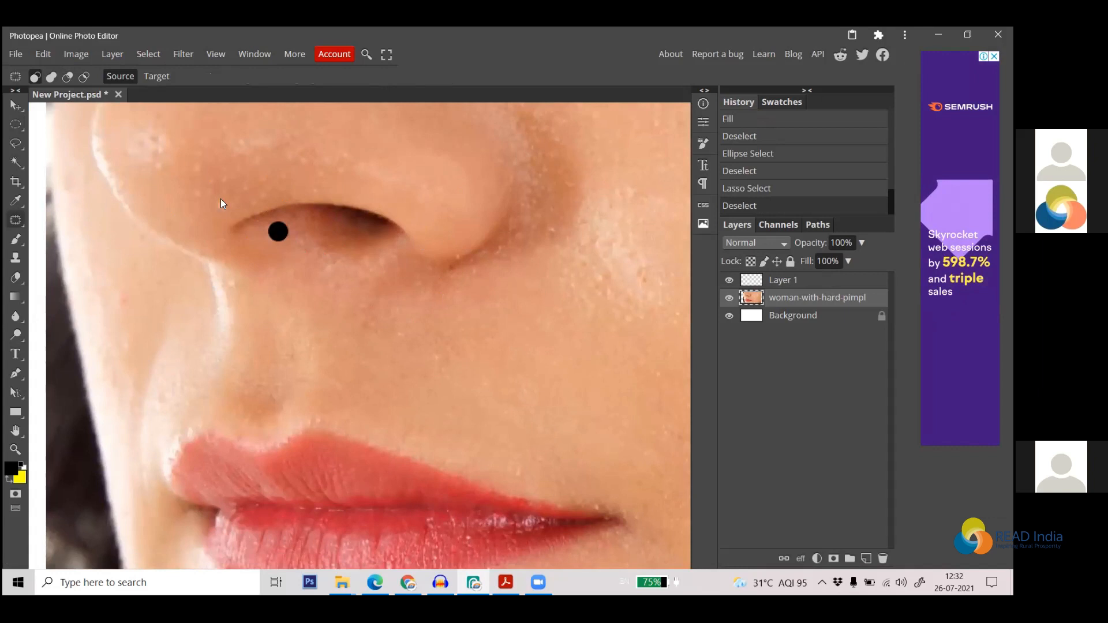
Heal the skin beneath the nostril and remove the black spot with the Spot Healing Brush enlarged to size 40
{"action": "right_click", "coordinate": [16, 219]}
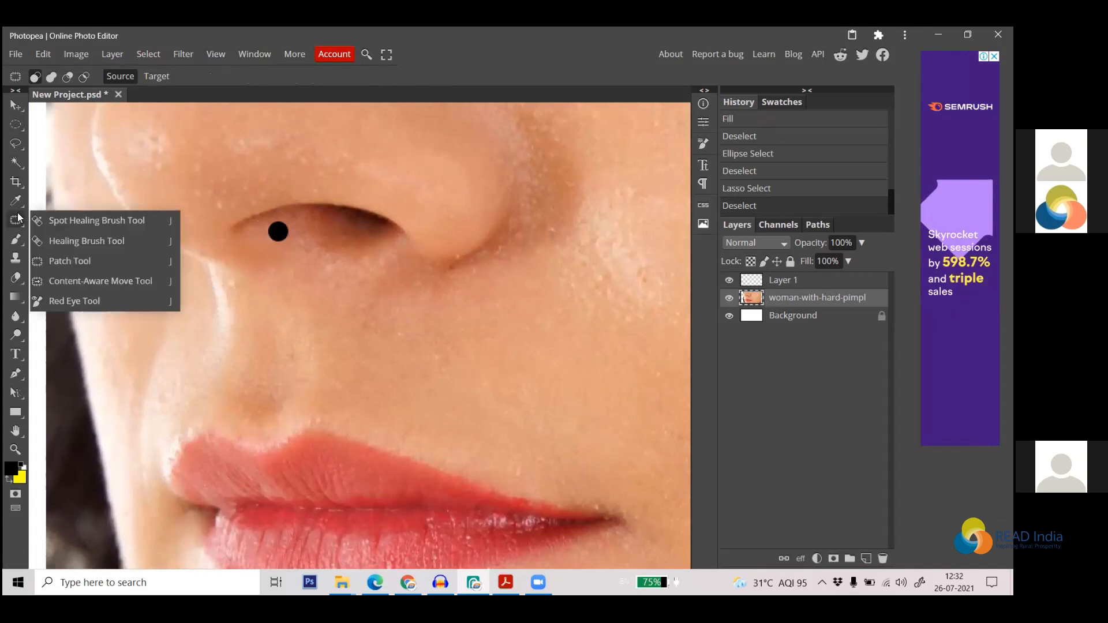
{"action": "left_click", "coordinate": [125, 221]}
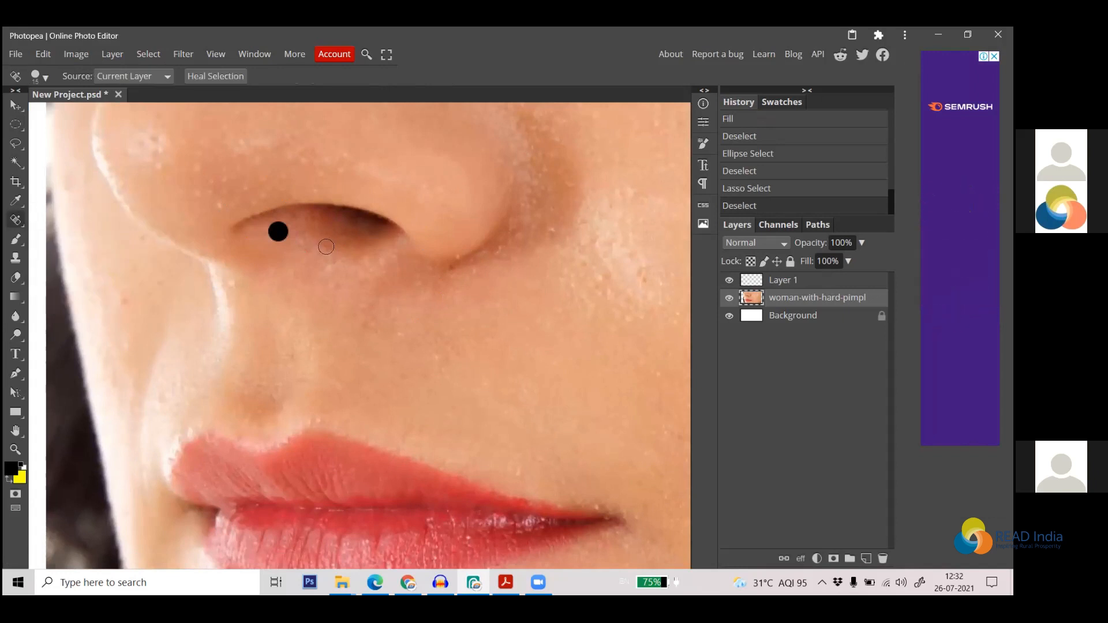
{"action": "key", "text": "bracketright"}
{"action": "key", "text": "bracketright"}
{"action": "key", "text": "bracketright"}
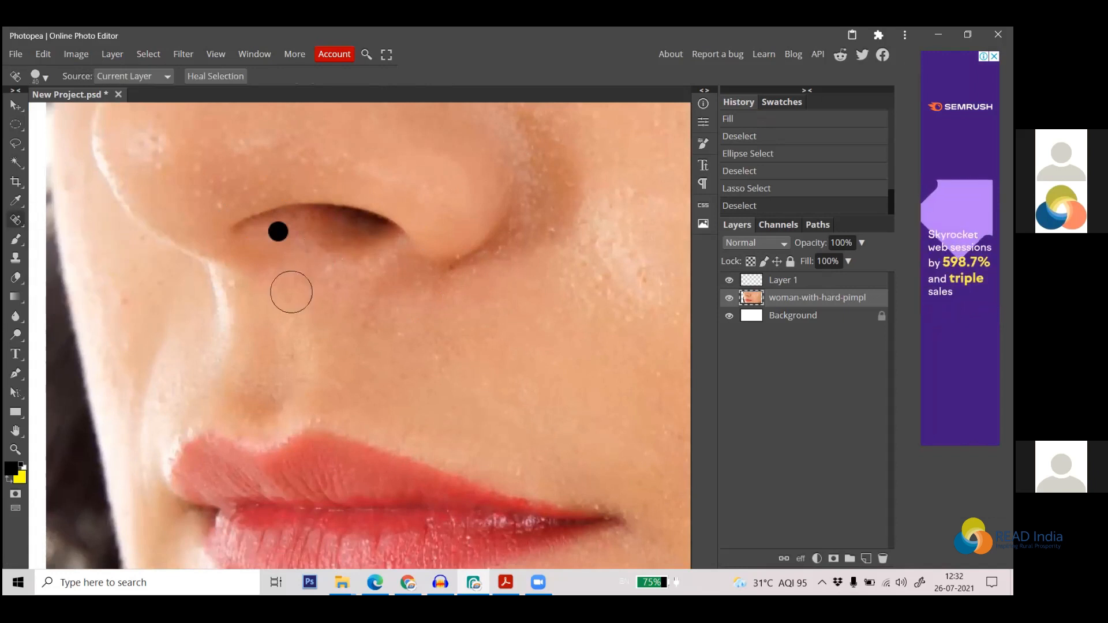
{"action": "left_click", "coordinate": [291, 292]}
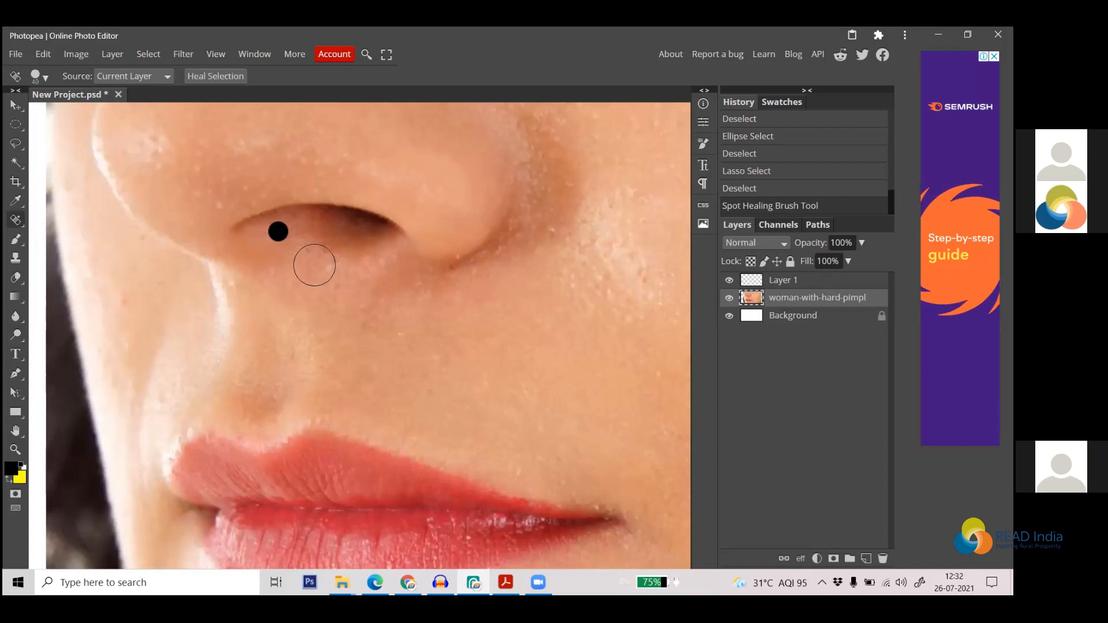
{"action": "left_click", "coordinate": [276, 235]}
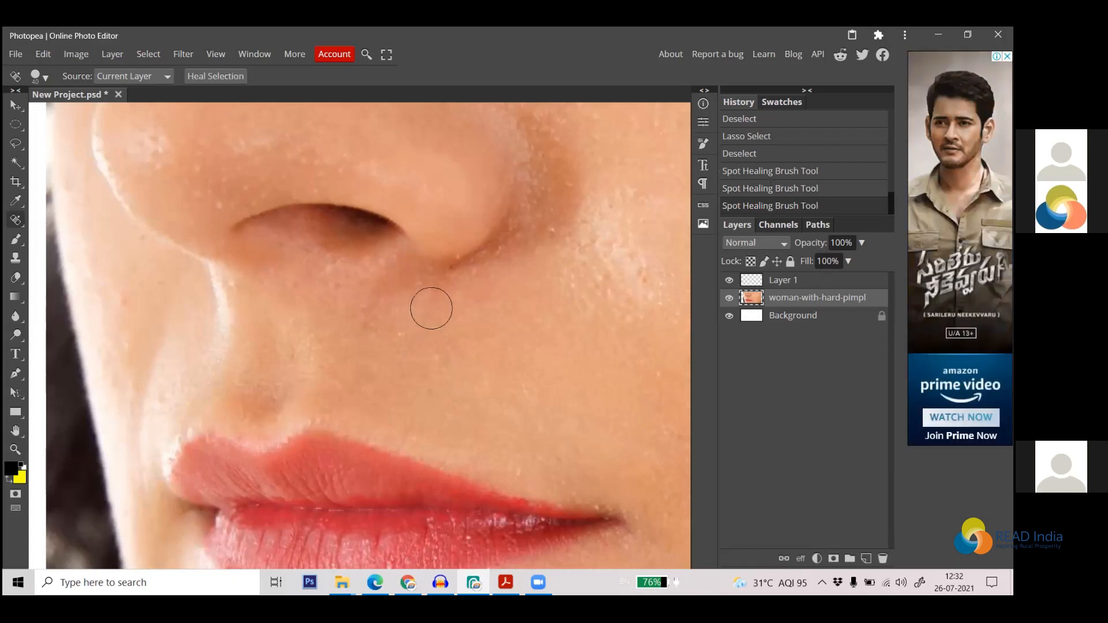
Inspect the healed skin around the nose, lips and cheek, and leave the Spot Healing Brush for the Move Tool
{"action": "scroll", "coordinate": [435, 302], "scroll_direction": "down", "scroll_amount": 5}
{"action": "scroll", "coordinate": [421, 338], "scroll_direction": "up", "scroll_amount": 4}
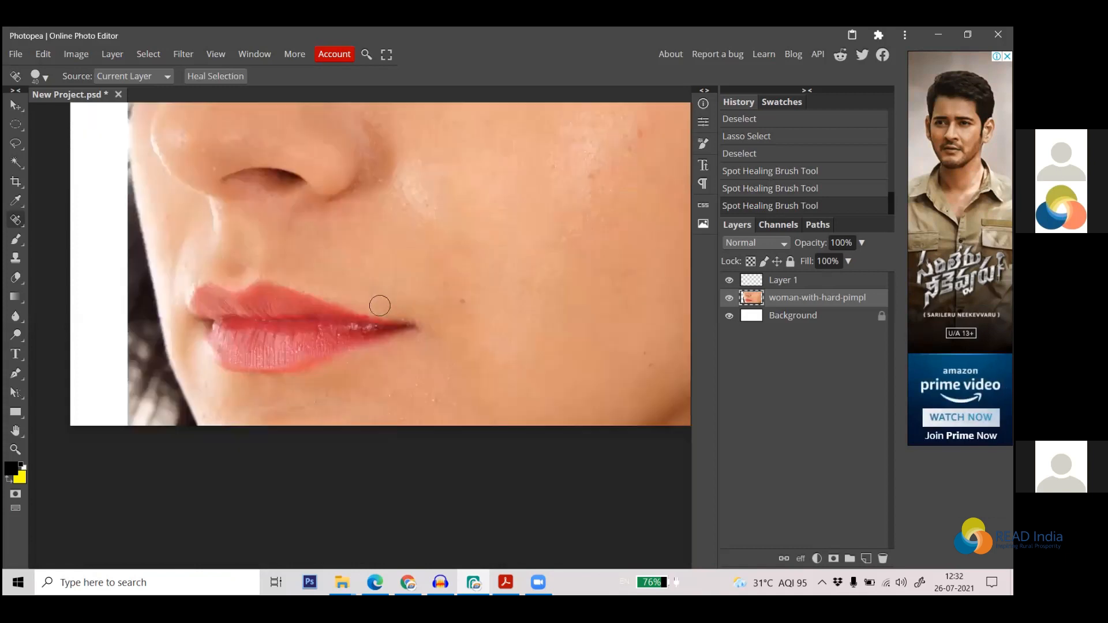
{"action": "scroll", "coordinate": [380, 306], "scroll_direction": "down", "scroll_amount": 3}
{"action": "scroll", "coordinate": [362, 213], "scroll_direction": "down", "scroll_amount": 1}
{"action": "scroll", "coordinate": [366, 230], "scroll_direction": "down", "scroll_amount": 3}
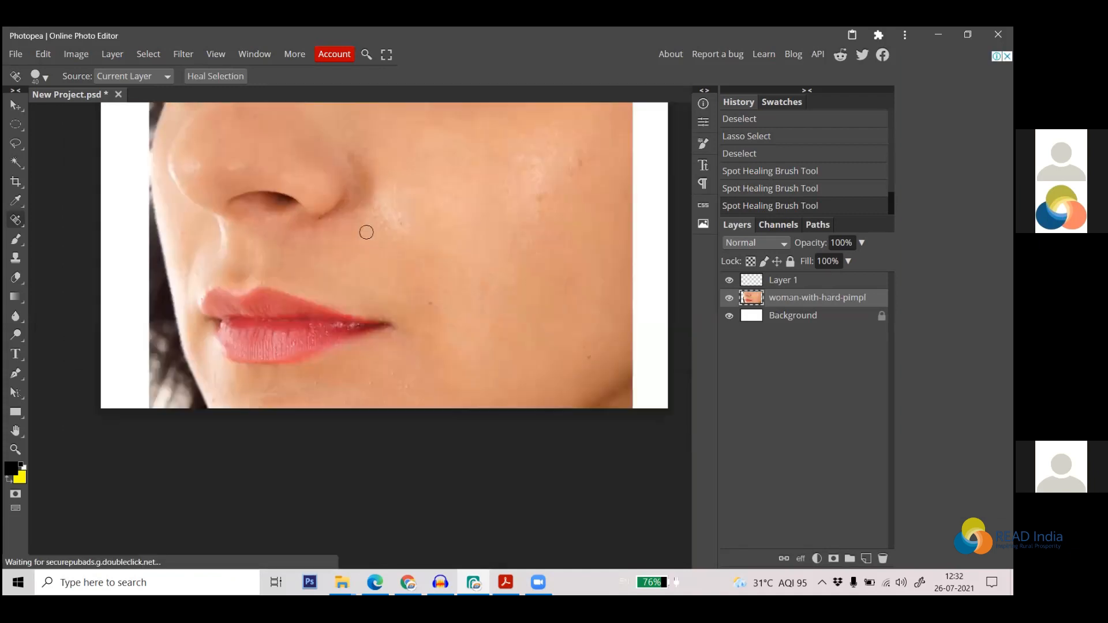
{"action": "scroll", "coordinate": [380, 299], "scroll_direction": "up", "scroll_amount": 4}
{"action": "scroll", "coordinate": [375, 317], "scroll_direction": "down", "scroll_amount": 2}
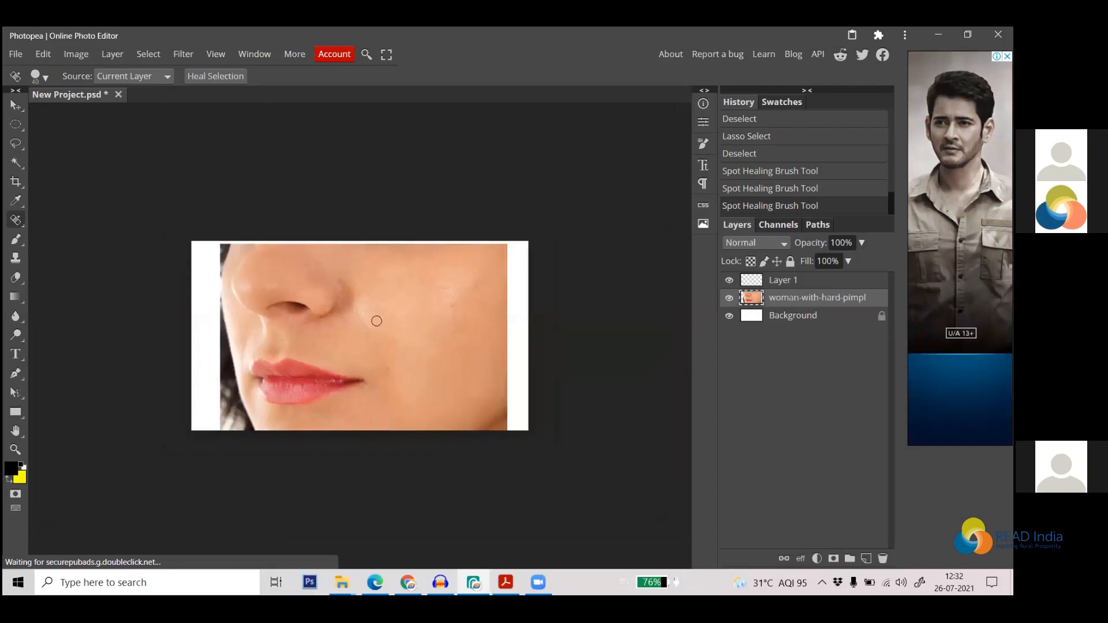
{"action": "scroll", "coordinate": [375, 319], "scroll_direction": "up", "scroll_amount": 1}
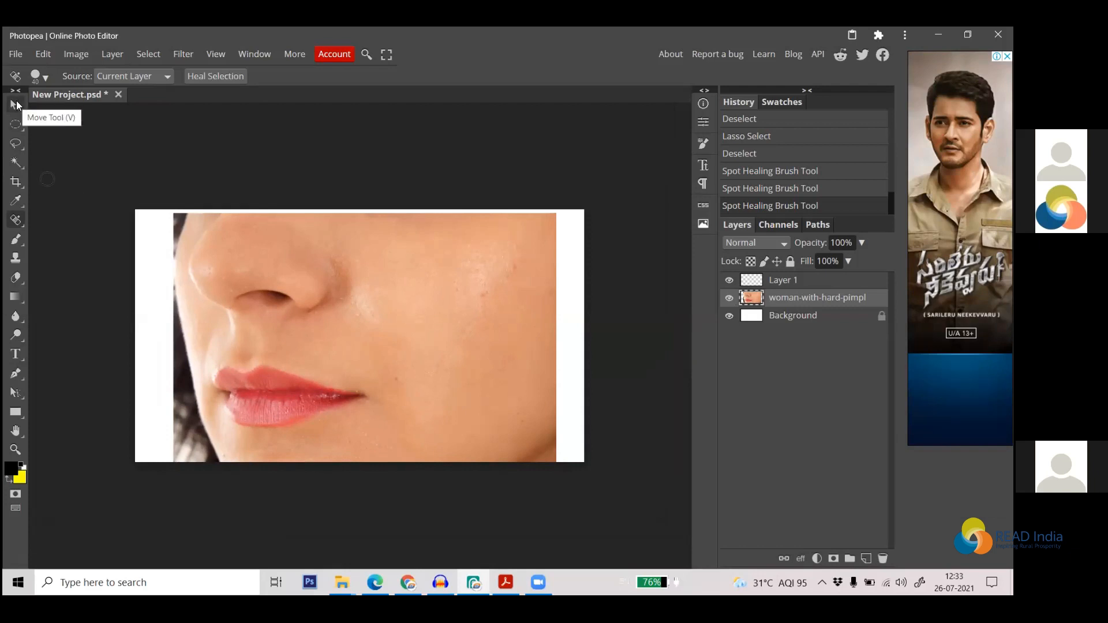
{"action": "right_click", "coordinate": [21, 223]}
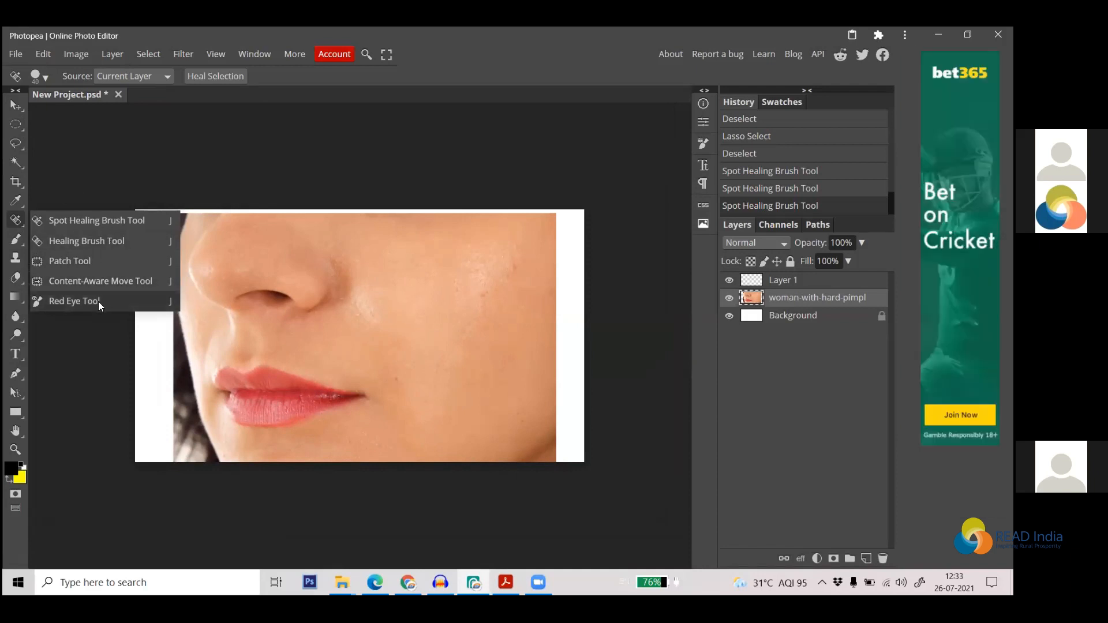
{"action": "left_click", "coordinate": [15, 110]}
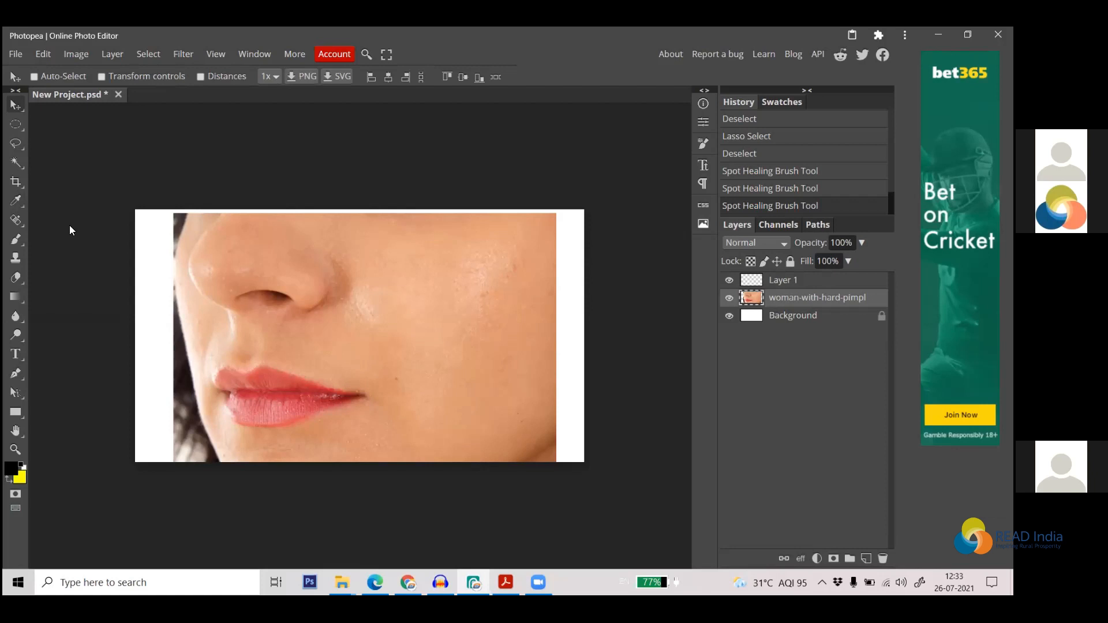
Sample the lower lip's colour and then the skin colour on the nose as the foreground colour with the Eyedropper
{"action": "right_click", "coordinate": [16, 203]}
{"action": "left_click", "coordinate": [17, 204]}
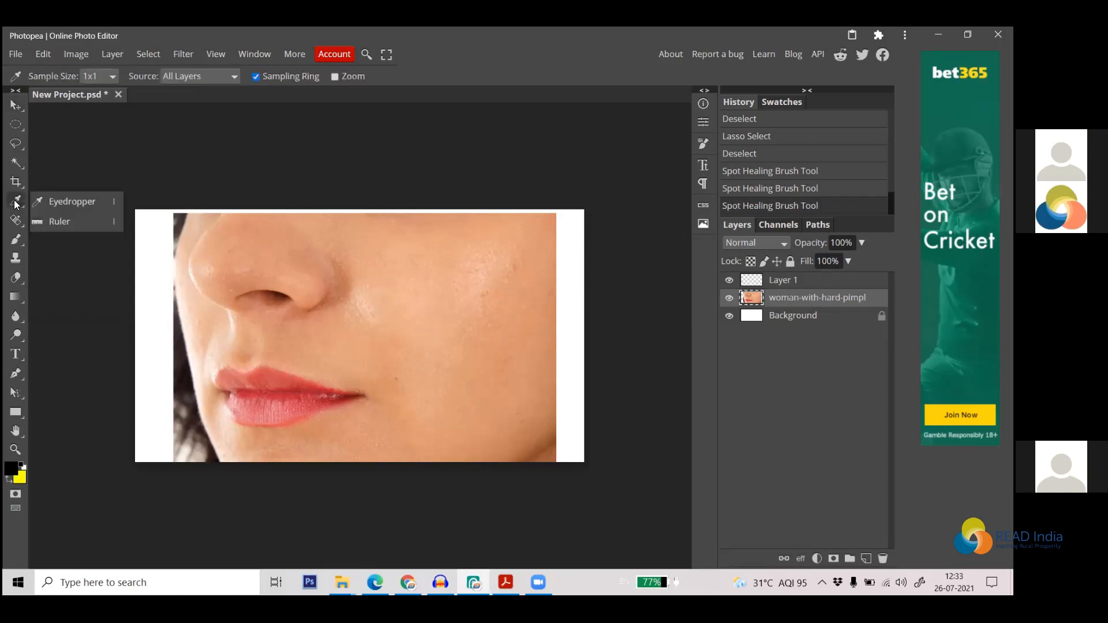
{"action": "left_click", "coordinate": [96, 202]}
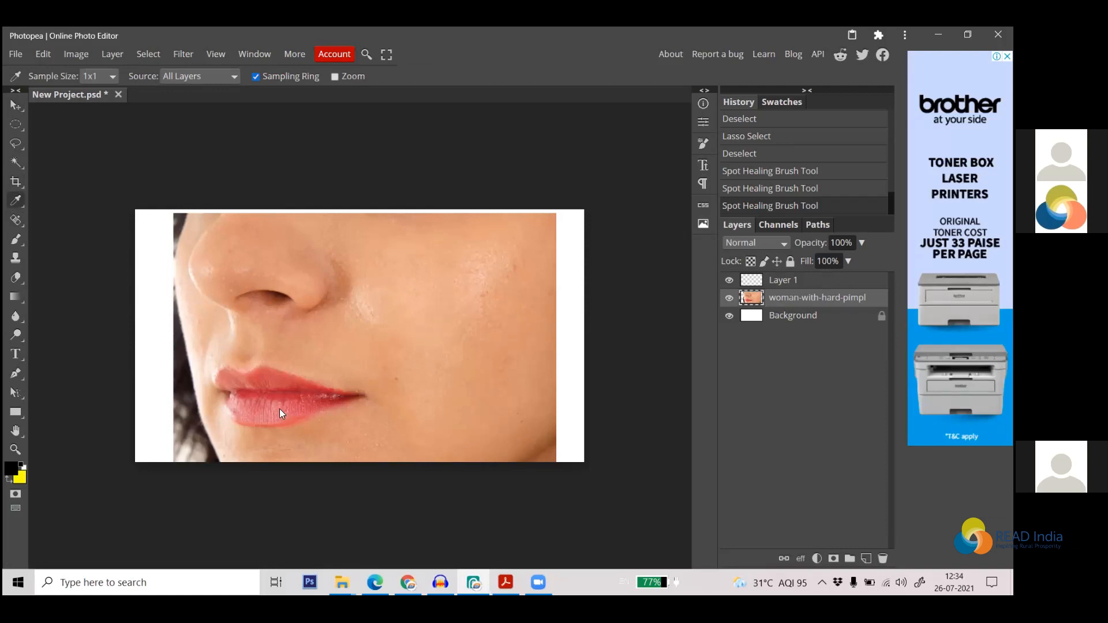
{"action": "left_click", "coordinate": [264, 409]}
{"action": "left_click", "coordinate": [272, 263]}
Open the Power BI Theme Hex Colors chart image from the Downloads folder as a new document
{"action": "mouse_move", "coordinate": [408, 583]}
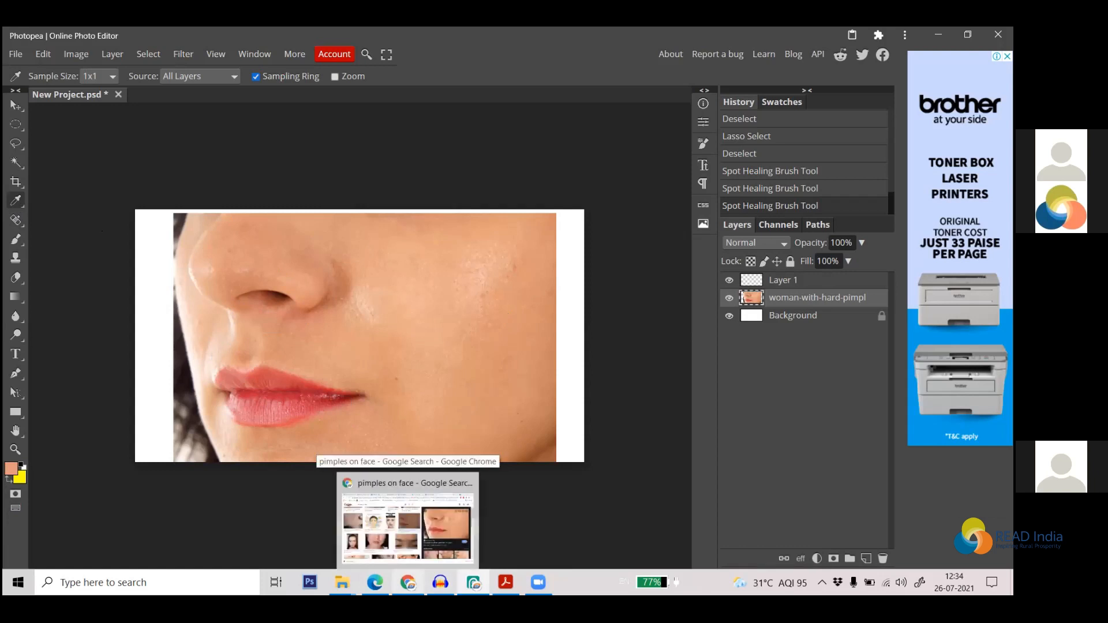
{"action": "left_click", "coordinate": [20, 56]}
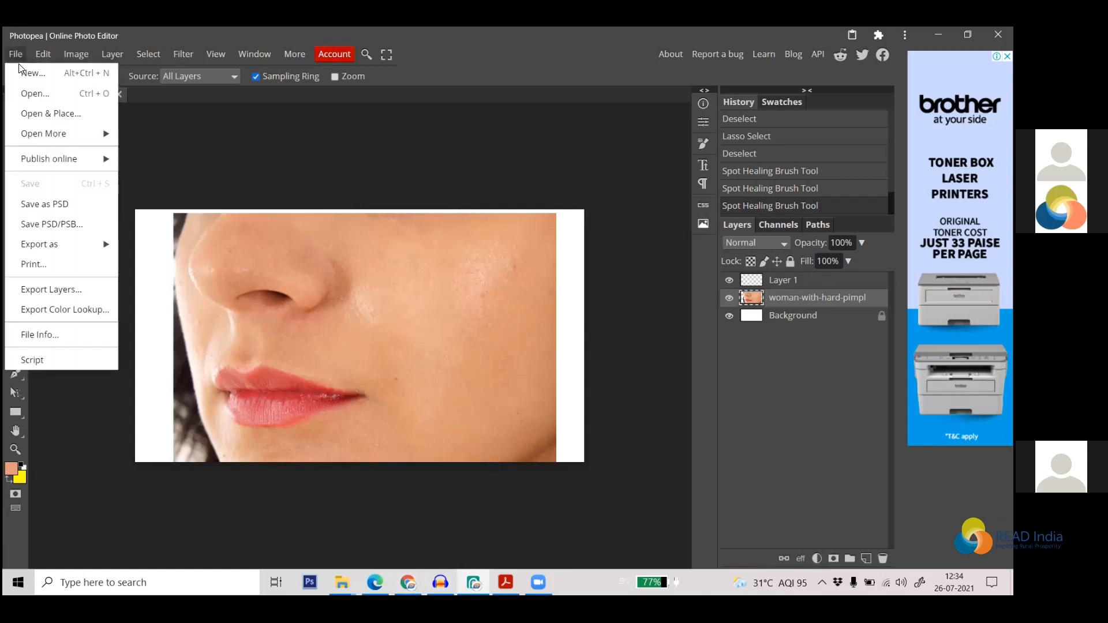
{"action": "left_click", "coordinate": [42, 96]}
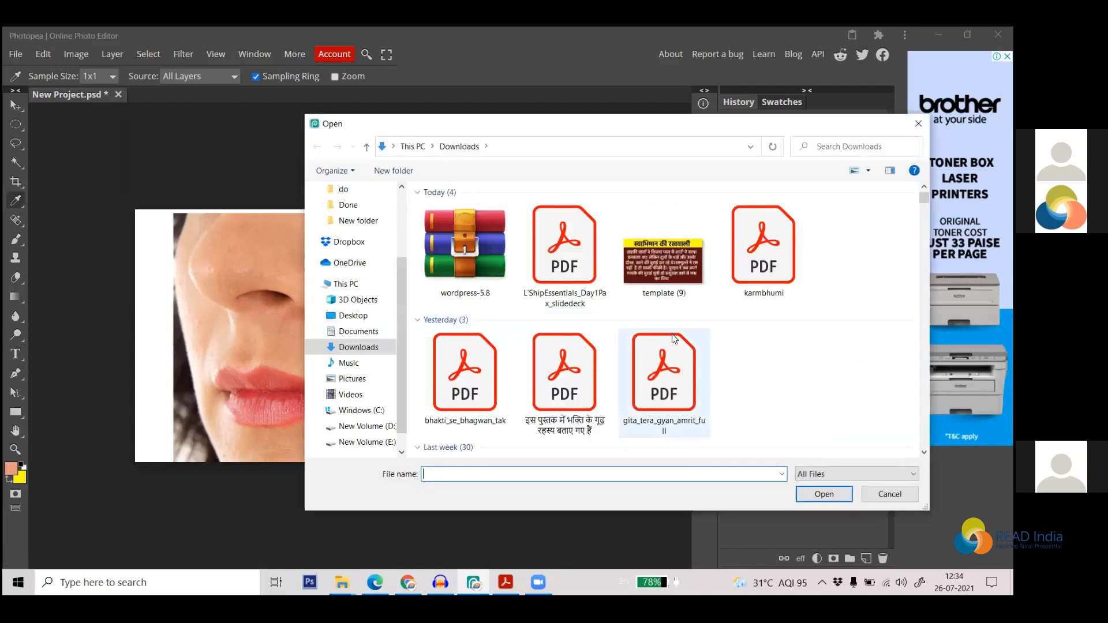
{"action": "scroll", "coordinate": [707, 321], "scroll_direction": "down", "scroll_amount": 3}
{"action": "left_click", "coordinate": [489, 411]}
{"action": "left_click", "coordinate": [861, 289]}
{"action": "left_click", "coordinate": [821, 494]}
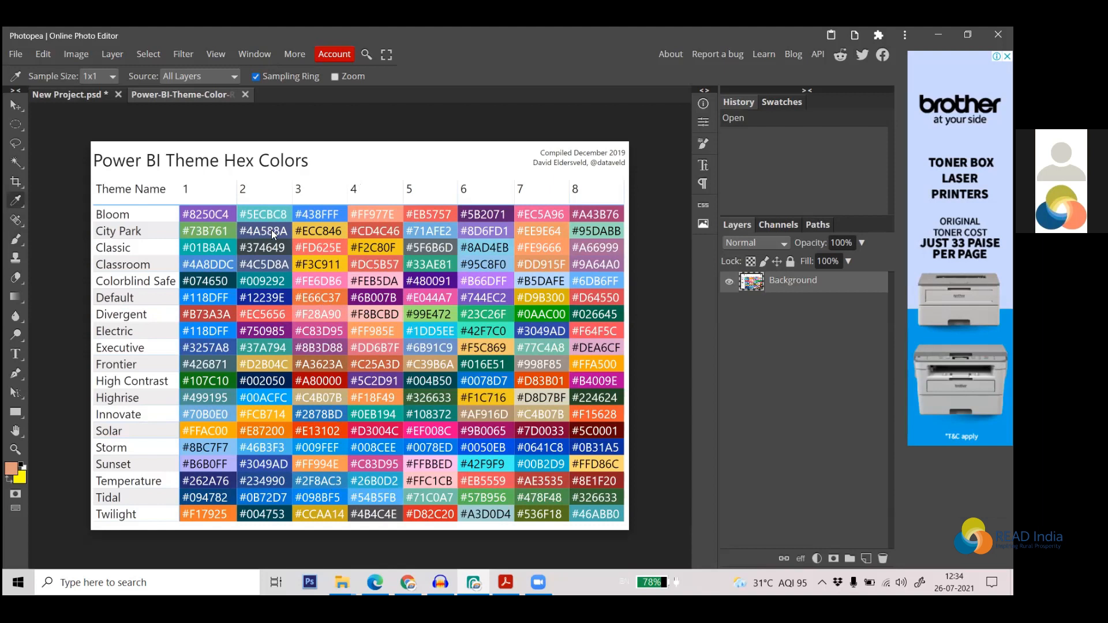
Sample the purple #8250C4 cell in the Bloom row as the foreground colour with the Eyedropper
{"action": "left_click", "coordinate": [231, 213]}
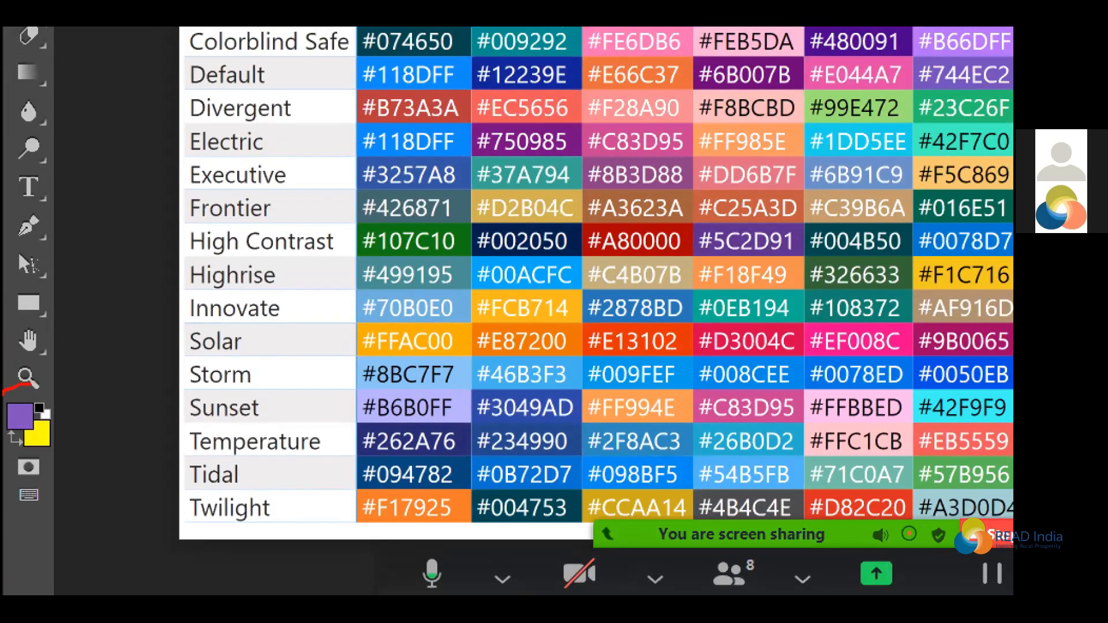
{"action": "left_click_drag", "start_coordinate": [34, 385], "coordinate": [116, 388]}
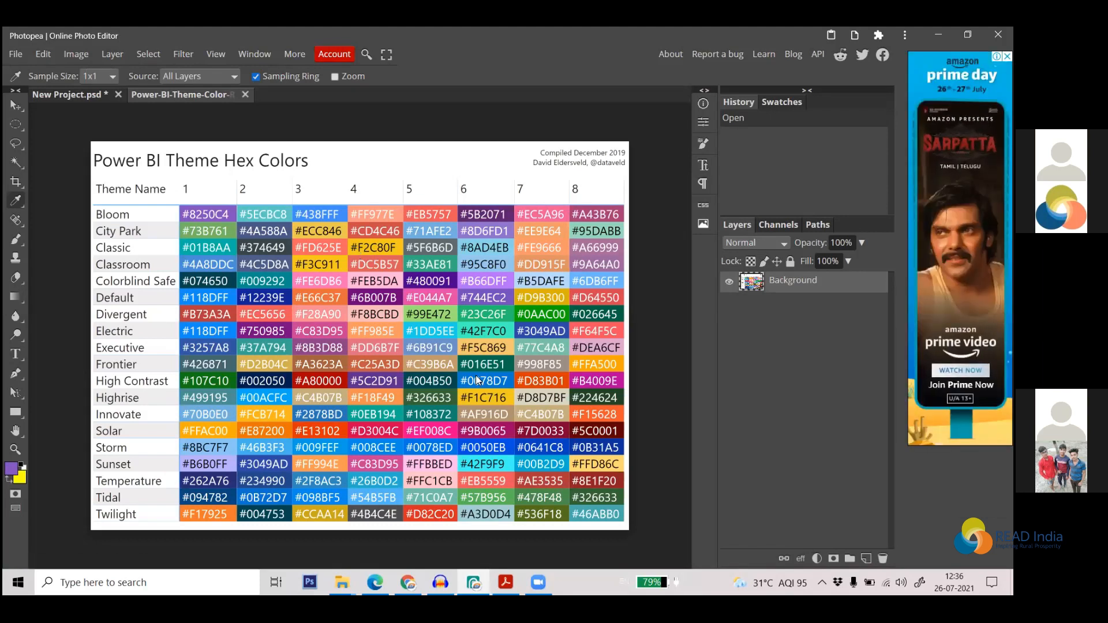
{"action": "scroll", "coordinate": [470, 379], "scroll_direction": "down", "scroll_amount": 3}
{"action": "scroll", "coordinate": [448, 381], "scroll_direction": "up", "scroll_amount": 3}
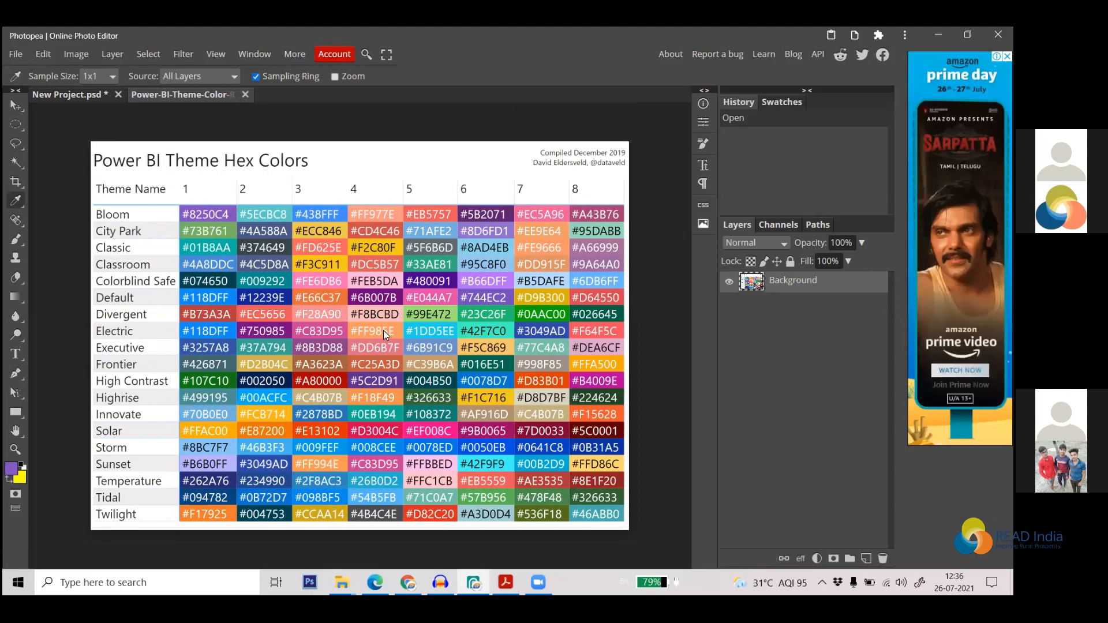
Set the foreground colour to hex cd4c46, the City Park red in the chart, through the Color Picker
{"action": "scroll", "coordinate": [406, 315], "scroll_direction": "up", "scroll_amount": 3}
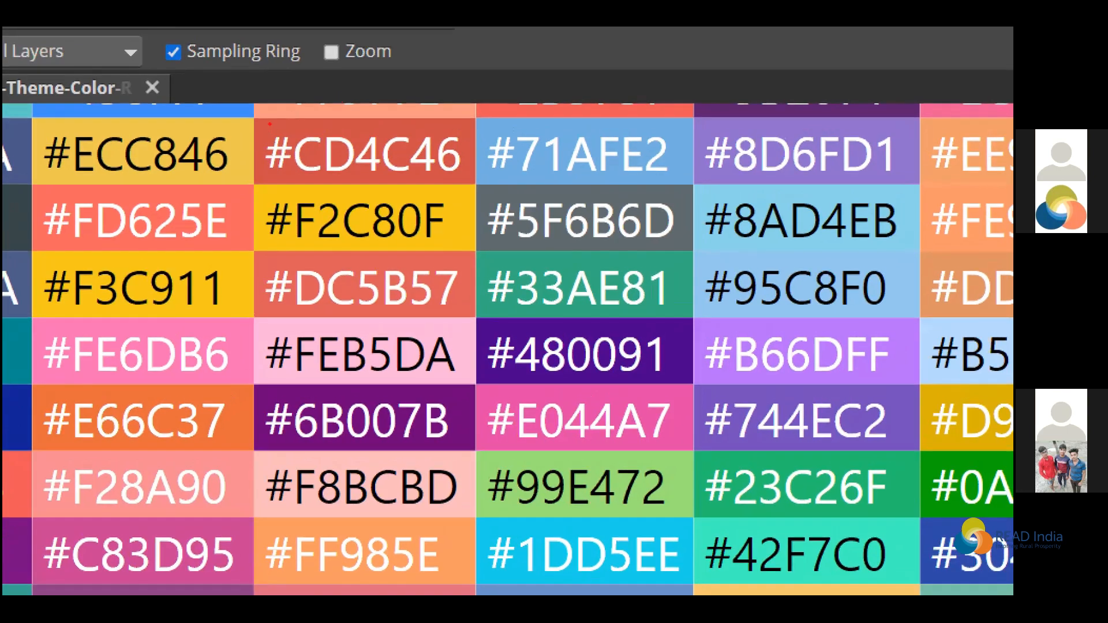
{"action": "mouse_move", "coordinate": [270, 123]}
{"action": "left_mouse_down"}
{"action": "mouse_move", "coordinate": [253, 143]}
{"action": "mouse_move", "coordinate": [265, 189]}
{"action": "mouse_move", "coordinate": [443, 193]}
{"action": "mouse_move", "coordinate": [488, 173]}
{"action": "mouse_move", "coordinate": [478, 127]}
{"action": "mouse_move", "coordinate": [373, 105]}
{"action": "mouse_move", "coordinate": [239, 128]}
{"action": "left_mouse_up"}
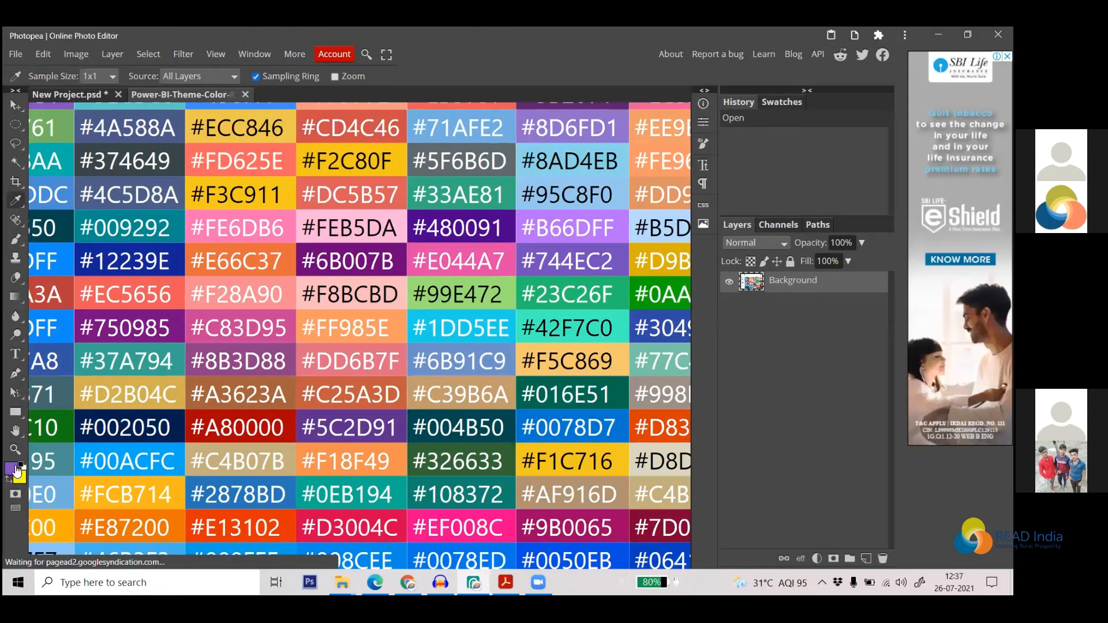
{"action": "left_click", "coordinate": [6, 477]}
{"action": "left_click_drag", "start_coordinate": [276, 153], "coordinate": [718, 165]}
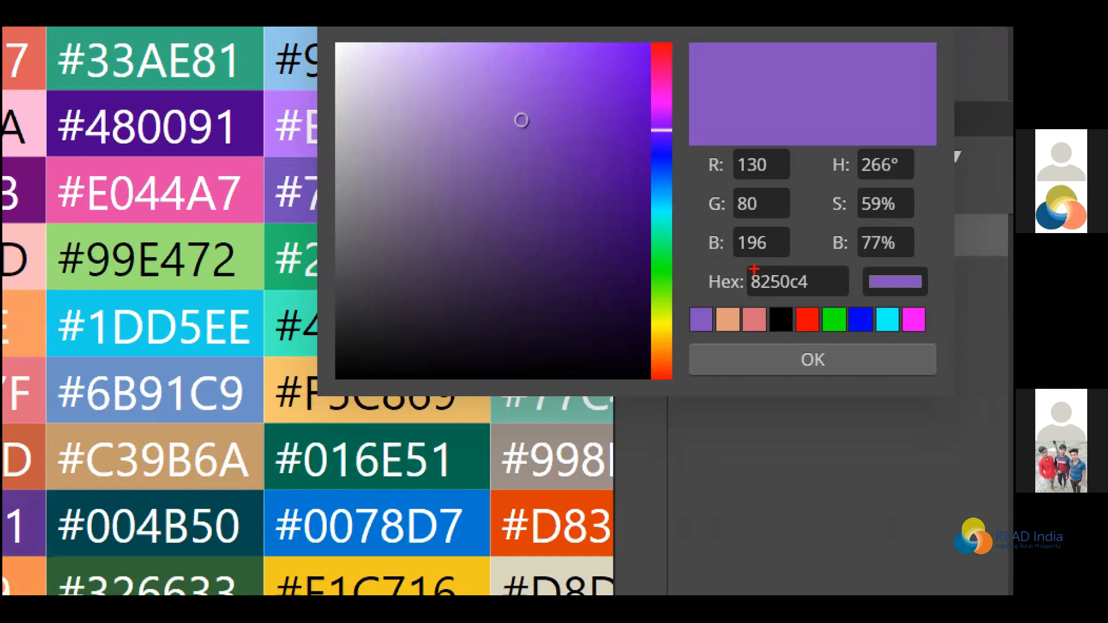
{"action": "left_click_drag", "start_coordinate": [685, 299], "coordinate": [795, 307]}
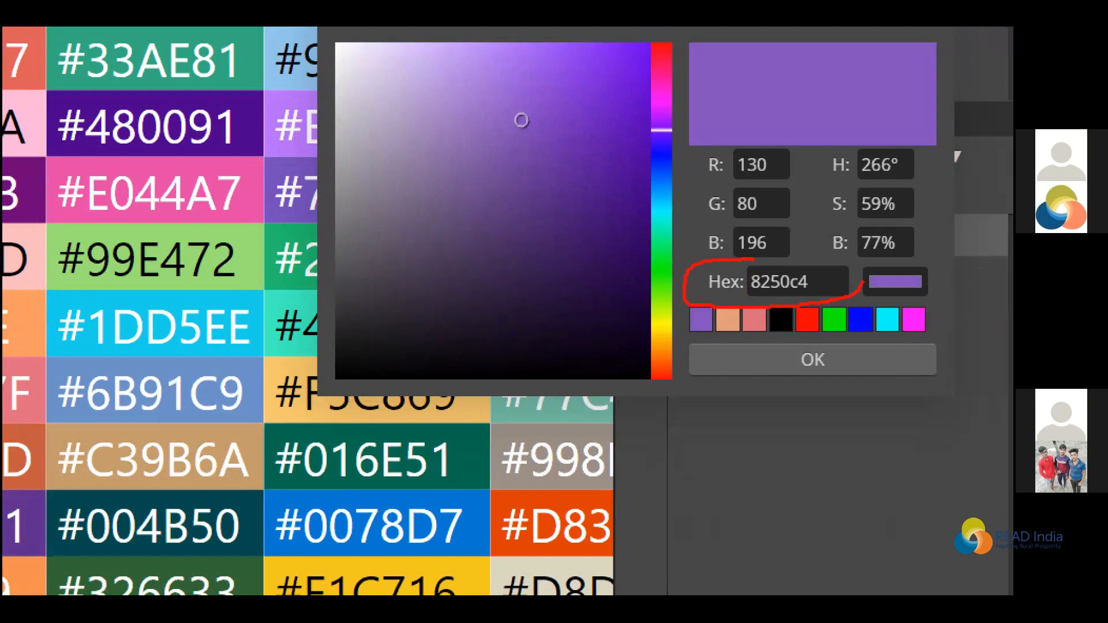
{"action": "left_click_drag", "start_coordinate": [790, 255], "coordinate": [755, 257]}
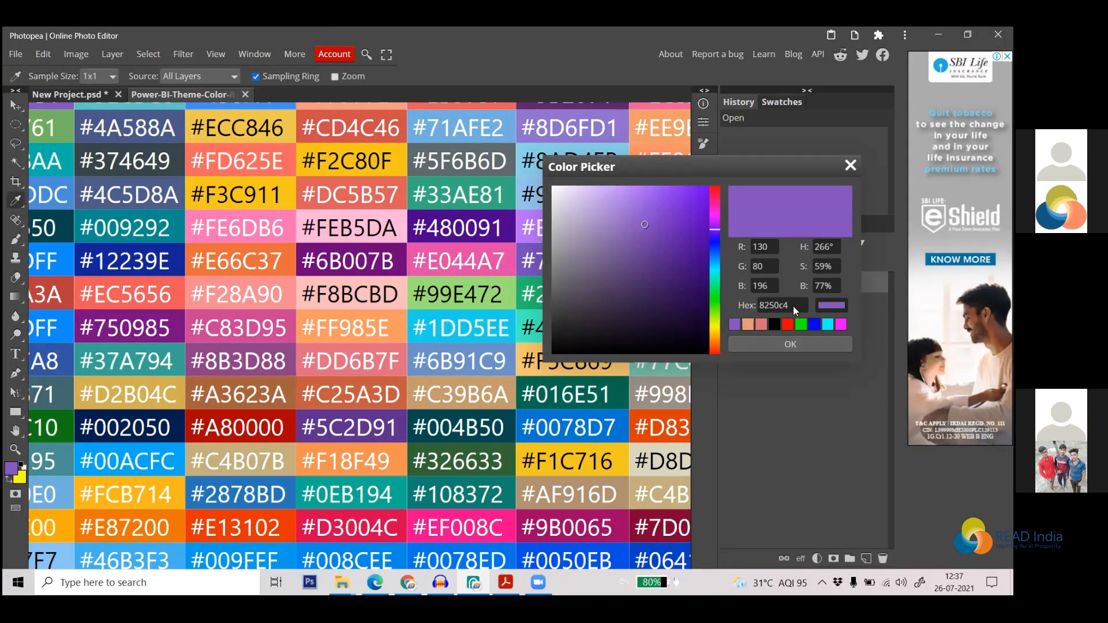
{"action": "left_click_drag", "start_coordinate": [793, 306], "coordinate": [750, 308]}
{"action": "type", "text": "cd4c46"}
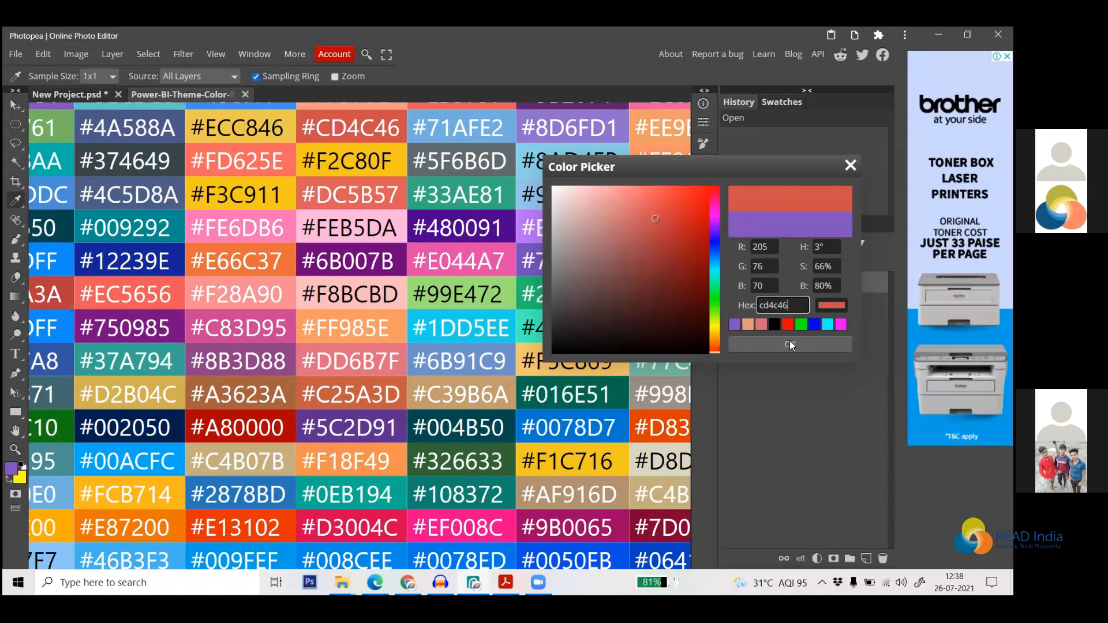
{"action": "left_click", "coordinate": [791, 342]}
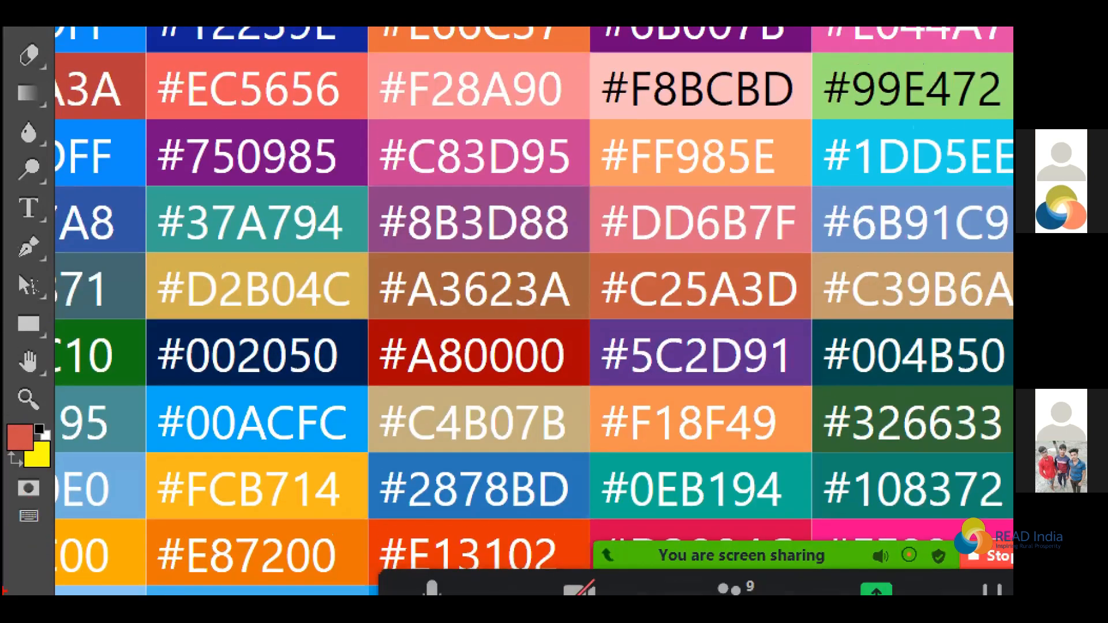
In the New Project.psd face photo, make a circular selection on the cheek and add a new layer above the photo
{"action": "mouse_move", "coordinate": [14, 421]}
{"action": "left_mouse_down"}
{"action": "mouse_move", "coordinate": [4, 447]}
{"action": "mouse_move", "coordinate": [6, 475]}
{"action": "mouse_move", "coordinate": [64, 406]}
{"action": "mouse_move", "coordinate": [14, 404]}
{"action": "left_mouse_up"}
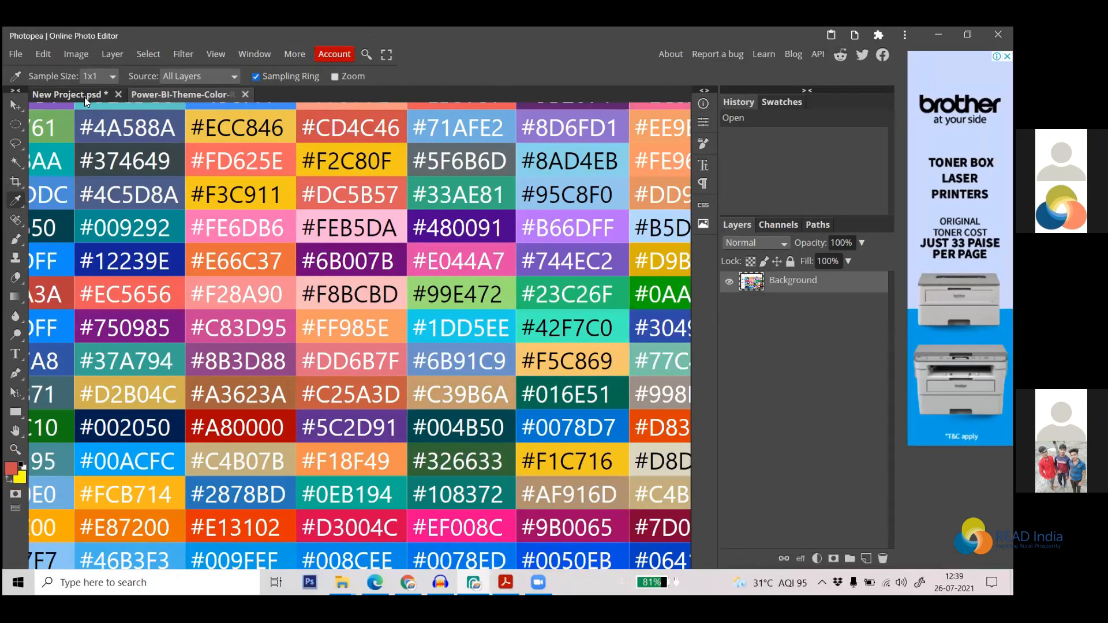
{"action": "left_click", "coordinate": [81, 93]}
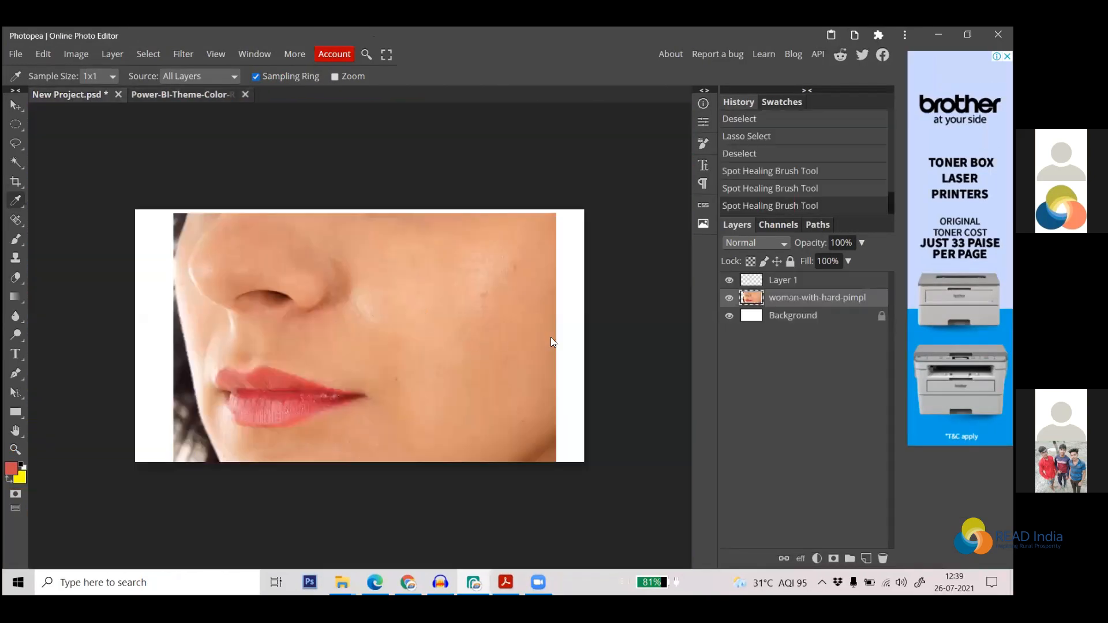
{"action": "left_click", "coordinate": [15, 125]}
{"action": "left_click_drag", "start_coordinate": [403, 261], "coordinate": [518, 373]}
{"action": "left_click", "coordinate": [867, 558]}
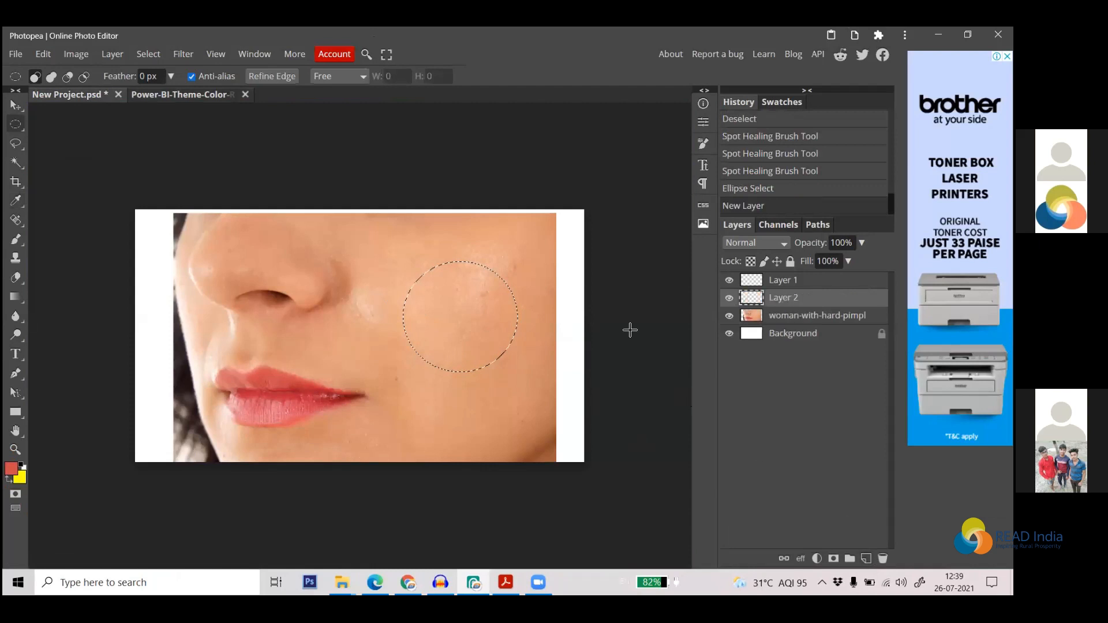
Fill the circular selection on the new layer with the red foreground colour, deselect, and inspect the filled circle up close
{"action": "key", "text": "alt+BackSpace"}
{"action": "key", "text": "ctrl+d"}
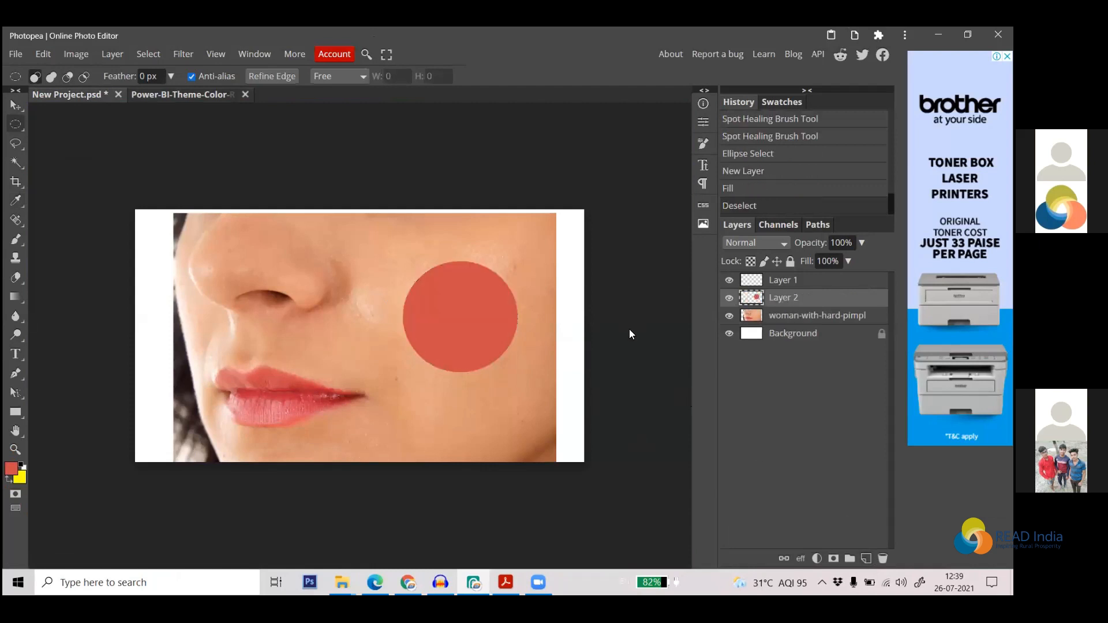
{"action": "scroll", "coordinate": [498, 321], "scroll_direction": "up", "scroll_amount": 5}
{"action": "scroll", "coordinate": [498, 321], "scroll_direction": "down", "scroll_amount": 5}
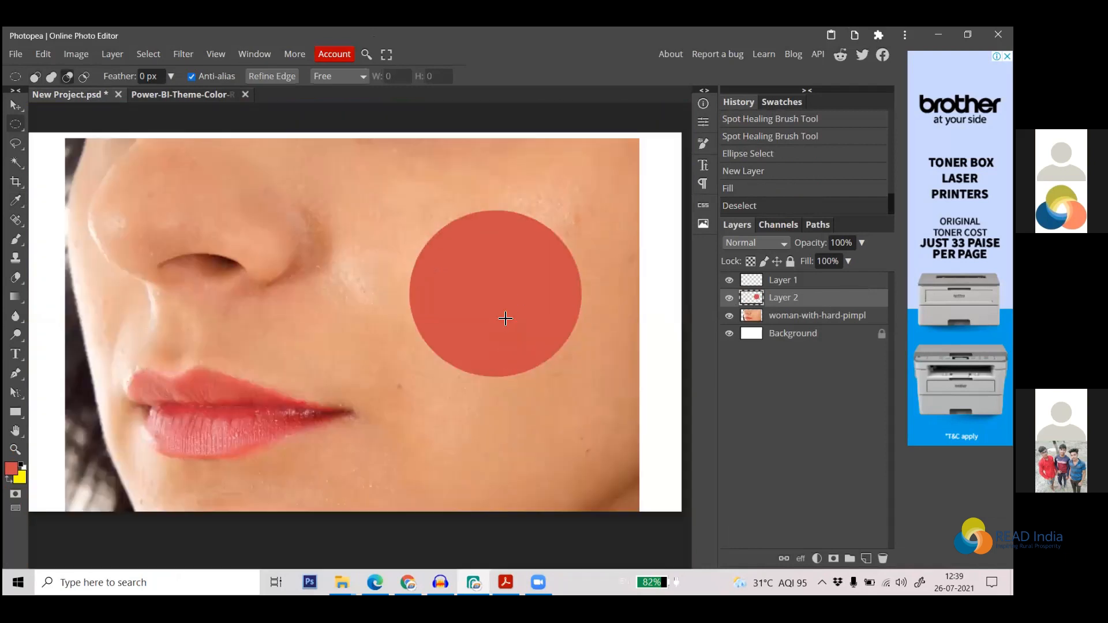
{"action": "scroll", "coordinate": [505, 317], "scroll_direction": "up", "scroll_amount": 3}
{"action": "scroll", "coordinate": [515, 316], "scroll_direction": "down", "scroll_amount": 2}
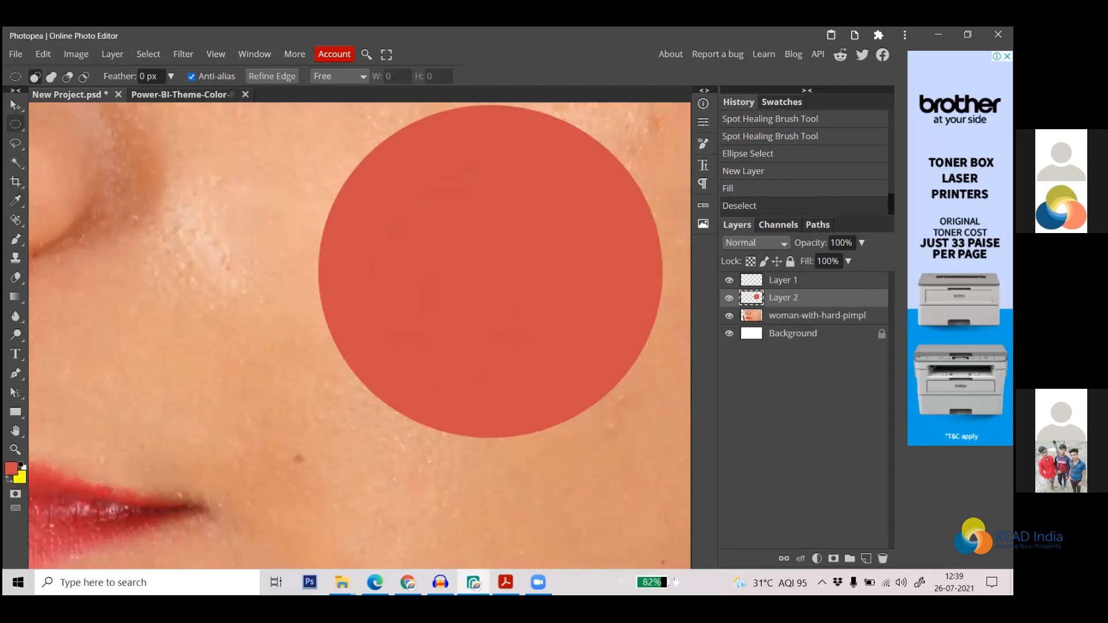
Switch to Chrome, search Google for "hex color code" and browse the image results
{"action": "left_click", "coordinate": [437, 573]}
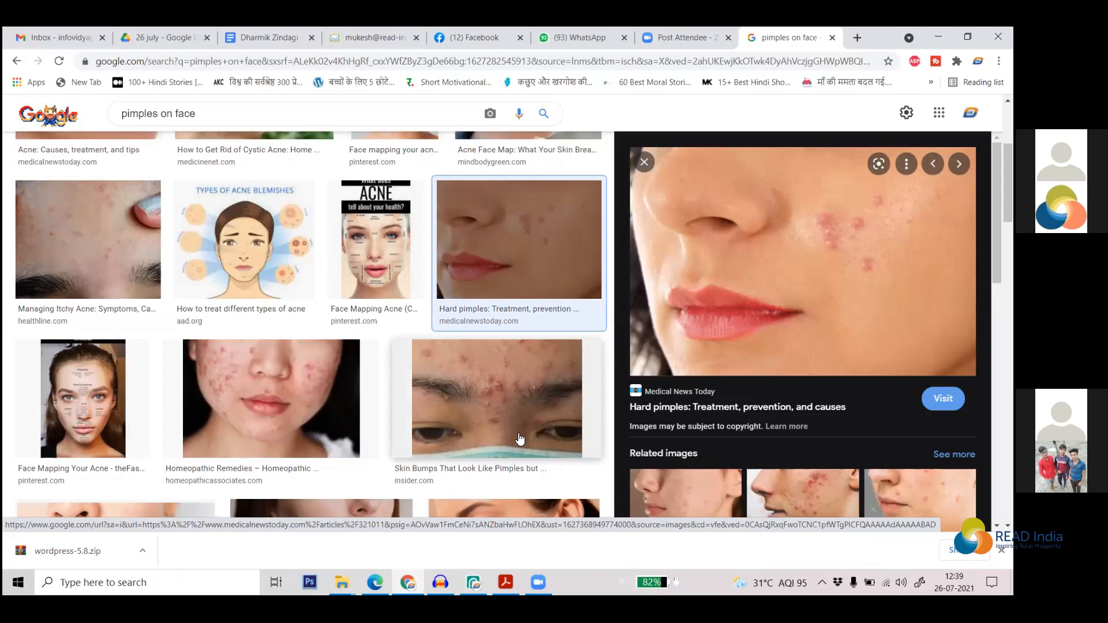
{"action": "left_click", "coordinate": [505, 60]}
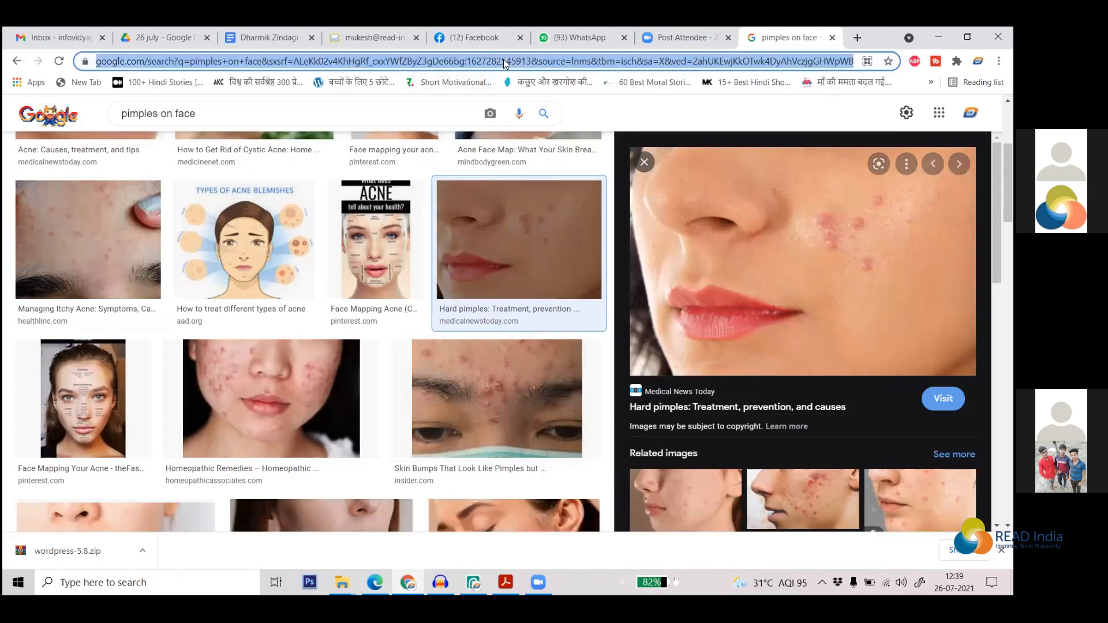
{"action": "type", "text": "hex color code"}
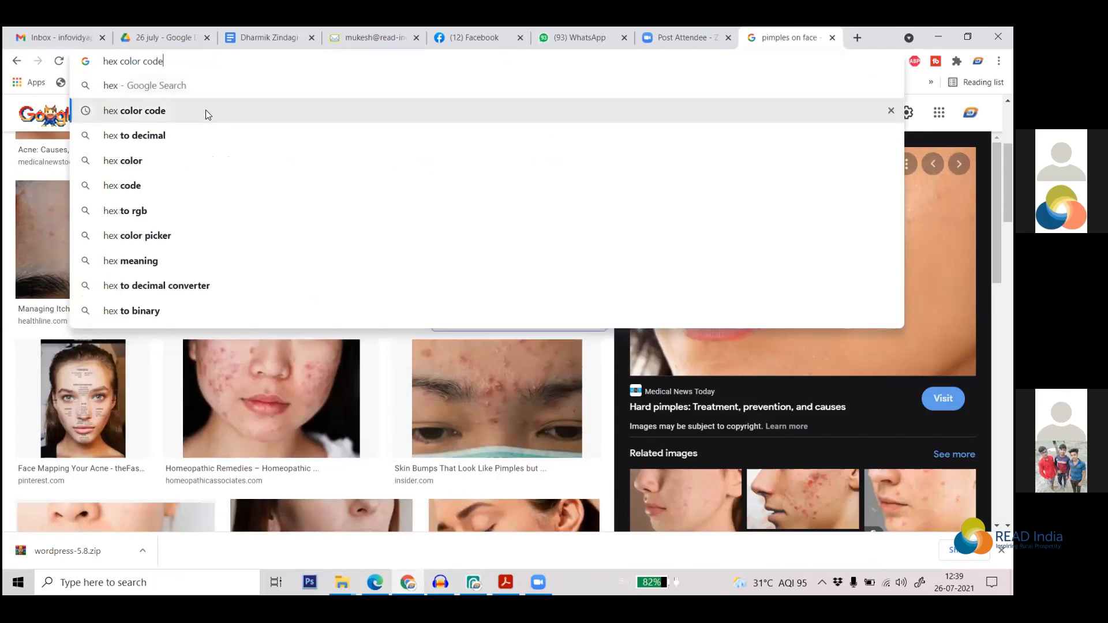
{"action": "left_click", "coordinate": [205, 110]}
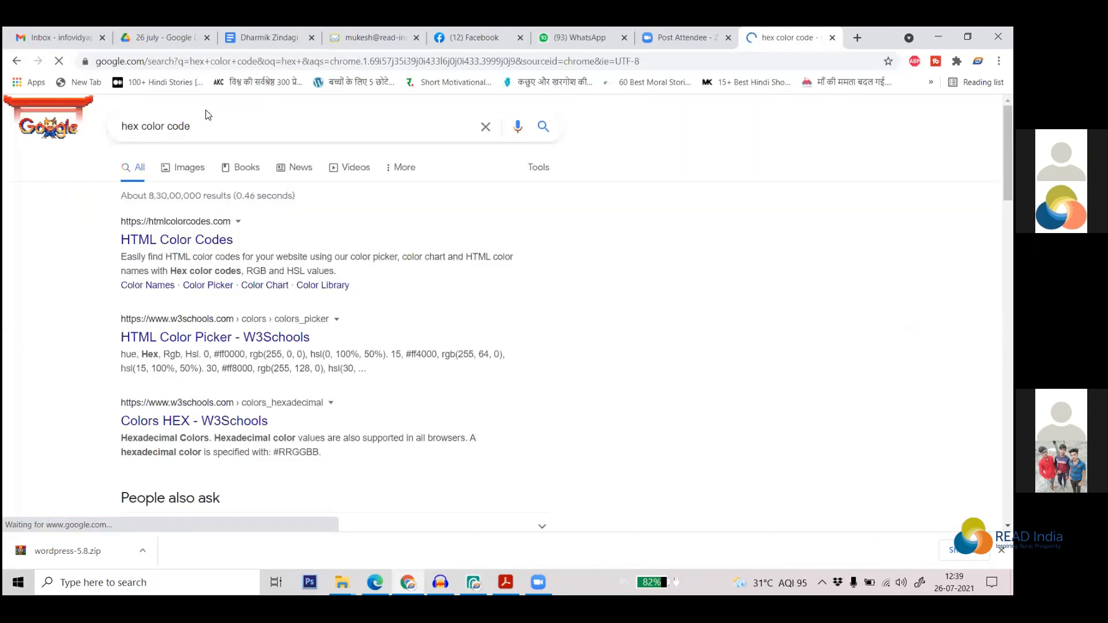
{"action": "left_click", "coordinate": [178, 170]}
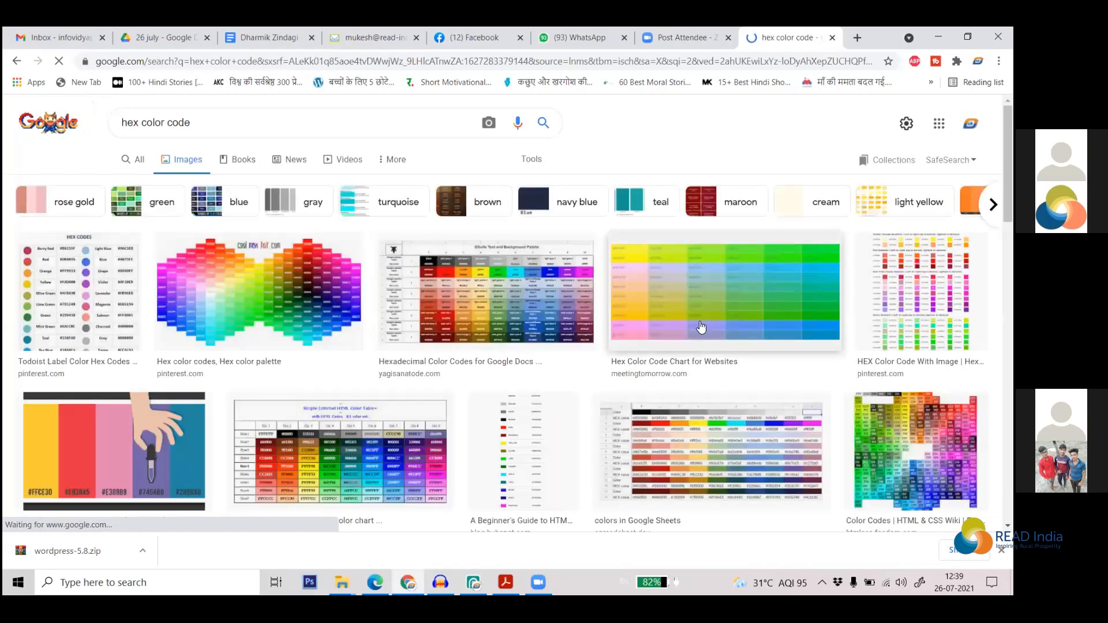
{"action": "scroll", "coordinate": [700, 348], "scroll_direction": "down", "scroll_amount": 10}
{"action": "scroll", "coordinate": [215, 192], "scroll_direction": "up", "scroll_amount": 5}
{"action": "scroll", "coordinate": [215, 192], "scroll_direction": "up", "scroll_amount": 5}
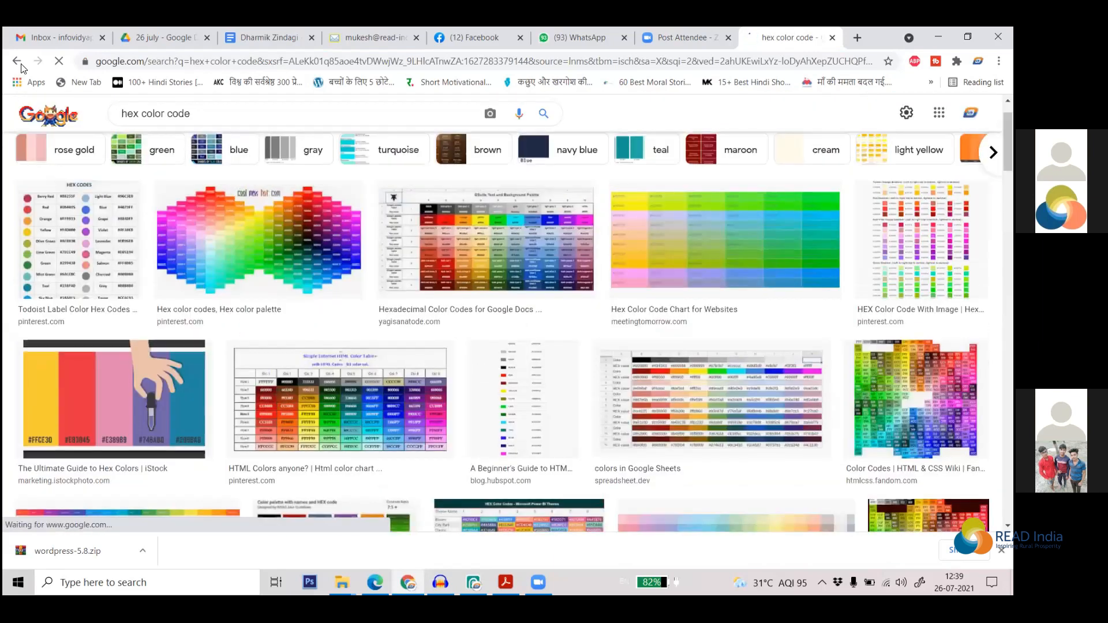
Open the HTML Color Codes site from the web results and choose the orange-red #D93411 in its colour picker
{"action": "key", "text": "alt+Left"}
{"action": "left_click", "coordinate": [194, 243]}
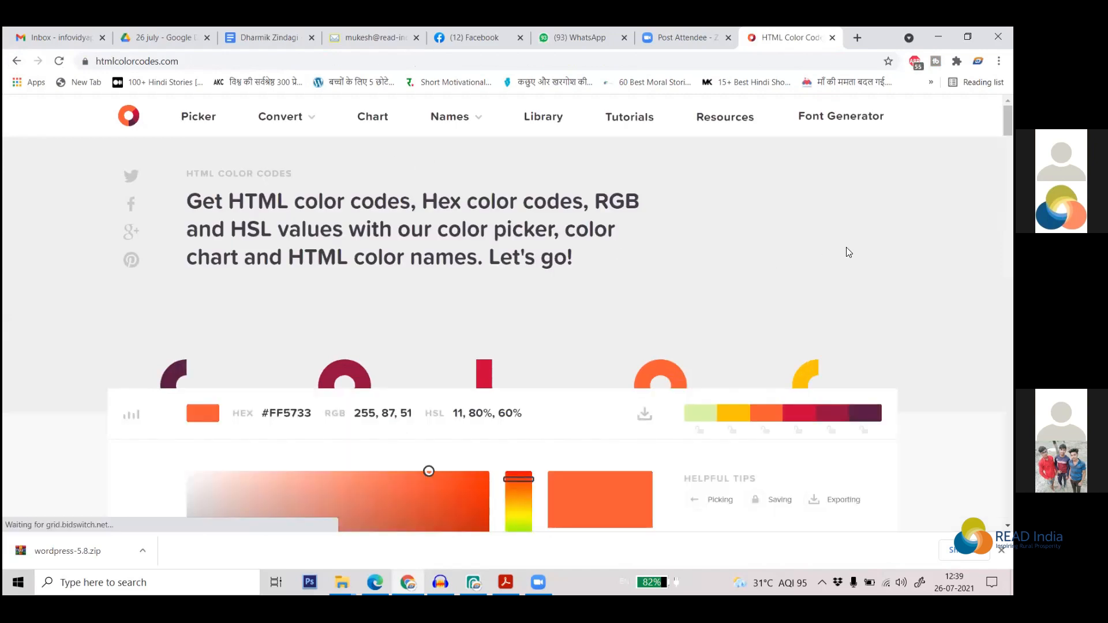
{"action": "scroll", "coordinate": [846, 250], "scroll_direction": "down", "scroll_amount": 5}
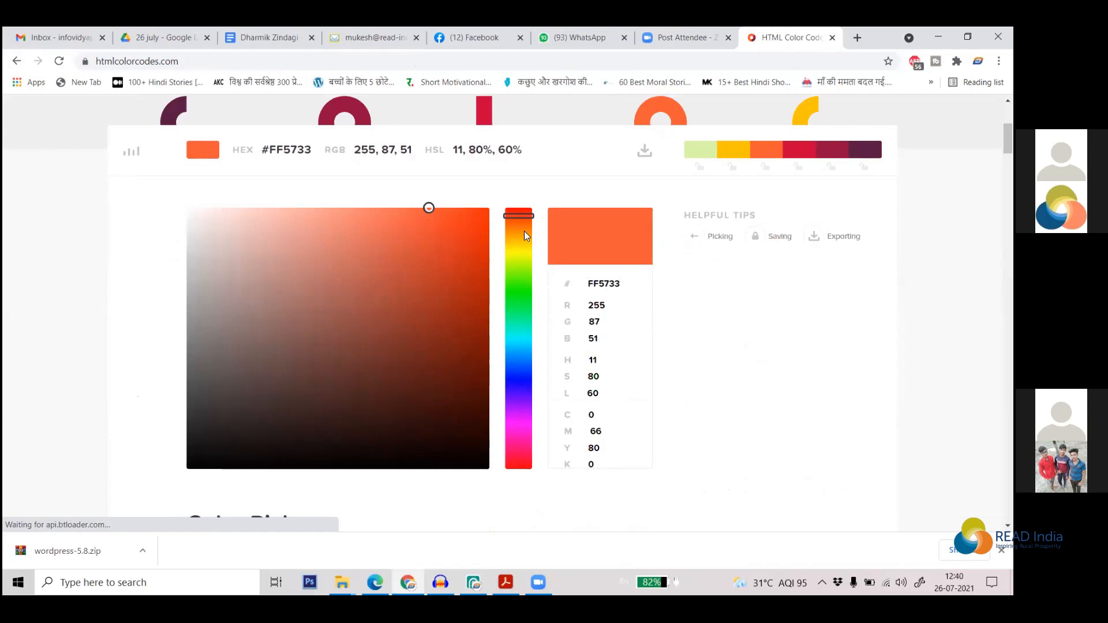
{"action": "left_click", "coordinate": [466, 246]}
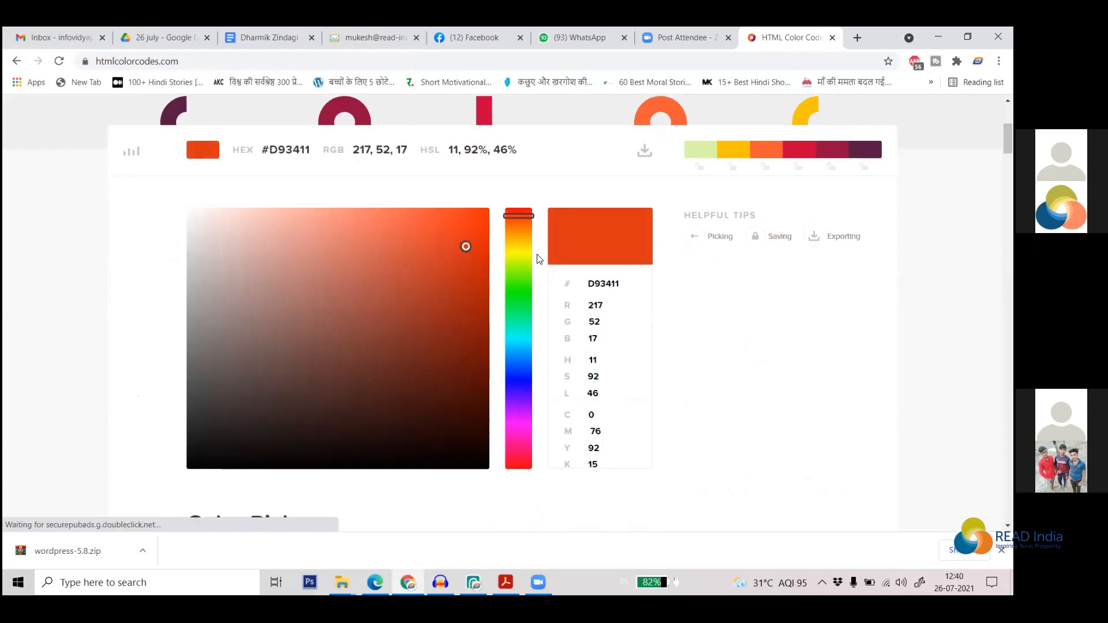
{"action": "scroll", "coordinate": [565, 283], "scroll_direction": "down", "scroll_amount": 12}
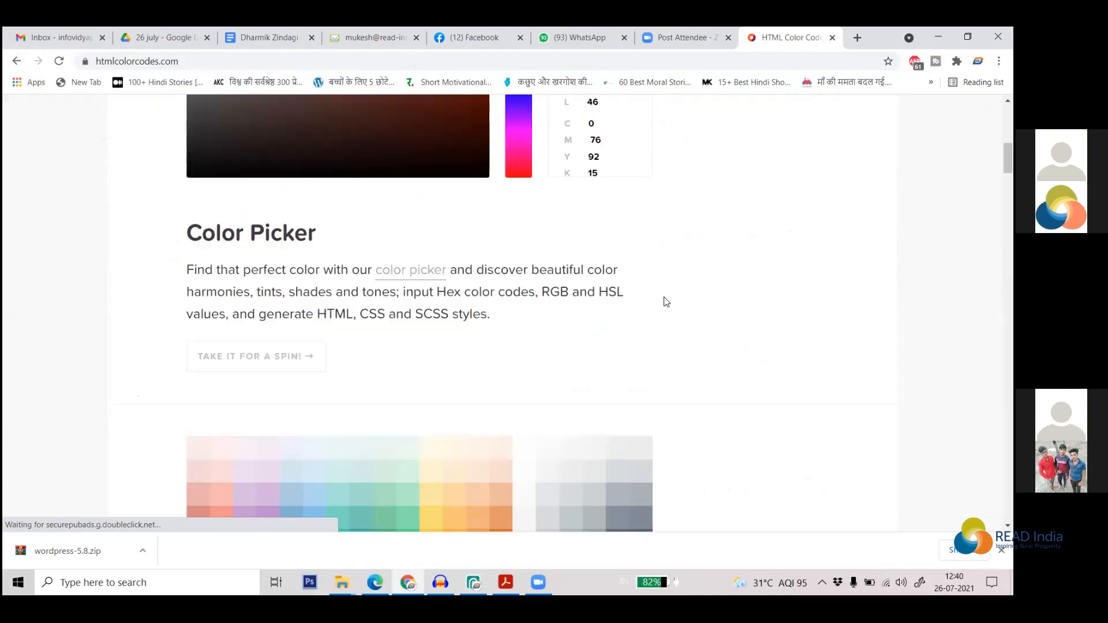
{"action": "scroll", "coordinate": [273, 216], "scroll_direction": "up", "scroll_amount": 3}
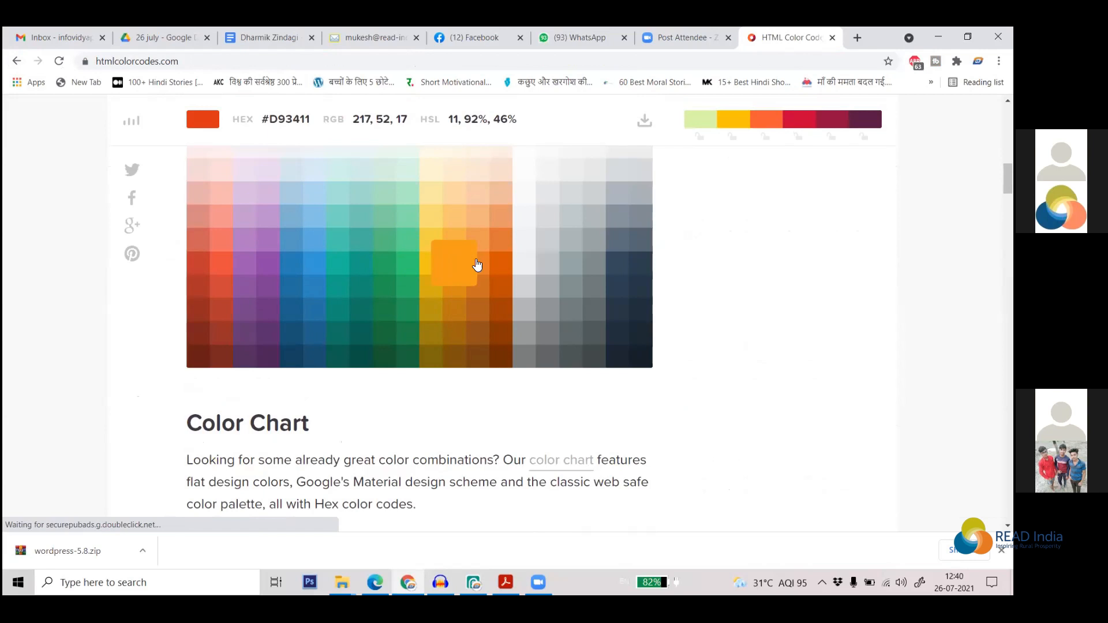
Try the teal #16A085, orange #DC7633 and dark orange #BA4A00 swatches in the colour chart, highlighting the last one's hex code
{"action": "left_click", "coordinate": [365, 270]}
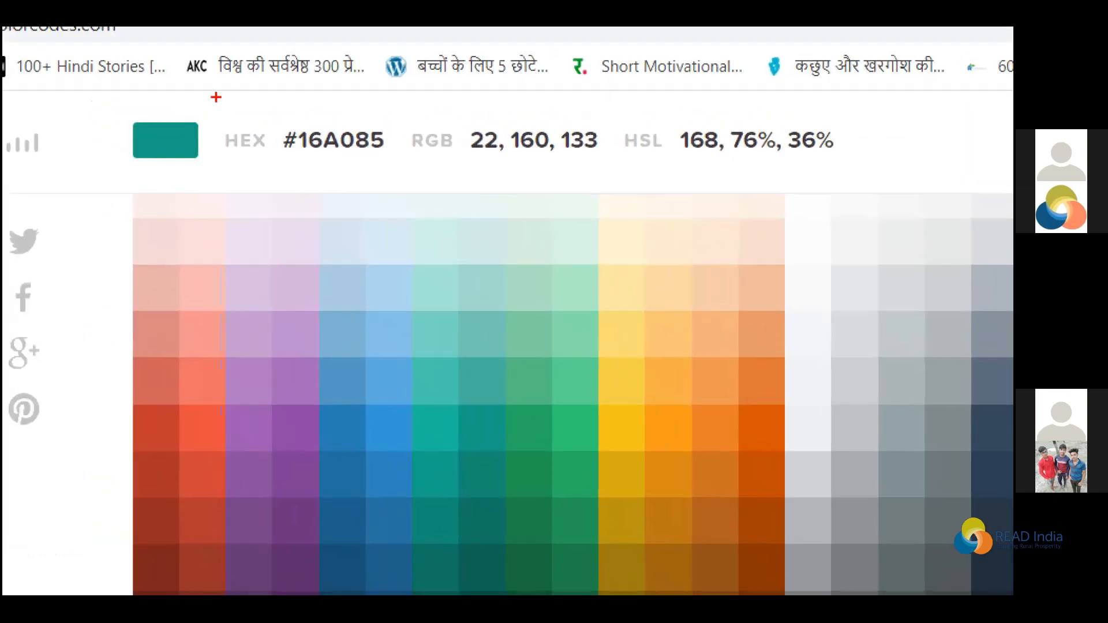
{"action": "mouse_move", "coordinate": [105, 101]}
{"action": "left_mouse_down"}
{"action": "mouse_move", "coordinate": [122, 199]}
{"action": "mouse_move", "coordinate": [413, 168]}
{"action": "mouse_move", "coordinate": [868, 172]}
{"action": "mouse_move", "coordinate": [919, 132]}
{"action": "mouse_move", "coordinate": [837, 111]}
{"action": "mouse_move", "coordinate": [77, 98]}
{"action": "left_mouse_up"}
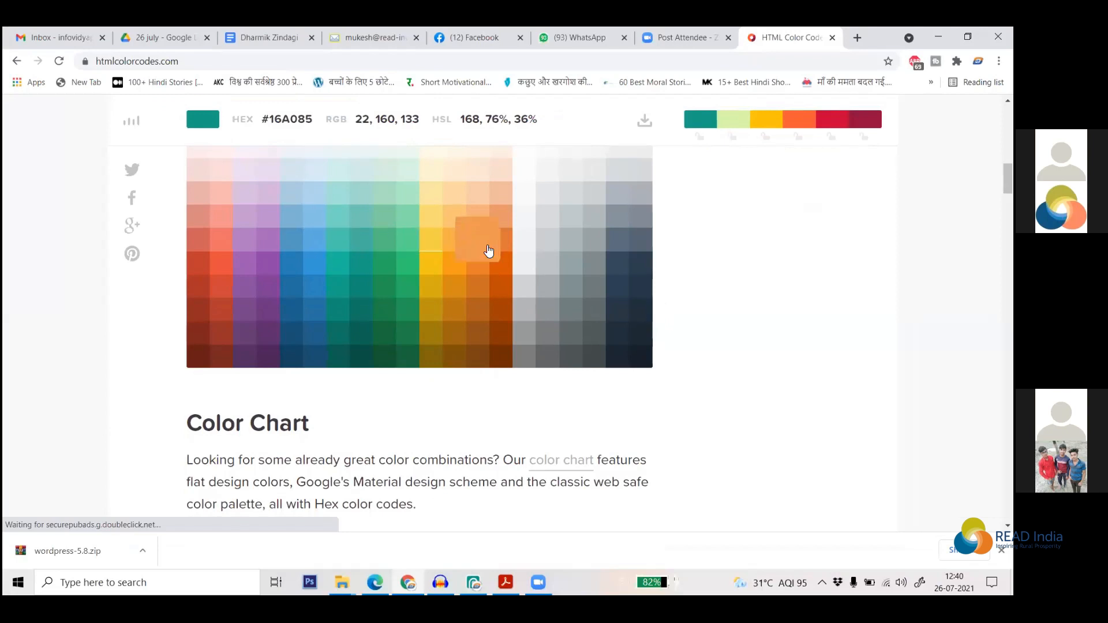
{"action": "left_click", "coordinate": [509, 253]}
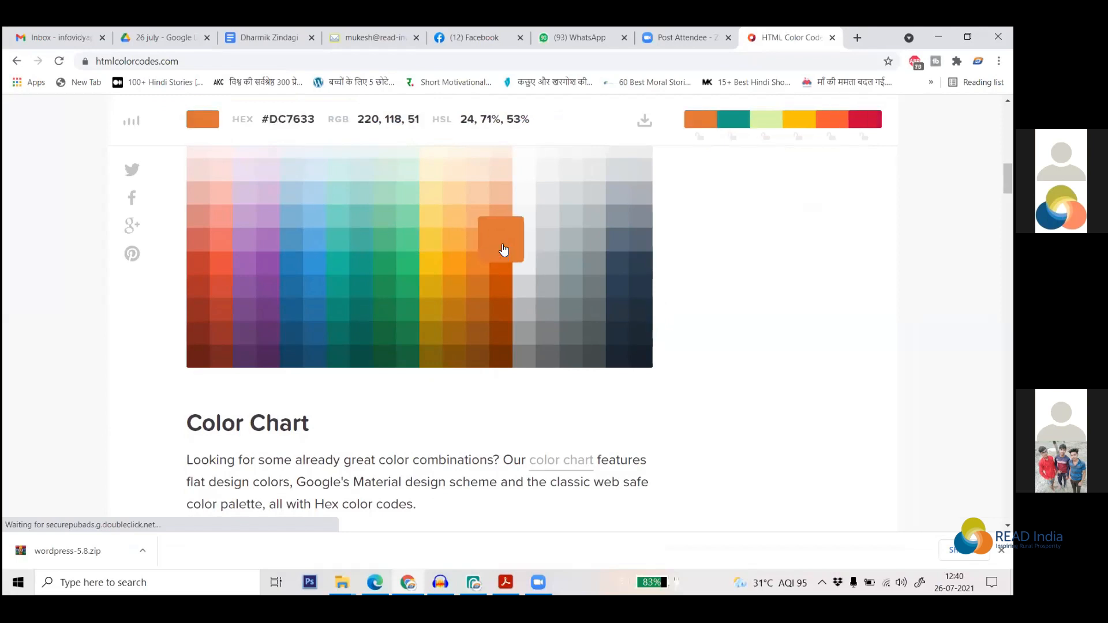
{"action": "left_click", "coordinate": [505, 287]}
{"action": "left_click_drag", "start_coordinate": [320, 120], "coordinate": [262, 120]}
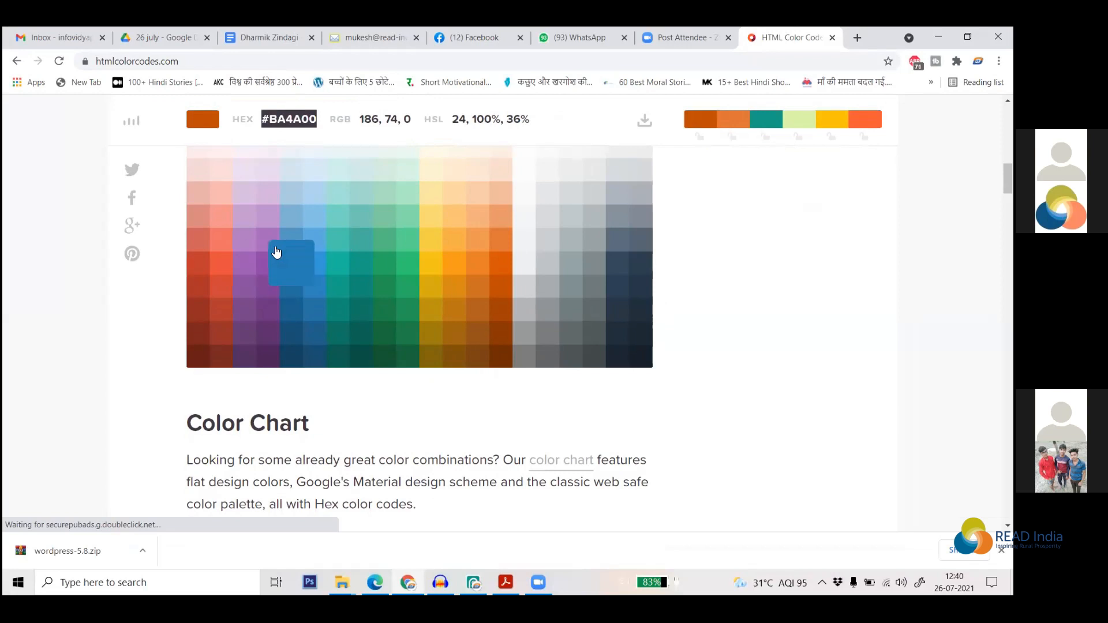
Choose the purple #7D3C98 swatch in the colour chart and copy its hex code
{"action": "left_click", "coordinate": [271, 285]}
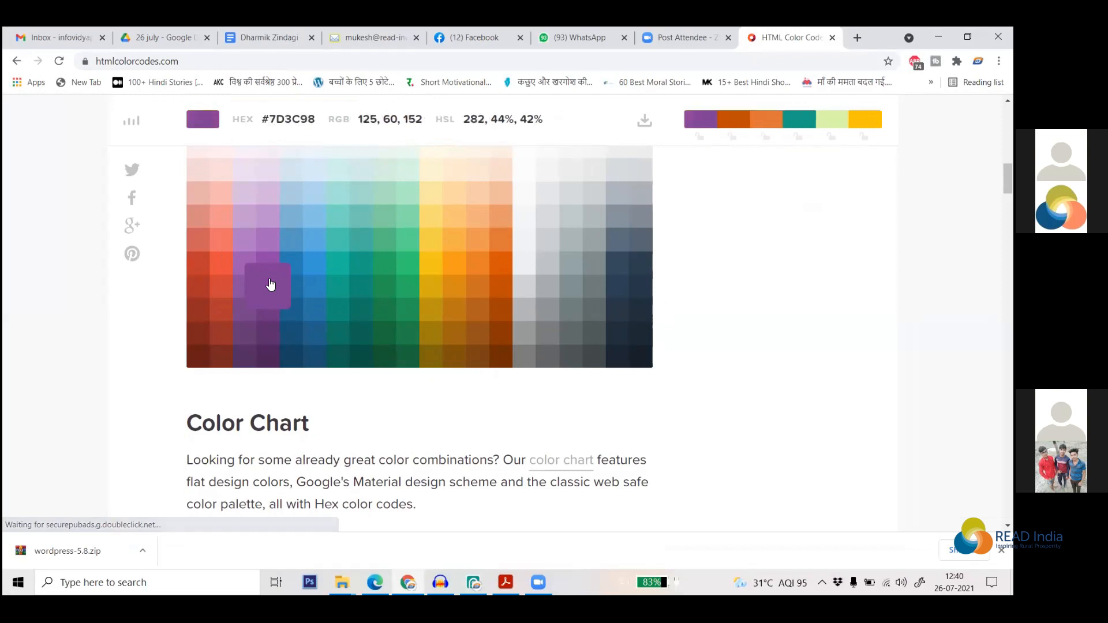
{"action": "double_click", "coordinate": [272, 126]}
{"action": "key", "text": "ctrl+c"}
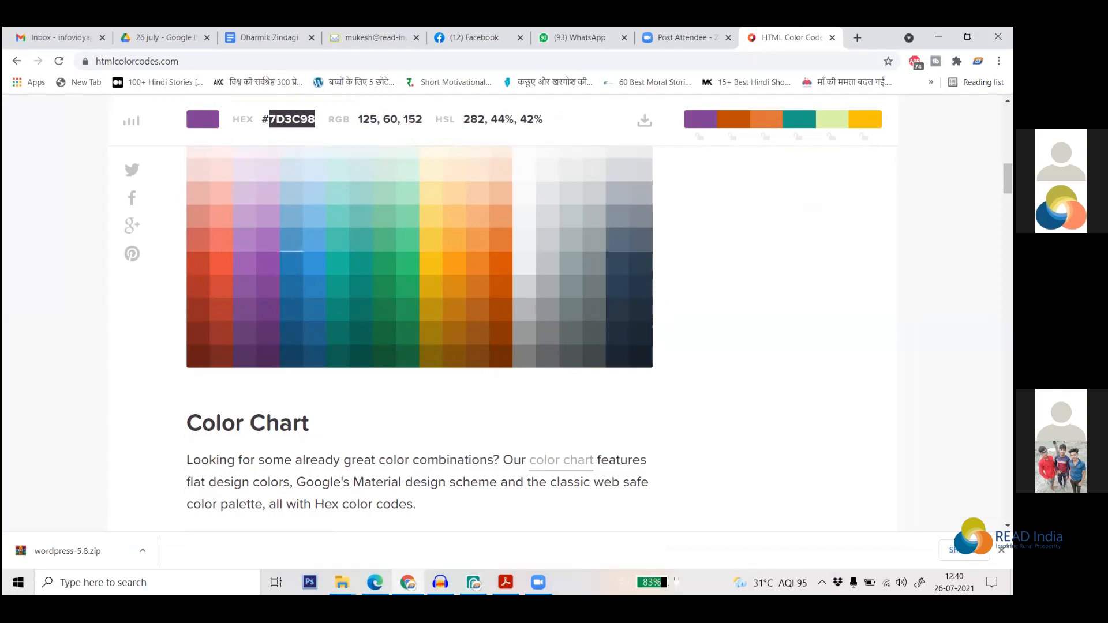
Switch back to Photopea and set the foreground colour to the copied hex 7D3C98 in the Color Picker
{"action": "left_click", "coordinate": [471, 578]}
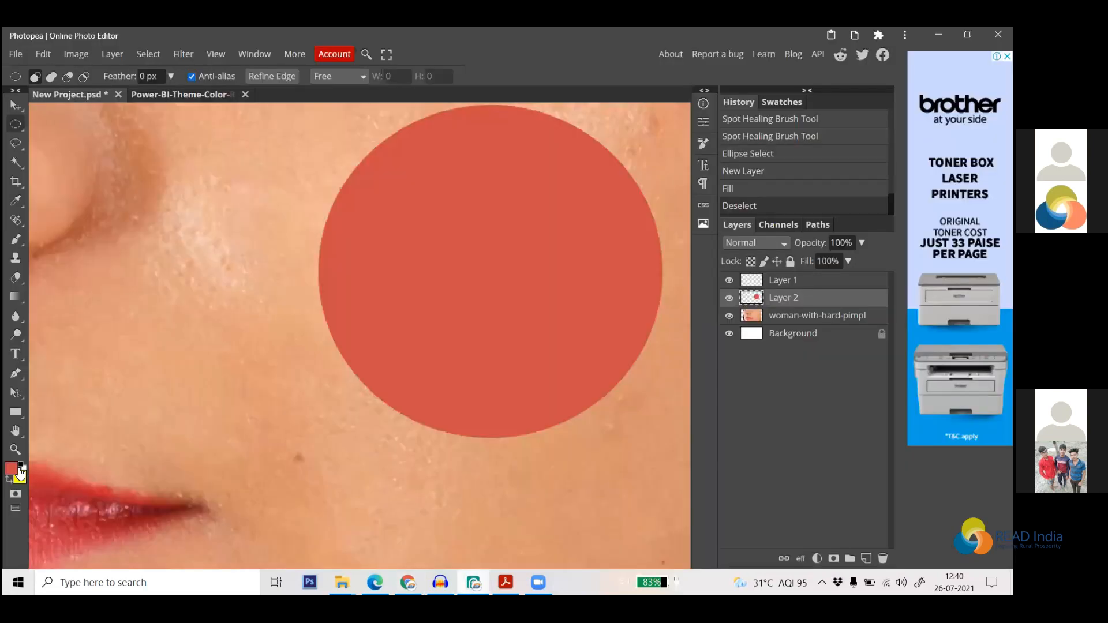
{"action": "left_click", "coordinate": [7, 472]}
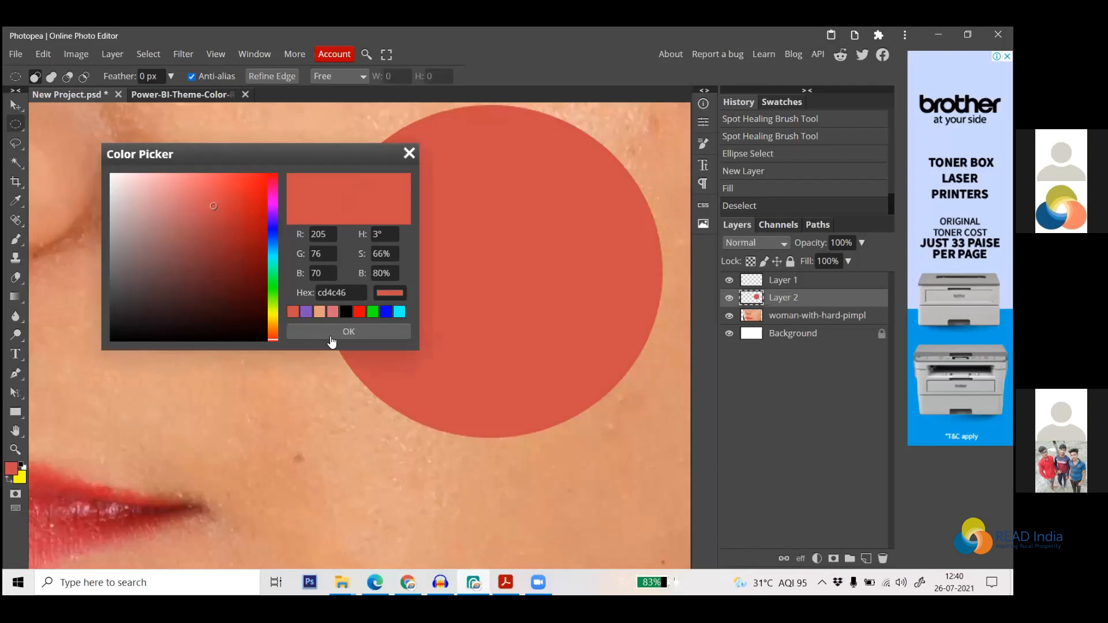
{"action": "left_click", "coordinate": [347, 293]}
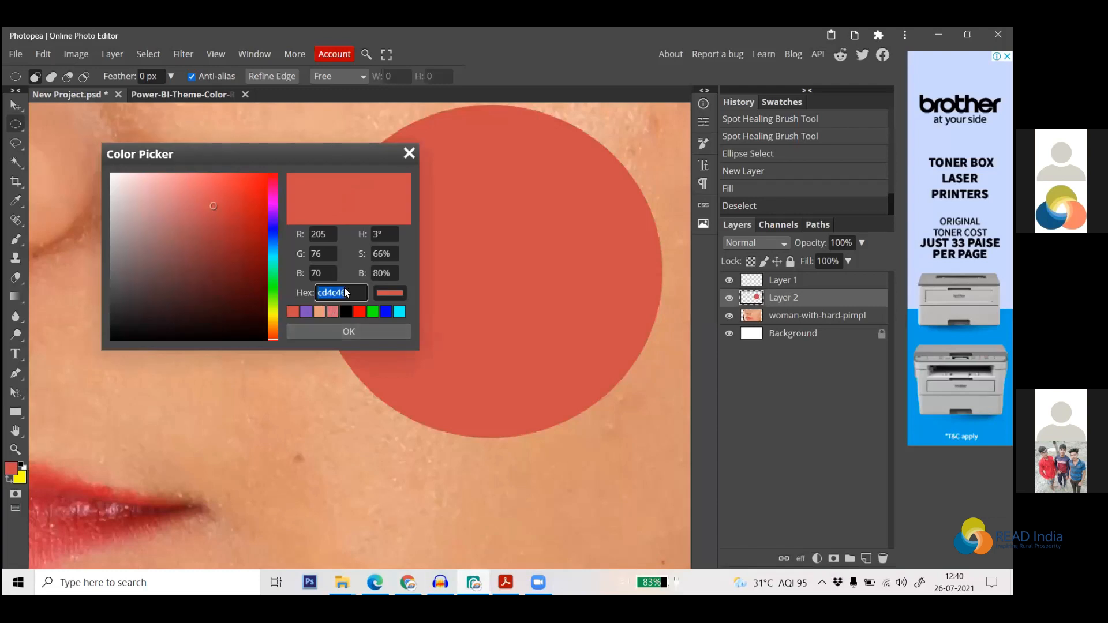
{"action": "key", "text": "ctrl+v"}
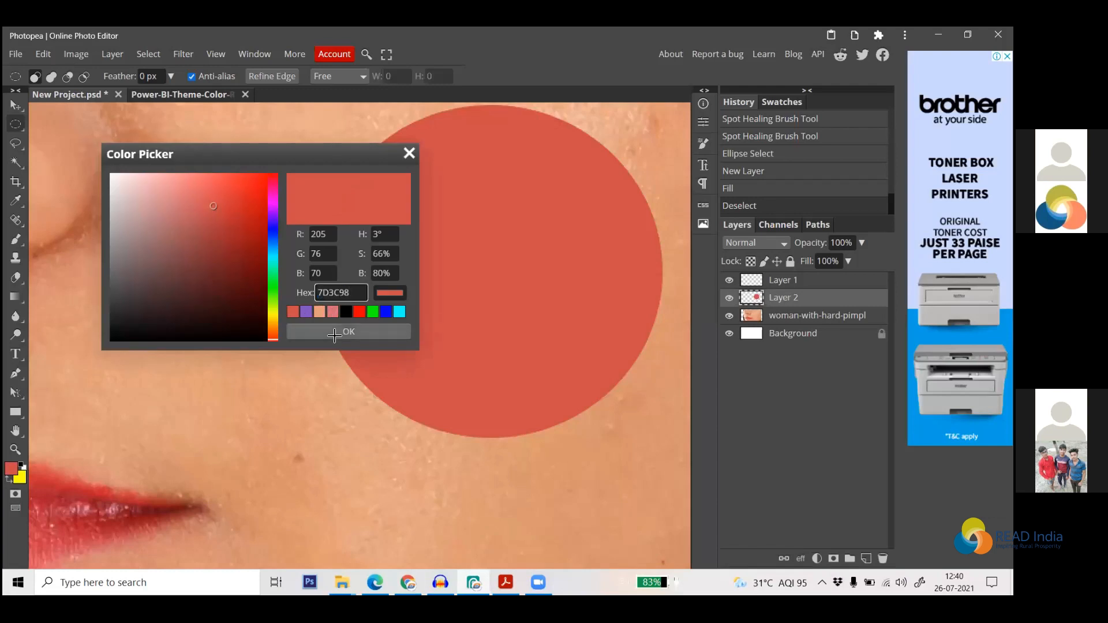
{"action": "key", "text": "Return"}
Load the circle on Layer 2 as a selection, fill it with the purple foreground colour and deselect
{"action": "left_click", "coordinate": [751, 300], "text": "ctrl"}
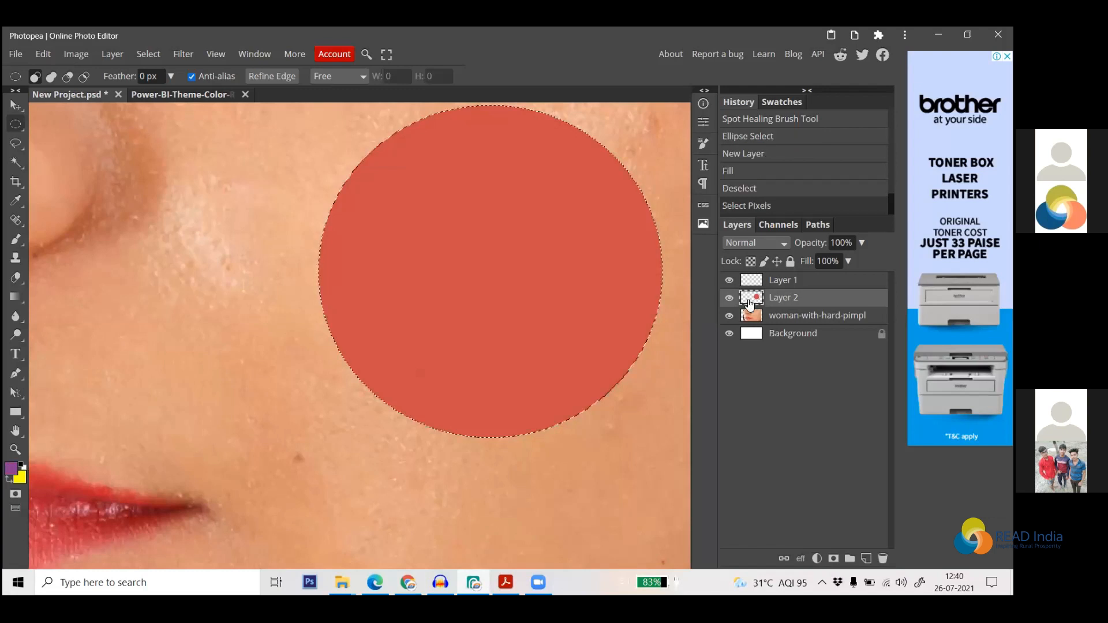
{"action": "key", "text": "alt+BackSpace"}
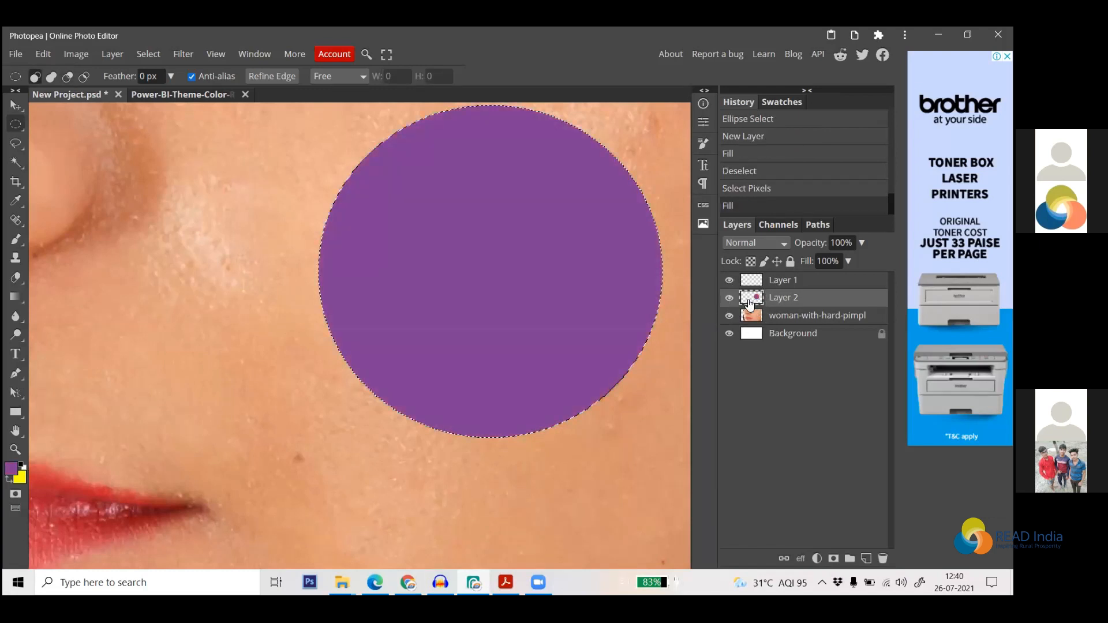
{"action": "key", "text": "ctrl+d"}
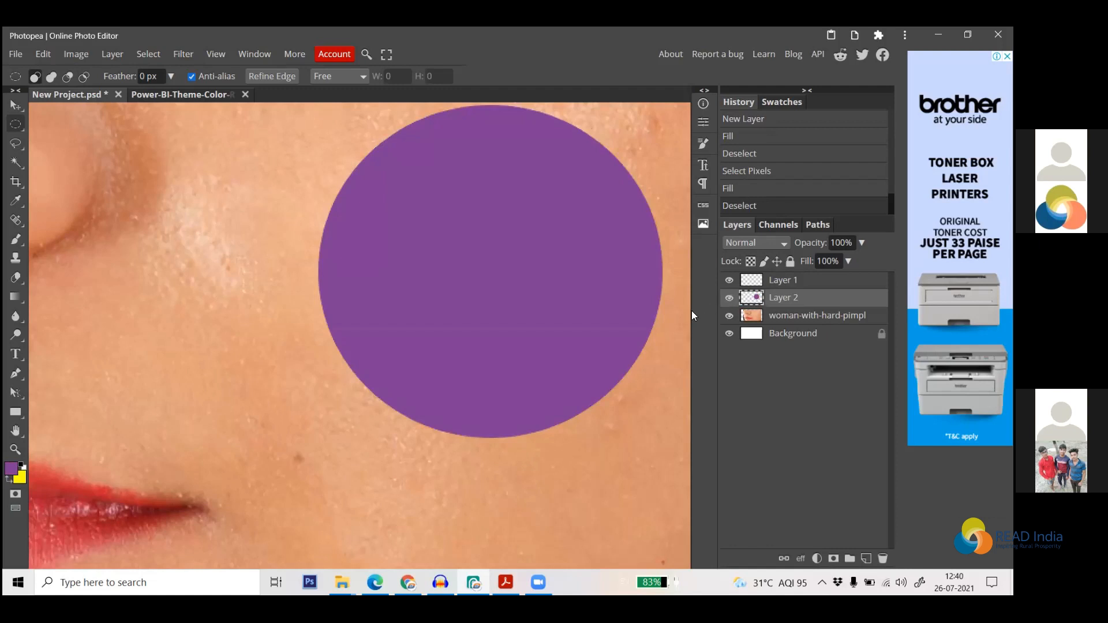
Switch to Chrome to look through the rest of the HTML Color Codes page, and return to Photopea
{"action": "key", "text": "alt+Tab"}
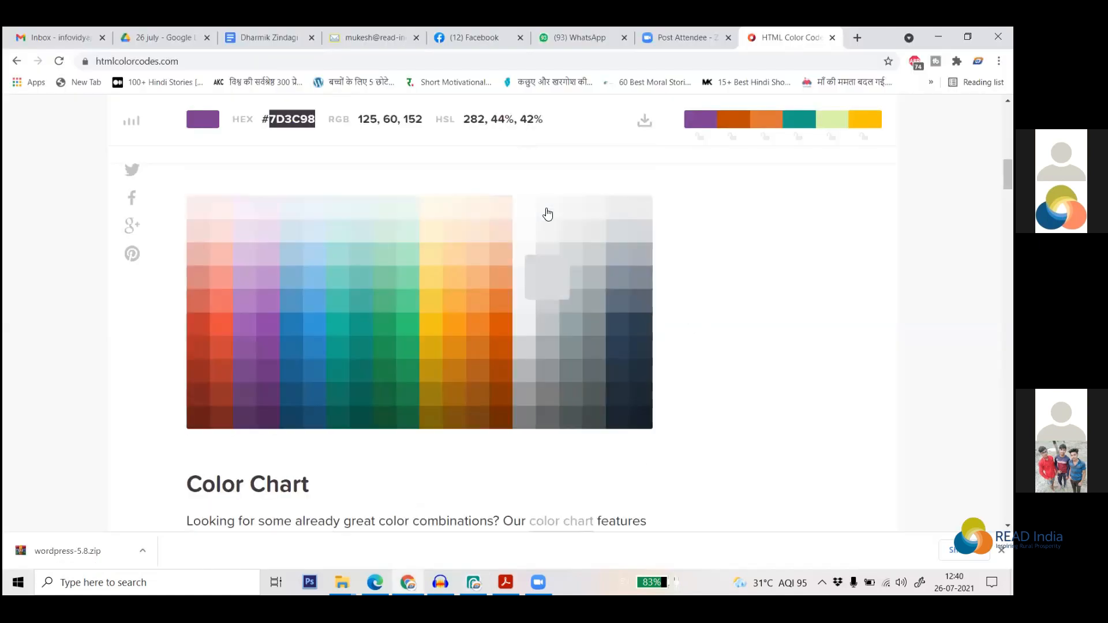
{"action": "scroll", "coordinate": [548, 219], "scroll_direction": "down", "scroll_amount": 15}
{"action": "scroll", "coordinate": [551, 247], "scroll_direction": "down", "scroll_amount": 15}
{"action": "scroll", "coordinate": [542, 242], "scroll_direction": "down", "scroll_amount": 20}
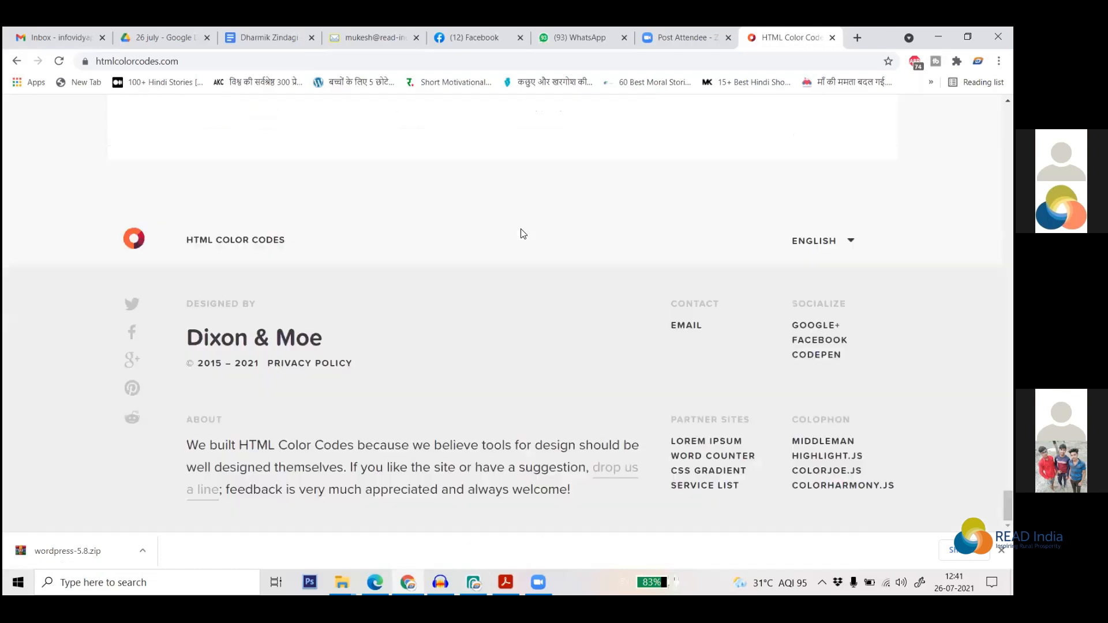
{"action": "scroll", "coordinate": [520, 233], "scroll_direction": "up", "scroll_amount": 20}
{"action": "scroll", "coordinate": [485, 231], "scroll_direction": "up", "scroll_amount": 8}
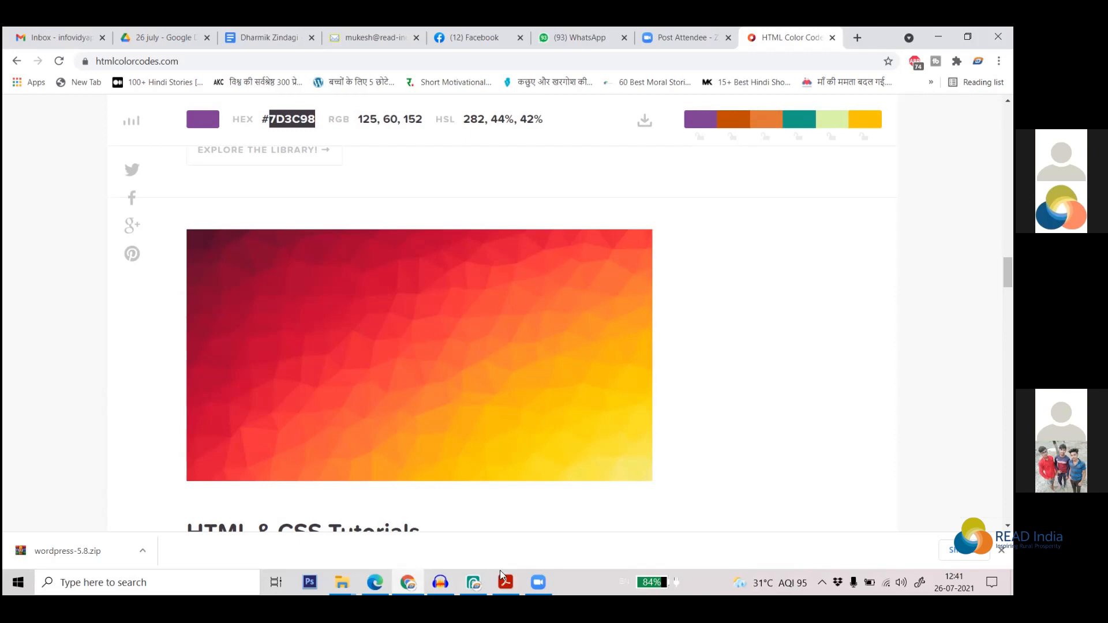
{"action": "mouse_move", "coordinate": [440, 582]}
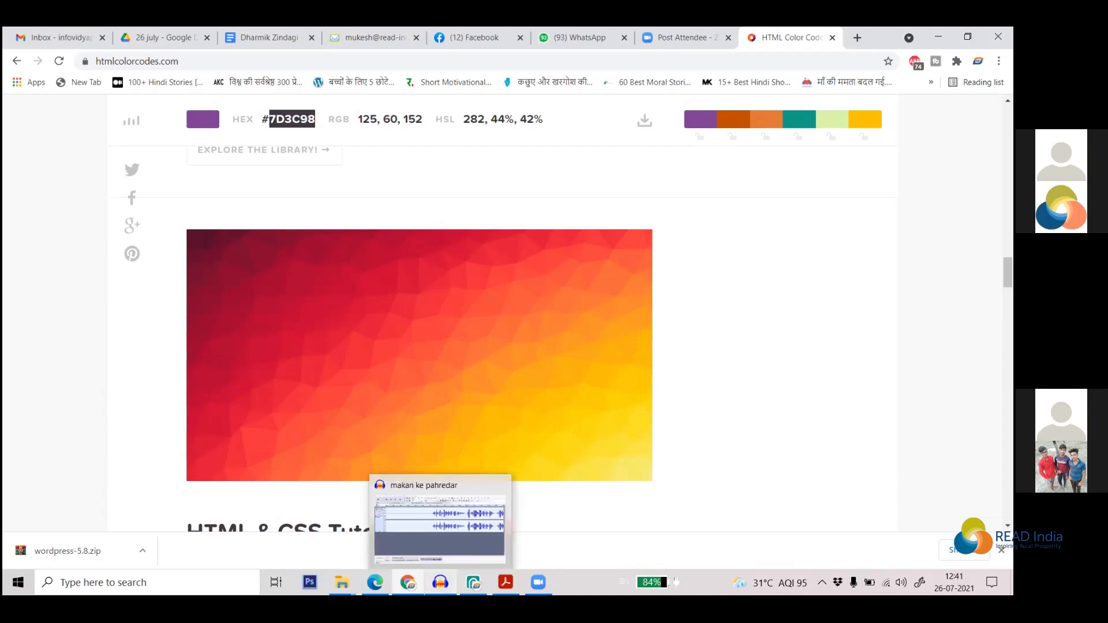
{"action": "left_click", "coordinate": [473, 582]}
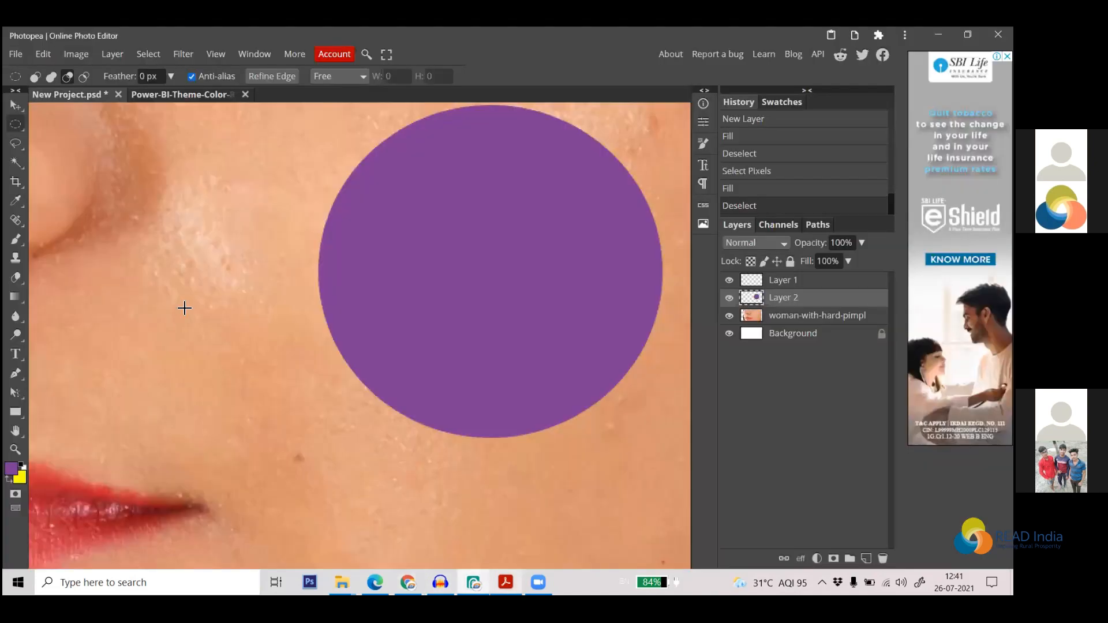
Create a new 1280 x 720 px project with a white background, and fill its Background layer with the yellow swatch colour
{"action": "left_click", "coordinate": [17, 53]}
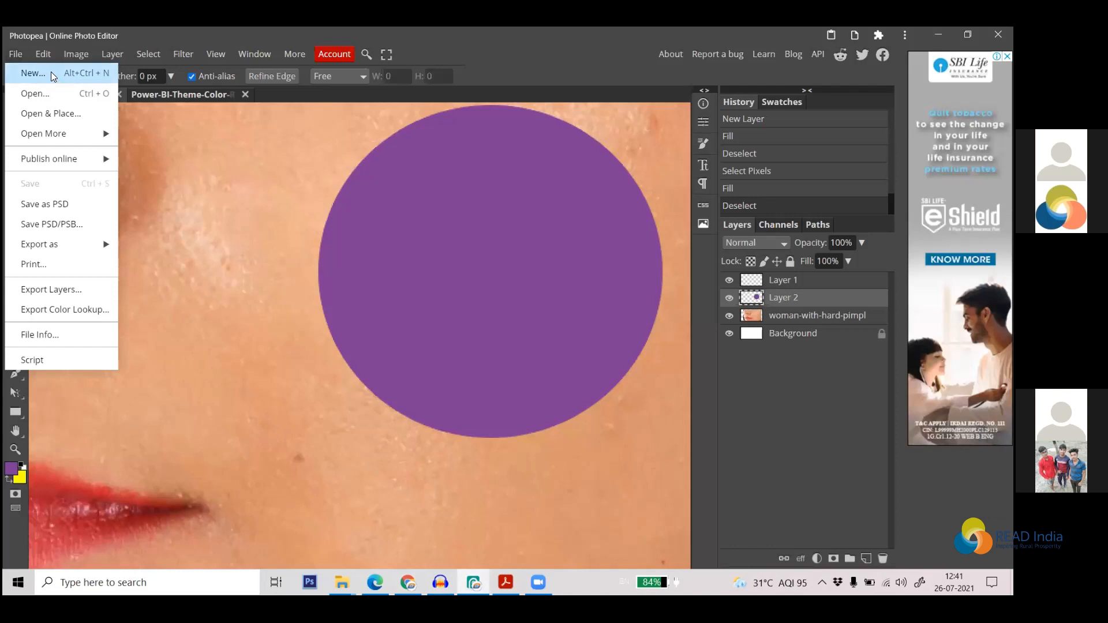
{"action": "left_click", "coordinate": [51, 72]}
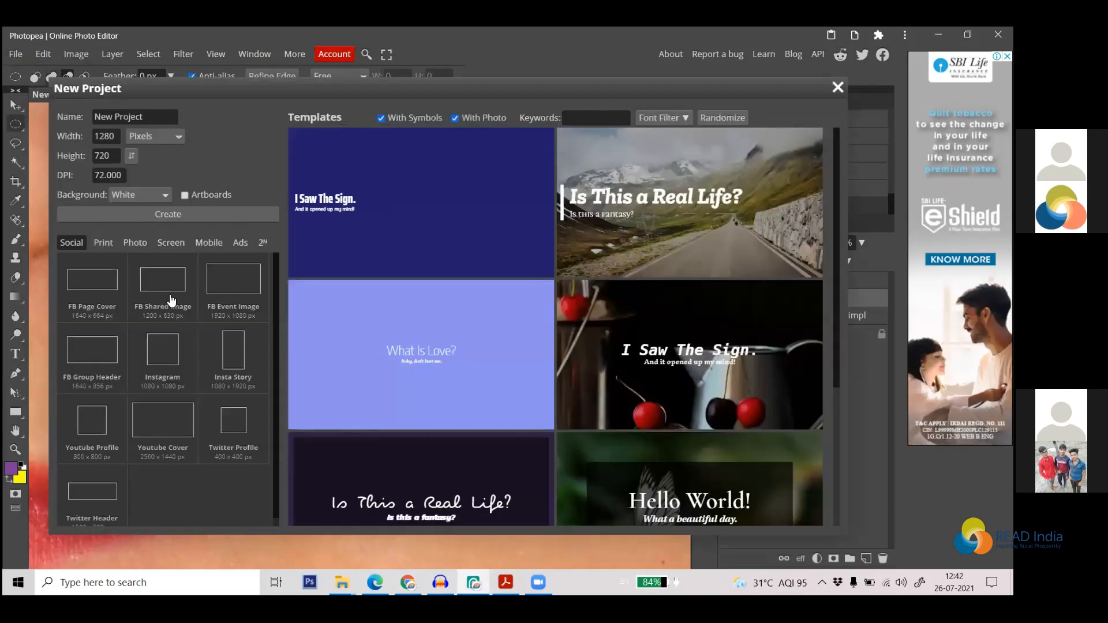
{"action": "left_click", "coordinate": [187, 214]}
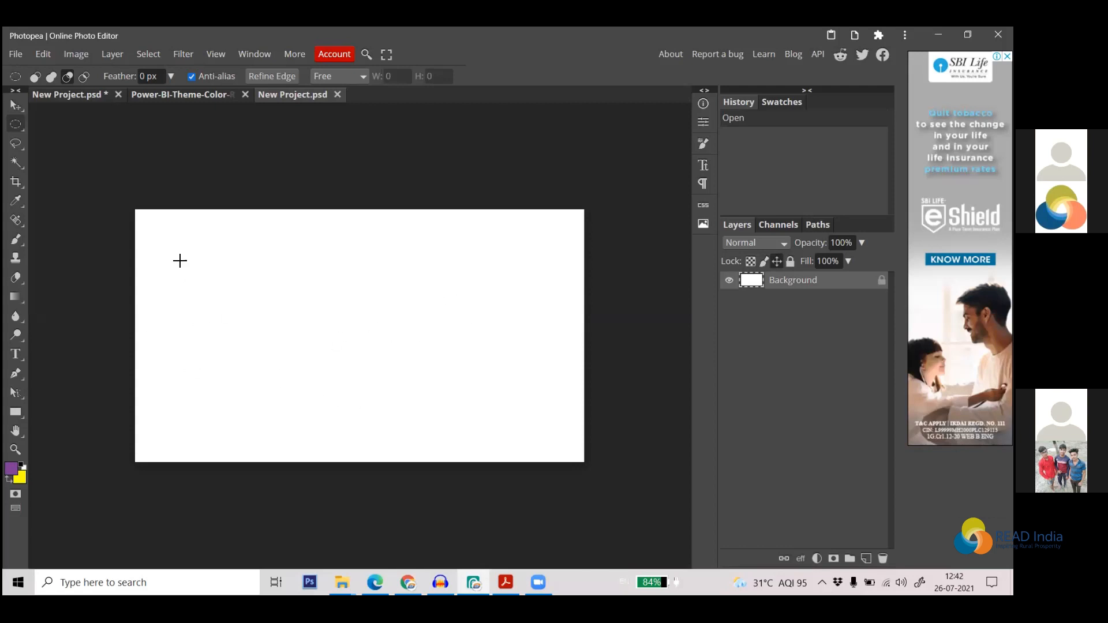
{"action": "key", "text": "x"}
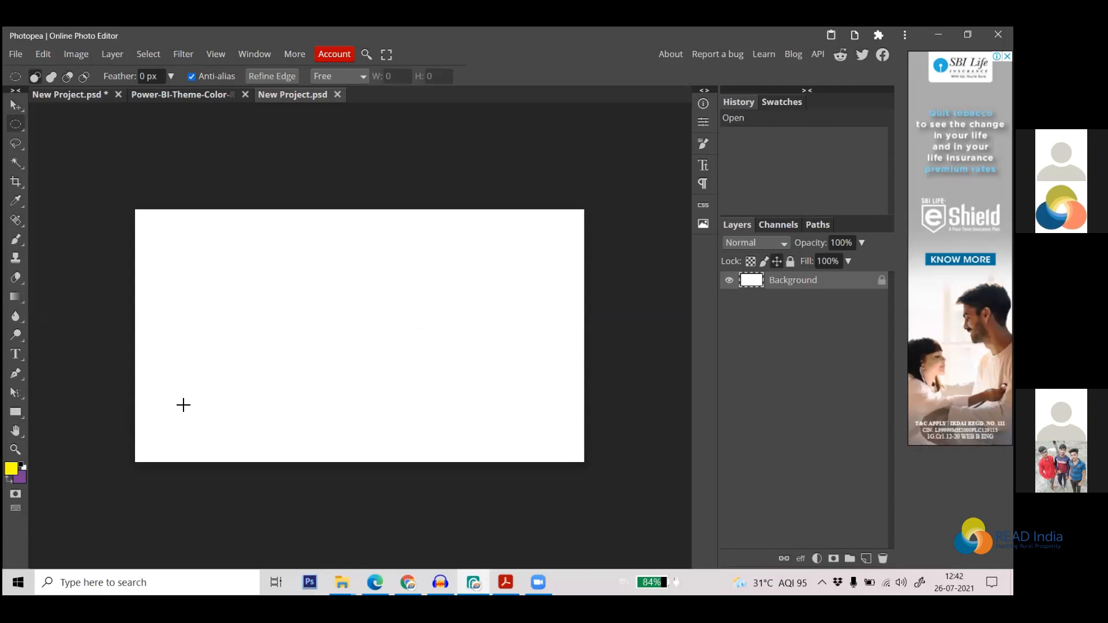
{"action": "key", "text": "alt+BackSpace"}
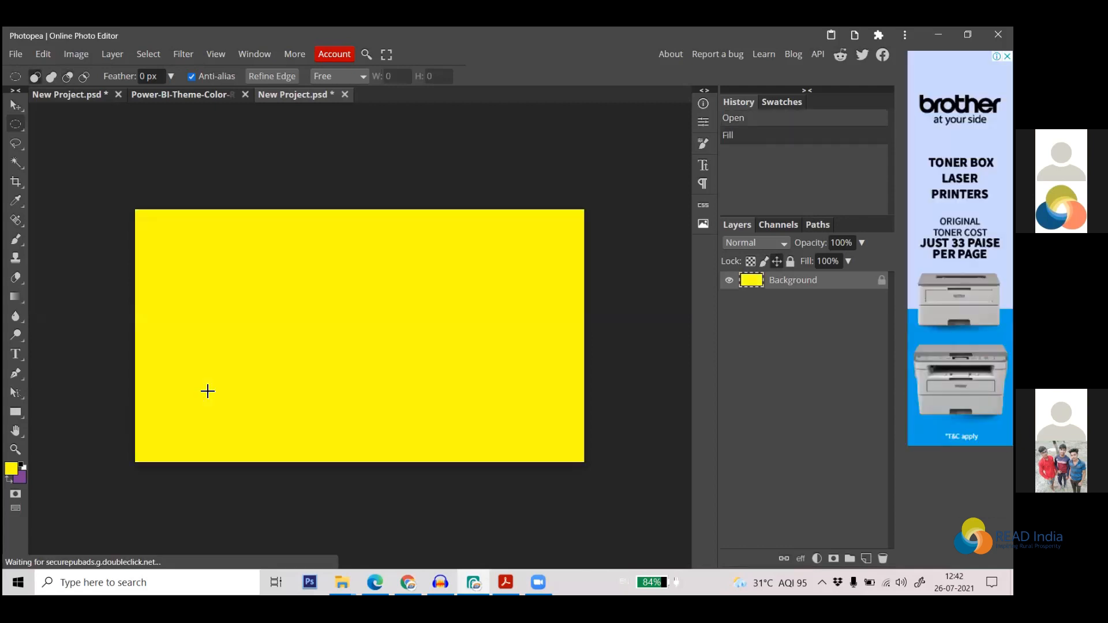
Add the off-white text READ INDIA in Hind SemiBold on the yellow canvas and set its size to 107 px
{"action": "left_click", "coordinate": [16, 355]}
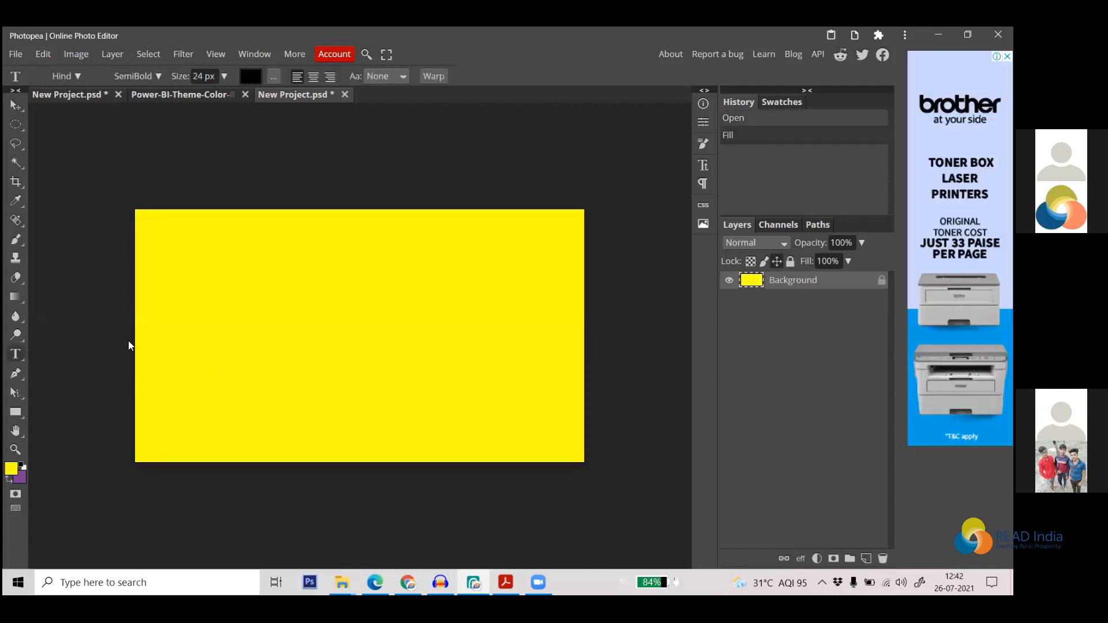
{"action": "left_click", "coordinate": [216, 338]}
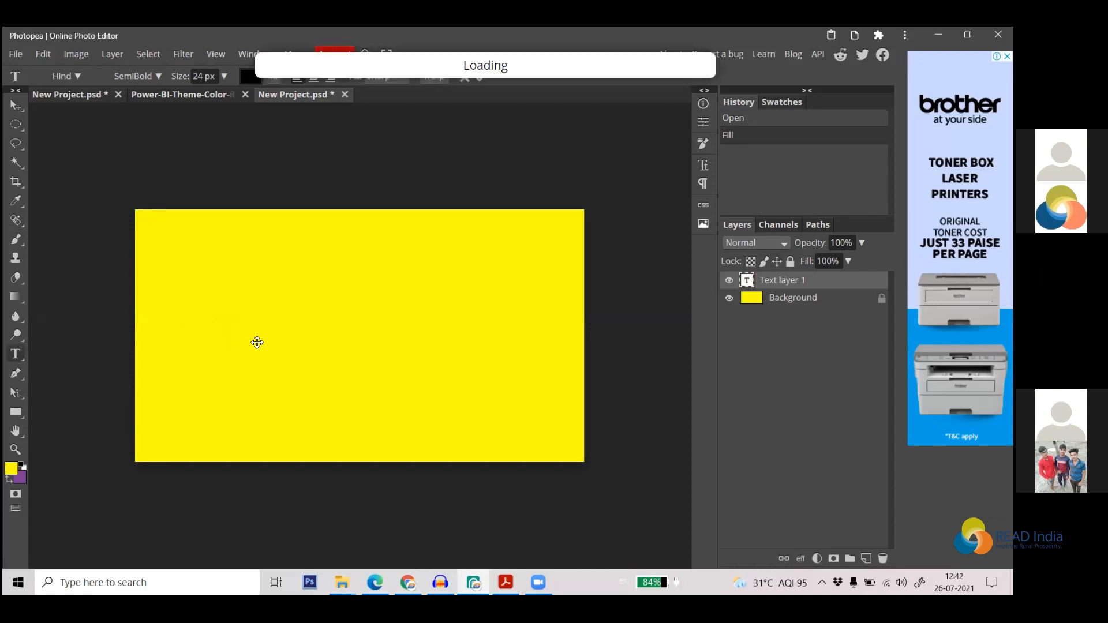
{"action": "left_click", "coordinate": [252, 77]}
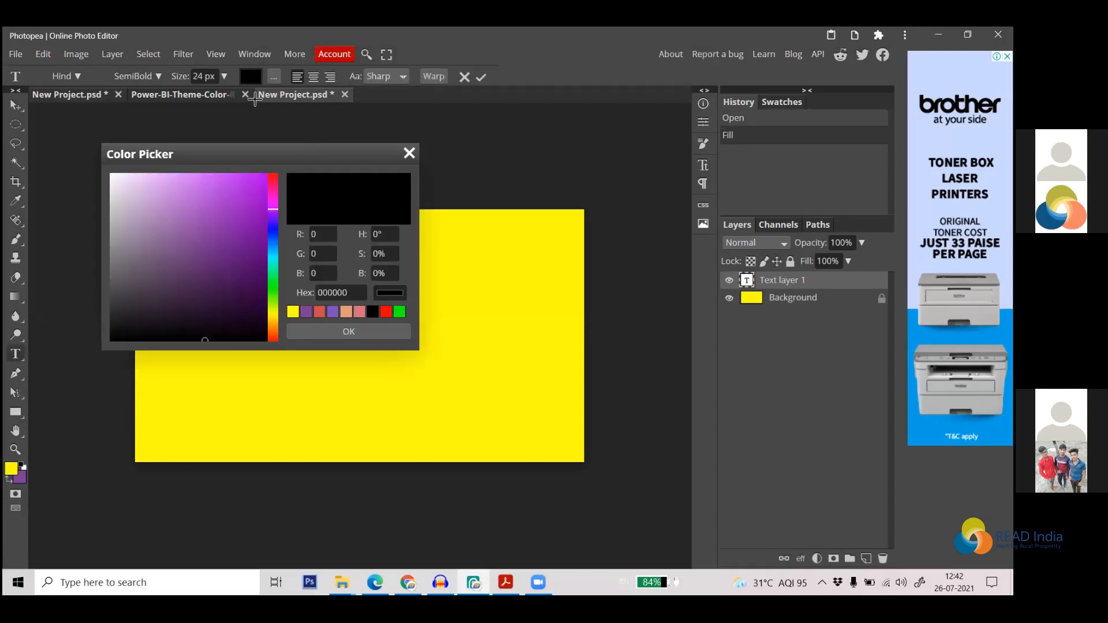
{"action": "left_click", "coordinate": [111, 175]}
{"action": "left_click", "coordinate": [349, 331]}
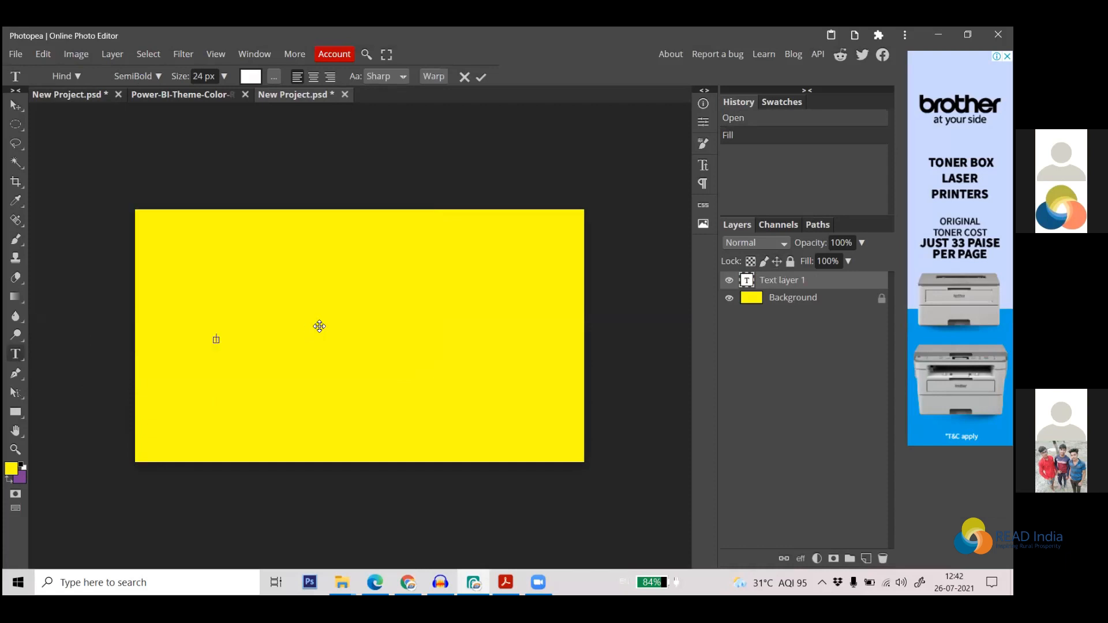
{"action": "type", "text": "A"}
{"action": "type", "text": "EAD"}
{"action": "type", "text": " India"}
{"action": "key", "text": "ctrl+a"}
{"action": "left_click_drag", "start_coordinate": [176, 75], "coordinate": [208, 76]}
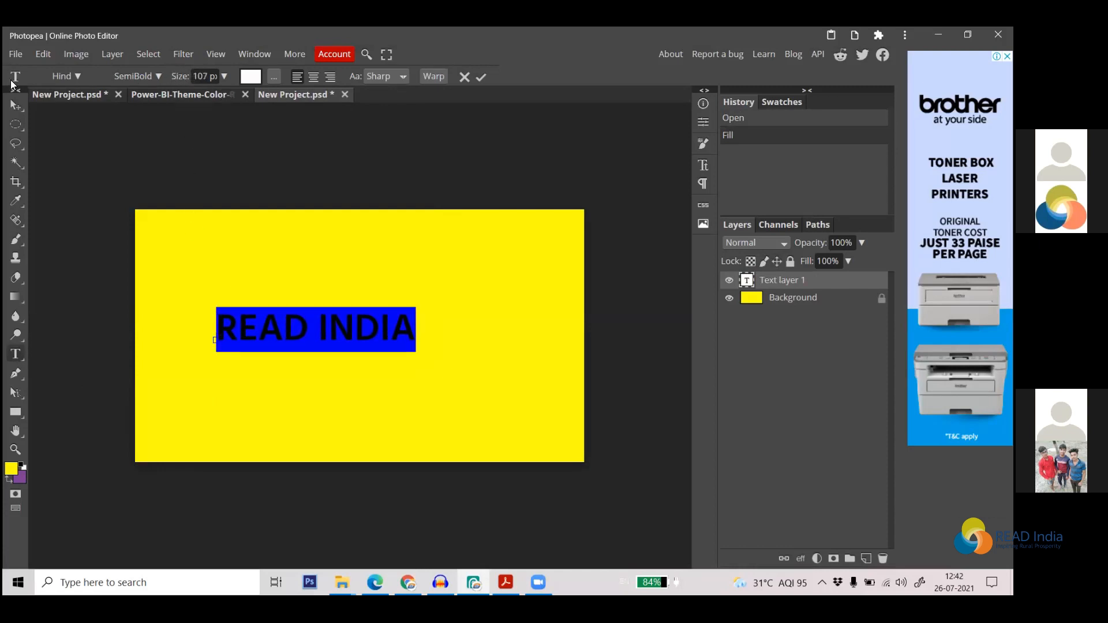
Move the READ INDIA text to slightly right of the canvas centre
{"action": "left_click", "coordinate": [15, 105]}
{"action": "left_click_drag", "start_coordinate": [292, 320], "coordinate": [340, 329]}
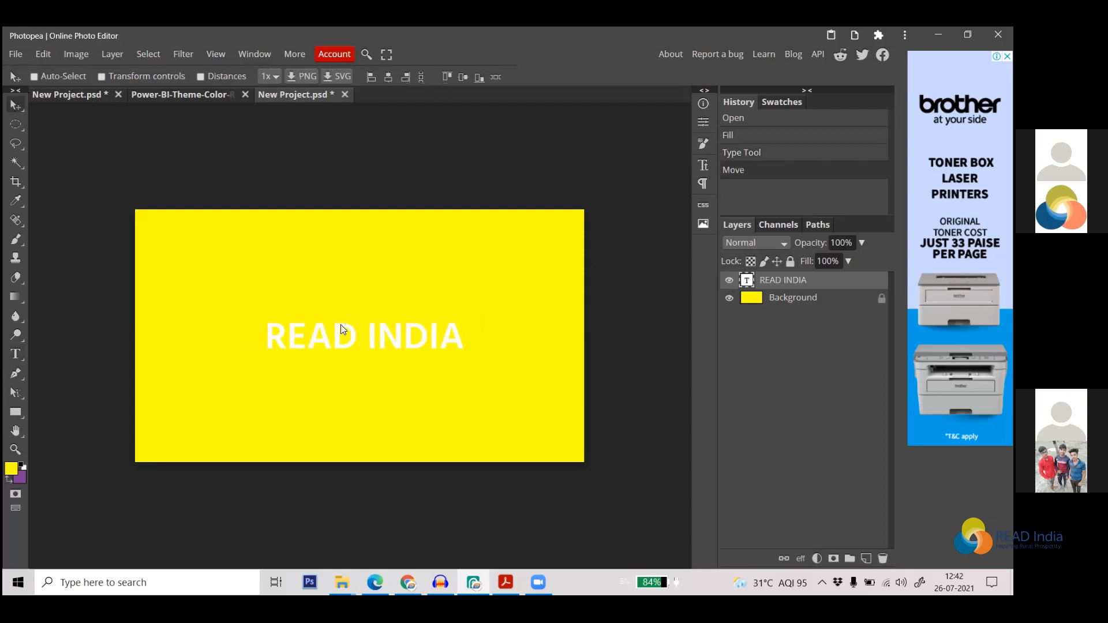
{"action": "left_click_drag", "start_coordinate": [388, 335], "coordinate": [416, 323]}
Recolour the whole READ INDIA text dark blue with hex 130839 and move it back to the canvas centre
{"action": "key", "text": "t"}
{"action": "left_click", "coordinate": [386, 327]}
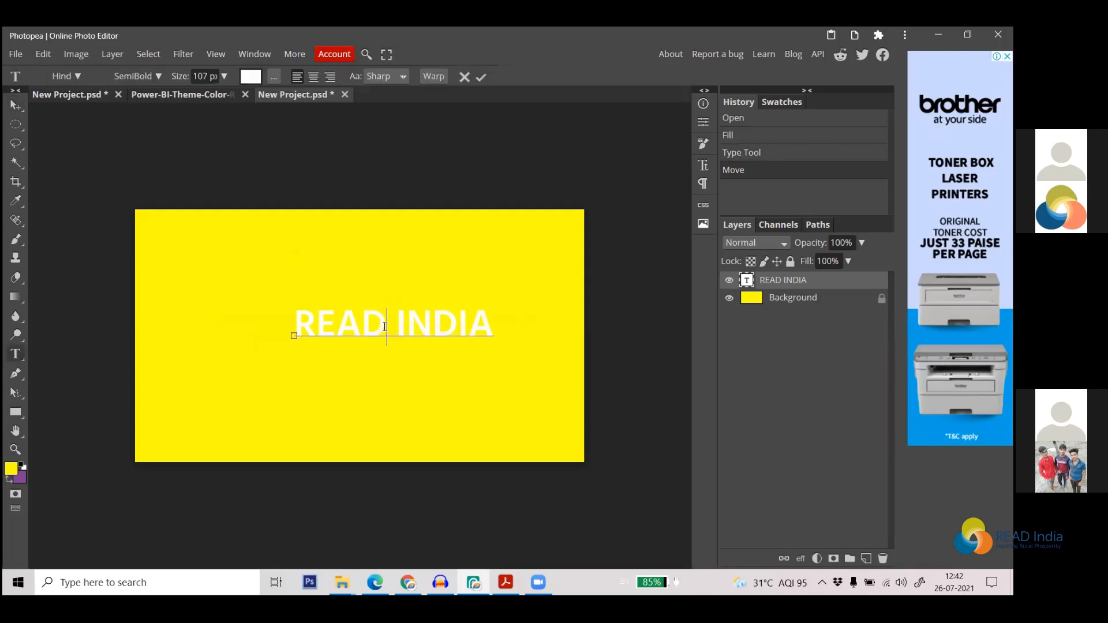
{"action": "key", "text": "ctrl+a"}
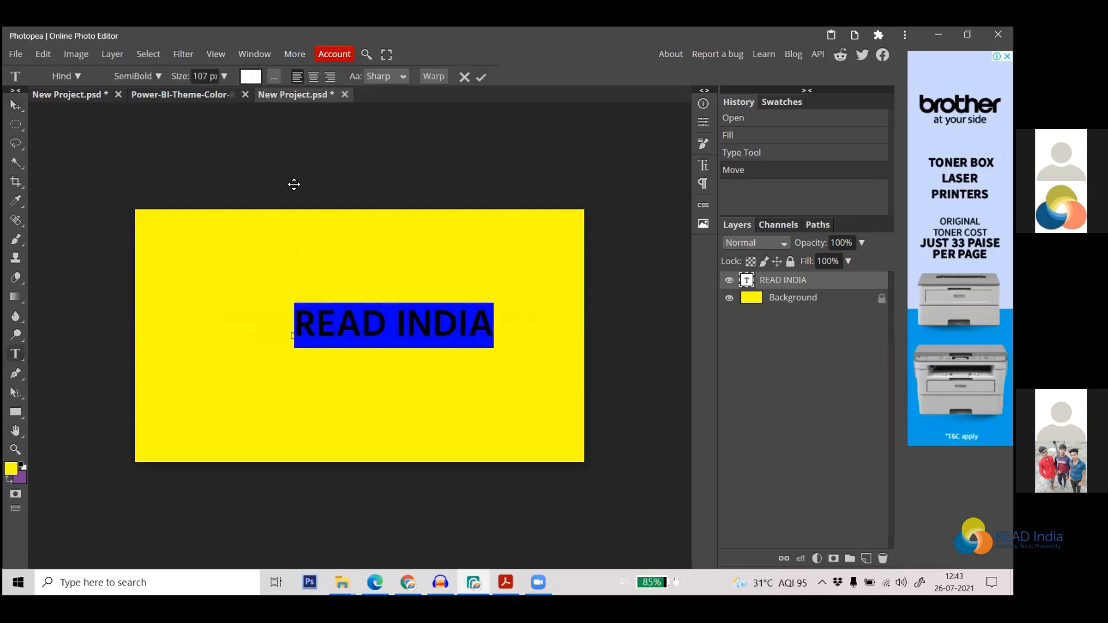
{"action": "left_click", "coordinate": [250, 77]}
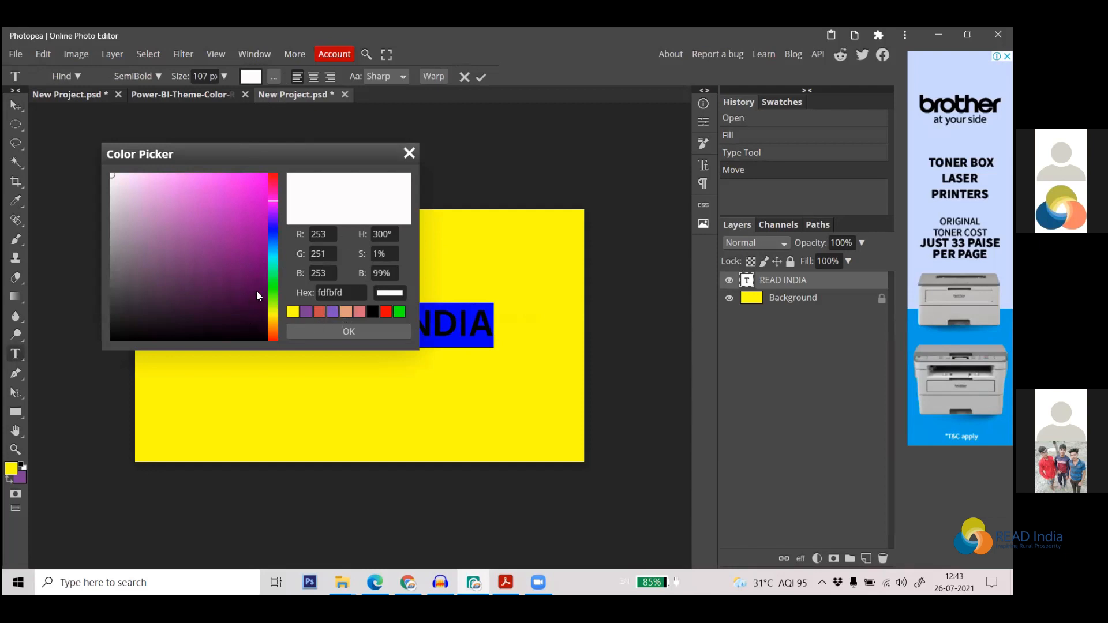
{"action": "left_click", "coordinate": [273, 222]}
{"action": "left_click", "coordinate": [247, 304]}
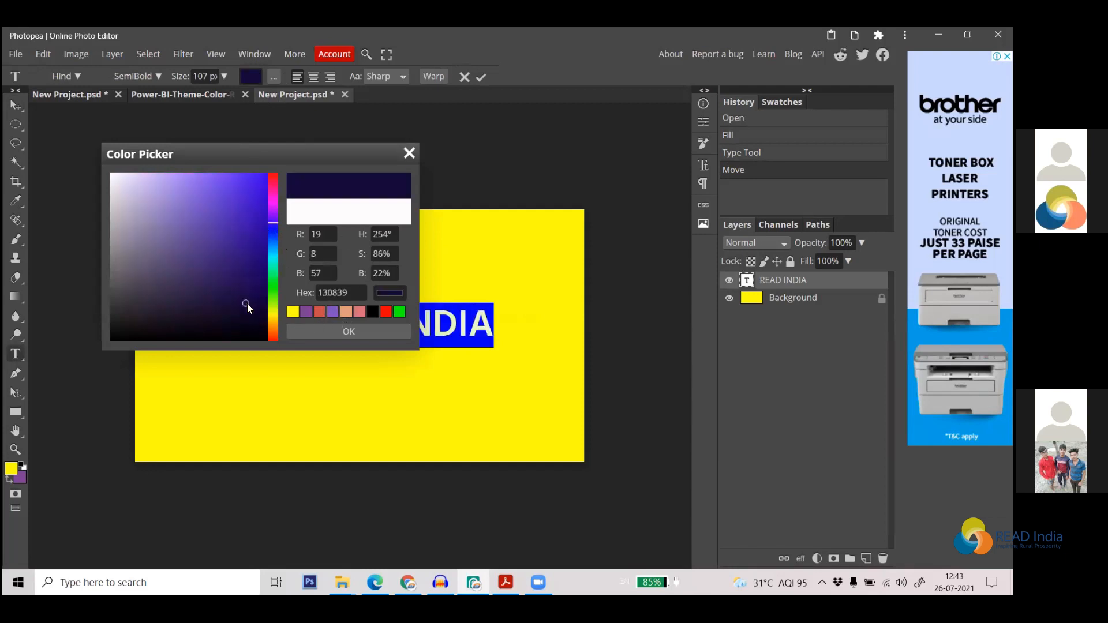
{"action": "left_click", "coordinate": [324, 333]}
{"action": "left_click", "coordinate": [479, 77]}
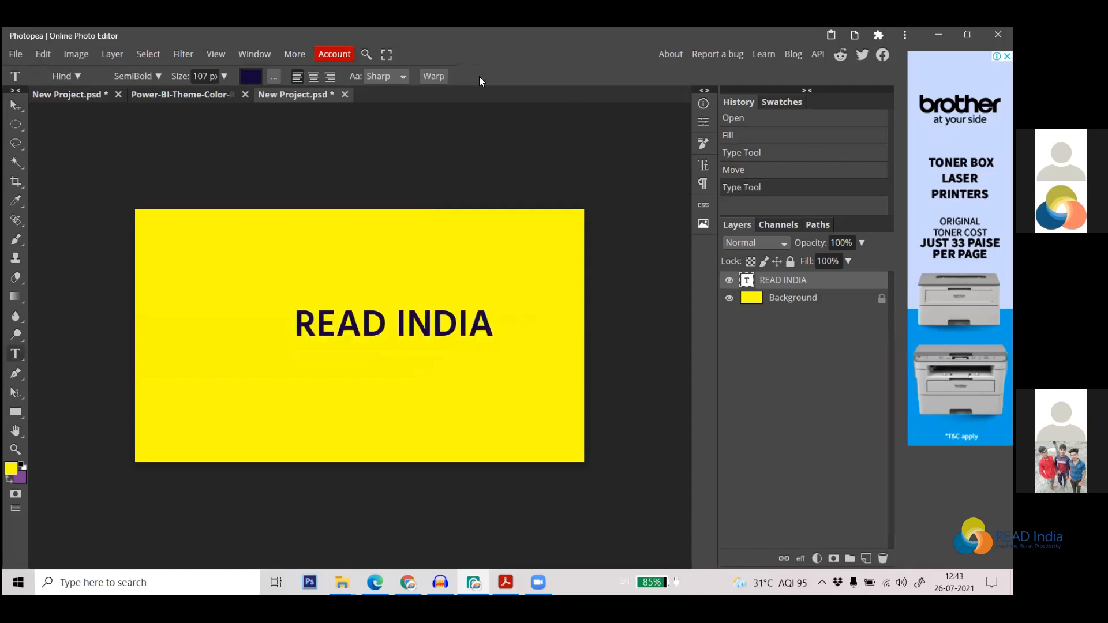
{"action": "key", "text": "v"}
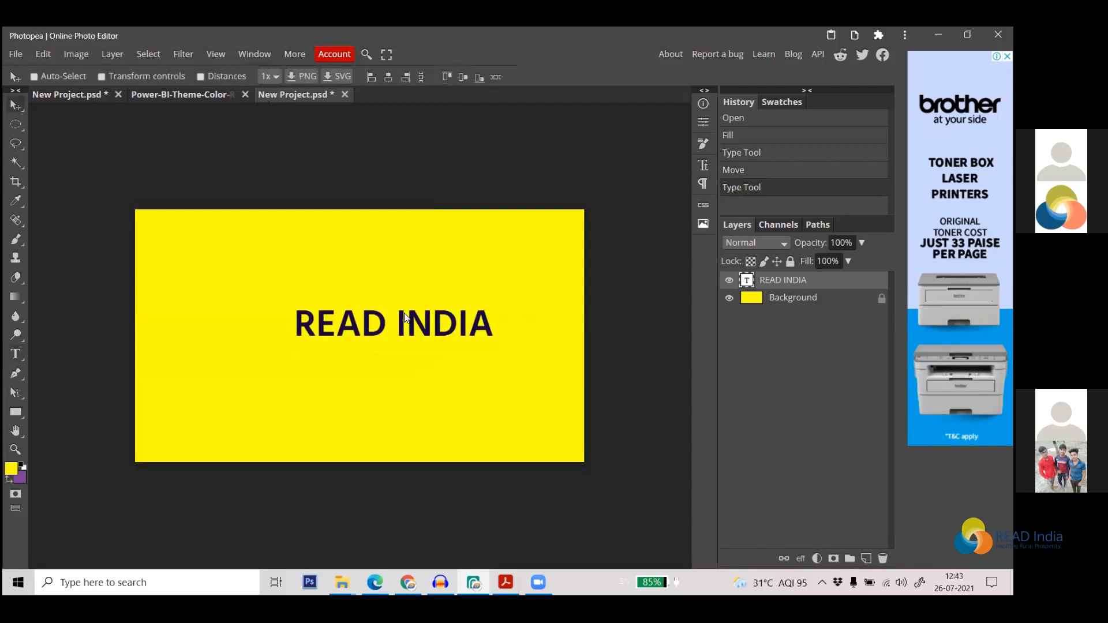
{"action": "left_click_drag", "start_coordinate": [402, 323], "coordinate": [359, 322]}
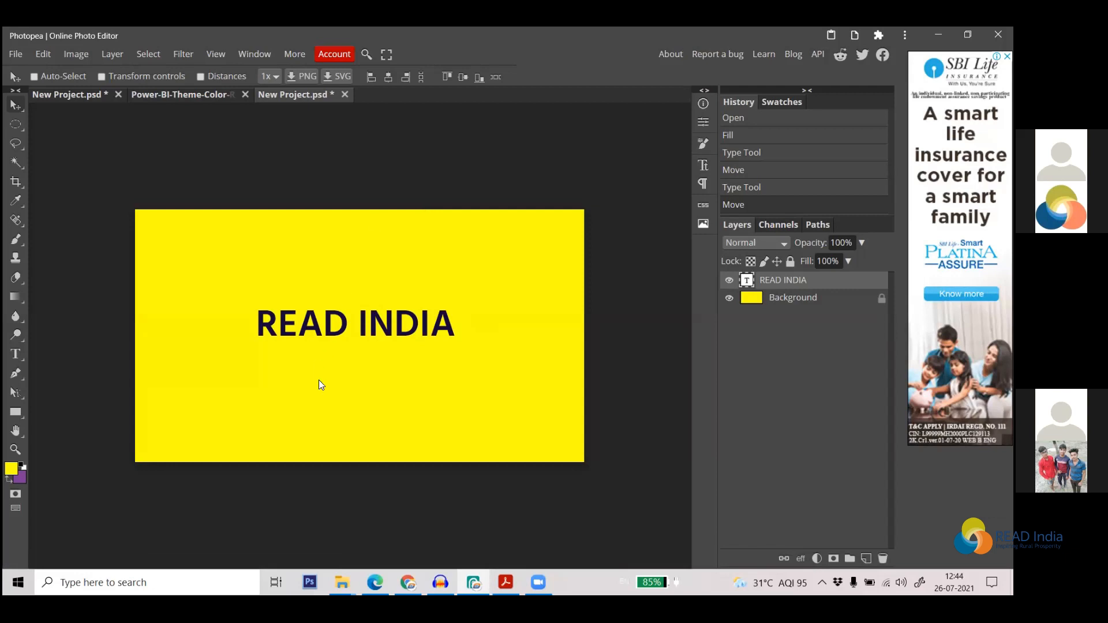
Swap the foreground and background colours and fill the Background layer with the purple 7d3c98
{"action": "left_click", "coordinate": [791, 298]}
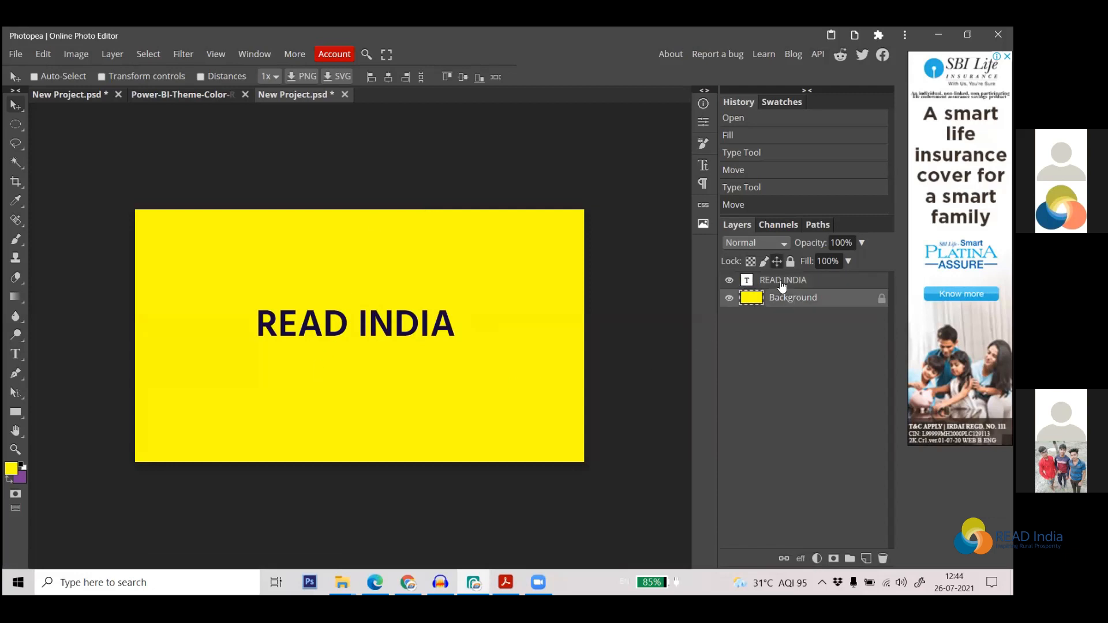
{"action": "key", "text": "x"}
{"action": "key", "text": "alt+BackSpace"}
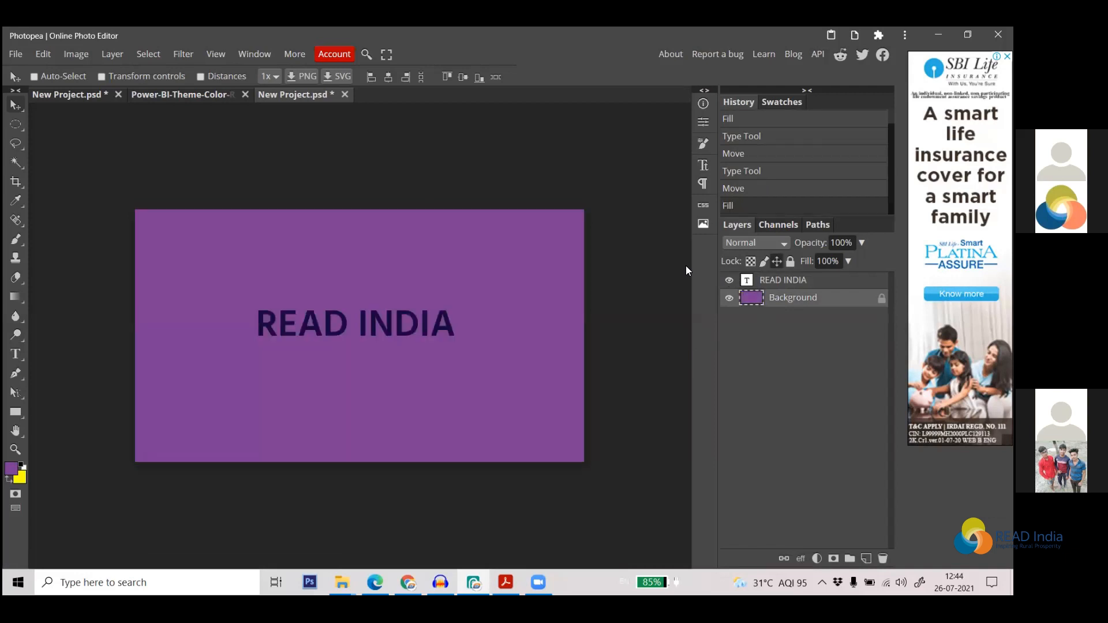
Recolour the whole READ INDIA text with the recent yellow swatch in the Color Picker and commit the edit
{"action": "key", "text": "t"}
{"action": "left_click", "coordinate": [356, 324]}
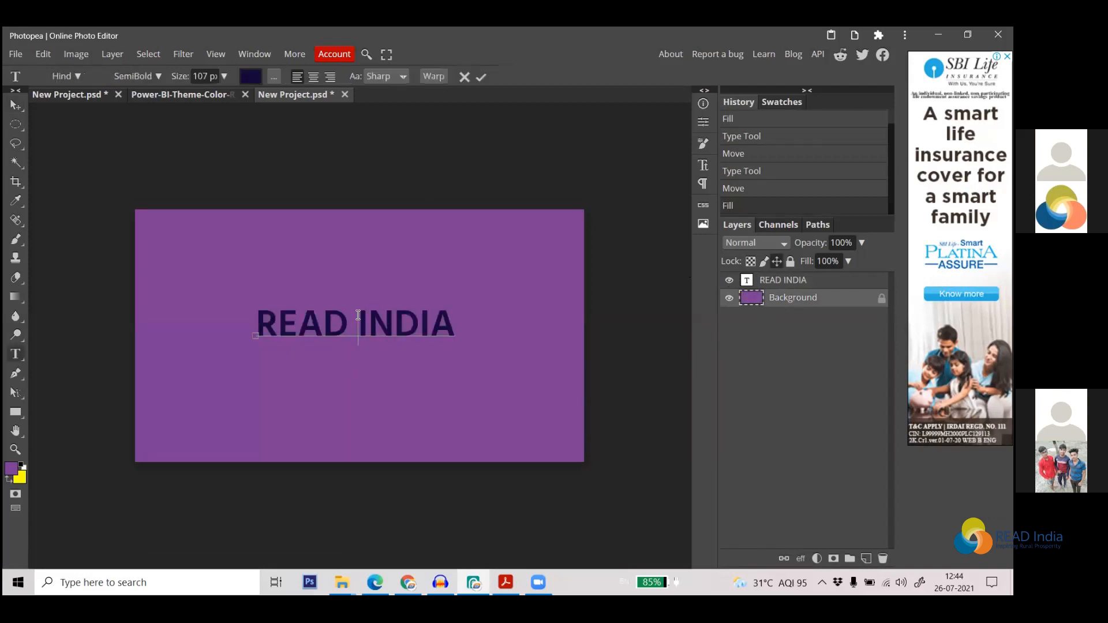
{"action": "key", "text": "ctrl+a"}
{"action": "left_click", "coordinate": [254, 77]}
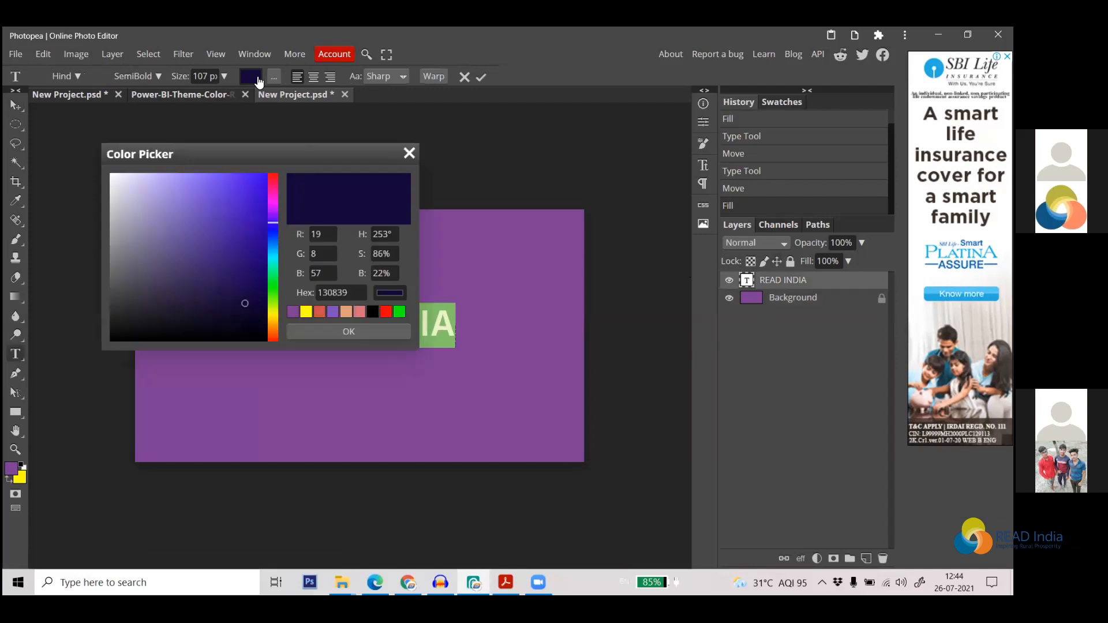
{"action": "left_click", "coordinate": [306, 313]}
{"action": "left_click", "coordinate": [338, 333]}
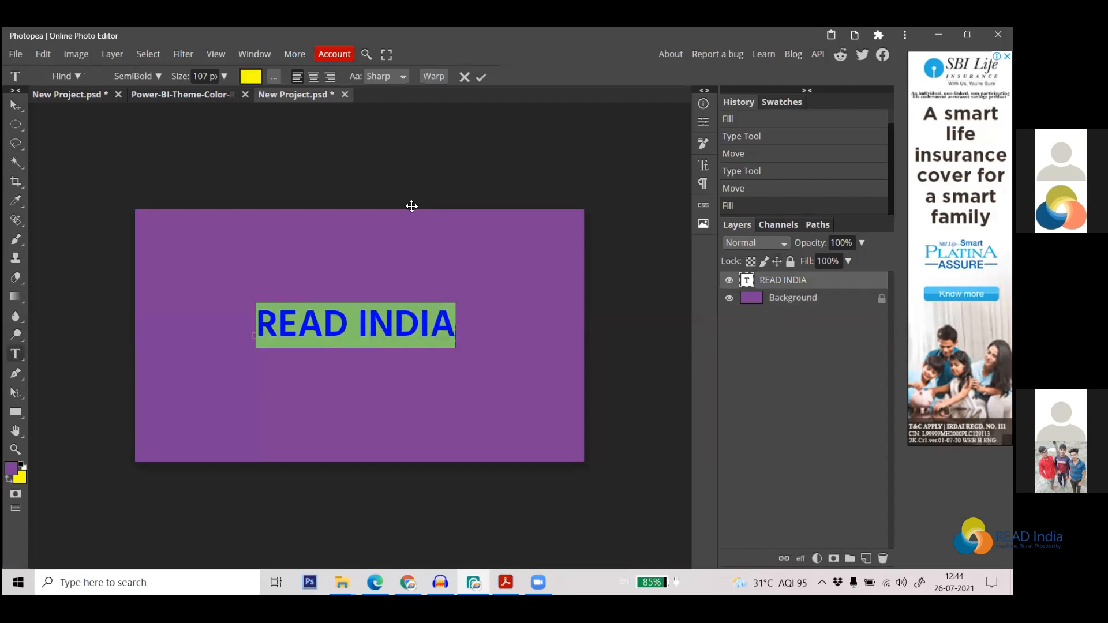
{"action": "left_click", "coordinate": [481, 77]}
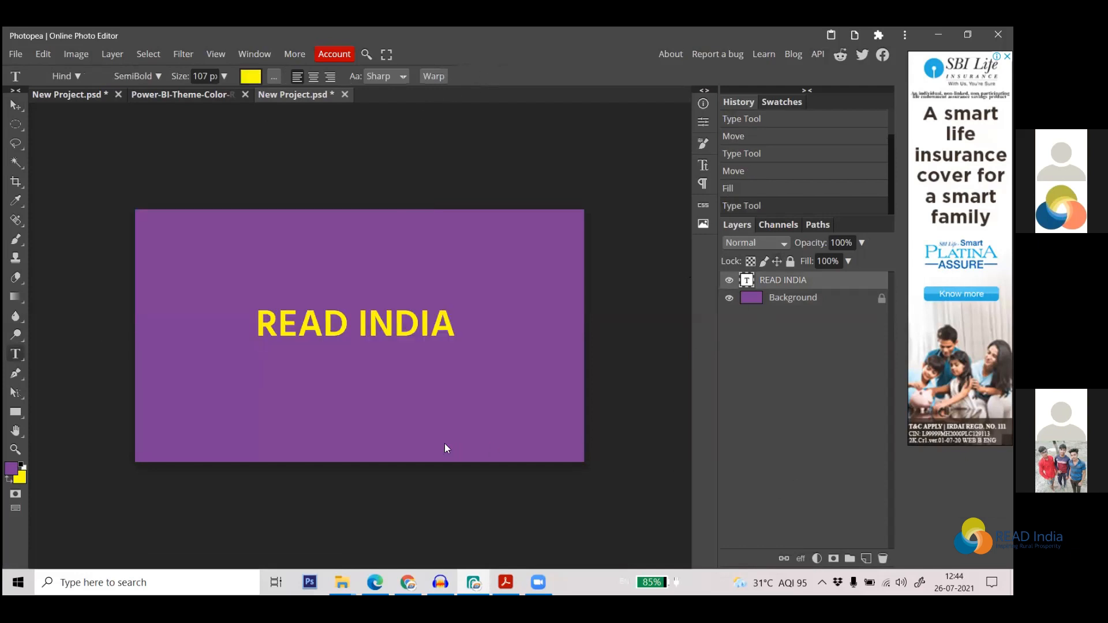
Set the foreground colour to the near-black purple 15081b and fill the Background layer with it
{"action": "left_click", "coordinate": [805, 300]}
{"action": "left_click", "coordinate": [11, 469]}
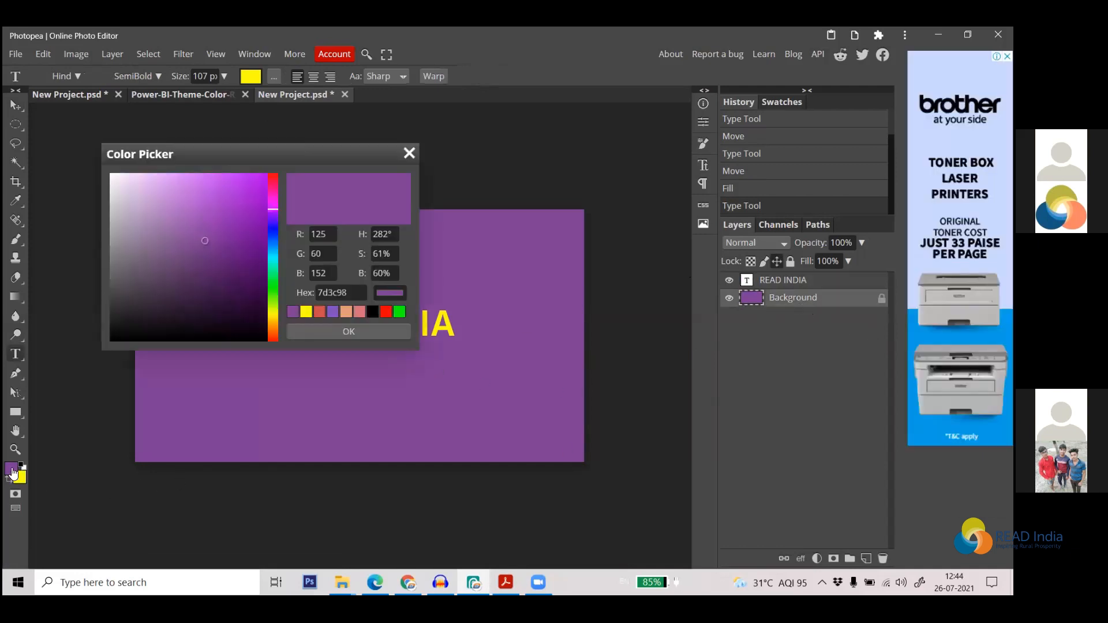
{"action": "left_click", "coordinate": [220, 324]}
{"action": "left_click", "coordinate": [342, 329]}
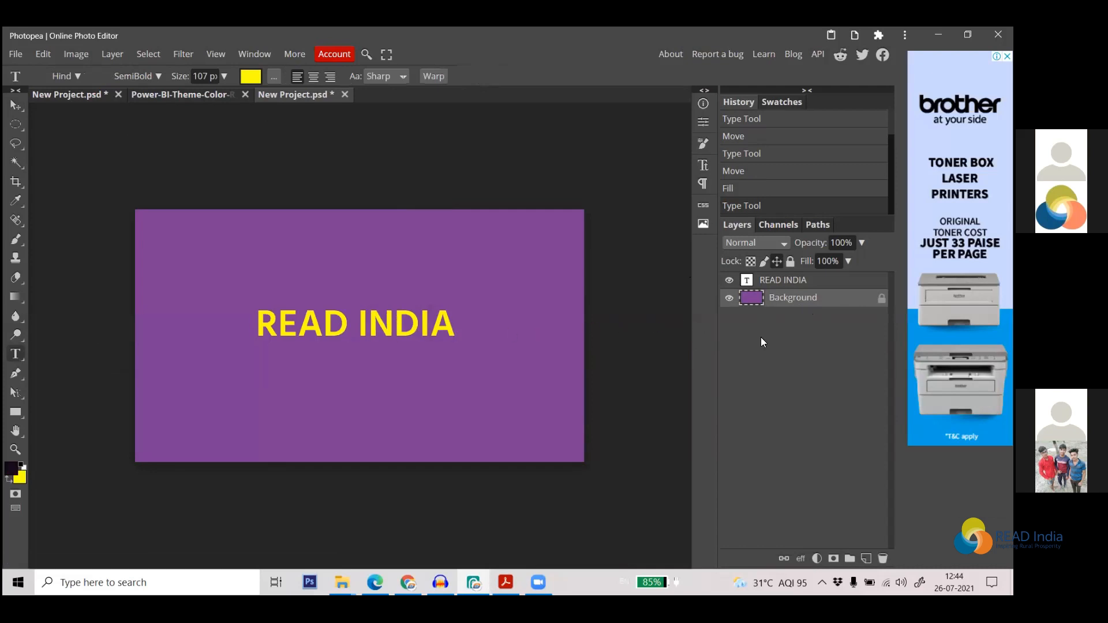
{"action": "key", "text": "alt+BackSpace"}
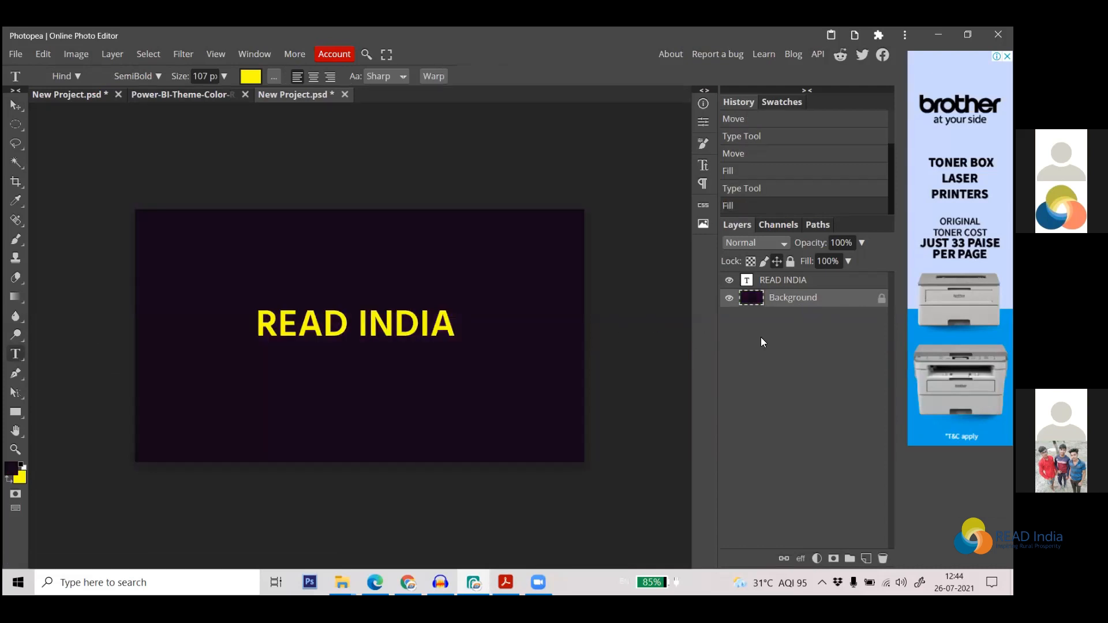
Shift the foreground colour's hue to a very dark red and fill the Background layer with it
{"action": "left_click", "coordinate": [11, 469]}
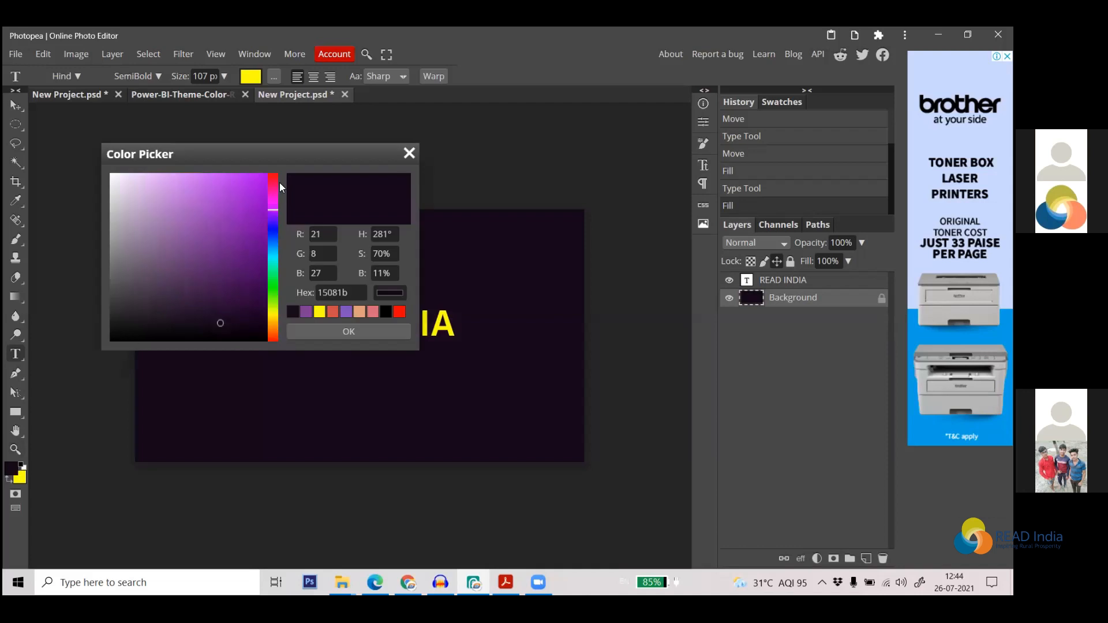
{"action": "left_click", "coordinate": [306, 329]}
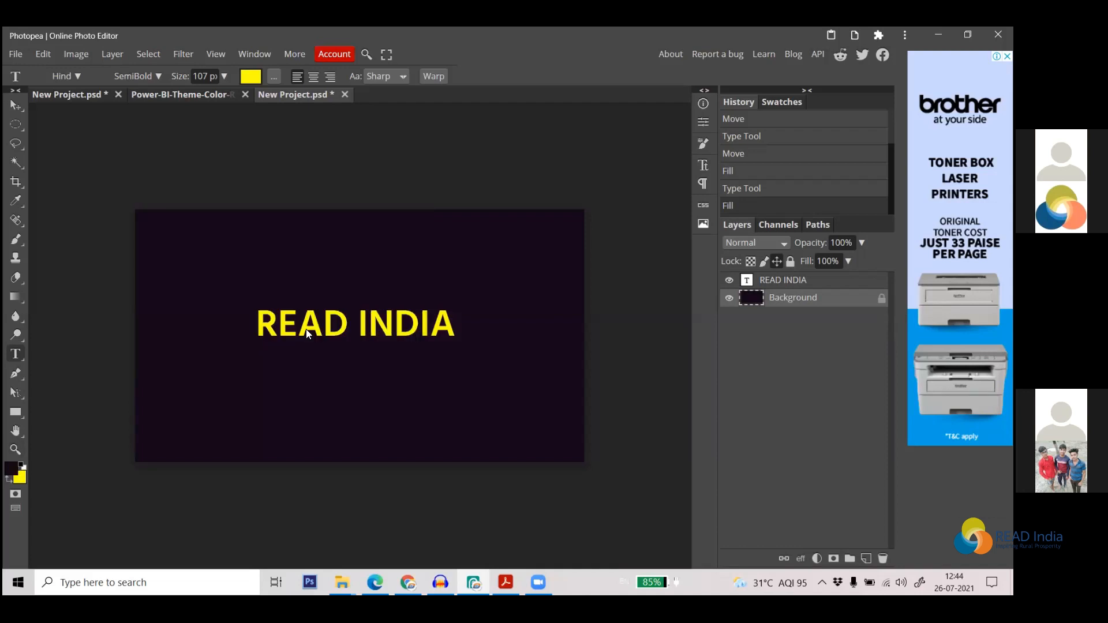
{"action": "key", "text": "alt+BackSpace"}
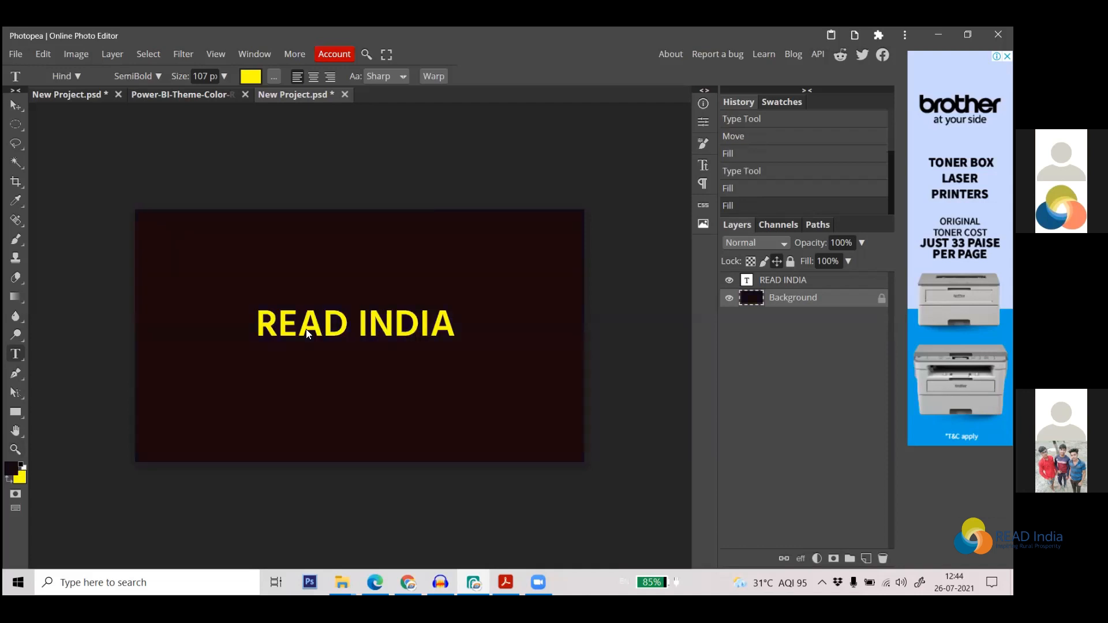
Set the foreground colour to bright red fe1d40 and fill the Background layer behind the yellow text with it
{"action": "left_click", "coordinate": [11, 469]}
{"action": "left_click", "coordinate": [250, 175]}
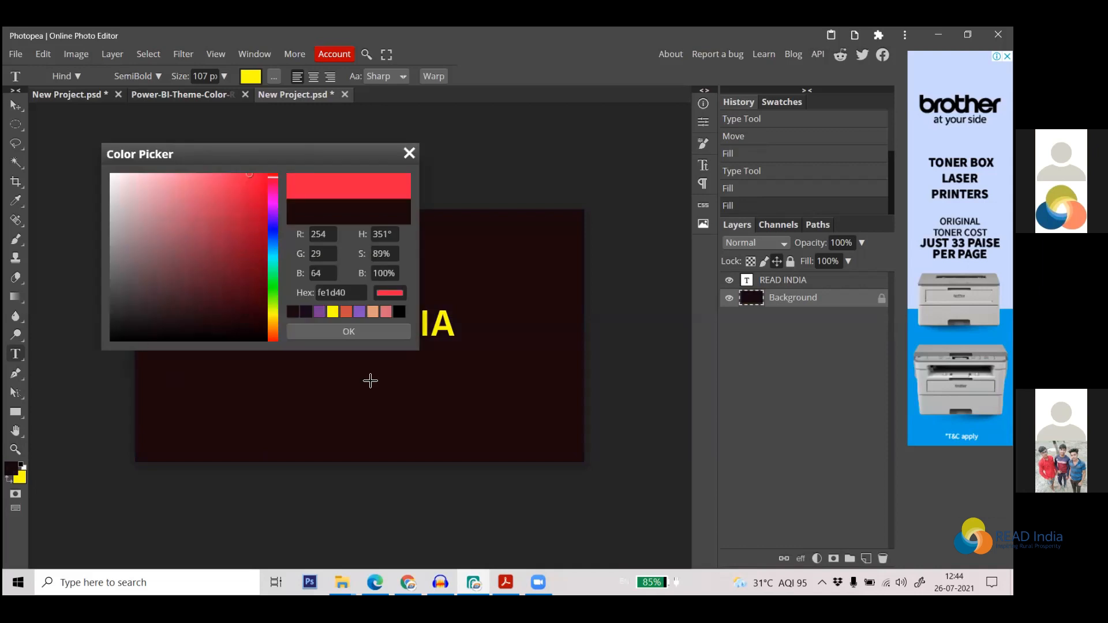
{"action": "left_click", "coordinate": [377, 336]}
{"action": "key", "text": "alt+BackSpace"}
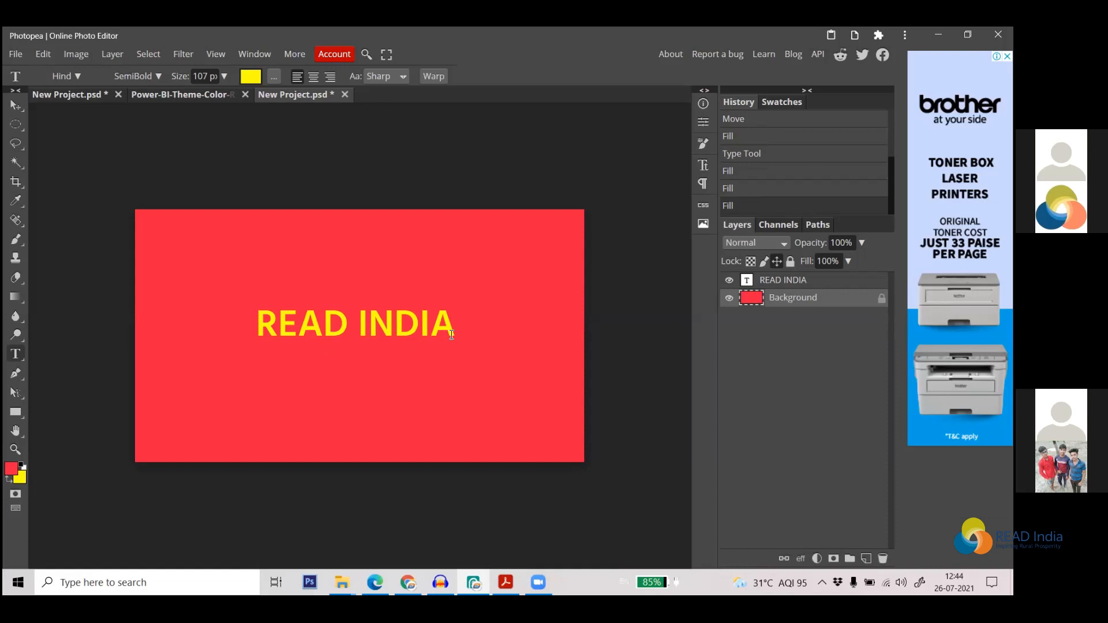
{"action": "left_click", "coordinate": [358, 326]}
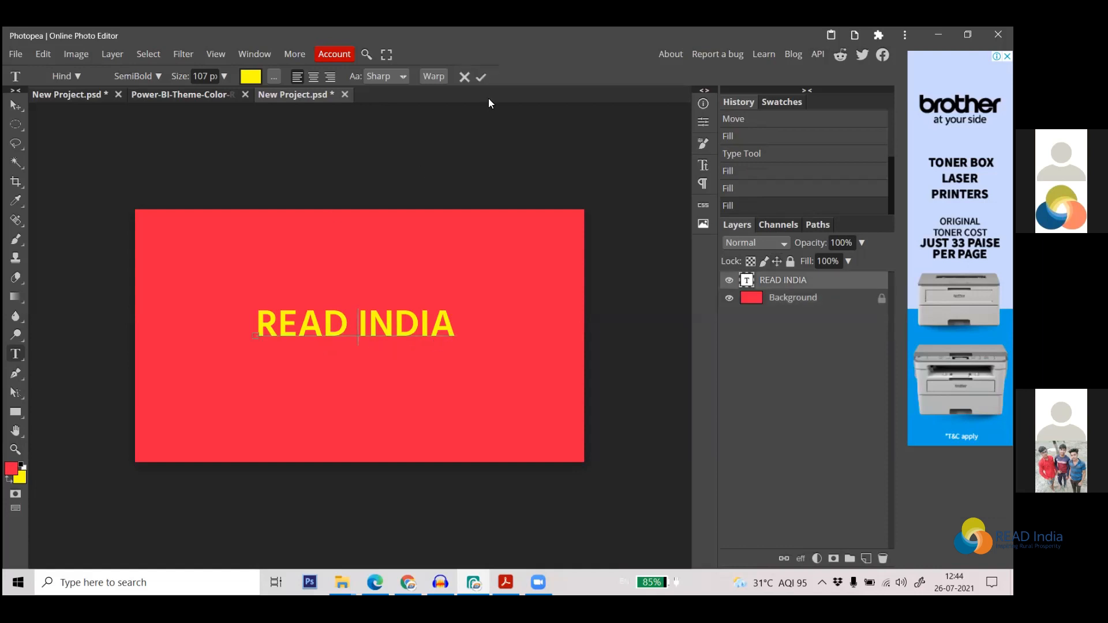
{"action": "left_click", "coordinate": [483, 78]}
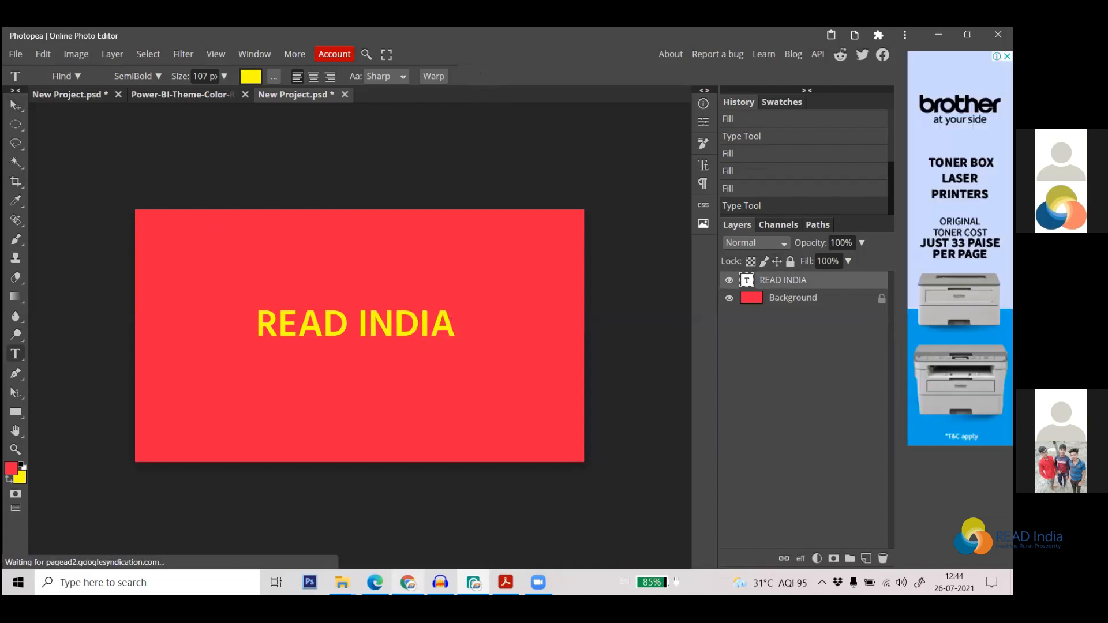
Switch to Chrome and search Google Images for color contrast
{"action": "mouse_move", "coordinate": [408, 582]}
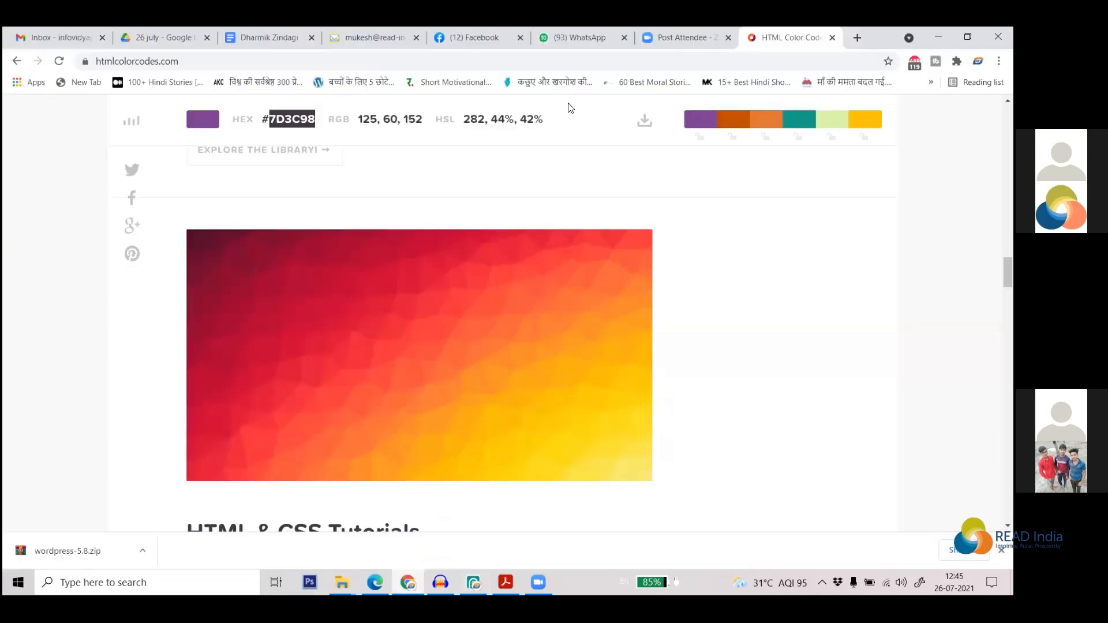
{"action": "left_click_drag", "start_coordinate": [190, 61], "coordinate": [97, 61]}
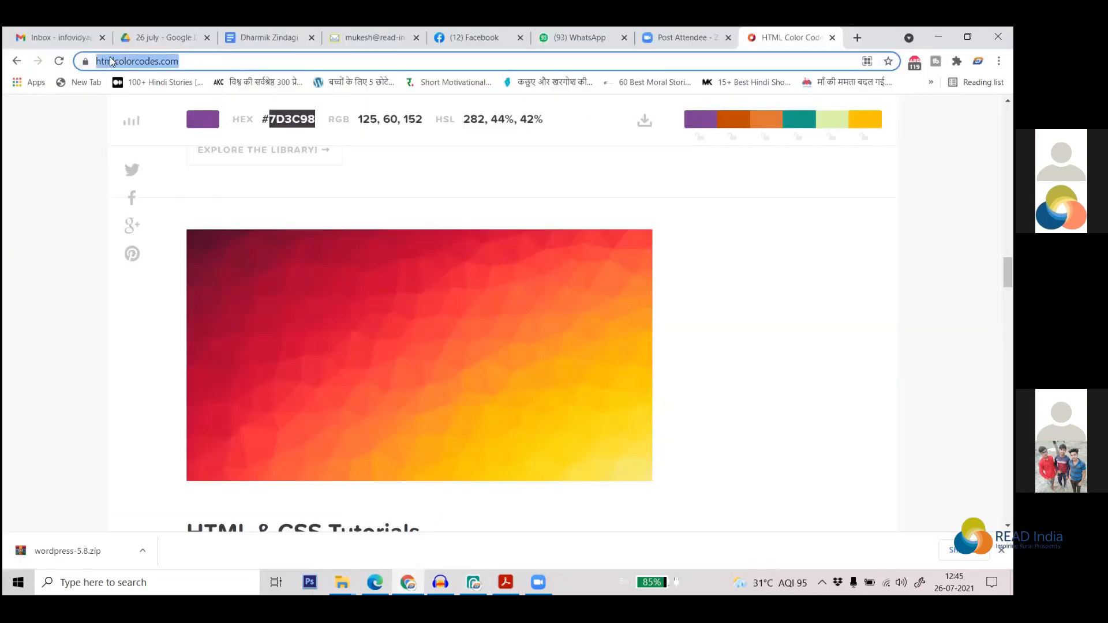
{"action": "type", "text": "co"}
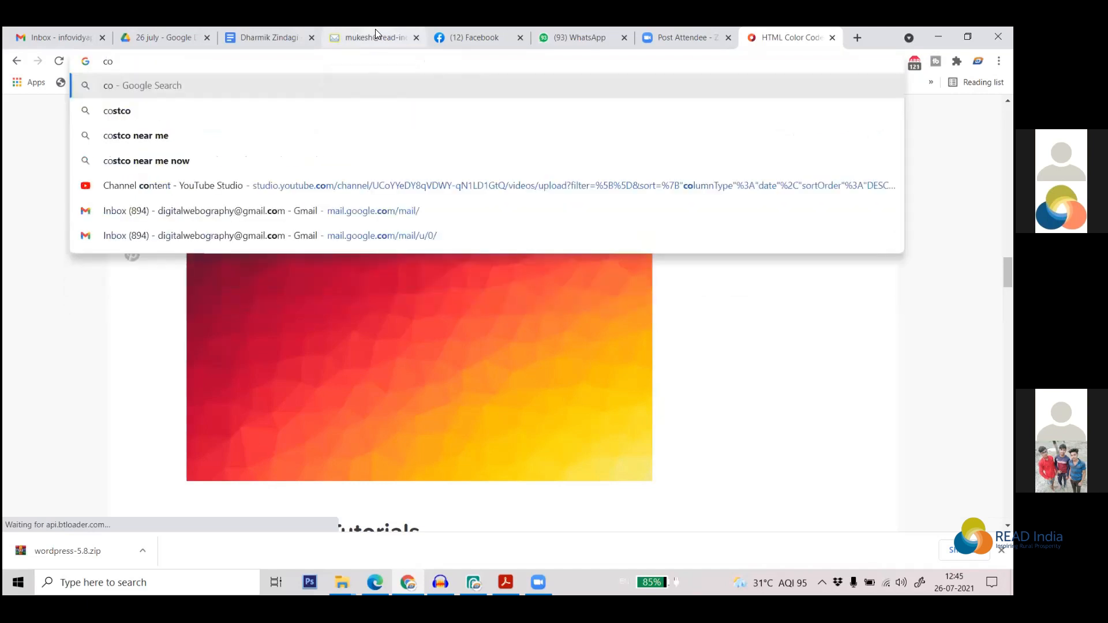
{"action": "type", "text": "lor "}
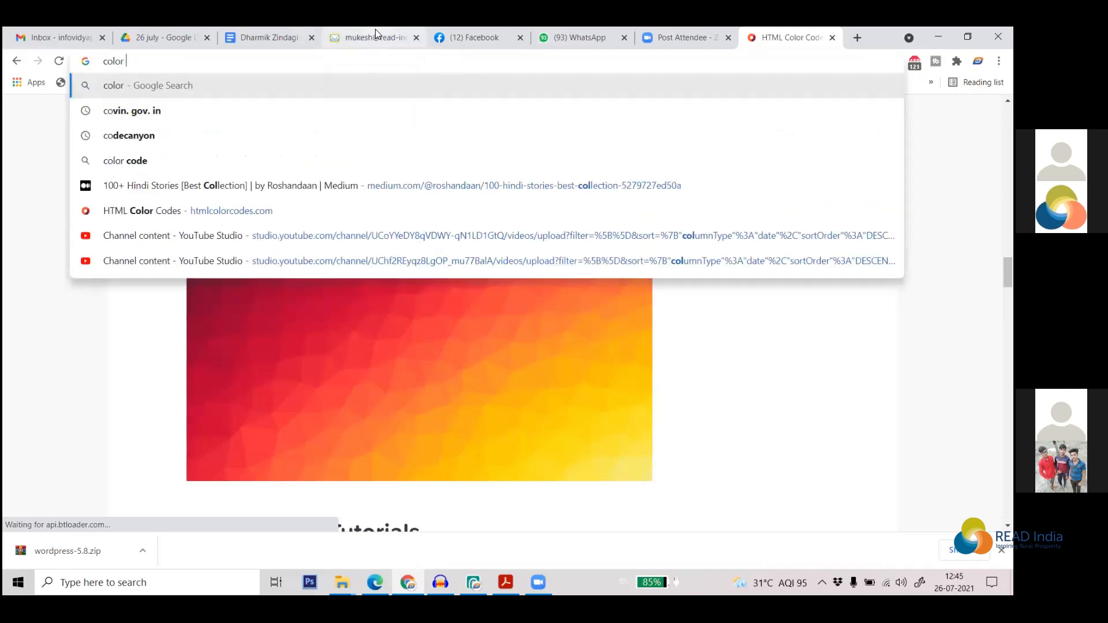
{"action": "type", "text": "contras"}
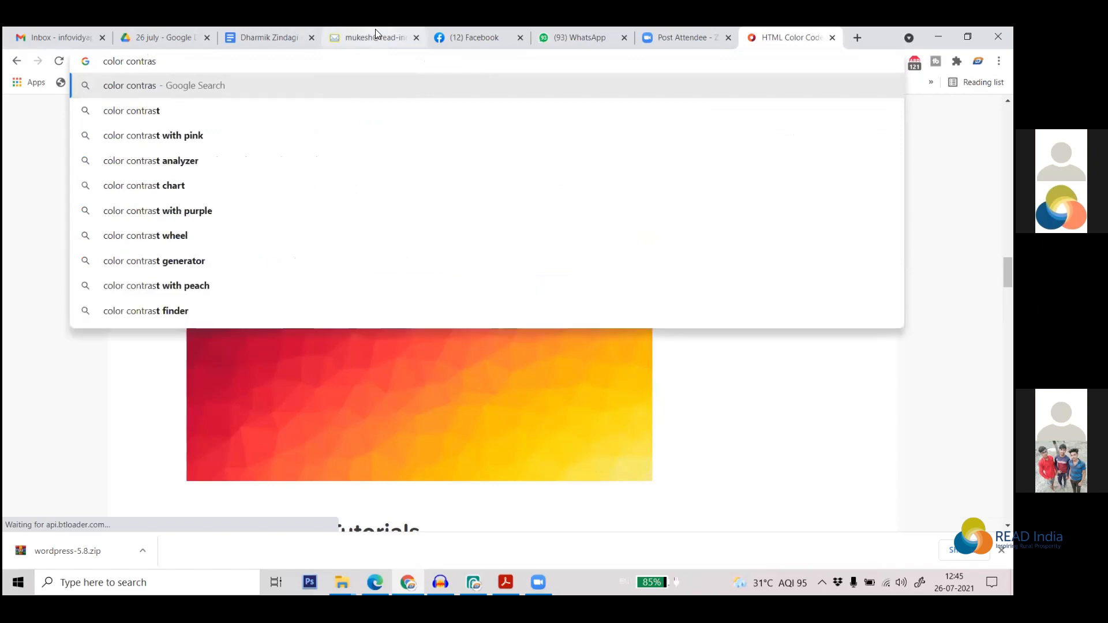
{"action": "left_click", "coordinate": [167, 114]}
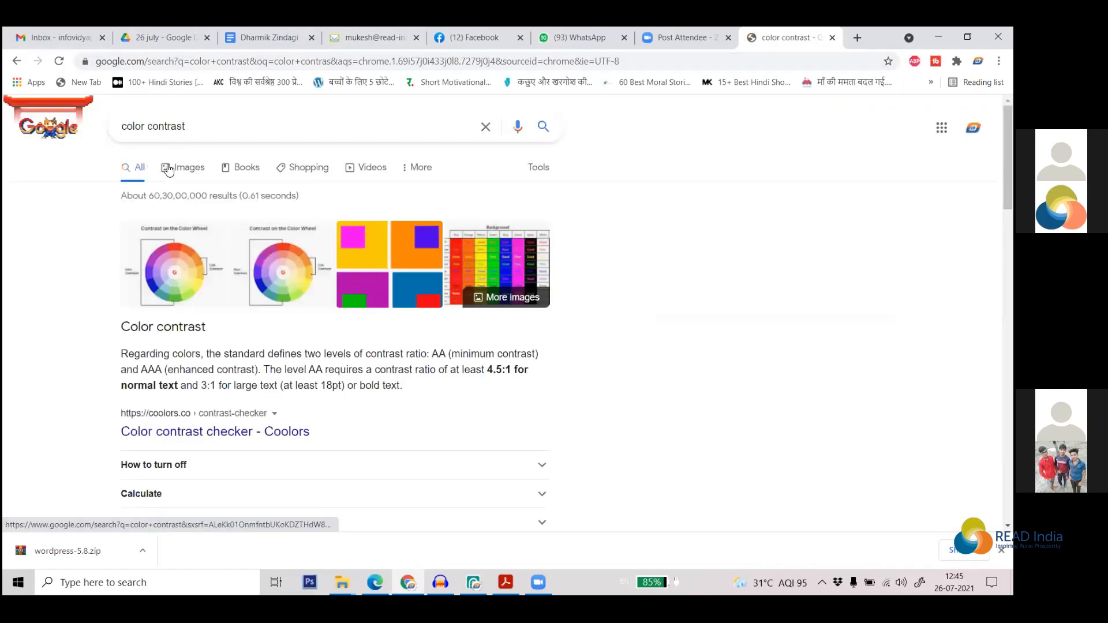
{"action": "left_click", "coordinate": [192, 174]}
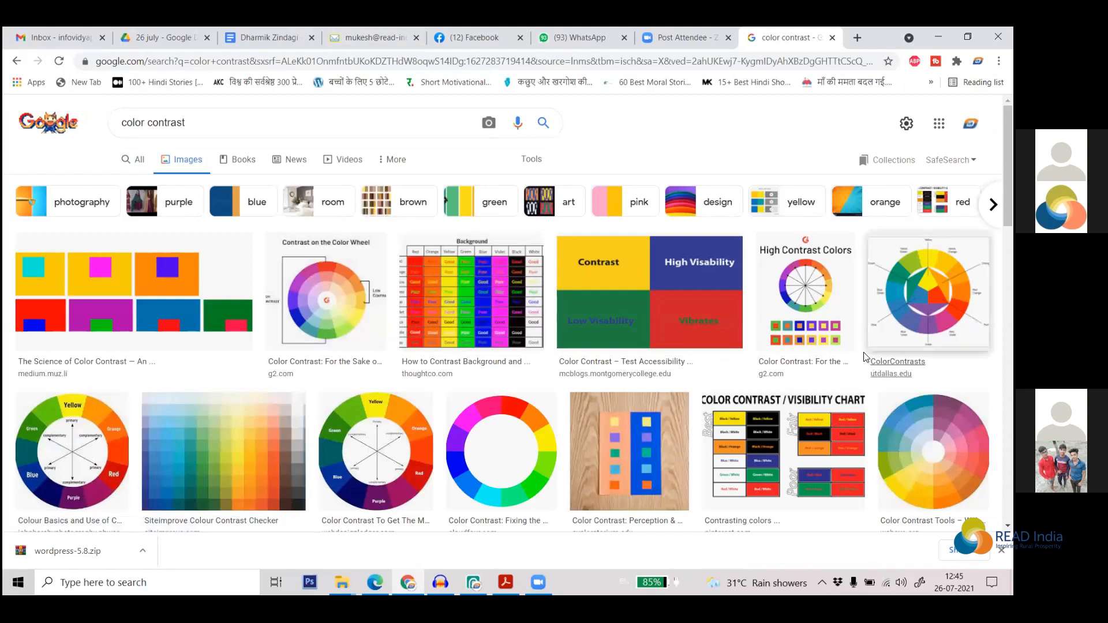
Examine the color contrast image results, previewing the Montgomery College contrast sample and the Abadis Dictionary complementary colours chart
{"action": "left_click", "coordinate": [667, 296]}
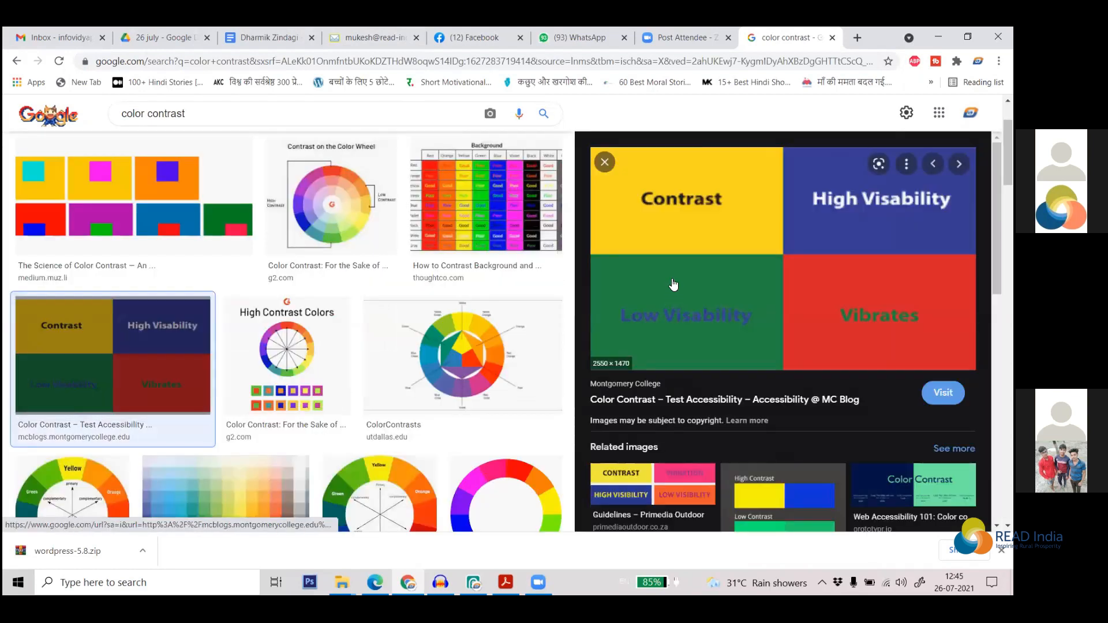
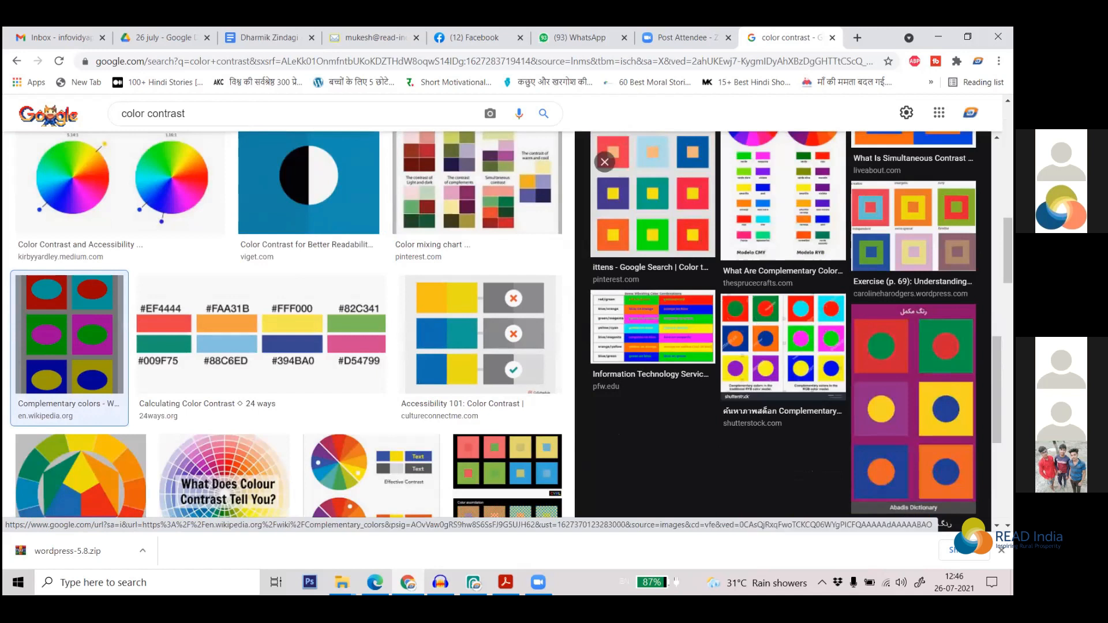
{"action": "left_click", "coordinate": [914, 404]}
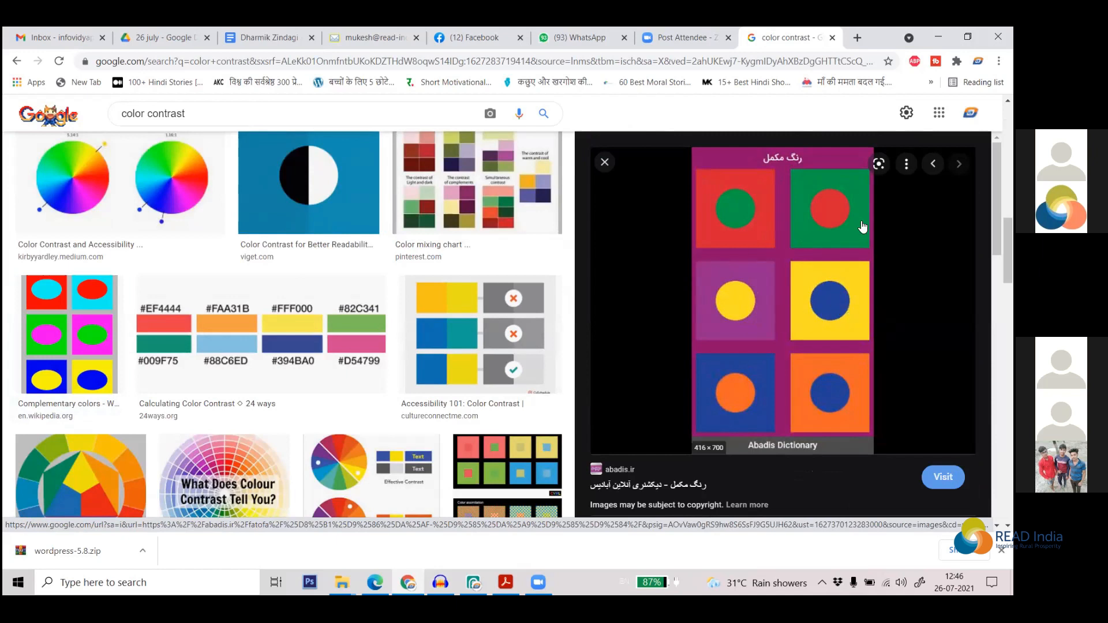
{"action": "scroll", "coordinate": [822, 306], "scroll_direction": "down", "scroll_amount": 2}
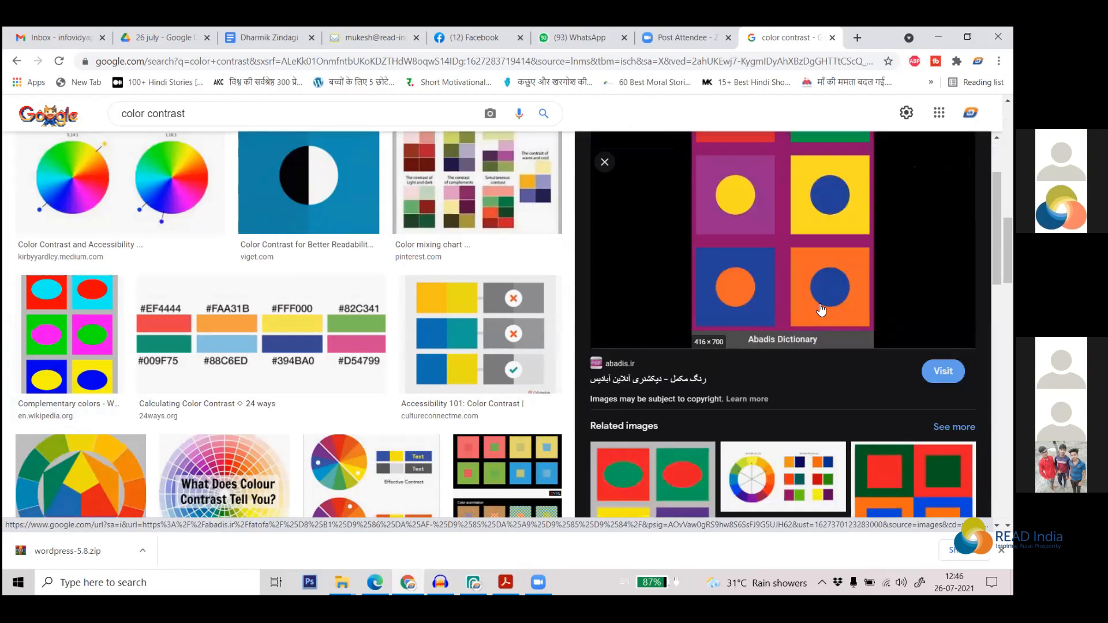
{"action": "scroll", "coordinate": [822, 310], "scroll_direction": "down", "scroll_amount": 5}
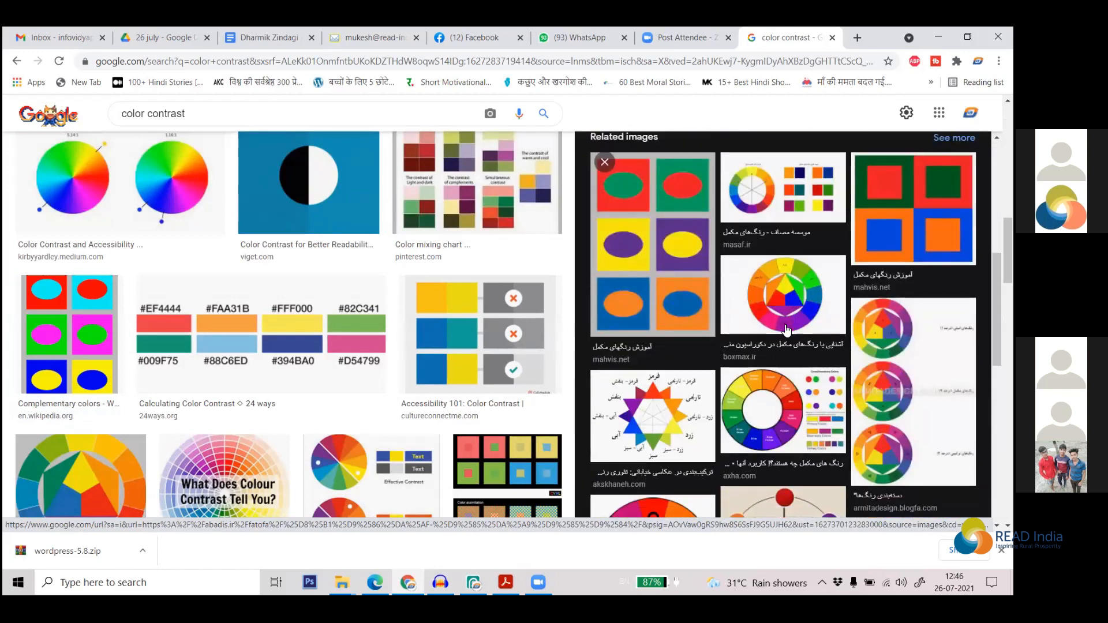
{"action": "scroll", "coordinate": [787, 330], "scroll_direction": "down", "scroll_amount": 5}
{"action": "scroll", "coordinate": [466, 315], "scroll_direction": "down", "scroll_amount": 2}
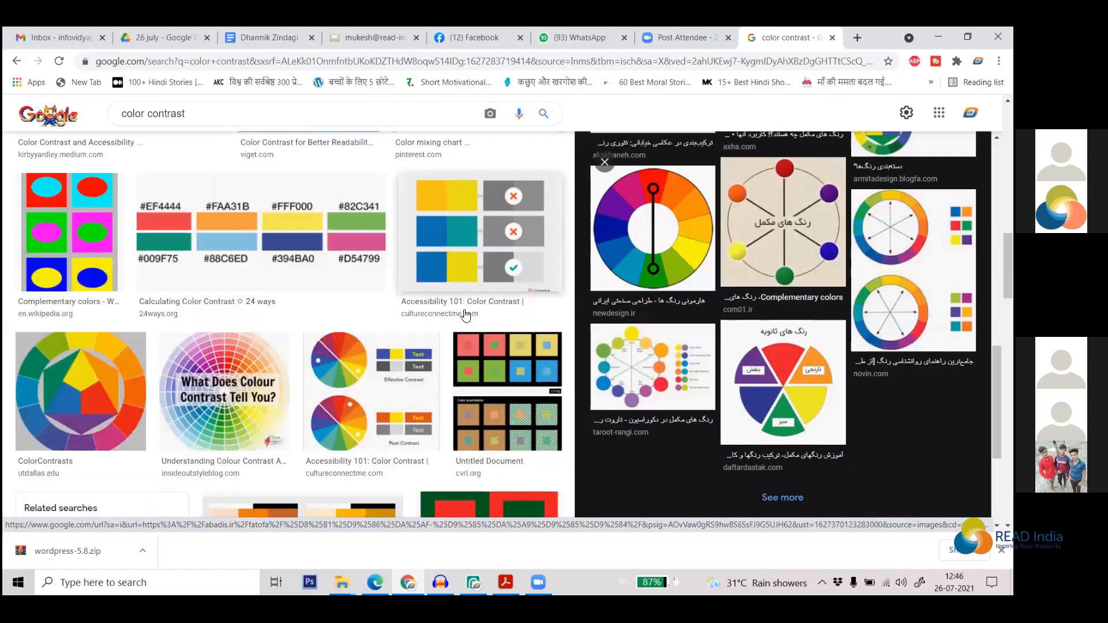
{"action": "scroll", "coordinate": [466, 315], "scroll_direction": "down", "scroll_amount": 5}
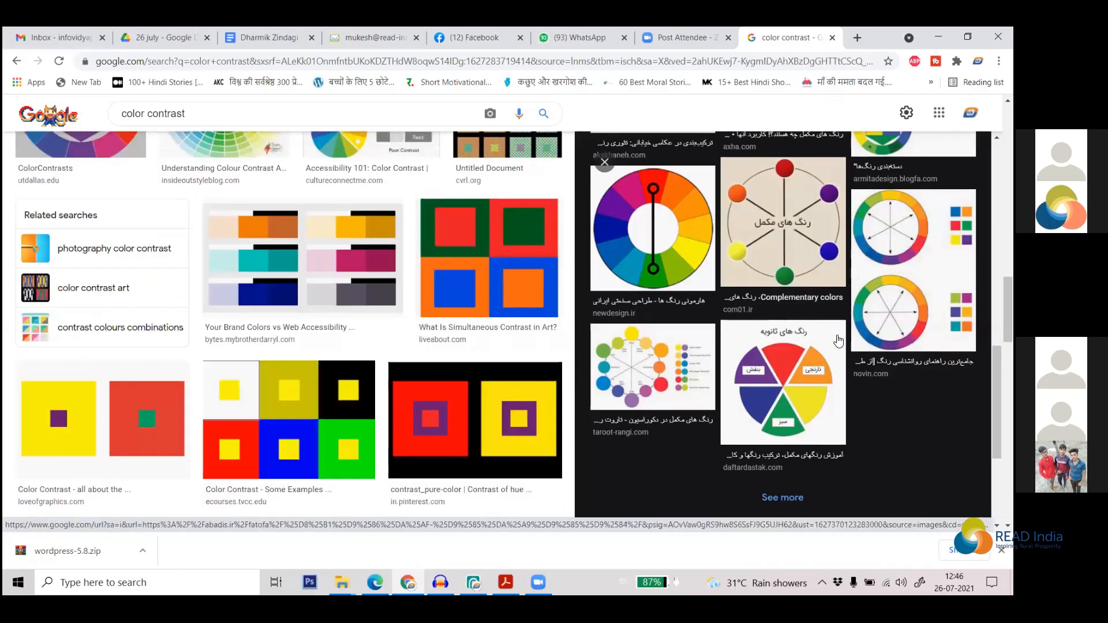
{"action": "scroll", "coordinate": [430, 355], "scroll_direction": "down", "scroll_amount": 6}
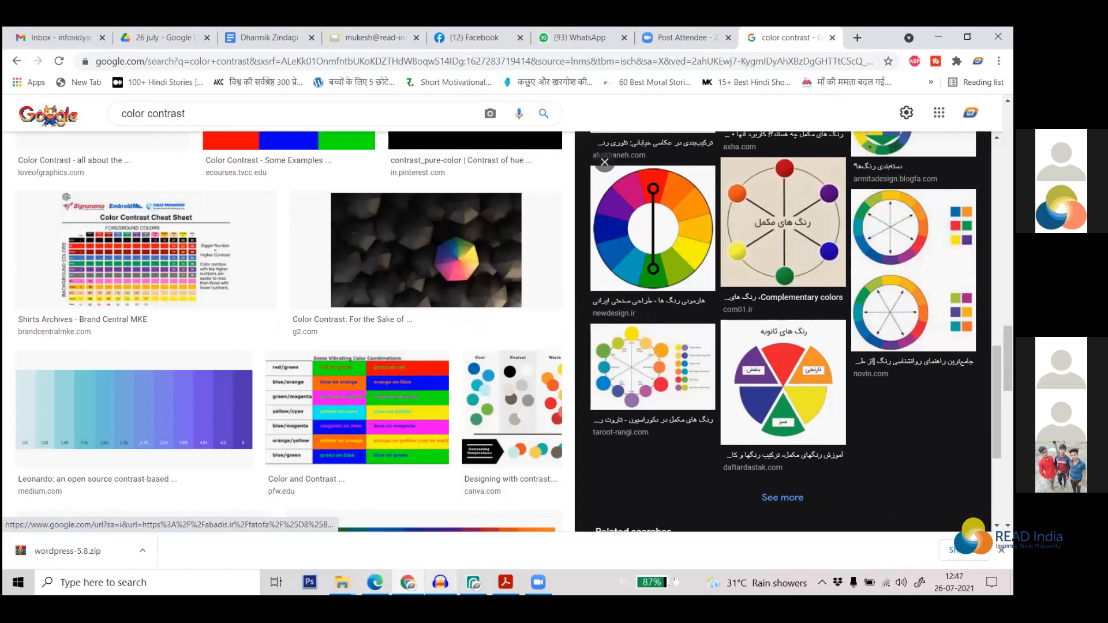
Switch back to Photopea and annotate the area around the magnified foreground and background colour swatches
{"action": "left_click", "coordinate": [484, 577]}
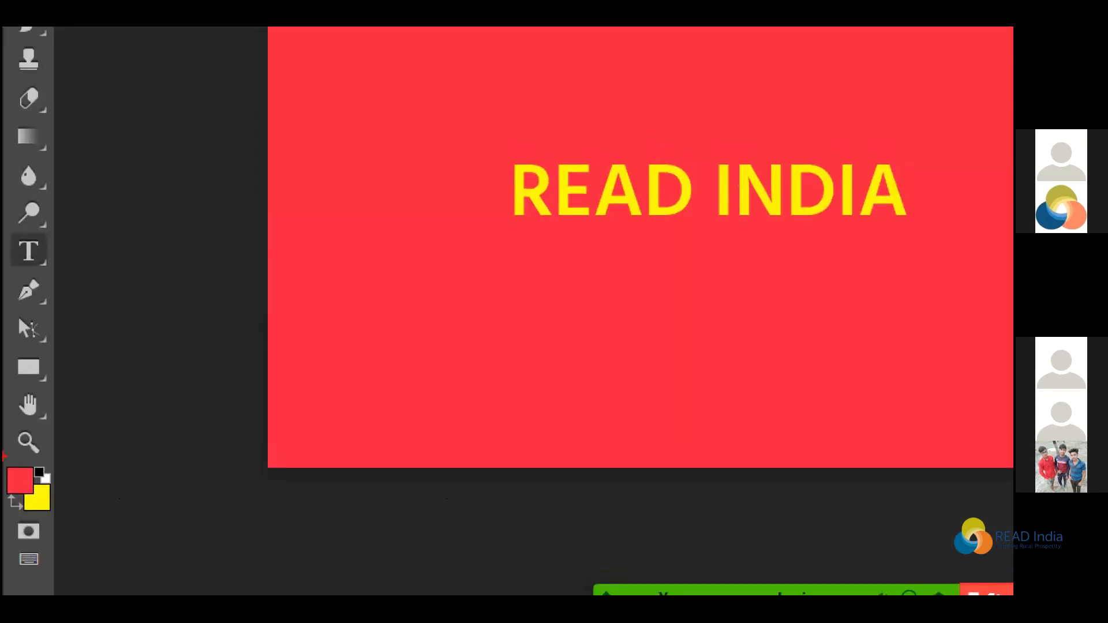
{"action": "mouse_move", "coordinate": [3, 467]}
{"action": "left_mouse_down"}
{"action": "mouse_move", "coordinate": [4, 537]}
{"action": "mouse_move", "coordinate": [54, 557]}
{"action": "mouse_move", "coordinate": [108, 507]}
{"action": "mouse_move", "coordinate": [67, 447]}
{"action": "mouse_move", "coordinate": [12, 431]}
{"action": "left_mouse_up"}
{"action": "mouse_move", "coordinate": [35, 468]}
{"action": "left_mouse_down"}
{"action": "mouse_move", "coordinate": [116, 421]}
{"action": "mouse_move", "coordinate": [147, 453]}
{"action": "left_mouse_up"}
{"action": "left_click_drag", "start_coordinate": [136, 401], "coordinate": [184, 376]}
{"action": "left_click_drag", "start_coordinate": [153, 431], "coordinate": [155, 423]}
{"action": "left_click_drag", "start_coordinate": [176, 428], "coordinate": [205, 453]}
{"action": "left_click_drag", "start_coordinate": [205, 457], "coordinate": [238, 433]}
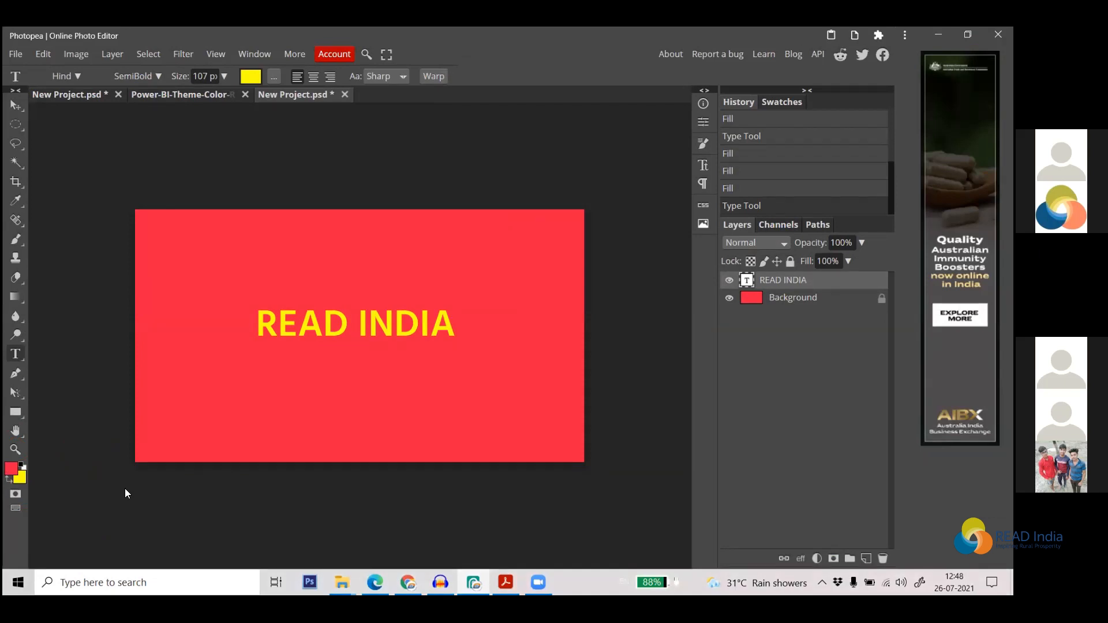
Reset the foreground and background colours to black and white, and change the foreground colour to a medium blue-violet
{"action": "left_click", "coordinate": [12, 470]}
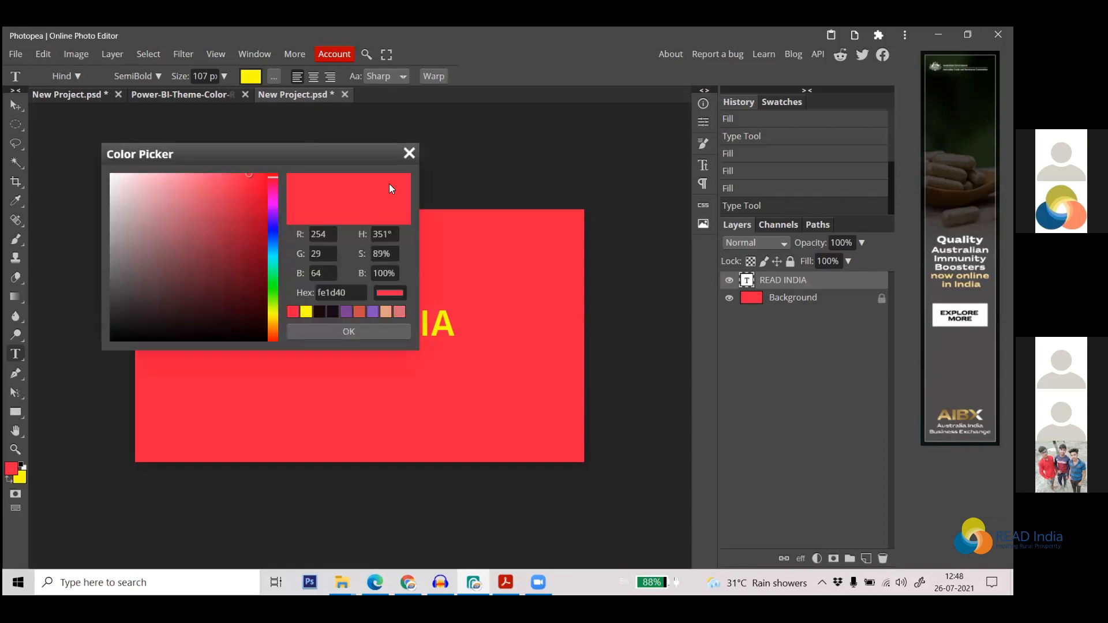
{"action": "left_click", "coordinate": [410, 153]}
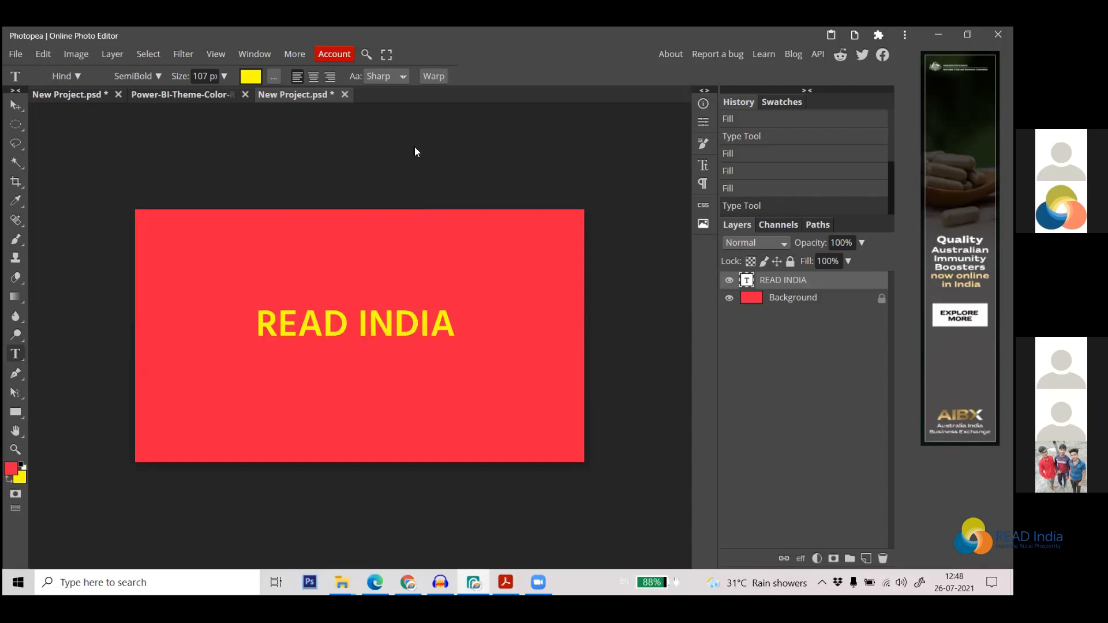
{"action": "key", "text": "d"}
{"action": "left_click", "coordinate": [11, 470]}
{"action": "left_click", "coordinate": [218, 226]}
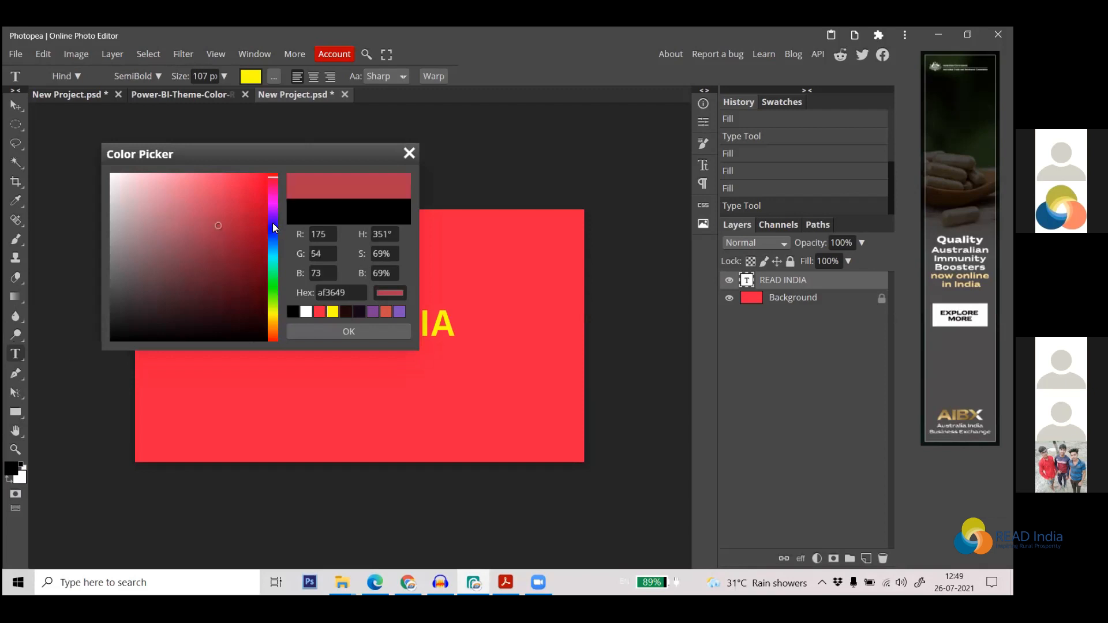
{"action": "left_click", "coordinate": [273, 224]}
{"action": "left_click", "coordinate": [350, 332]}
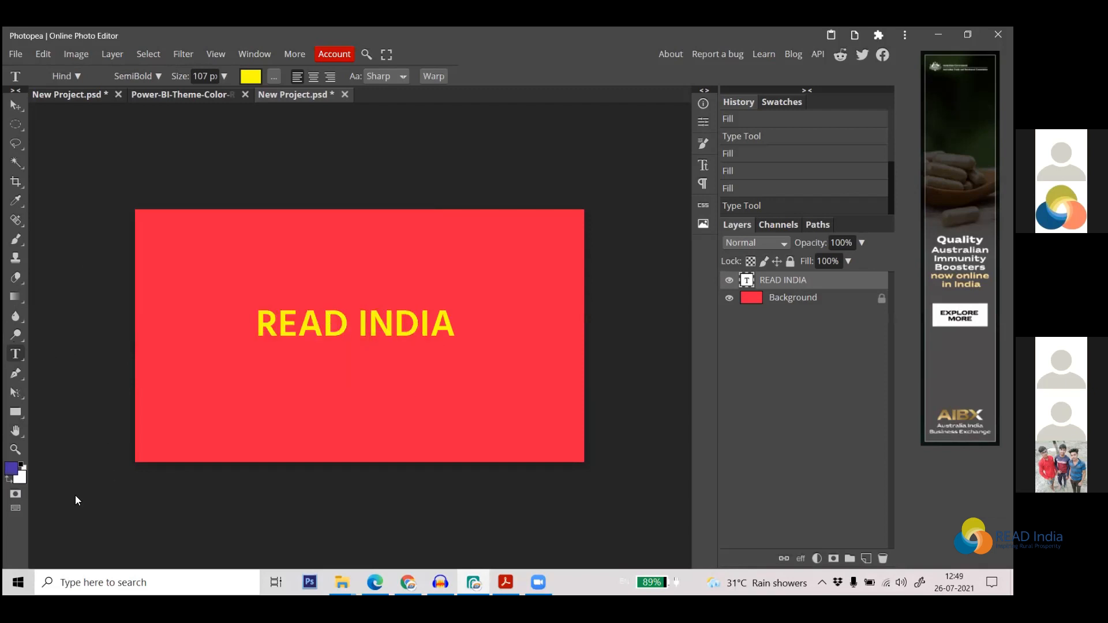
Try a dark blue-violet background colour and restore the default black foreground and white background colours
{"action": "left_click", "coordinate": [21, 479]}
{"action": "left_click", "coordinate": [224, 271]}
{"action": "left_click", "coordinate": [338, 332]}
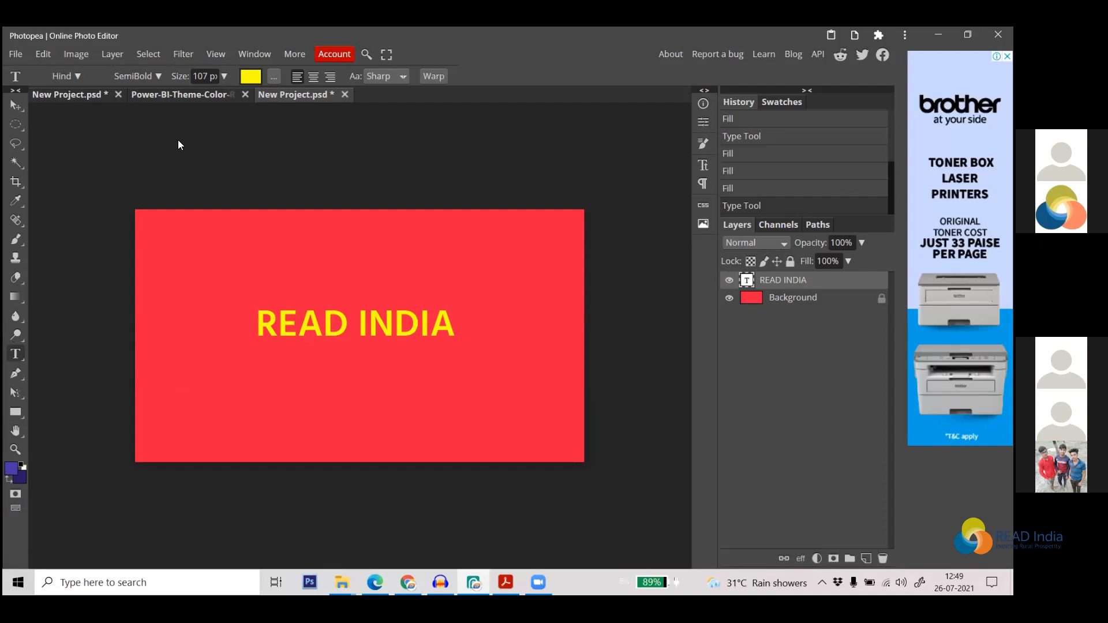
{"action": "key", "text": "d"}
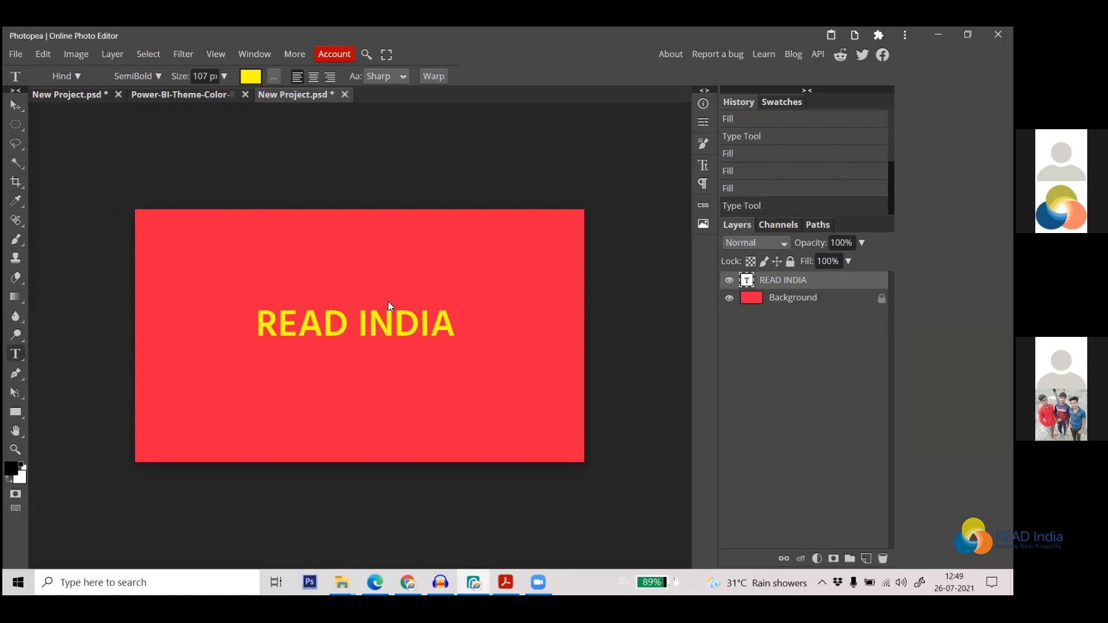
On a new layer above the hidden READ INDIA text, draw a circular selection slightly below the canvas centre
{"action": "left_click", "coordinate": [870, 556]}
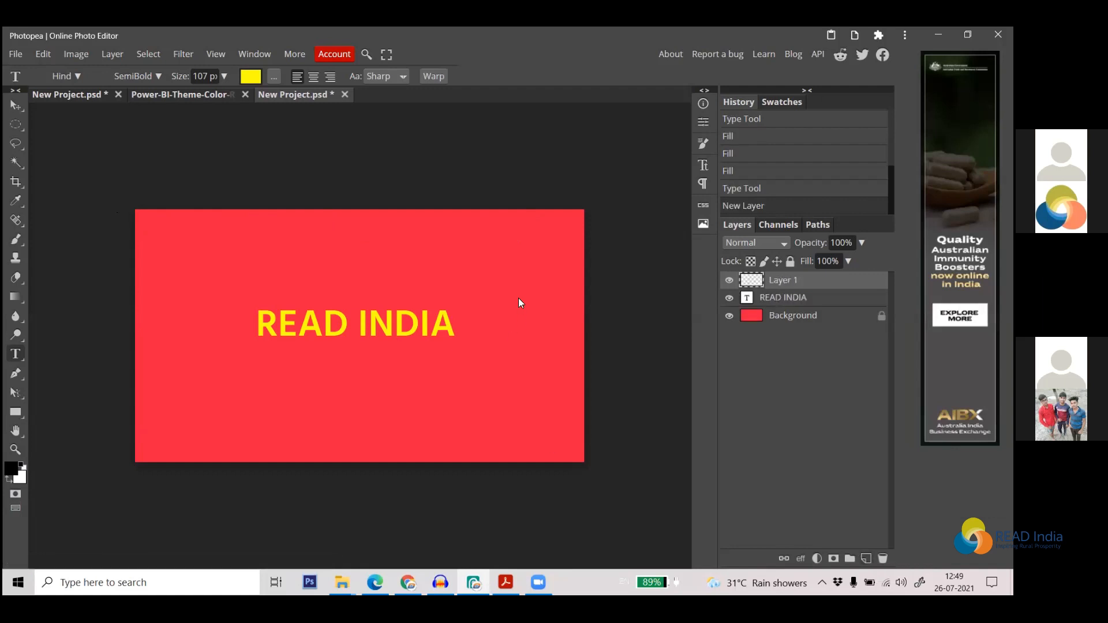
{"action": "left_click", "coordinate": [729, 297]}
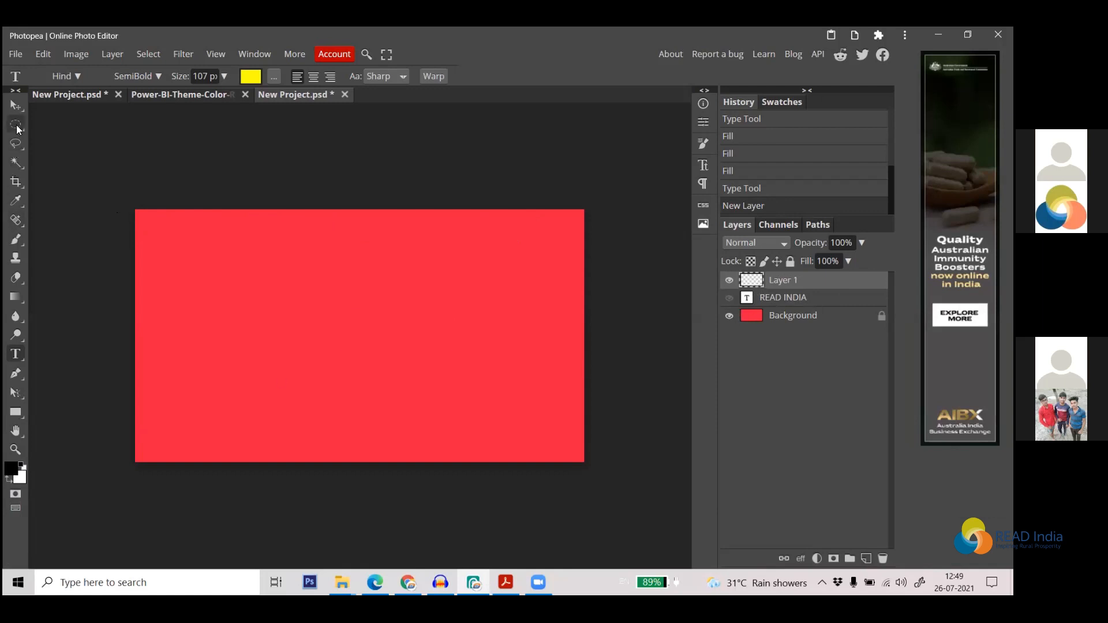
{"action": "left_click", "coordinate": [17, 126]}
{"action": "left_click_drag", "start_coordinate": [255, 267], "coordinate": [421, 441]}
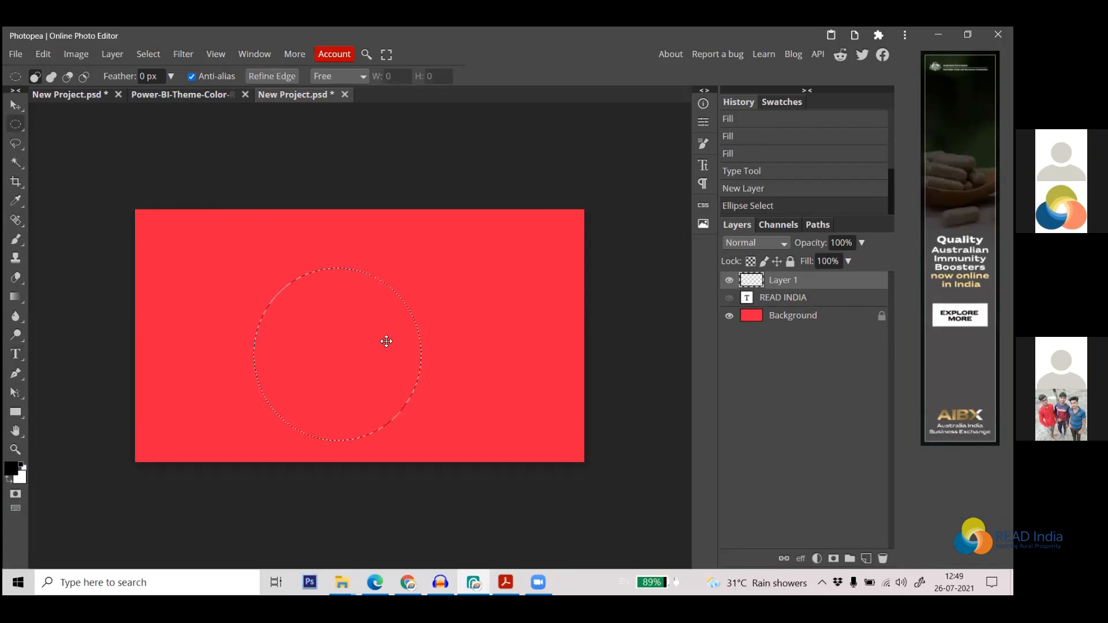
Set the foreground colour to blue-violet 3e24aa
{"action": "left_click", "coordinate": [10, 468]}
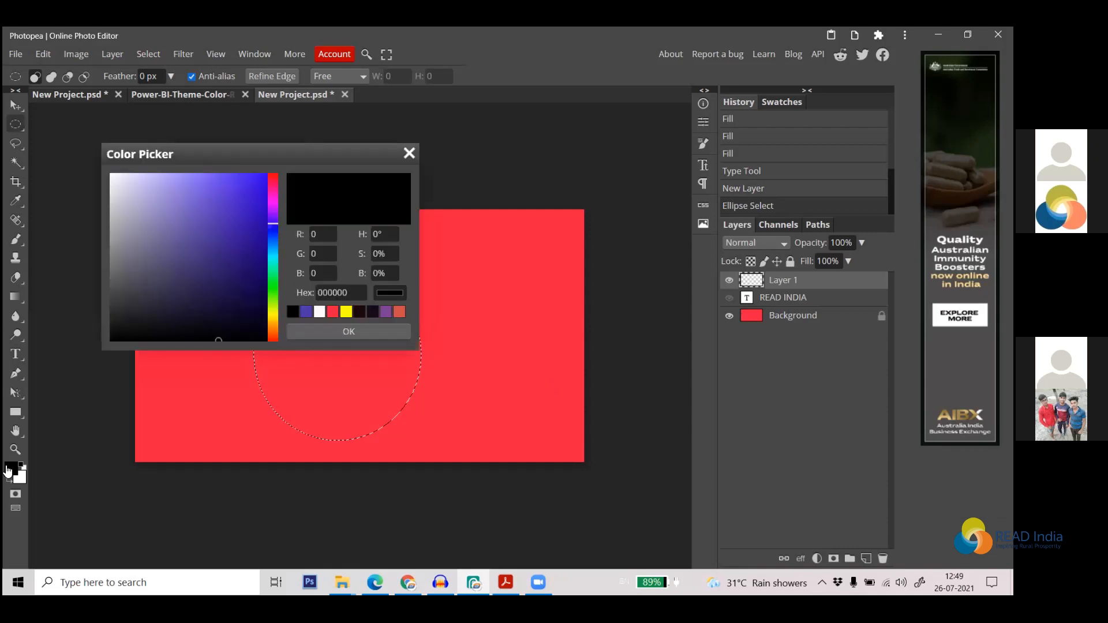
{"action": "left_click", "coordinate": [233, 235]}
{"action": "left_click", "coordinate": [298, 334]}
Fill the circular selection on Layer 1 with the foreground colour and deselect it
{"action": "key", "text": "alt"}
{"action": "key", "text": "alt+BackSpace"}
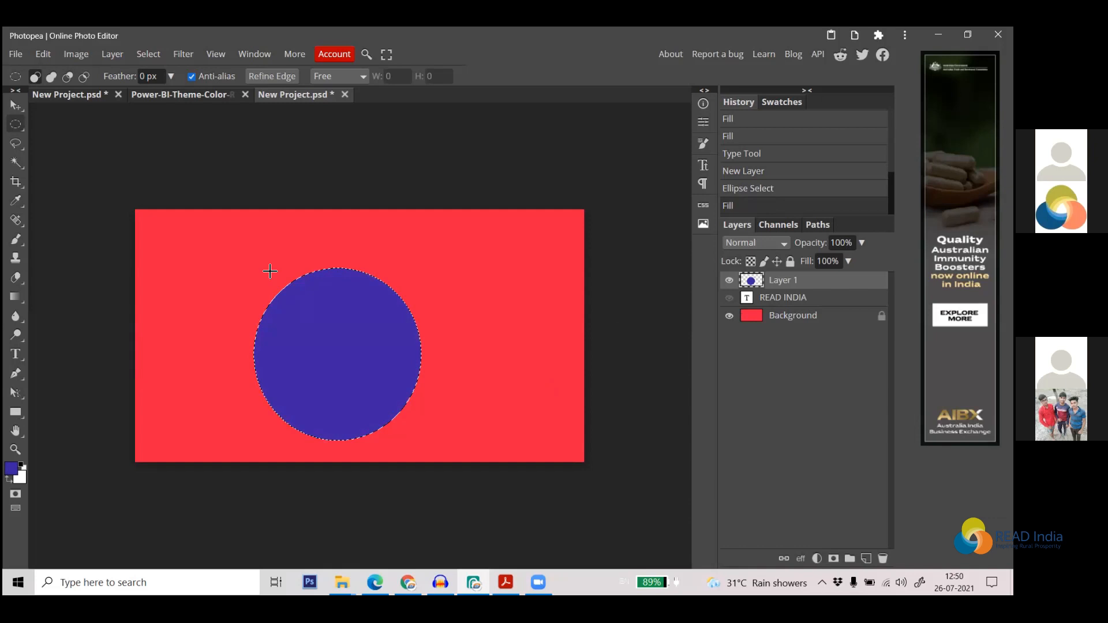
{"action": "key", "text": "ctrl+d"}
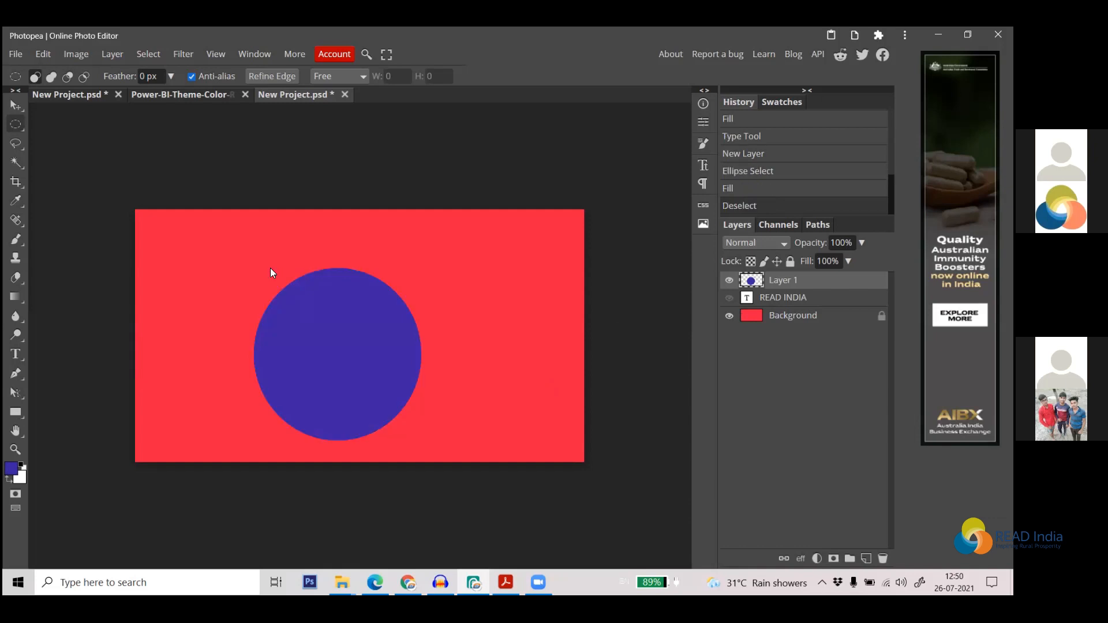
Undo the deselection and the circle's colour fill
{"action": "key", "text": "alt"}
{"action": "scroll", "coordinate": [389, 336], "scroll_direction": "up", "scroll_amount": 3}
{"action": "scroll", "coordinate": [542, 262], "scroll_direction": "down", "scroll_amount": 3}
{"action": "key", "text": "ctrl+z"}
{"action": "key", "text": "ctrl+z"}
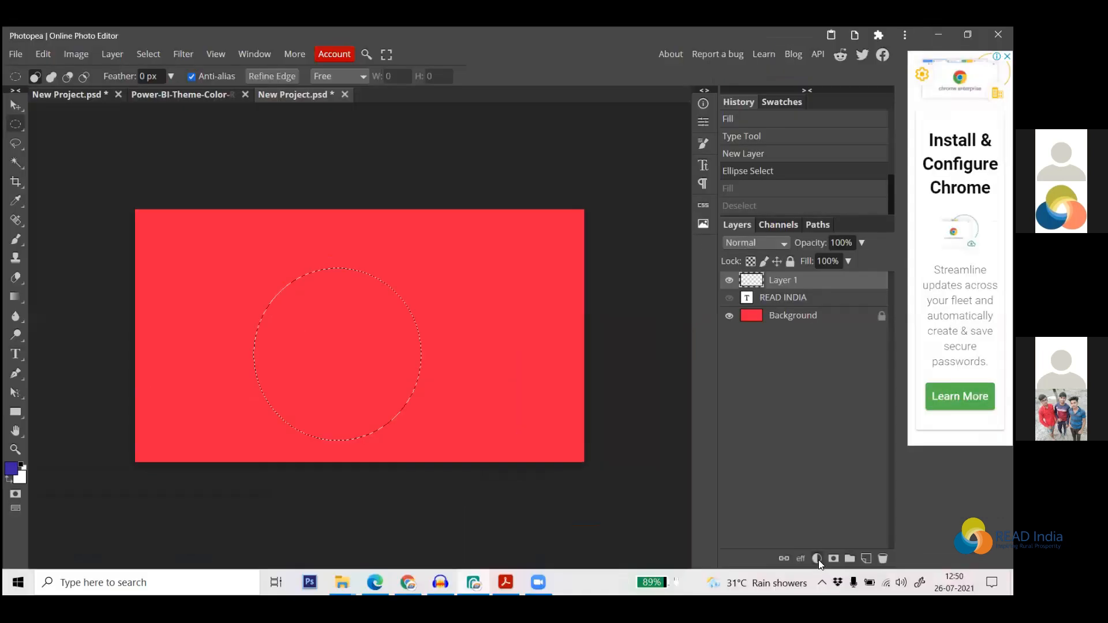
Display the fill and adjustment layer types and circle Color Fill, Gradient Fill and Pattern Fill with on-screen annotations
{"action": "left_click", "coordinate": [824, 576]}
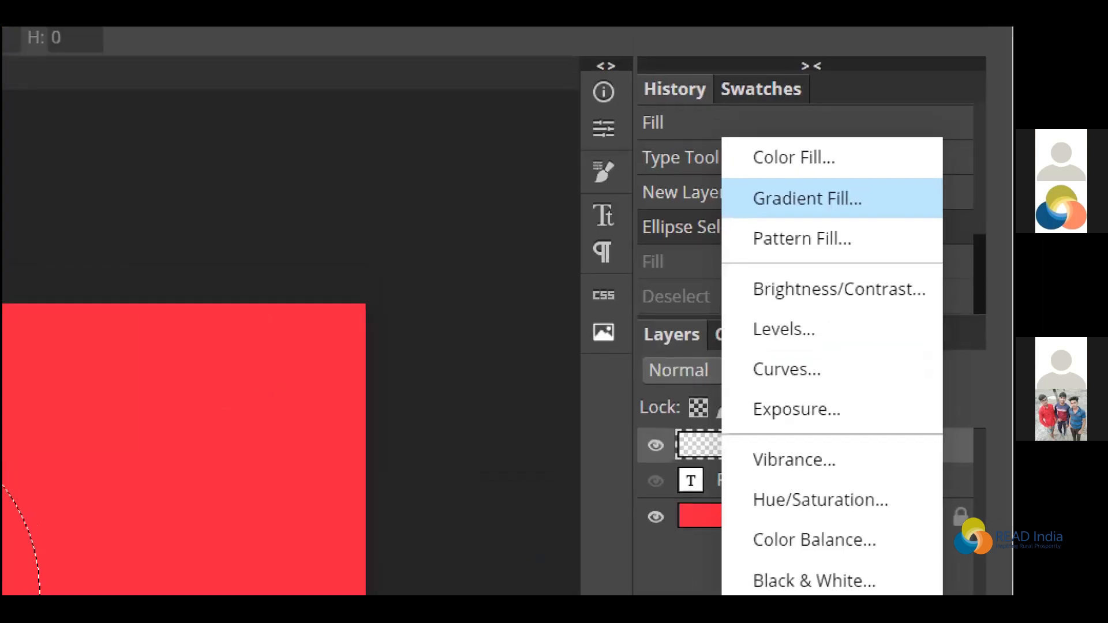
{"action": "mouse_move", "coordinate": [815, 142]}
{"action": "left_mouse_down"}
{"action": "mouse_move", "coordinate": [786, 148]}
{"action": "mouse_move", "coordinate": [762, 186]}
{"action": "mouse_move", "coordinate": [889, 177]}
{"action": "mouse_move", "coordinate": [866, 145]}
{"action": "left_mouse_up"}
{"action": "mouse_move", "coordinate": [882, 186]}
{"action": "left_mouse_down"}
{"action": "mouse_move", "coordinate": [788, 186]}
{"action": "mouse_move", "coordinate": [751, 225]}
{"action": "mouse_move", "coordinate": [889, 190]}
{"action": "mouse_move", "coordinate": [853, 229]}
{"action": "mouse_move", "coordinate": [753, 238]}
{"action": "mouse_move", "coordinate": [824, 271]}
{"action": "mouse_move", "coordinate": [883, 231]}
{"action": "mouse_move", "coordinate": [873, 222]}
{"action": "left_mouse_up"}
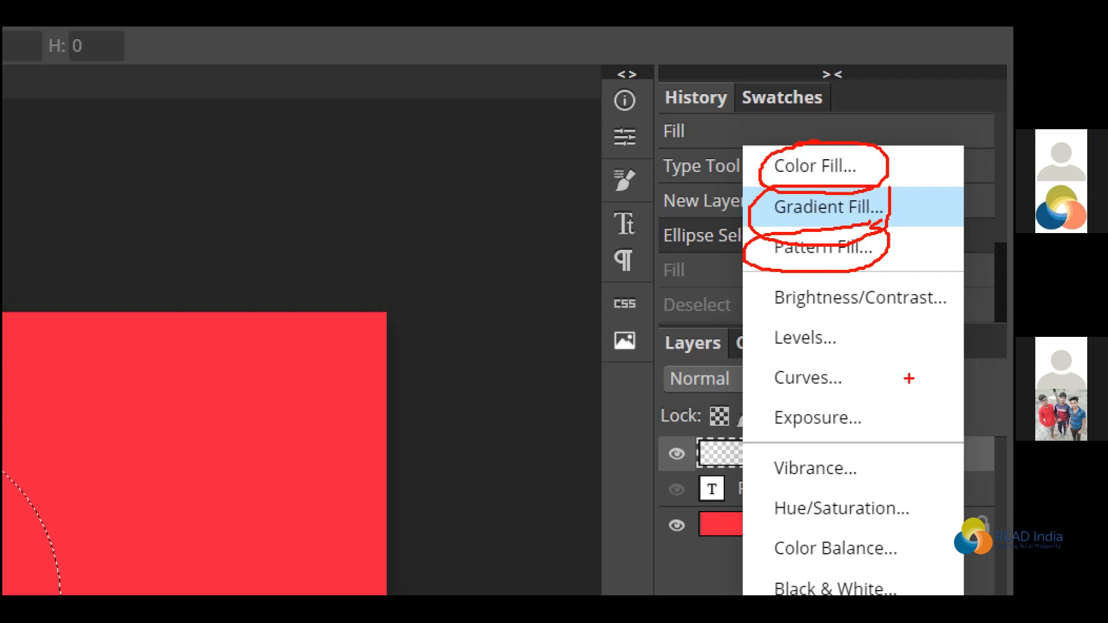
{"action": "key", "text": "ctrl+z"}
{"action": "key", "text": "ctrl+z"}
{"action": "key", "text": "ctrl+z"}
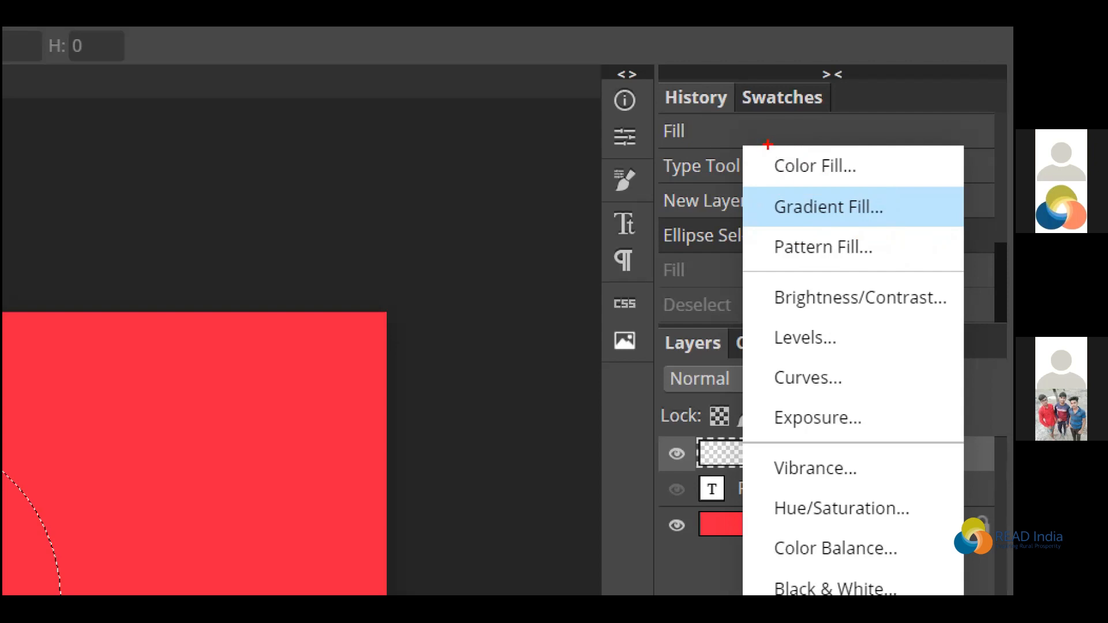
{"action": "mouse_move", "coordinate": [767, 145]}
{"action": "left_mouse_down"}
{"action": "mouse_move", "coordinate": [771, 184]}
{"action": "mouse_move", "coordinate": [878, 185]}
{"action": "mouse_move", "coordinate": [871, 166]}
{"action": "mouse_move", "coordinate": [829, 145]}
{"action": "left_mouse_up"}
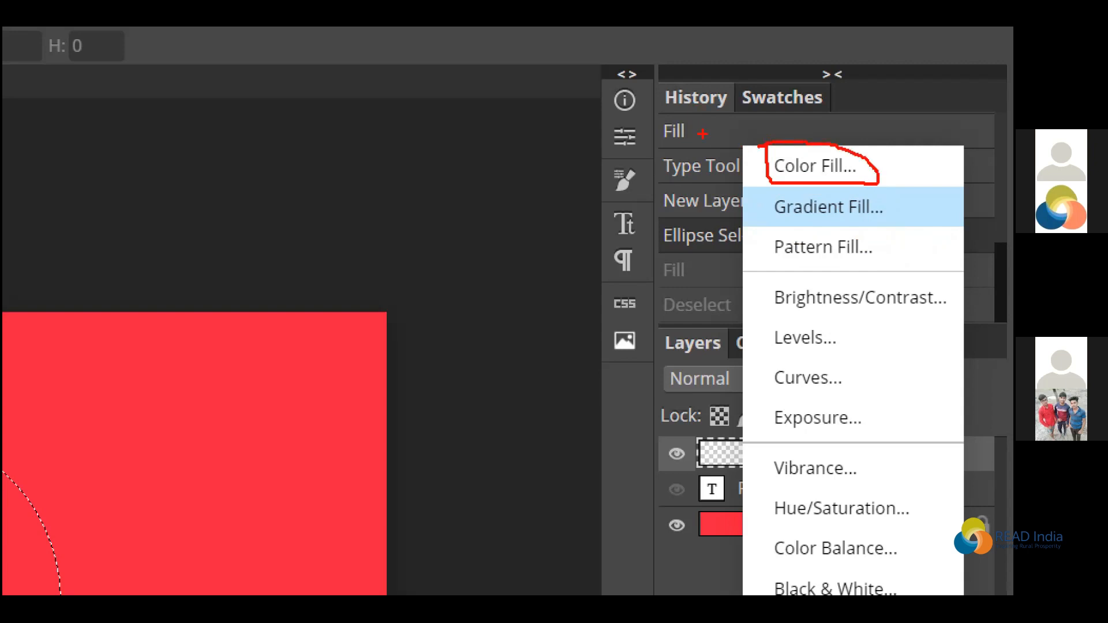
{"action": "mouse_move", "coordinate": [767, 191]}
{"action": "left_mouse_down"}
{"action": "mouse_move", "coordinate": [916, 179]}
{"action": "mouse_move", "coordinate": [912, 223]}
{"action": "mouse_move", "coordinate": [895, 238]}
{"action": "mouse_move", "coordinate": [750, 228]}
{"action": "mouse_move", "coordinate": [745, 214]}
{"action": "mouse_move", "coordinate": [771, 189]}
{"action": "left_mouse_up"}
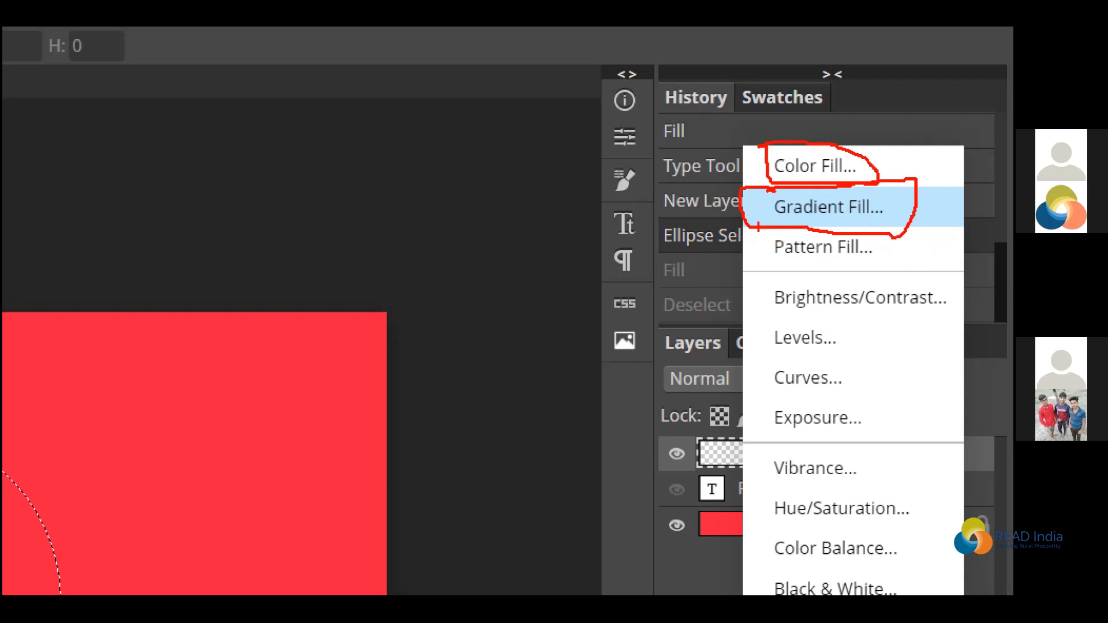
{"action": "left_click_drag", "start_coordinate": [758, 226], "coordinate": [772, 300]}
{"action": "key", "text": "Escape"}
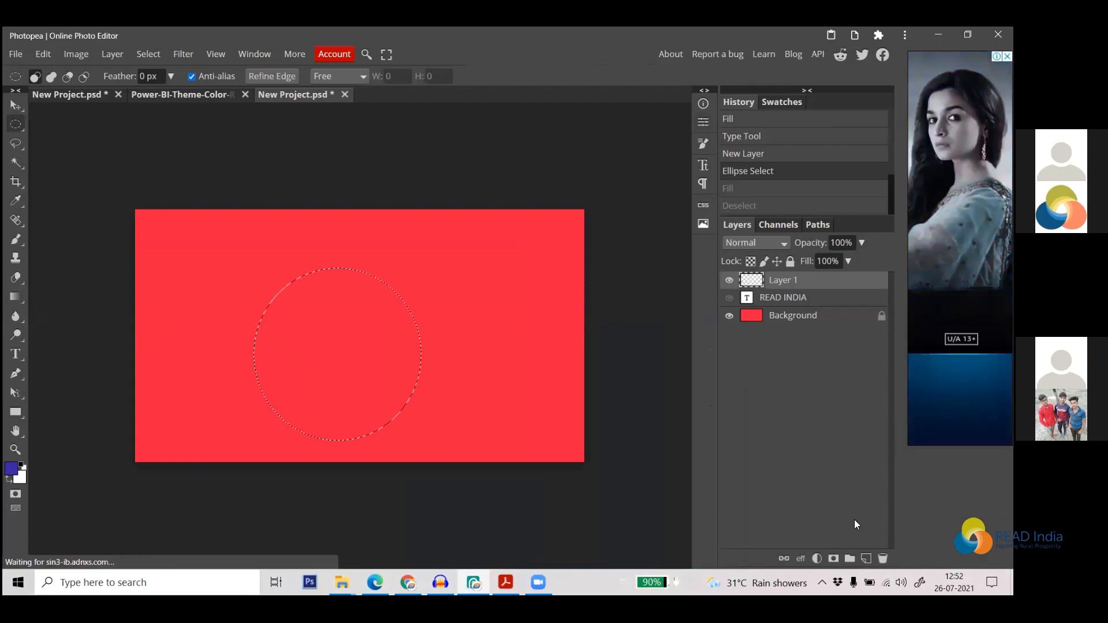
Start a Color Fill layer for the circular selection, move the Color Picker off the circle and outline its hue strip
{"action": "left_click", "coordinate": [816, 558]}
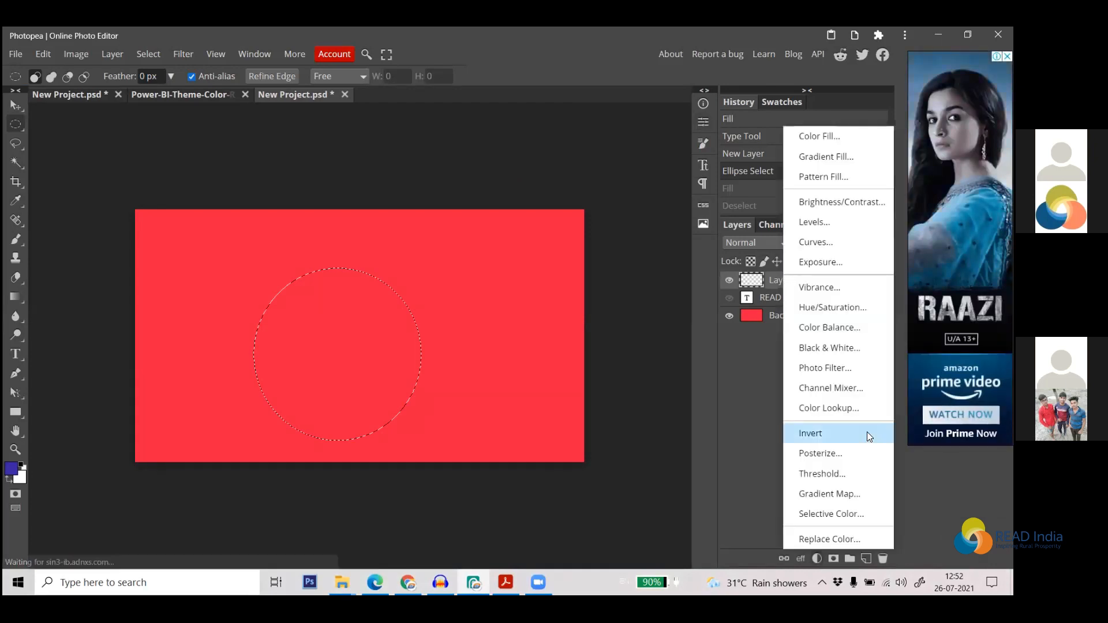
{"action": "left_click", "coordinate": [811, 136]}
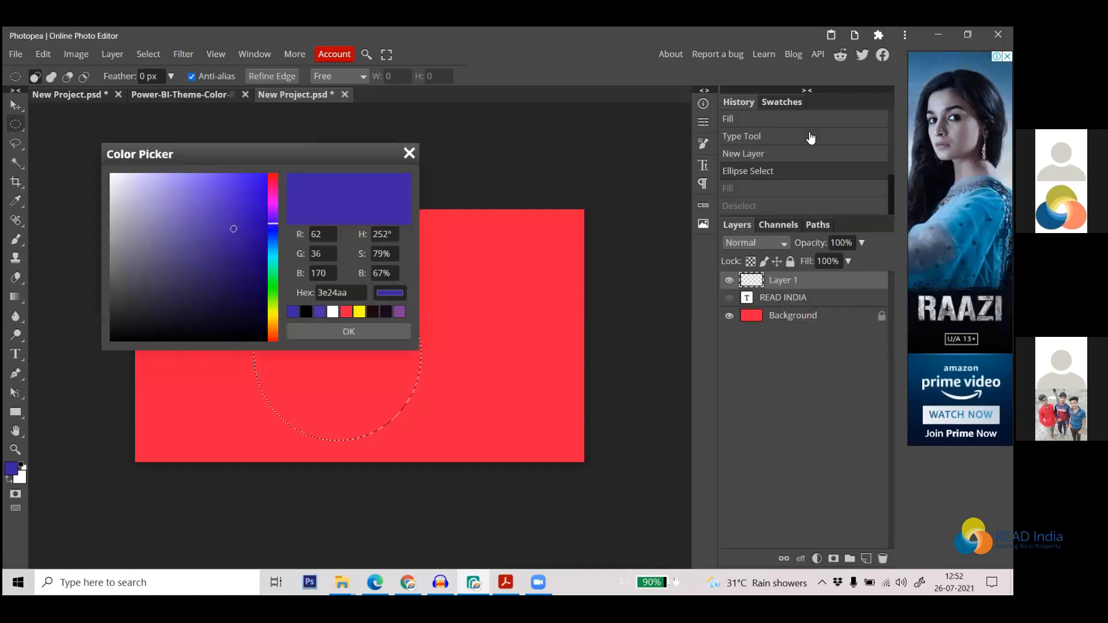
{"action": "left_click_drag", "start_coordinate": [251, 154], "coordinate": [713, 161]}
{"action": "left_click_drag", "start_coordinate": [644, 186], "coordinate": [595, 110]}
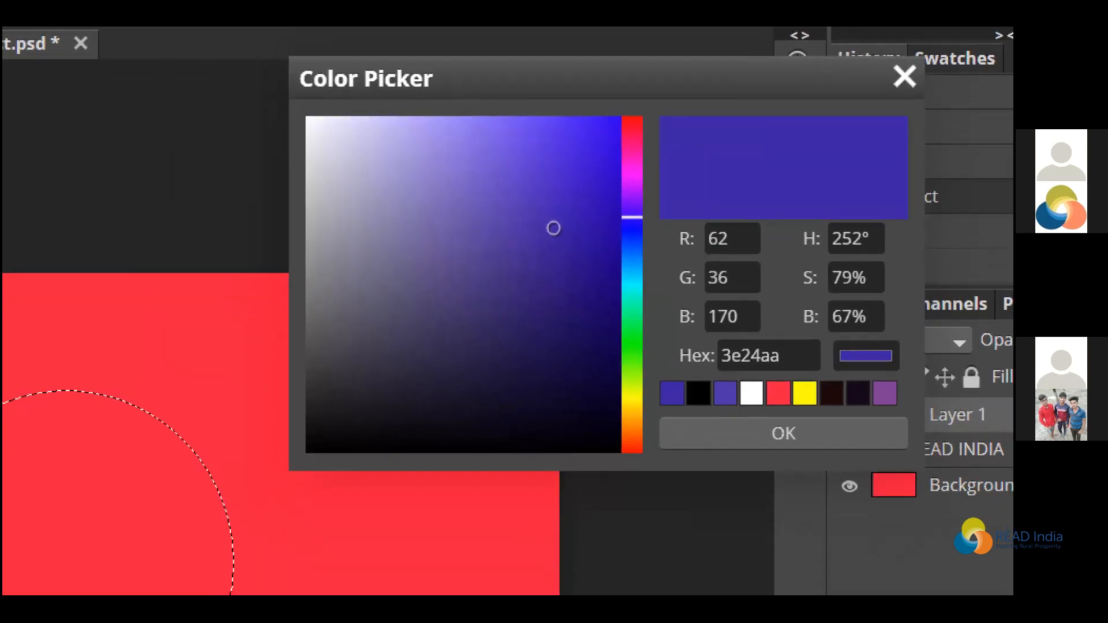
{"action": "mouse_move", "coordinate": [603, 115]}
{"action": "left_mouse_down"}
{"action": "mouse_move", "coordinate": [586, 211]}
{"action": "mouse_move", "coordinate": [600, 484]}
{"action": "mouse_move", "coordinate": [625, 486]}
{"action": "mouse_move", "coordinate": [642, 456]}
{"action": "left_mouse_up"}
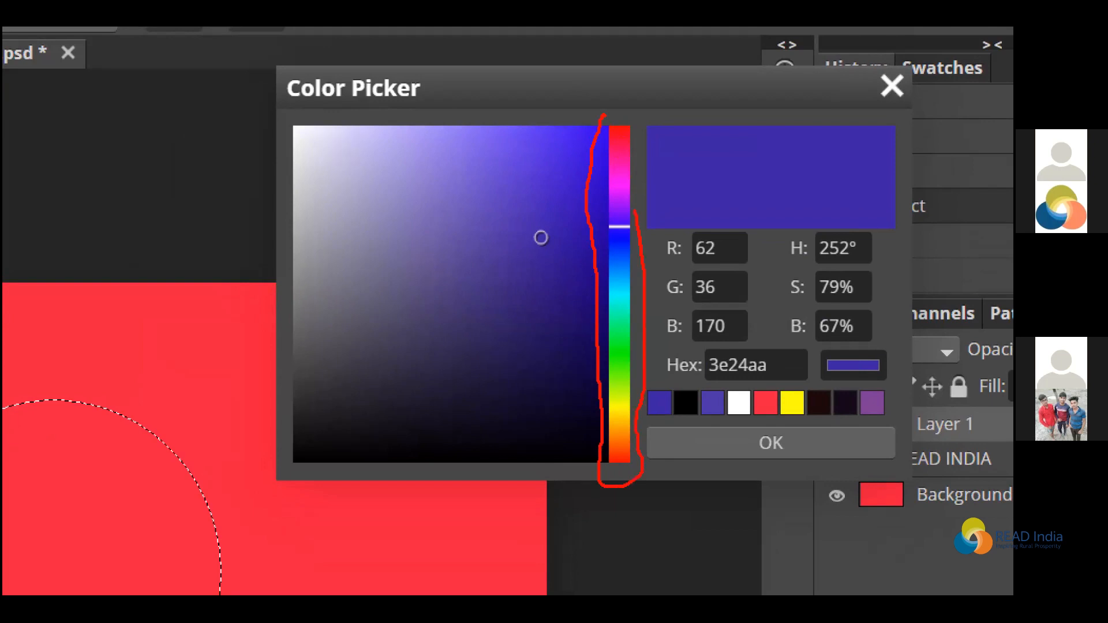
{"action": "mouse_move", "coordinate": [629, 130]}
{"action": "left_mouse_down"}
{"action": "mouse_move", "coordinate": [629, 105]}
{"action": "mouse_move", "coordinate": [603, 113]}
{"action": "left_mouse_up"}
{"action": "mouse_move", "coordinate": [731, 347]}
{"action": "left_mouse_down"}
{"action": "mouse_move", "coordinate": [749, 378]}
{"action": "mouse_move", "coordinate": [770, 376]}
{"action": "mouse_move", "coordinate": [741, 352]}
{"action": "left_mouse_up"}
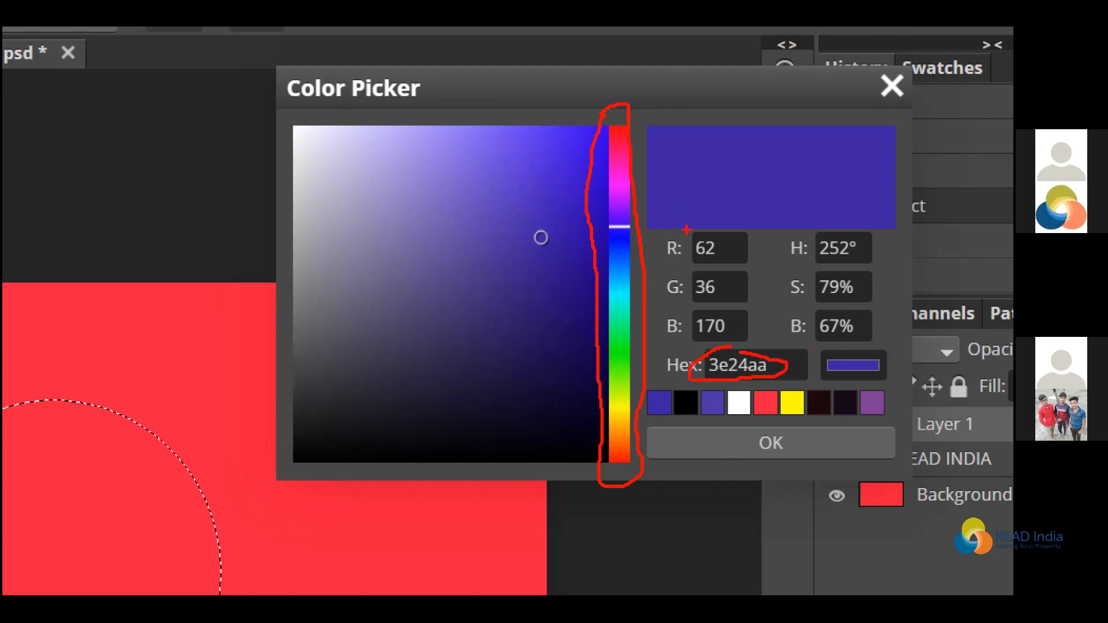
{"action": "mouse_move", "coordinate": [688, 283]}
{"action": "left_mouse_down"}
{"action": "mouse_move", "coordinate": [696, 345]}
{"action": "mouse_move", "coordinate": [729, 347]}
{"action": "mouse_move", "coordinate": [759, 325]}
{"action": "mouse_move", "coordinate": [765, 228]}
{"action": "mouse_move", "coordinate": [736, 210]}
{"action": "mouse_move", "coordinate": [691, 229]}
{"action": "left_mouse_up"}
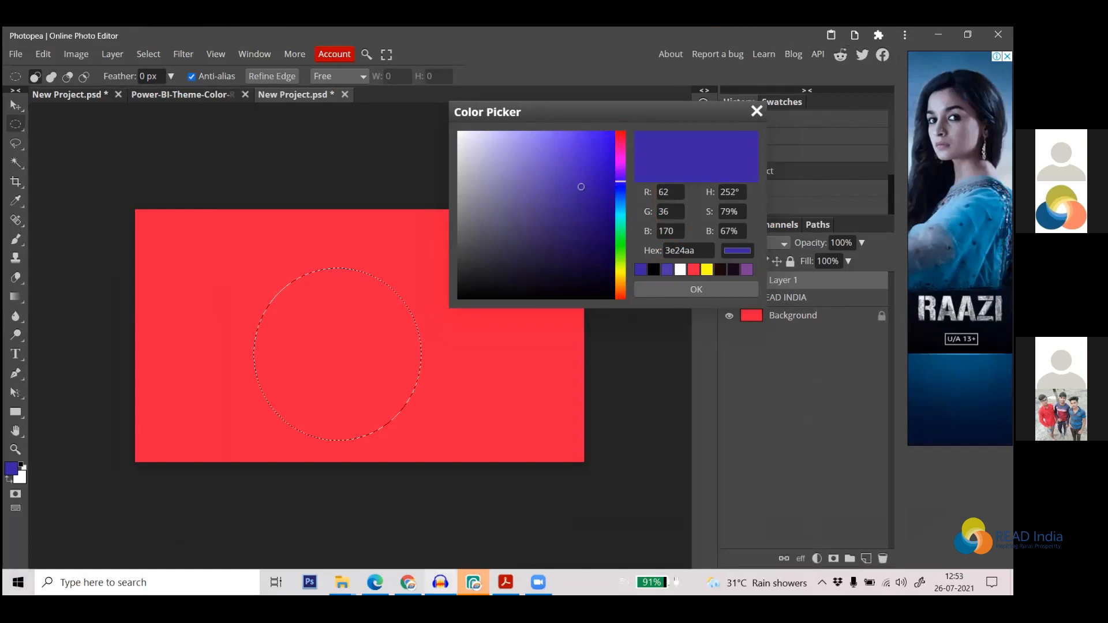
Switch to Chrome and run a Google image search for "rgb color wheel"
{"action": "key", "text": "alt+Tab"}
{"action": "triple_click", "coordinate": [107, 111]}
{"action": "type", "text": "rgb"}
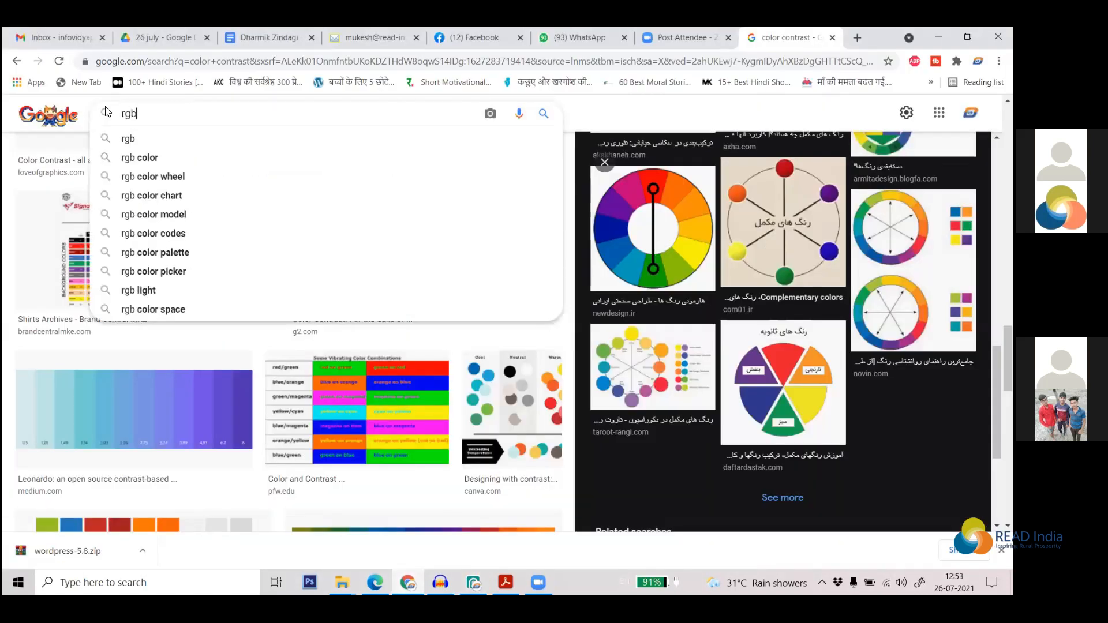
{"action": "left_click", "coordinate": [148, 177]}
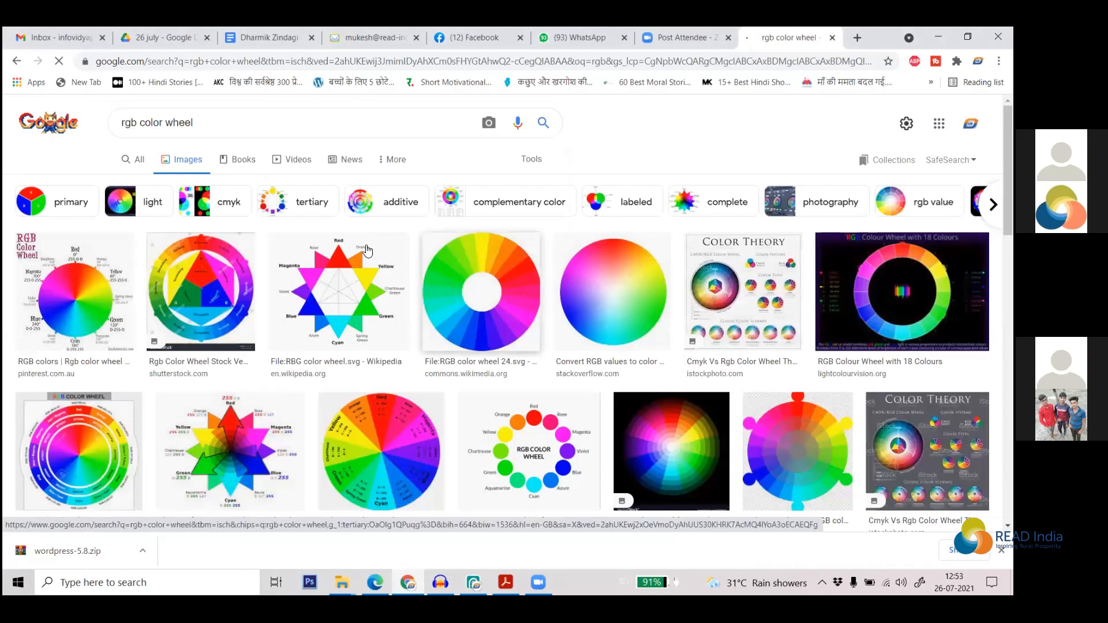
Browse the colour wheel results and open the preview of an image with overlapping red, green and blue circles
{"action": "scroll", "coordinate": [370, 260], "scroll_direction": "down", "scroll_amount": 1}
{"action": "scroll", "coordinate": [430, 276], "scroll_direction": "down", "scroll_amount": 2}
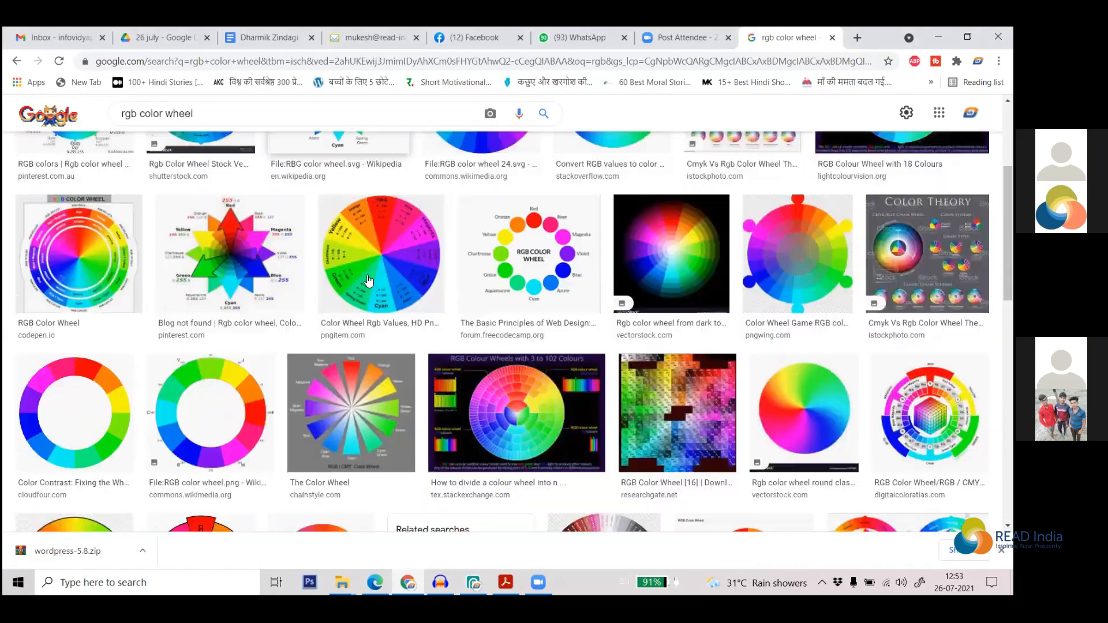
{"action": "scroll", "coordinate": [823, 320], "scroll_direction": "down", "scroll_amount": 2}
{"action": "scroll", "coordinate": [811, 312], "scroll_direction": "down", "scroll_amount": 1}
{"action": "scroll", "coordinate": [445, 281], "scroll_direction": "down", "scroll_amount": 2}
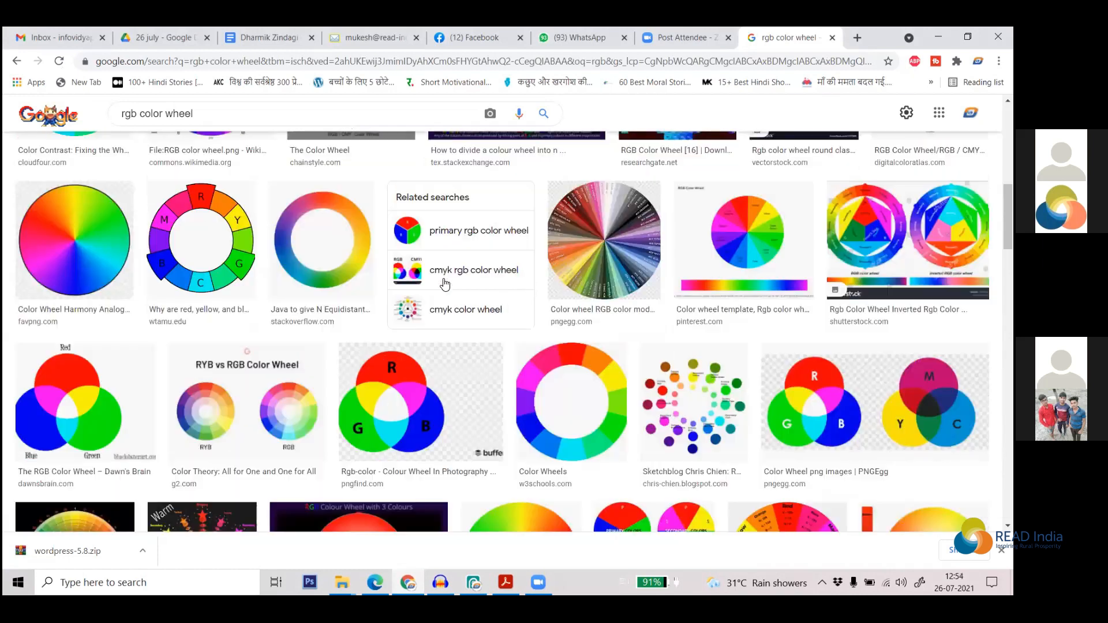
{"action": "scroll", "coordinate": [742, 280], "scroll_direction": "down", "scroll_amount": 2}
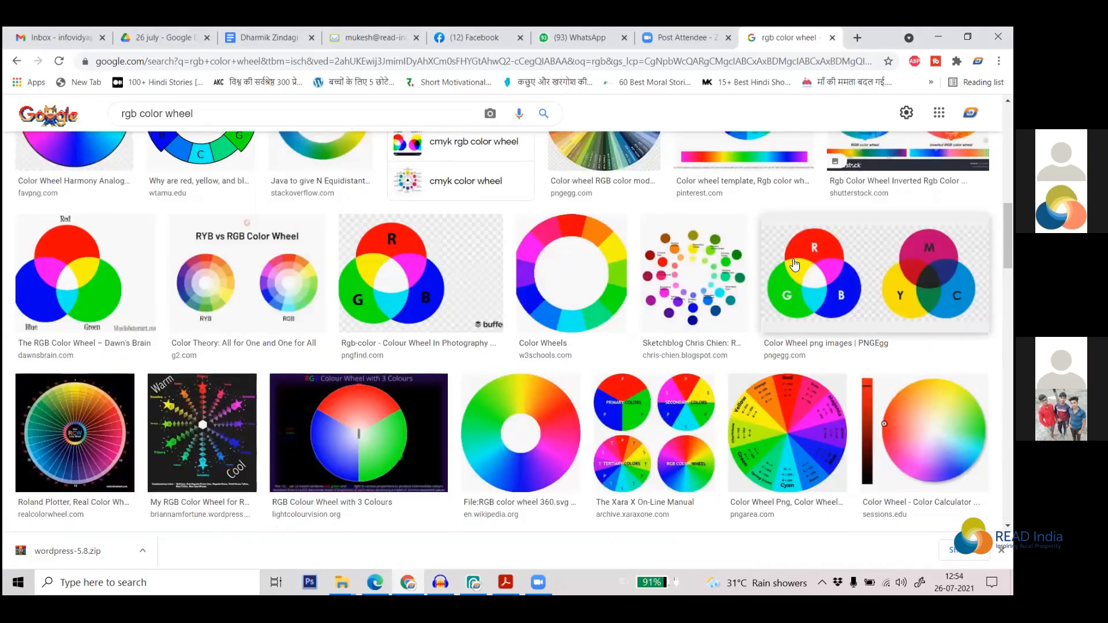
{"action": "left_click", "coordinate": [796, 265]}
{"action": "scroll", "coordinate": [905, 268], "scroll_direction": "down", "scroll_amount": 2}
{"action": "scroll", "coordinate": [903, 272], "scroll_direction": "up", "scroll_amount": 2}
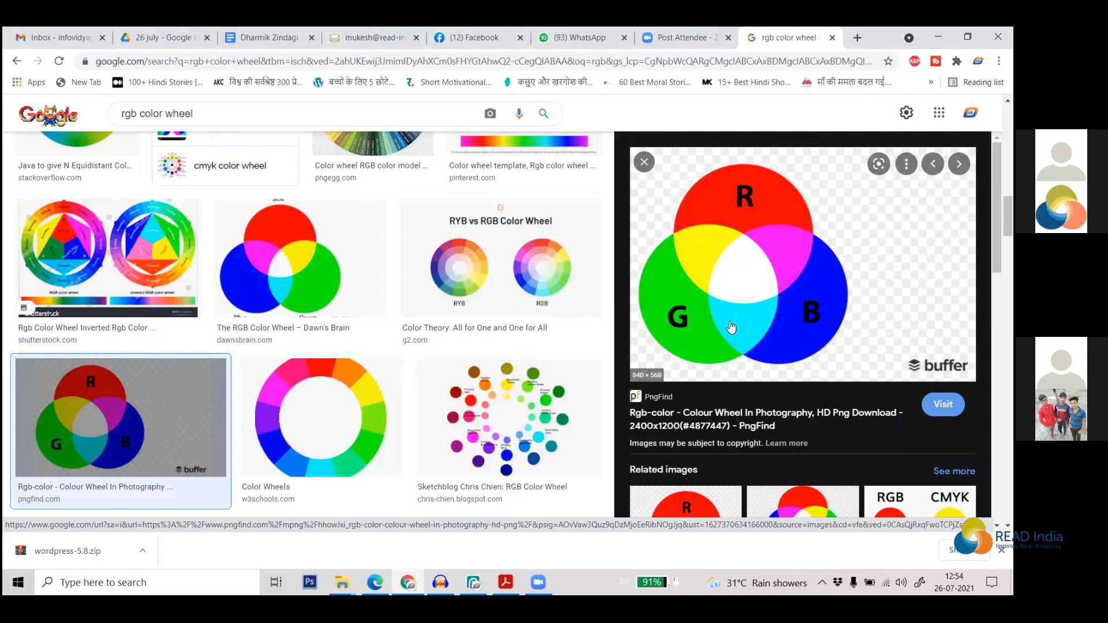
Examine the related images and the remaining RGB colour wheel results for how the colours are arranged and mixed
{"action": "scroll", "coordinate": [823, 345], "scroll_direction": "down", "scroll_amount": 5}
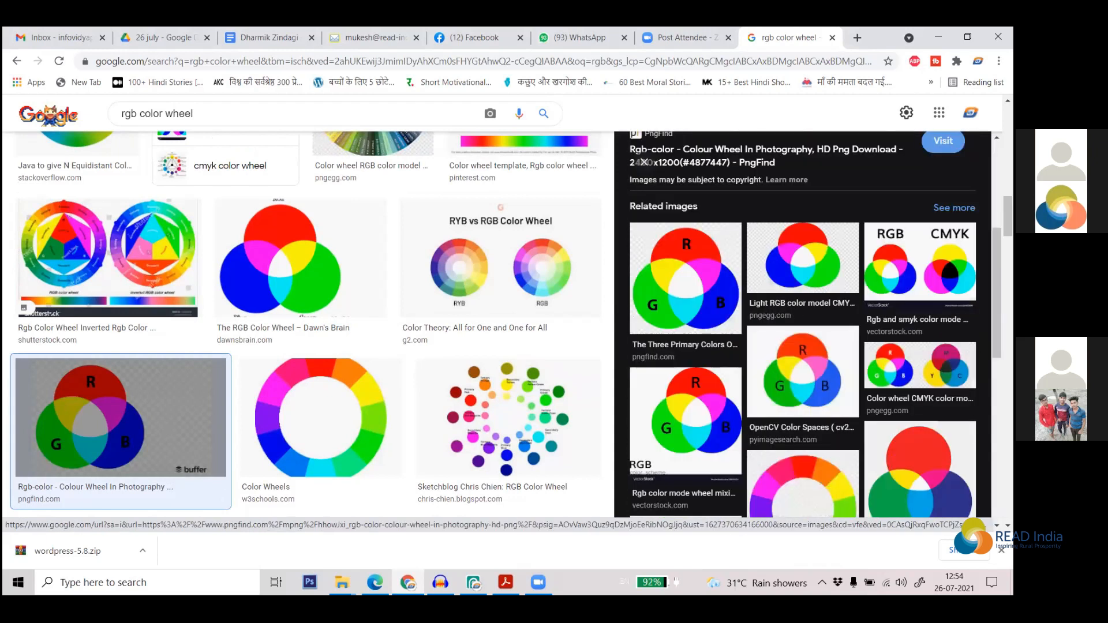
{"action": "scroll", "coordinate": [803, 324], "scroll_direction": "down", "scroll_amount": 5}
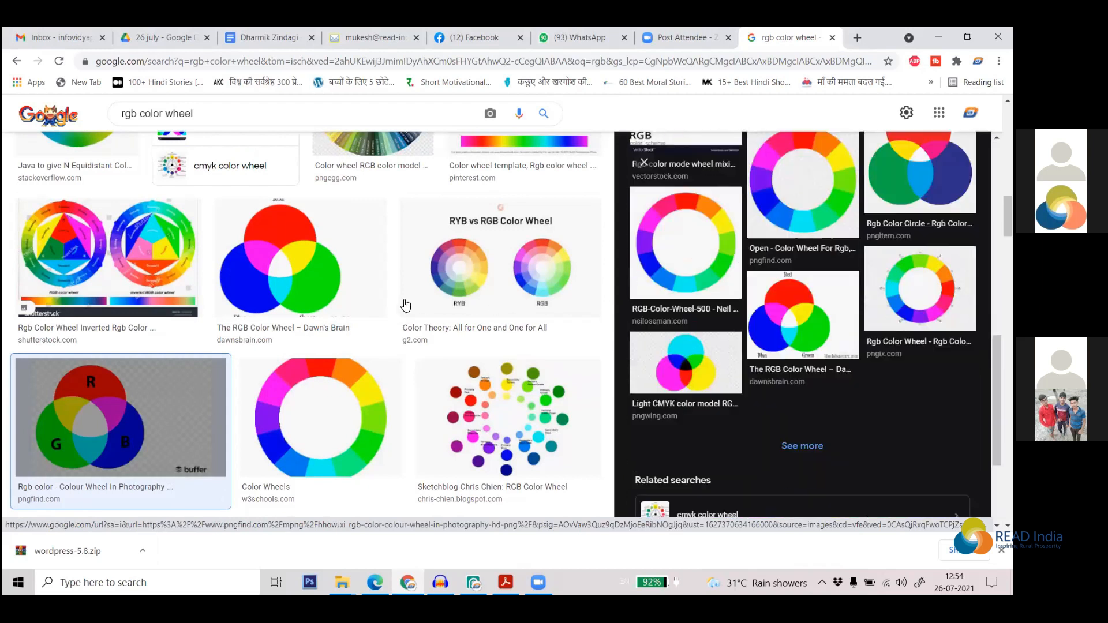
{"action": "scroll", "coordinate": [441, 314], "scroll_direction": "down", "scroll_amount": 5}
{"action": "scroll", "coordinate": [579, 329], "scroll_direction": "down", "scroll_amount": 10}
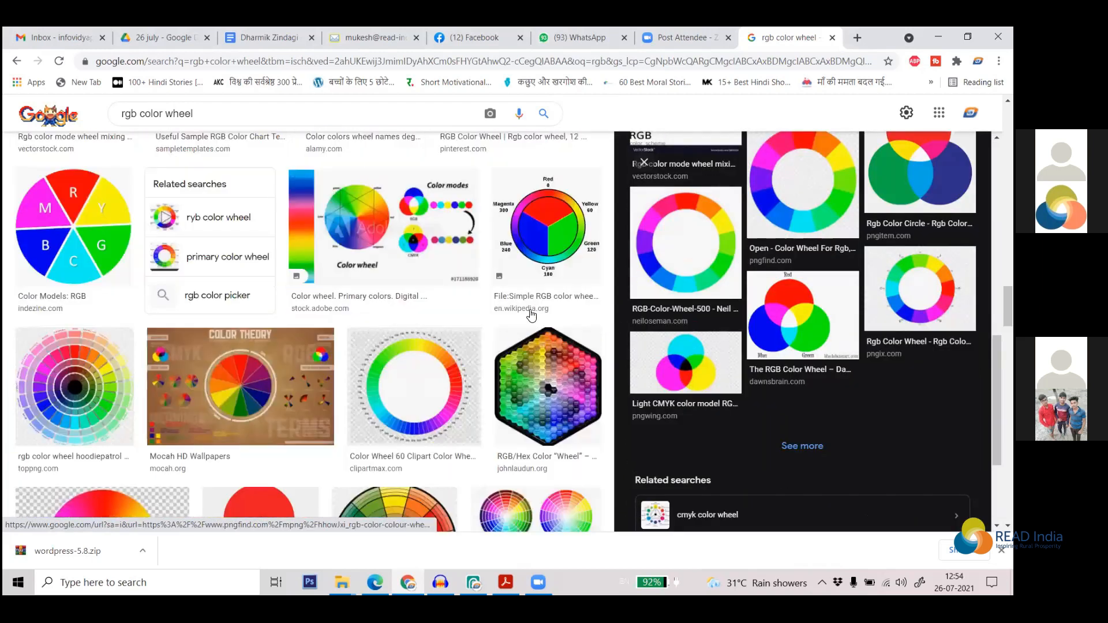
{"action": "scroll", "coordinate": [529, 232], "scroll_direction": "up", "scroll_amount": 5}
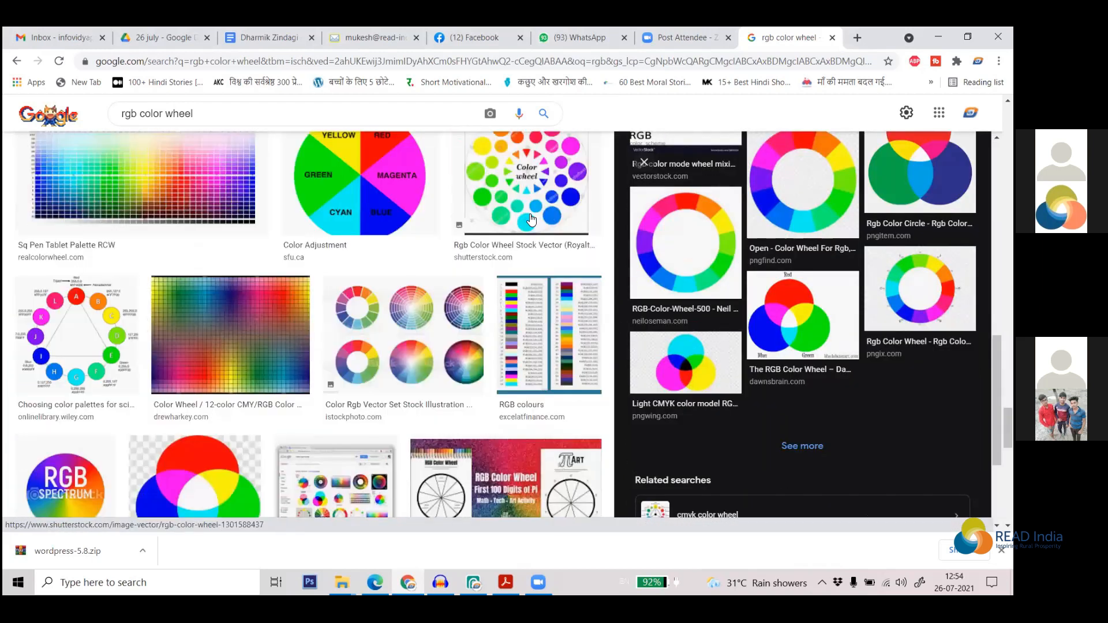
{"action": "scroll", "coordinate": [444, 272], "scroll_direction": "up", "scroll_amount": 5}
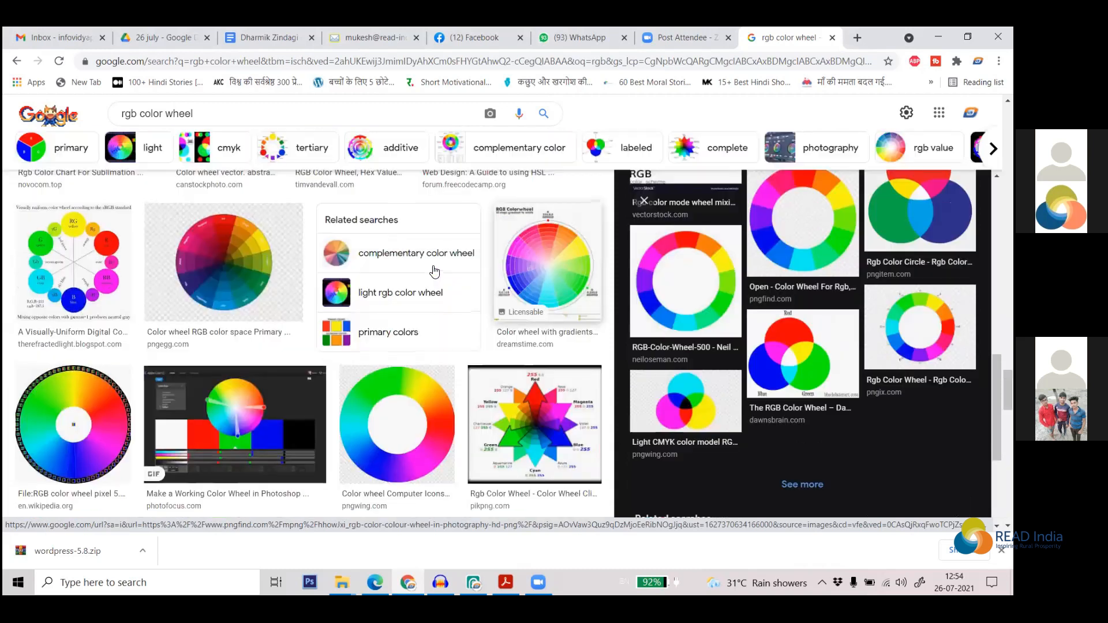
{"action": "scroll", "coordinate": [366, 252], "scroll_direction": "up", "scroll_amount": 5}
{"action": "scroll", "coordinate": [361, 222], "scroll_direction": "up", "scroll_amount": 8}
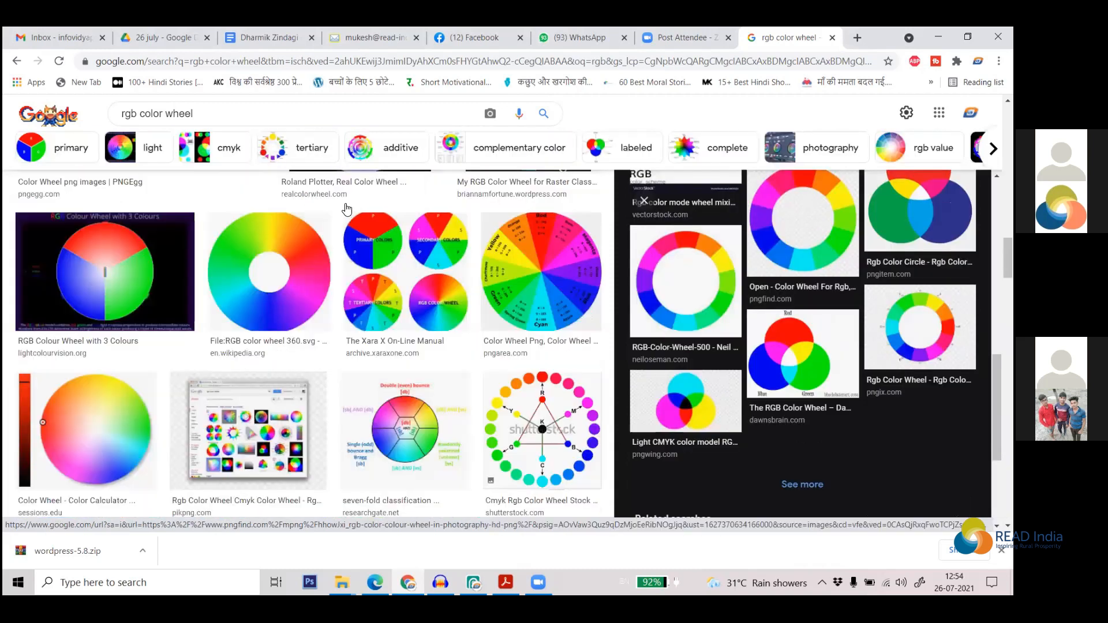
{"action": "scroll", "coordinate": [393, 177], "scroll_direction": "up", "scroll_amount": 5}
{"action": "scroll", "coordinate": [407, 166], "scroll_direction": "up", "scroll_amount": 5}
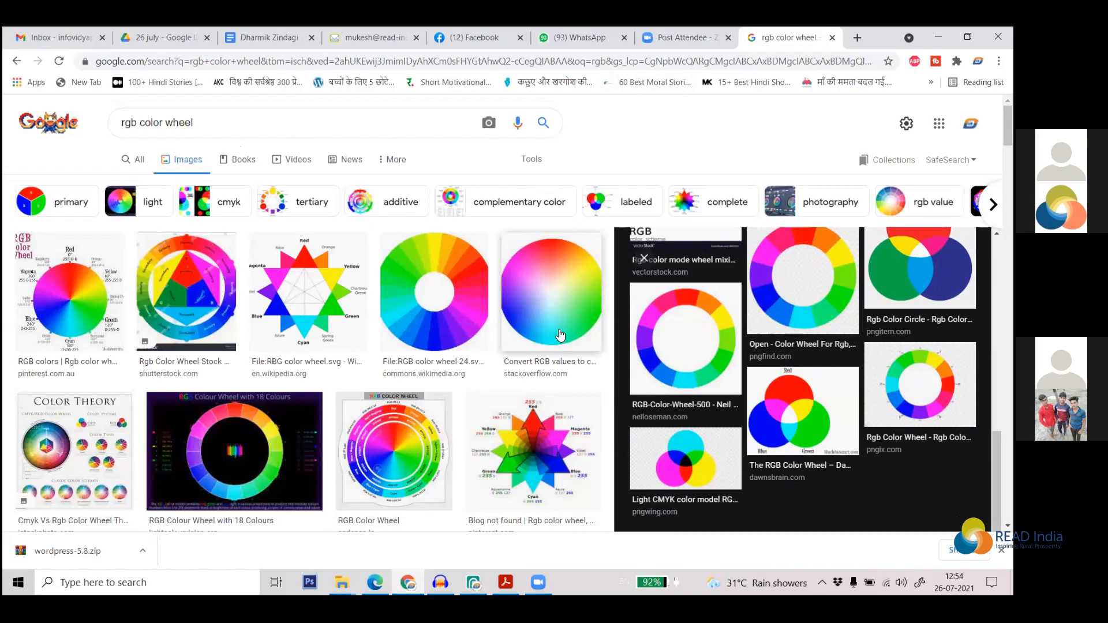
Return to Photopea and fill the circular selection with magenta, hex e817e0
{"action": "left_click", "coordinate": [474, 583]}
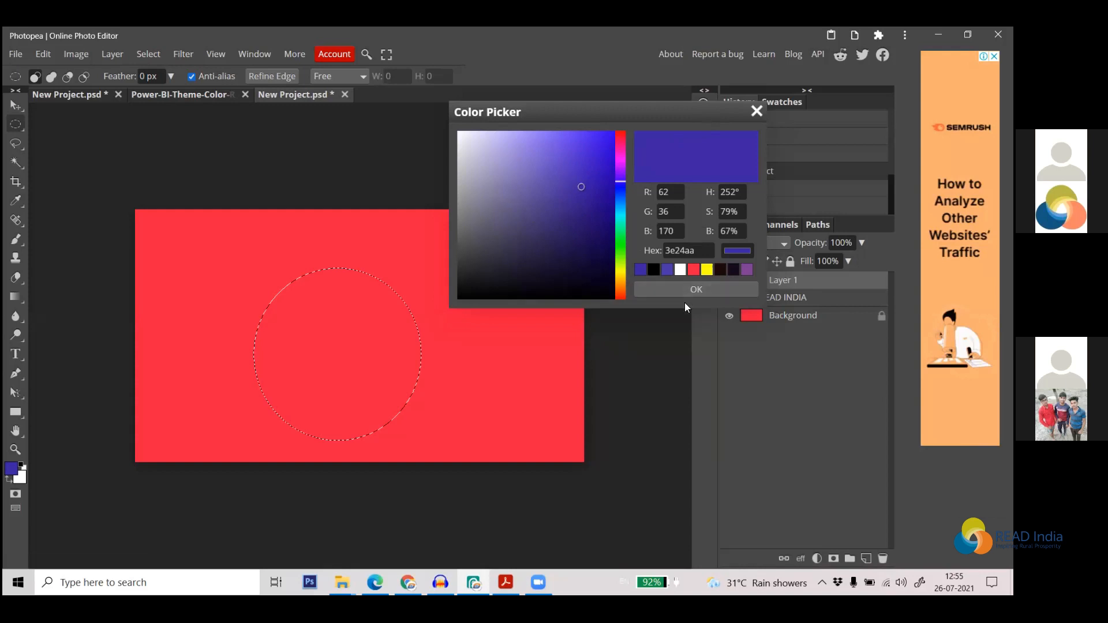
{"action": "left_click", "coordinate": [621, 159]}
{"action": "left_click", "coordinate": [599, 147]}
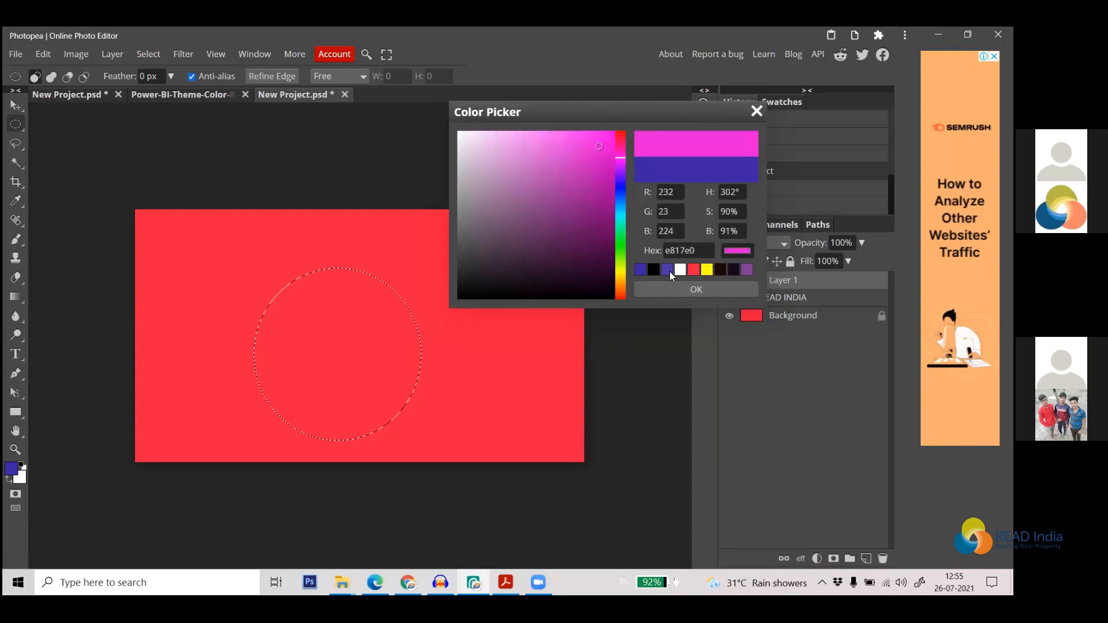
{"action": "left_click", "coordinate": [706, 289]}
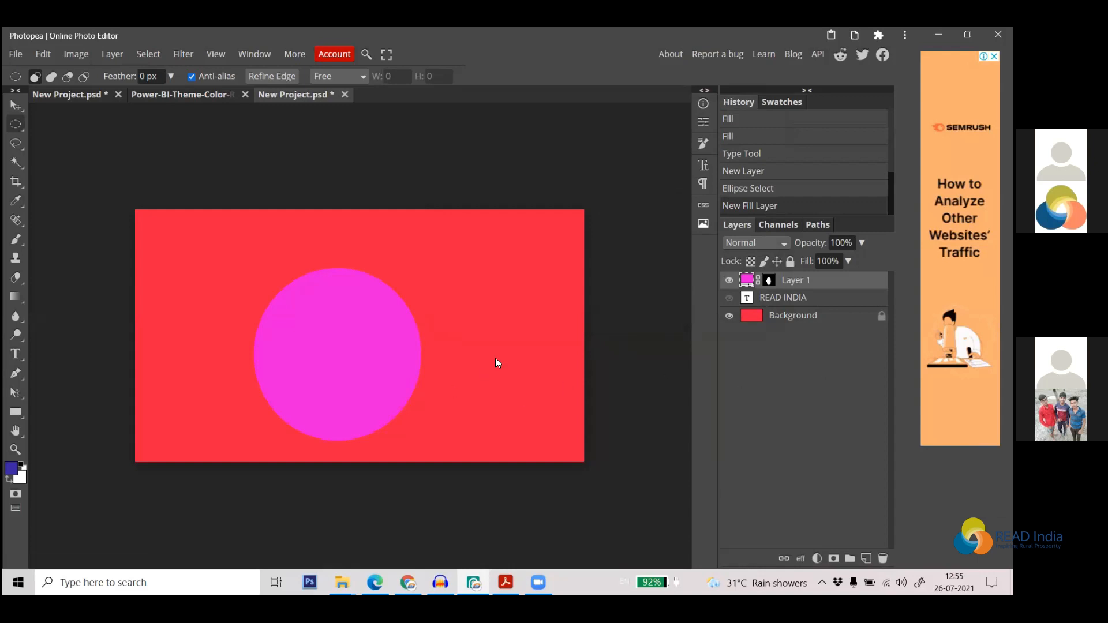
Set the foreground colour to bright blue, hex 461fe9
{"action": "left_click", "coordinate": [13, 470]}
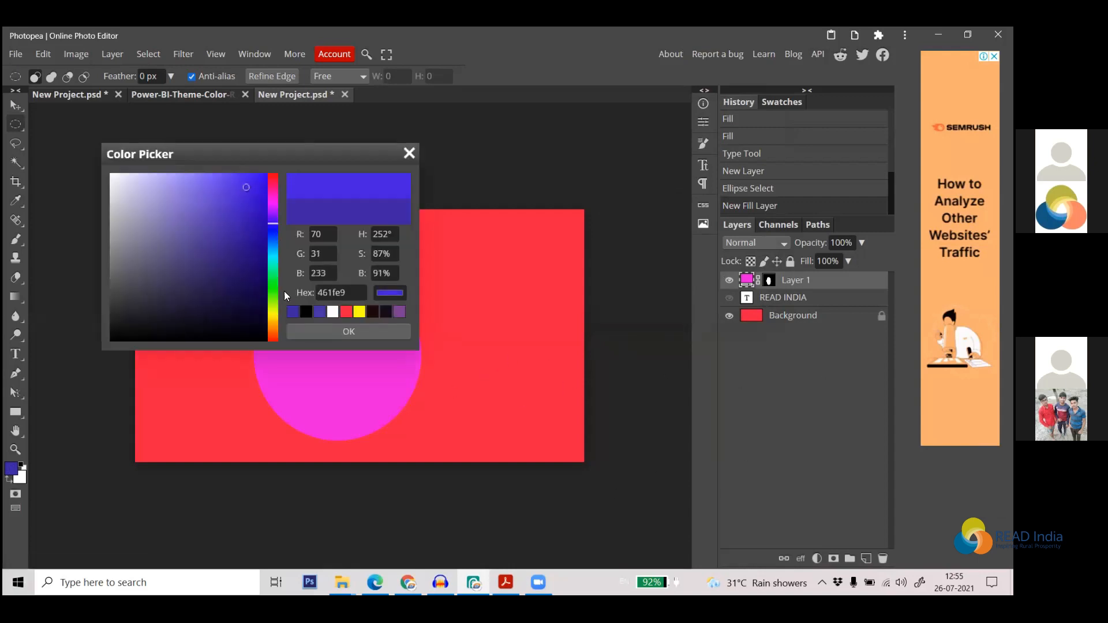
{"action": "left_click", "coordinate": [336, 330]}
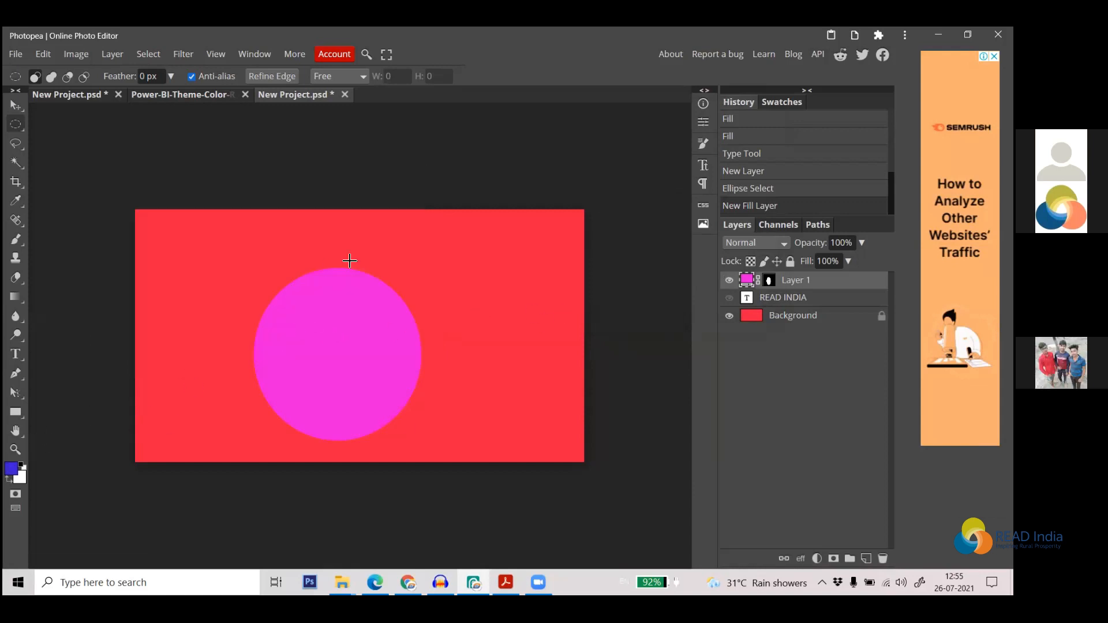
Try a red Color Fill layer above the circle, and undo both it and the magenta circle fill
{"action": "left_click", "coordinate": [815, 559]}
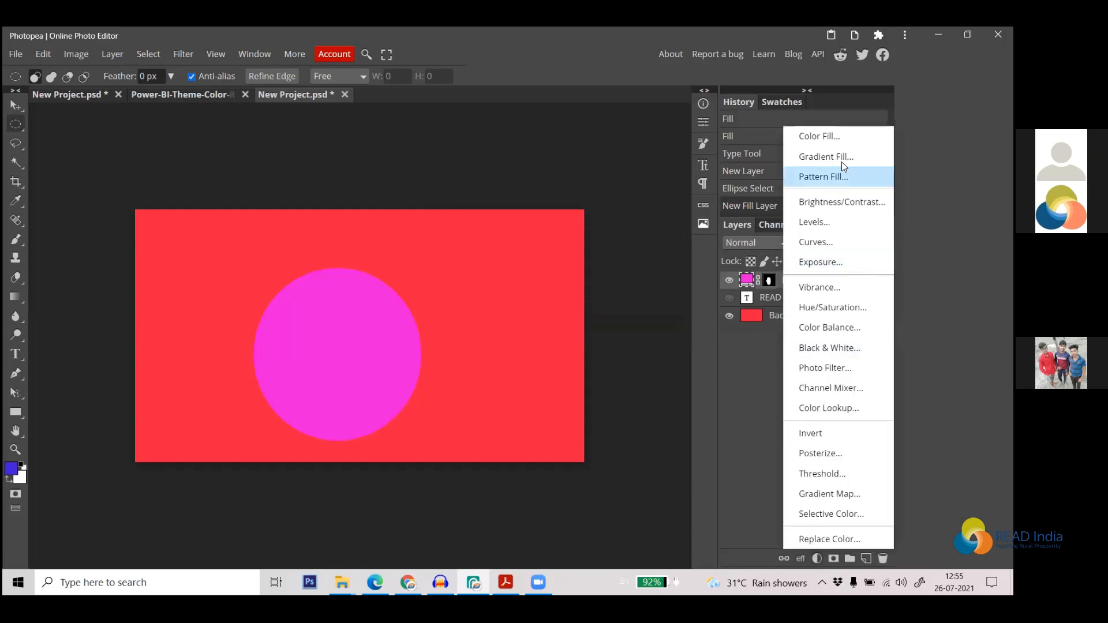
{"action": "left_click", "coordinate": [841, 135]}
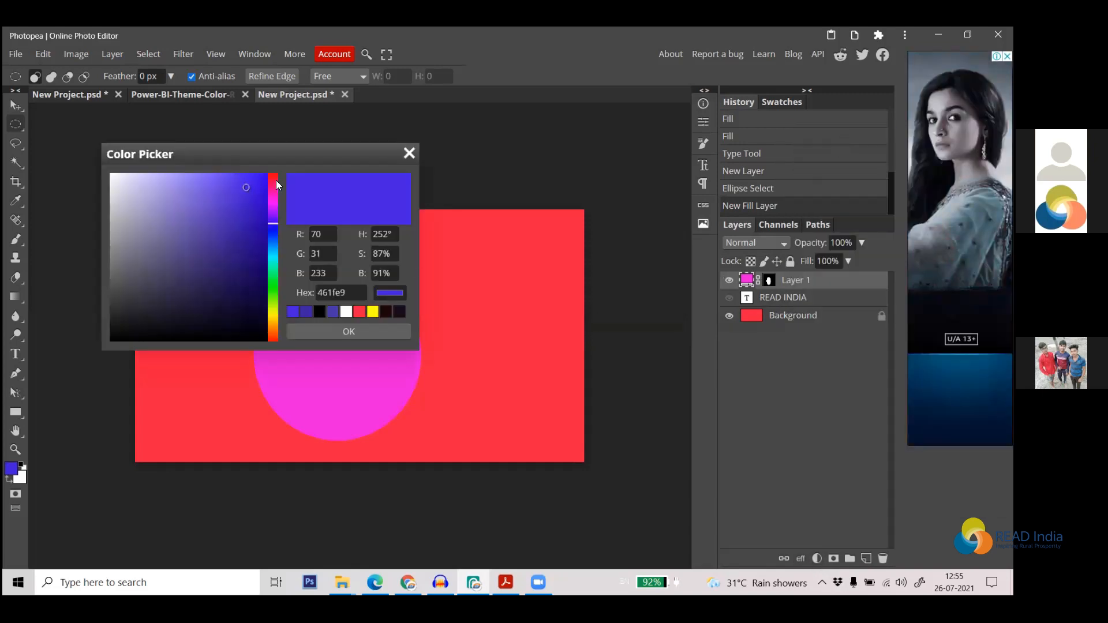
{"action": "left_click", "coordinate": [359, 312]}
{"action": "left_click", "coordinate": [352, 330]}
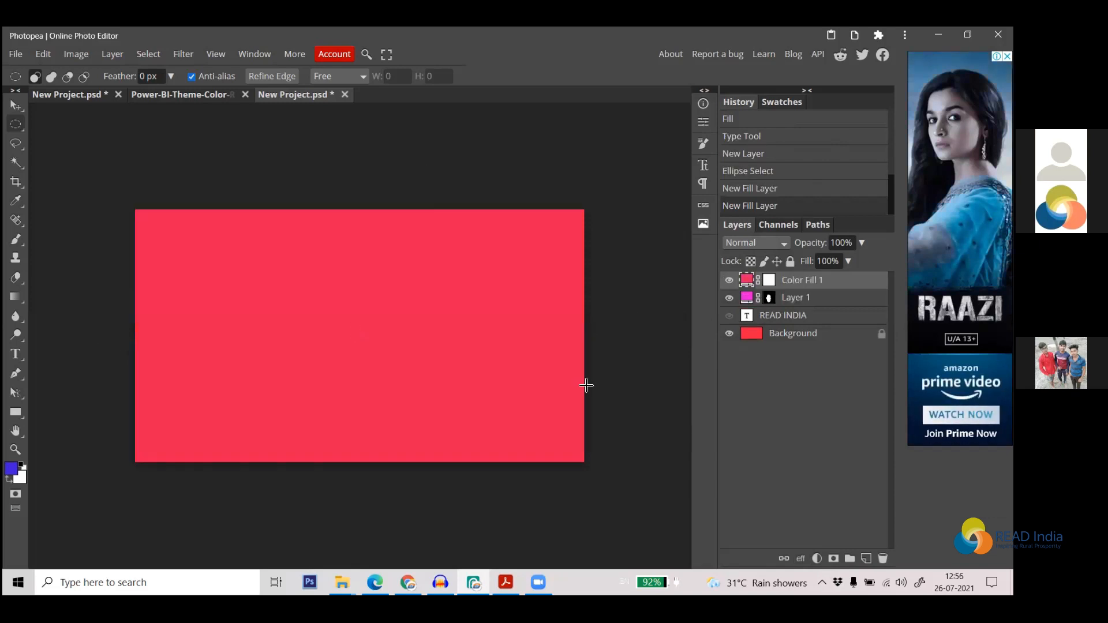
{"action": "key", "text": "ctrl+z"}
{"action": "key", "text": "ctrl+z"}
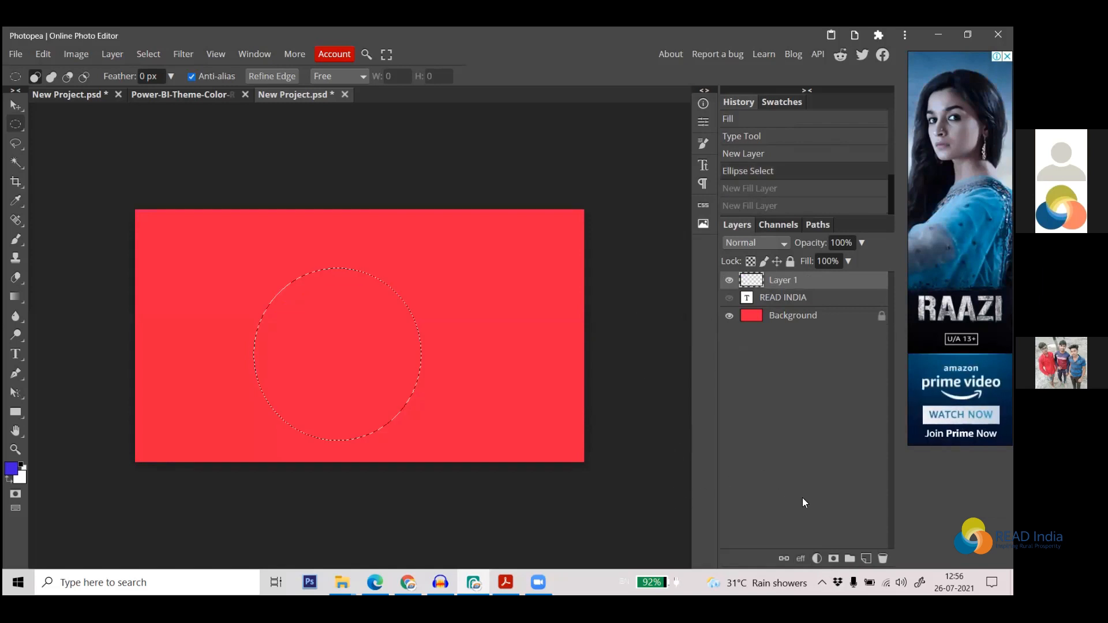
Try a Gradient Fill on the circular selection, and undo back to before the empty layer above the READ INDIA text was added
{"action": "left_click", "coordinate": [817, 559]}
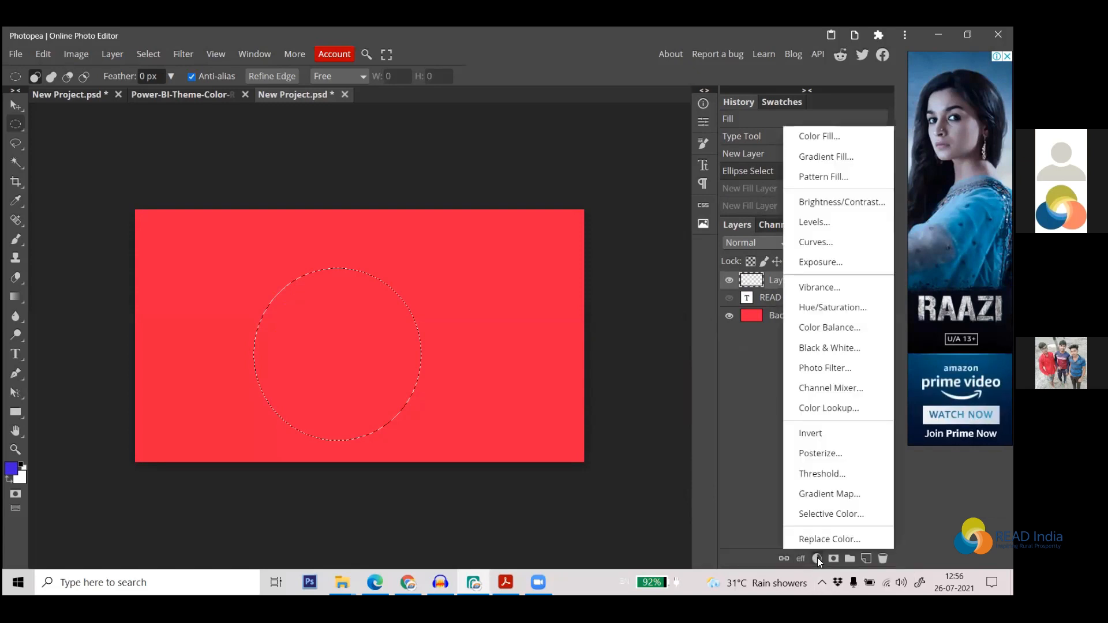
{"action": "double_click", "coordinate": [841, 163]}
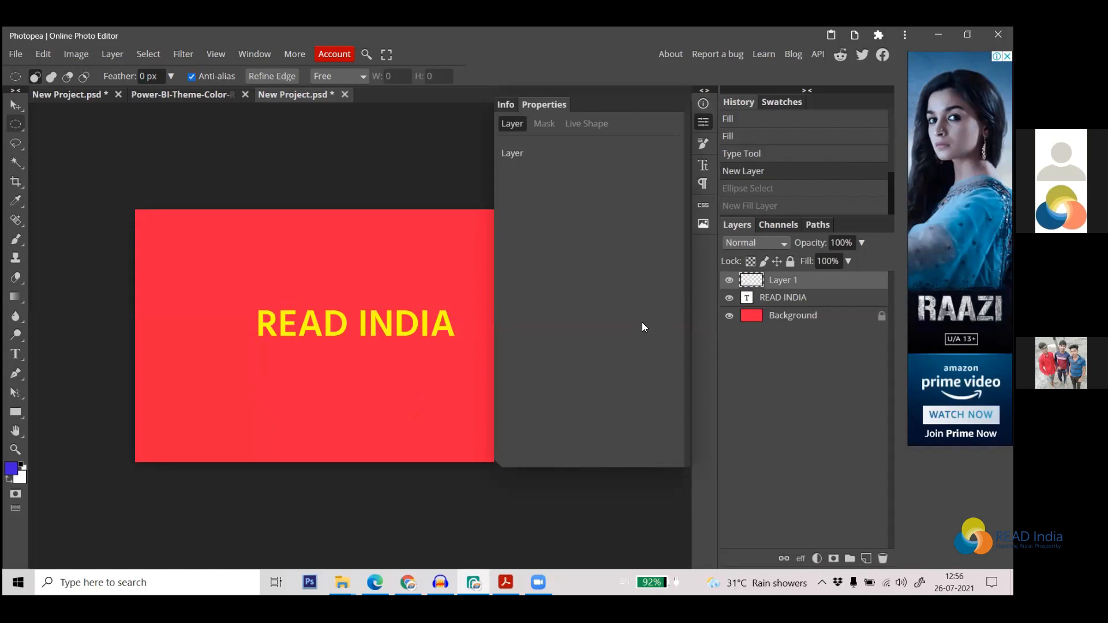
{"action": "key", "text": "ctrl+z"}
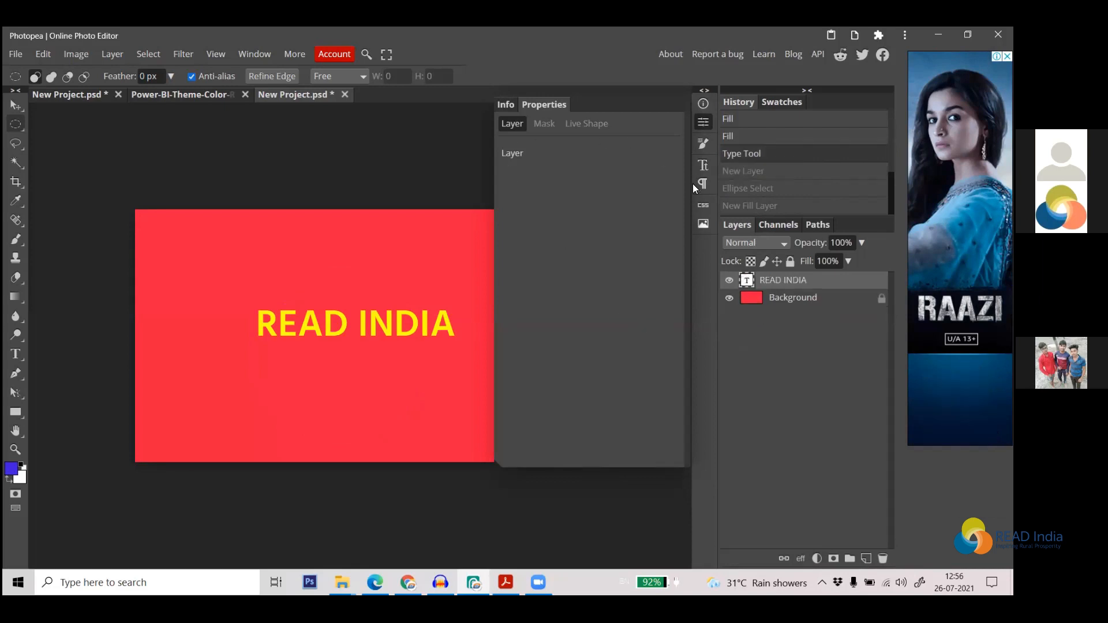
{"action": "left_click", "coordinate": [702, 123]}
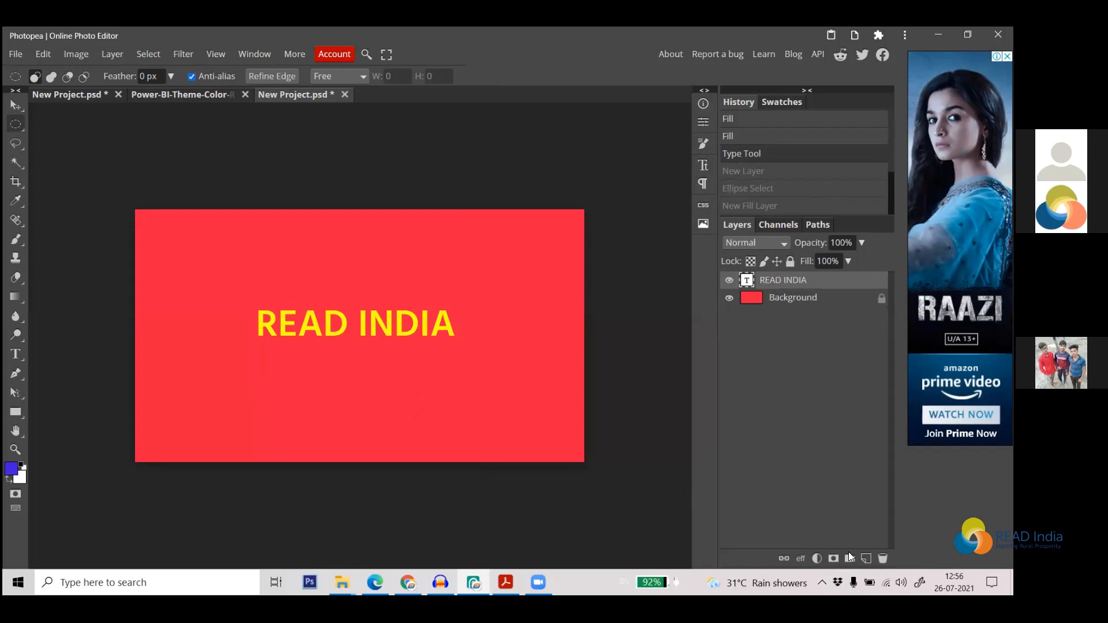
Add a new empty layer above the READ INDIA text layer and hide the text layer
{"action": "left_click", "coordinate": [866, 558]}
{"action": "left_click", "coordinate": [730, 297]}
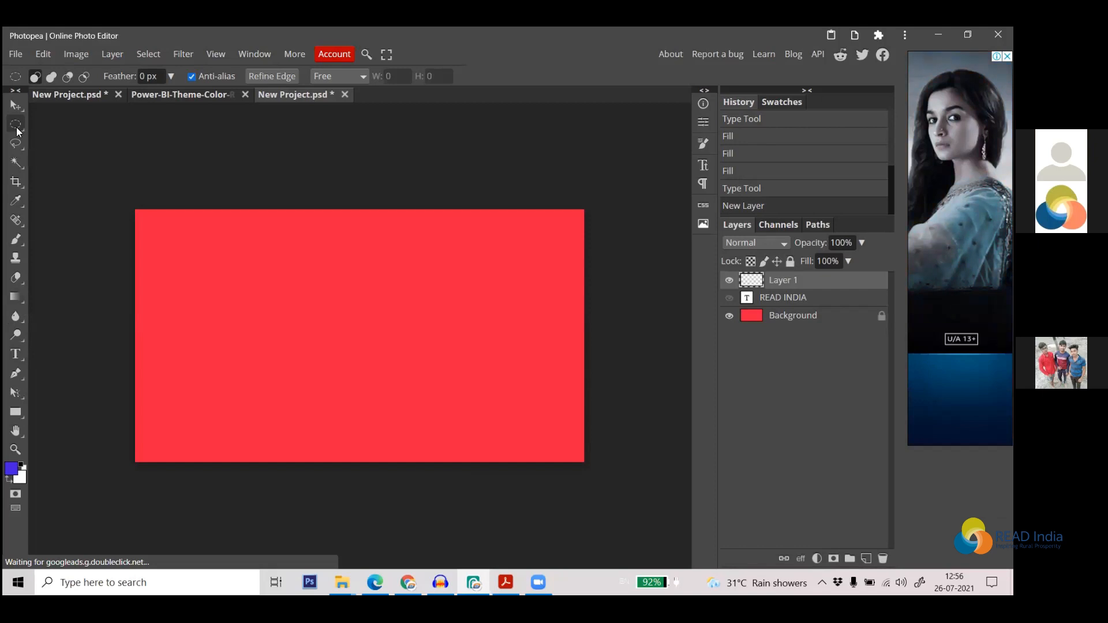
Make a circular selection slightly left of the canvas centre and fill it with a linear black-to-white Gradient Fill
{"action": "left_click_drag", "start_coordinate": [232, 245], "coordinate": [412, 425]}
{"action": "left_click", "coordinate": [816, 558]}
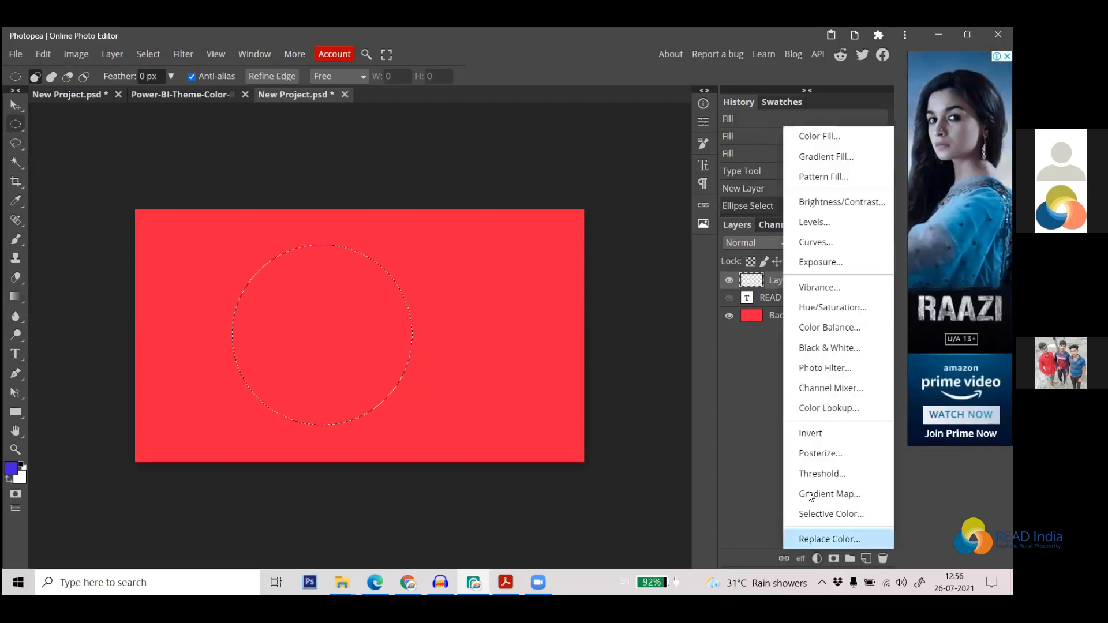
{"action": "left_click", "coordinate": [824, 160]}
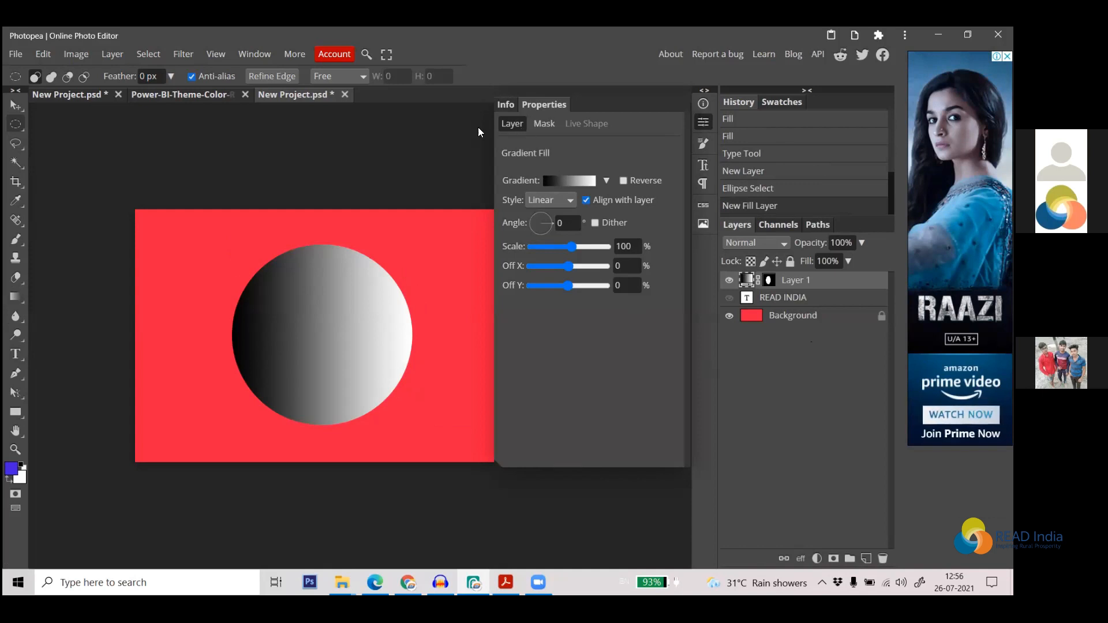
{"action": "left_click", "coordinate": [703, 122]}
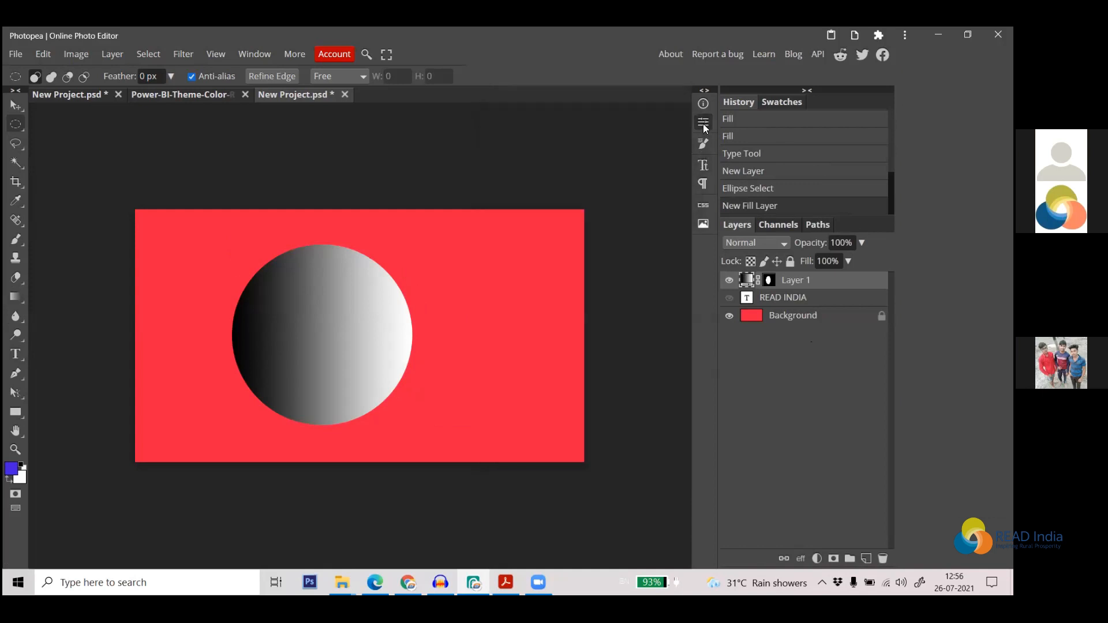
Give the circle a drop shadow at 133° with distance 125 px, spread 21% and size 123 px, and move the circle slightly up and right
{"action": "left_click", "coordinate": [797, 560]}
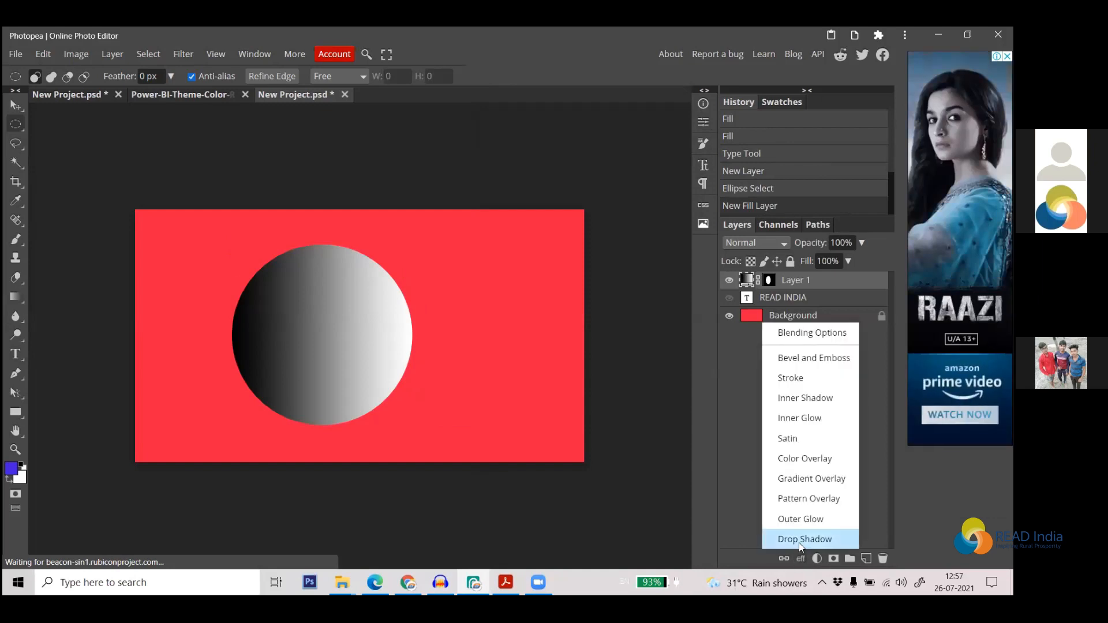
{"action": "left_click", "coordinate": [808, 539]}
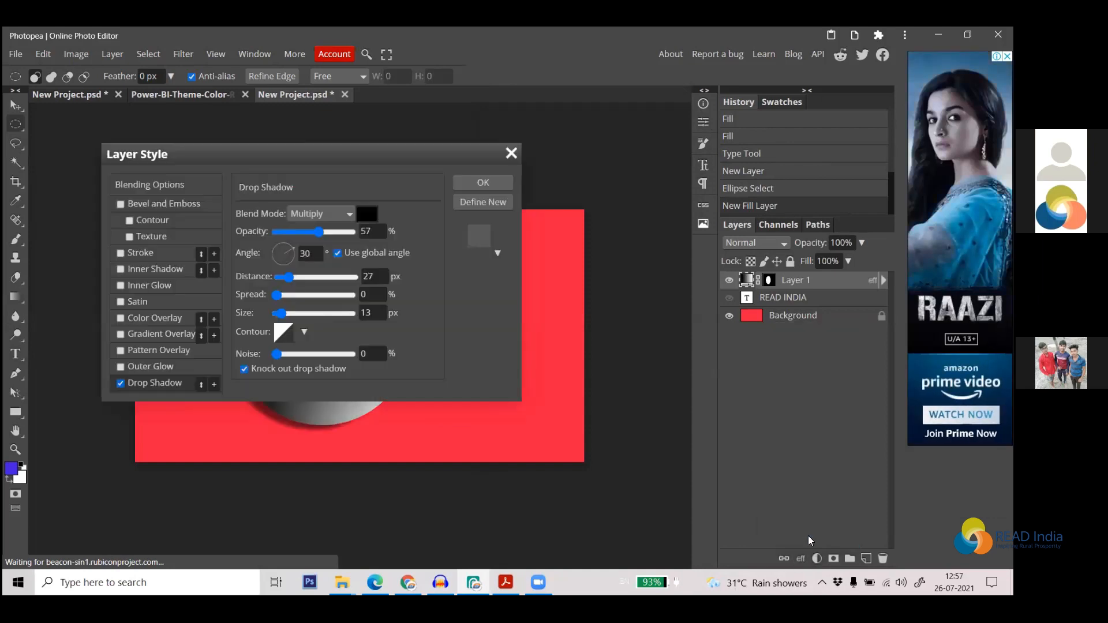
{"action": "left_click_drag", "start_coordinate": [300, 157], "coordinate": [700, 144]}
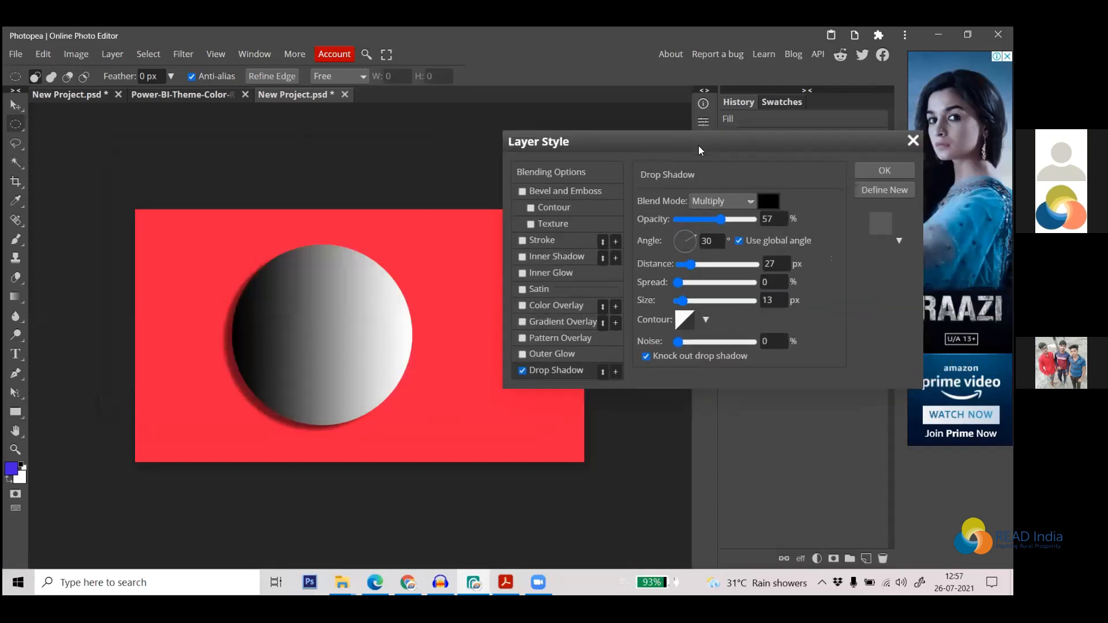
{"action": "left_click_drag", "start_coordinate": [685, 233], "coordinate": [672, 224]}
{"action": "left_click_drag", "start_coordinate": [690, 264], "coordinate": [726, 272]}
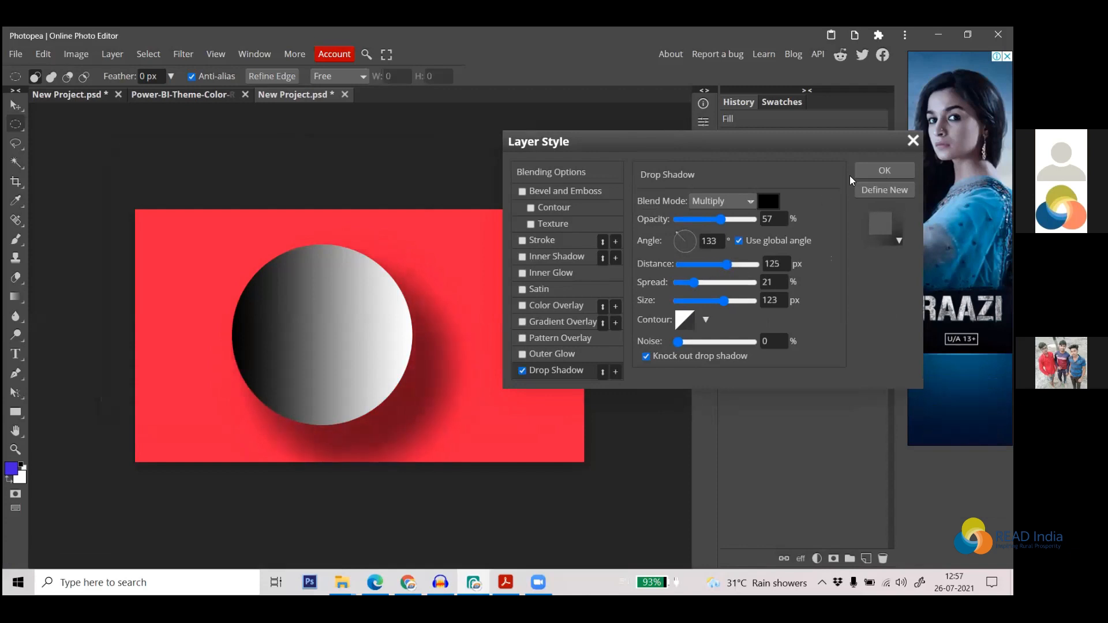
{"action": "left_click", "coordinate": [894, 168]}
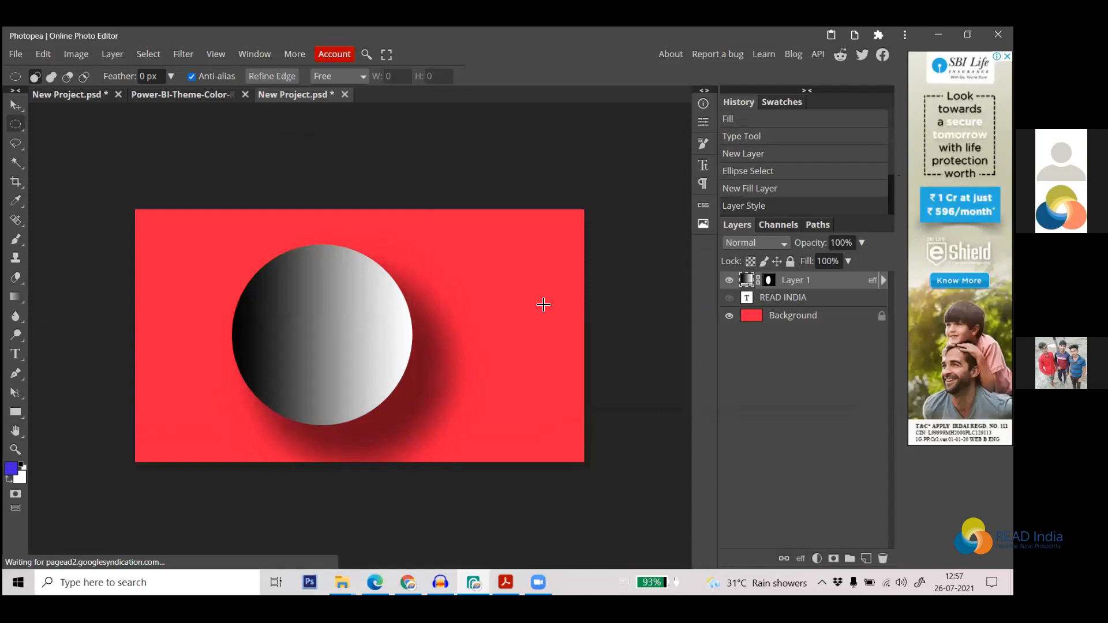
{"action": "left_click", "coordinate": [14, 105]}
{"action": "left_click_drag", "start_coordinate": [387, 351], "coordinate": [302, 356]}
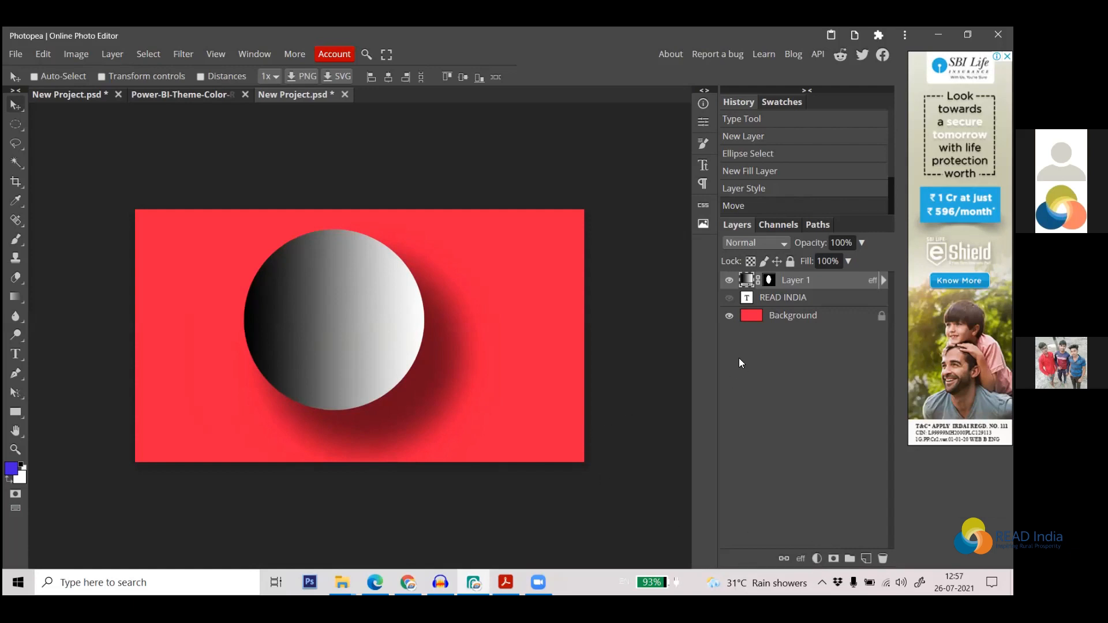
Try a Gradient Fill layer across the whole canvas above the circle, and undo it
{"action": "left_click", "coordinate": [816, 557]}
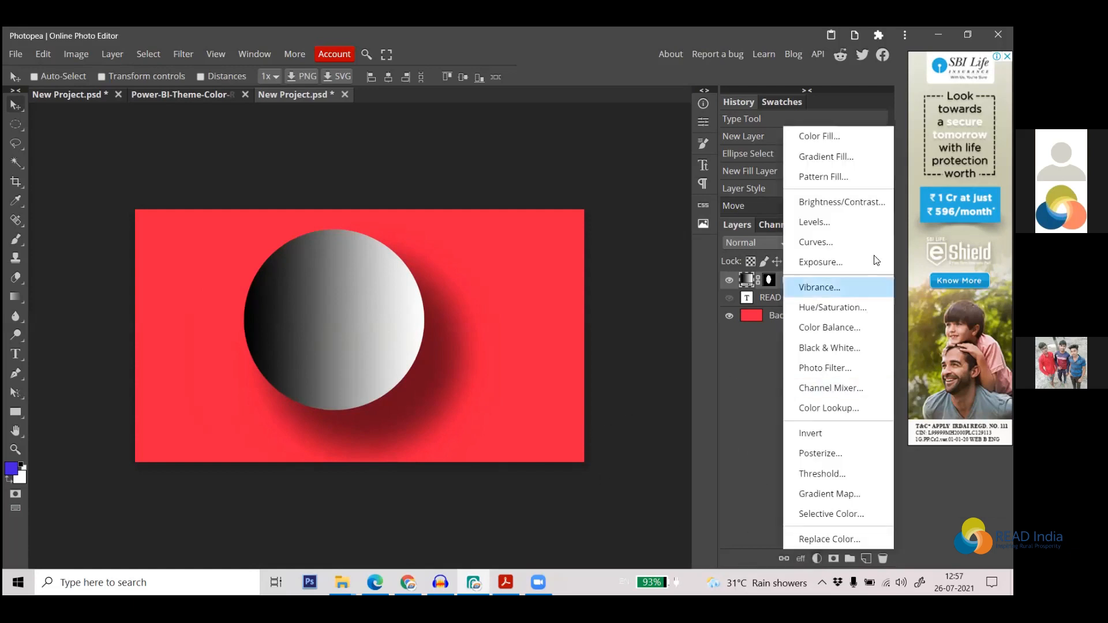
{"action": "left_click", "coordinate": [869, 162]}
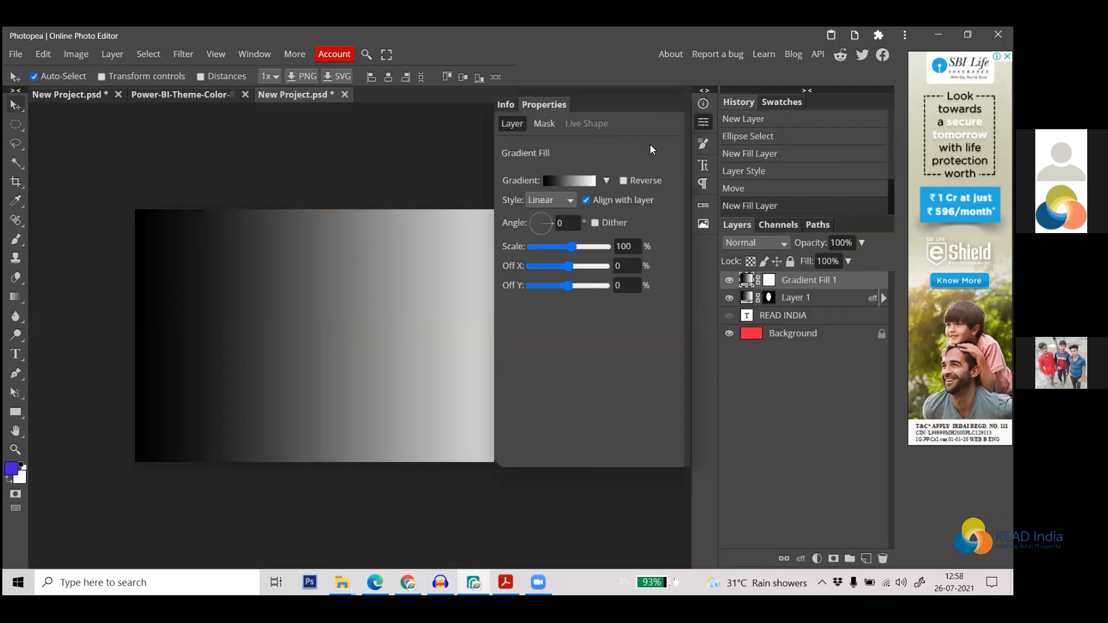
{"action": "key", "text": "ctrl+z"}
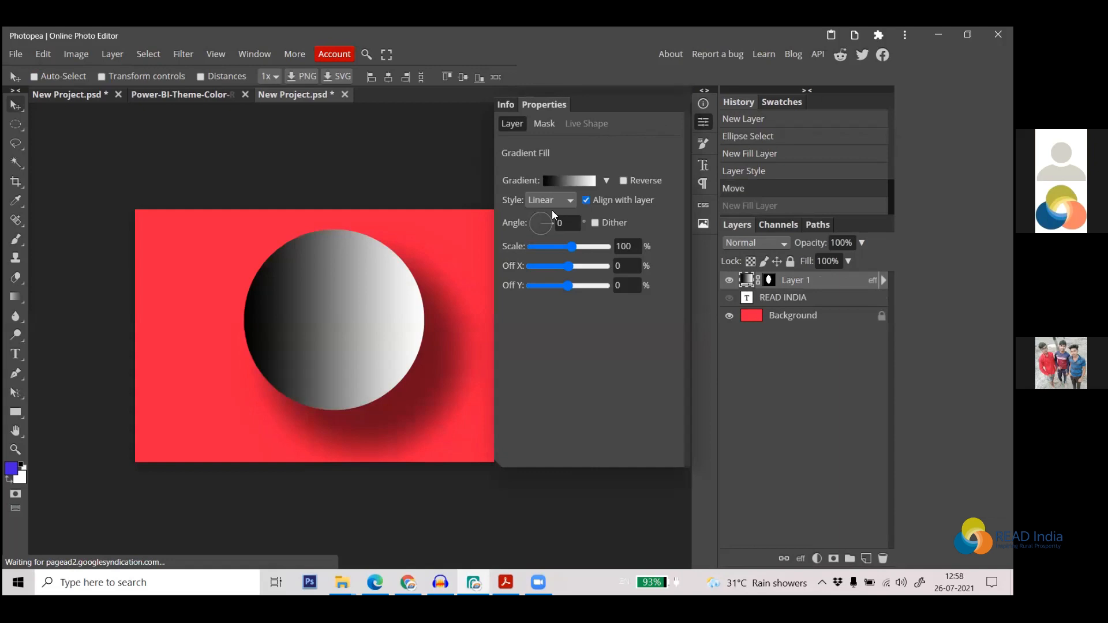
Load the circle layer's pixels as a selection, and try adding a vector mask to the layer before undoing the mask
{"action": "left_click", "coordinate": [748, 280], "text": "ctrl"}
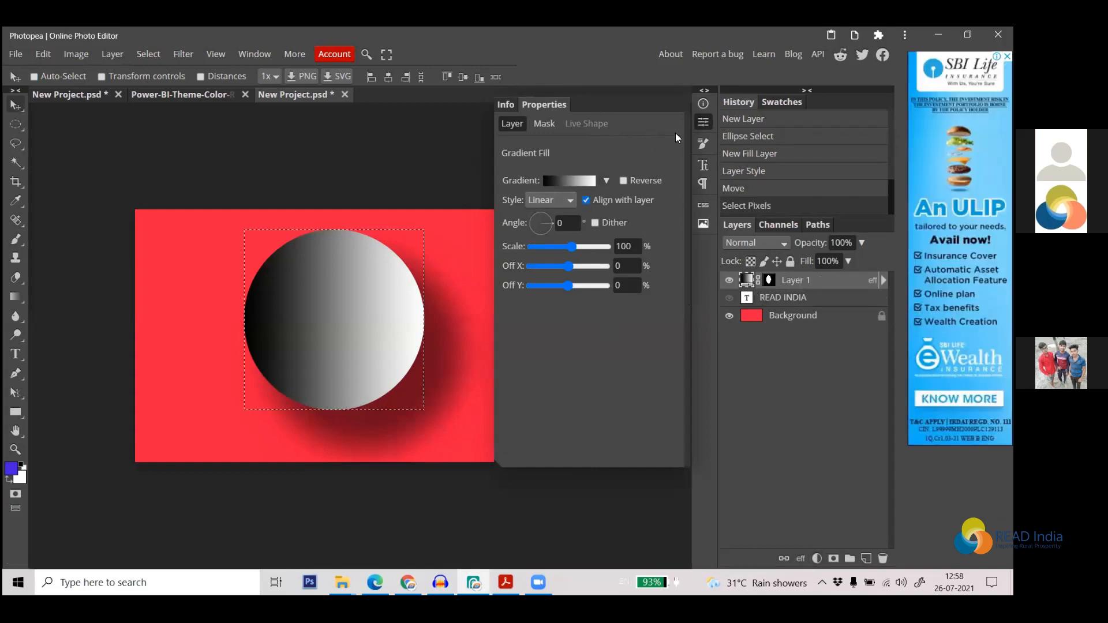
{"action": "left_click", "coordinate": [703, 125]}
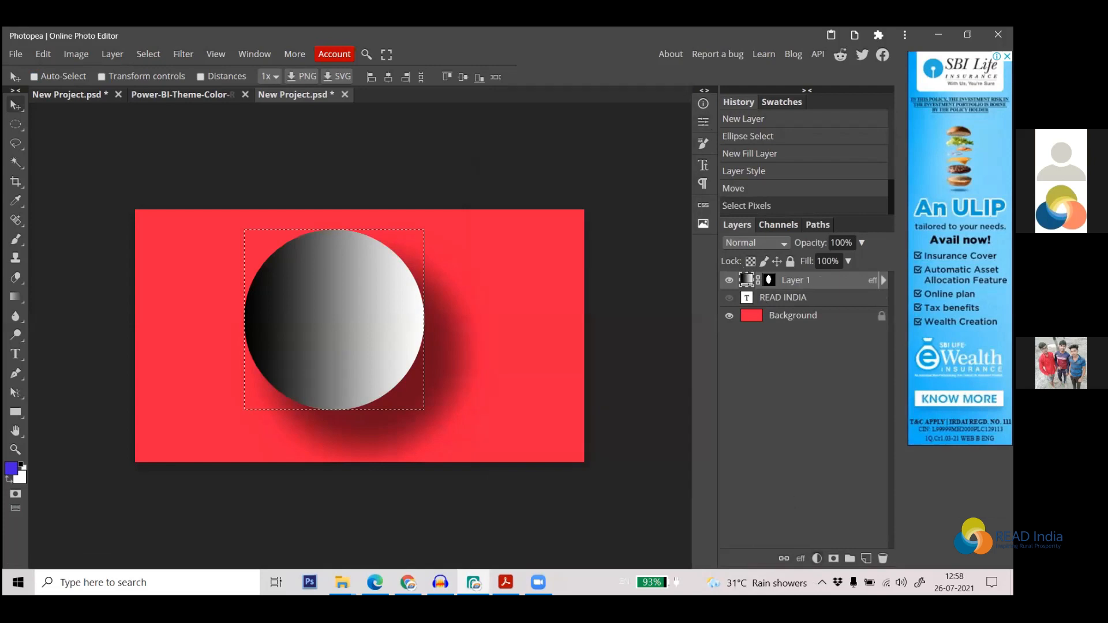
{"action": "left_click", "coordinate": [834, 560]}
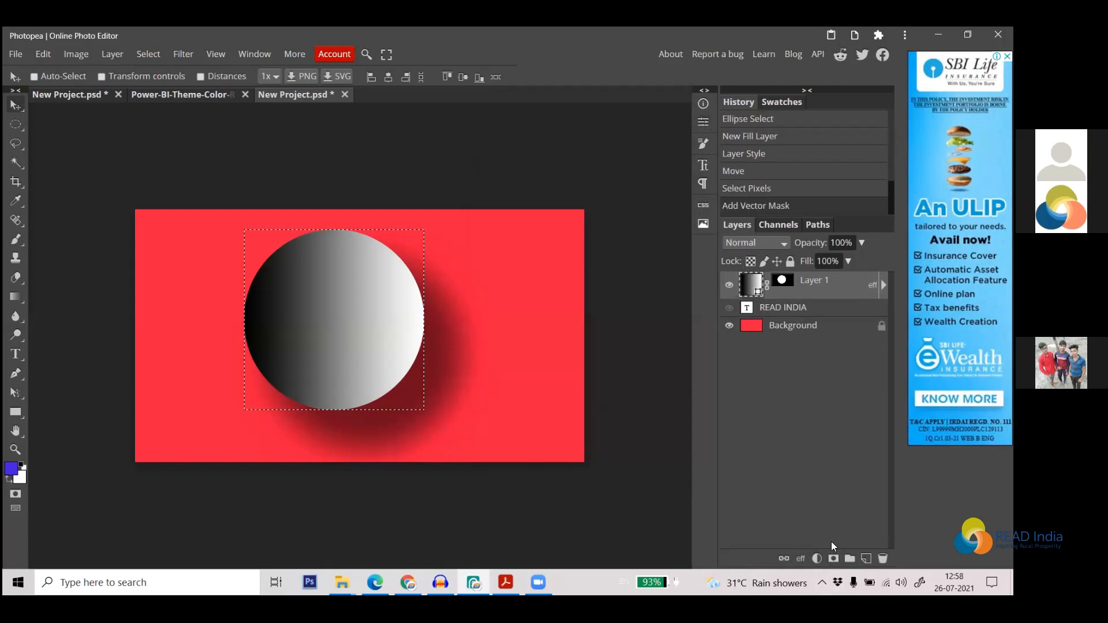
{"action": "key", "text": "ctrl+z"}
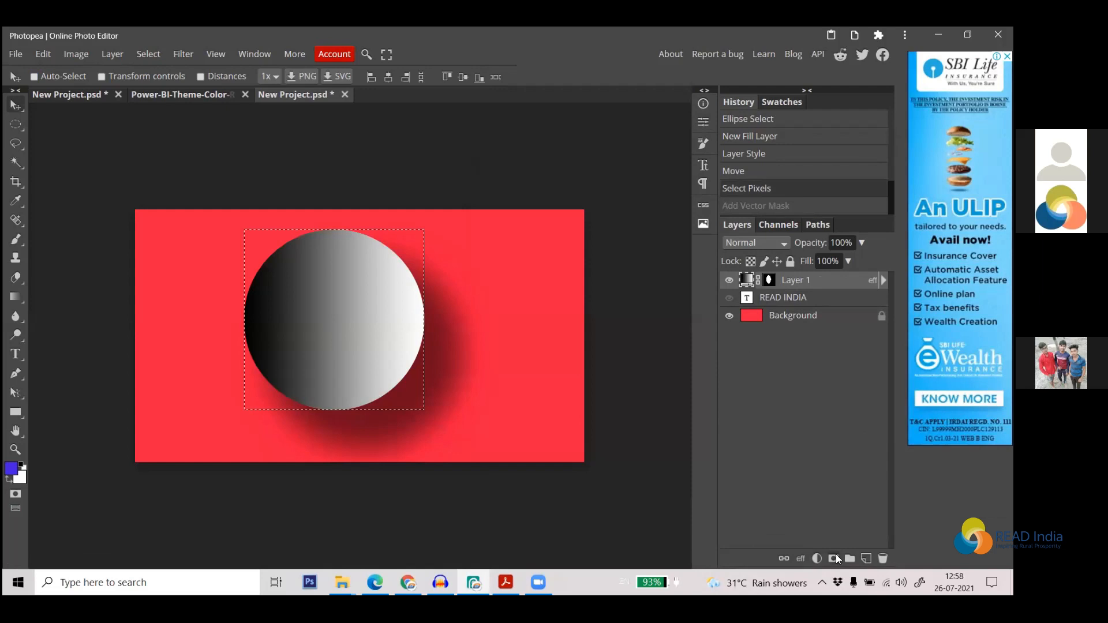
Add a linear black-to-white Gradient Fill layer inside the square selection, and hide both it and the circle layer
{"action": "left_click", "coordinate": [817, 559]}
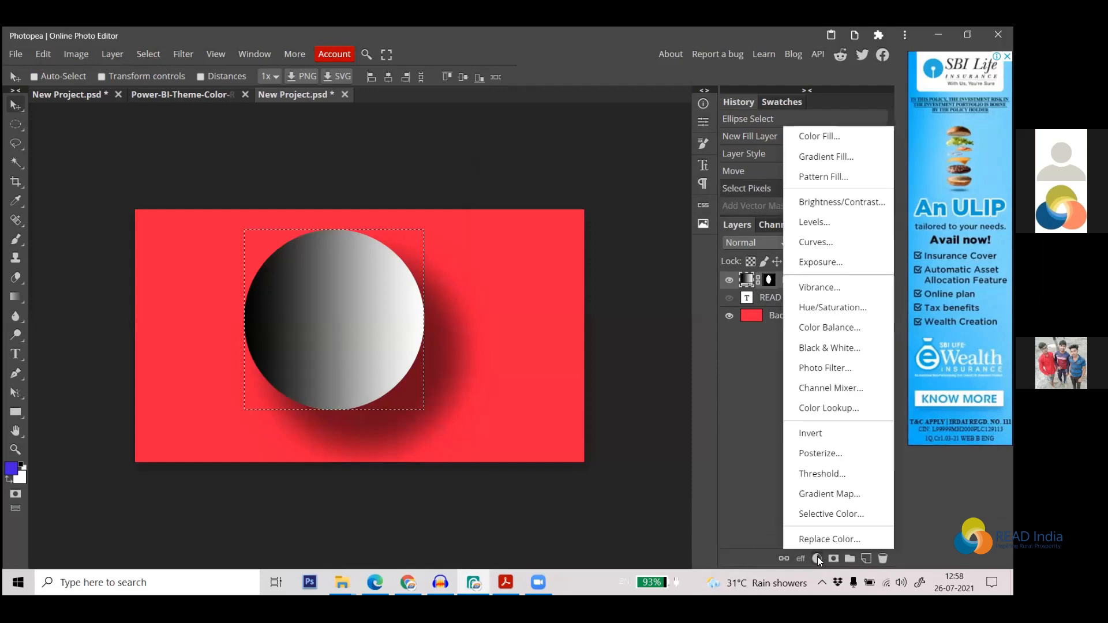
{"action": "left_click", "coordinate": [843, 157]}
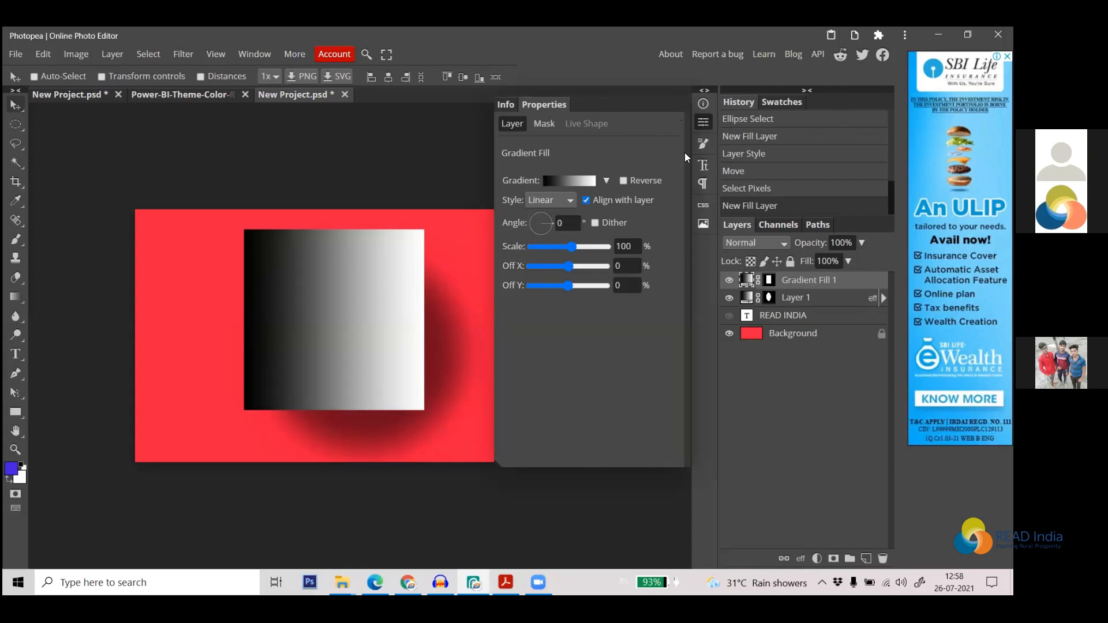
{"action": "left_click", "coordinate": [704, 121]}
{"action": "left_click", "coordinate": [729, 280]}
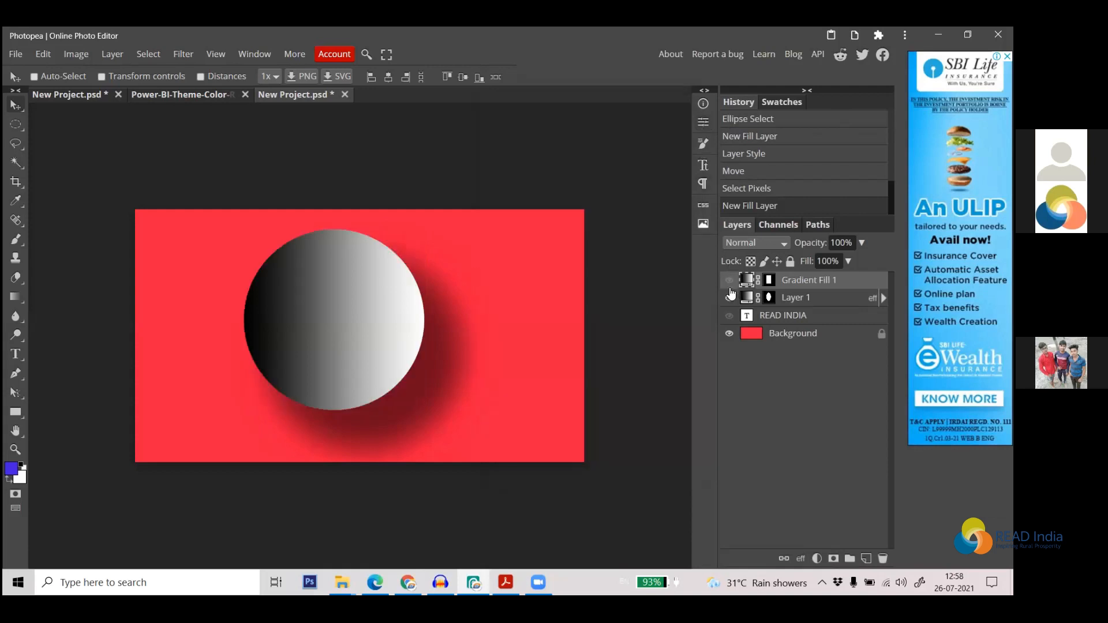
{"action": "left_click", "coordinate": [729, 298]}
On a new layer, make a circular selection near the canvas centre and fill it with a linear black-to-white Gradient Fill
{"action": "left_click", "coordinate": [16, 124]}
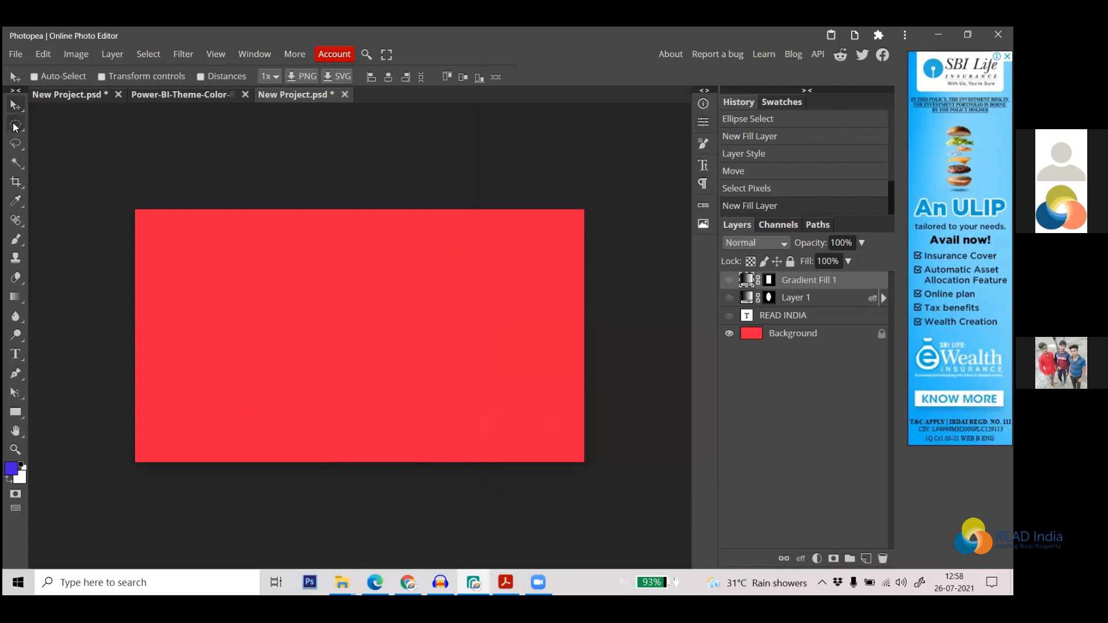
{"action": "left_click", "coordinate": [866, 559]}
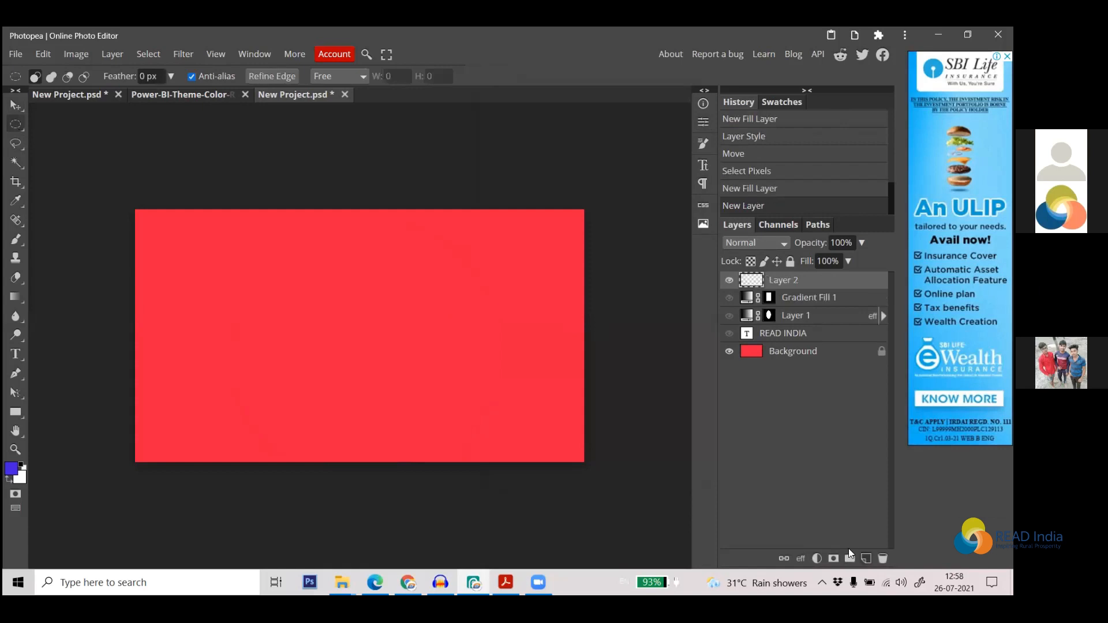
{"action": "left_click_drag", "start_coordinate": [302, 261], "coordinate": [460, 417]}
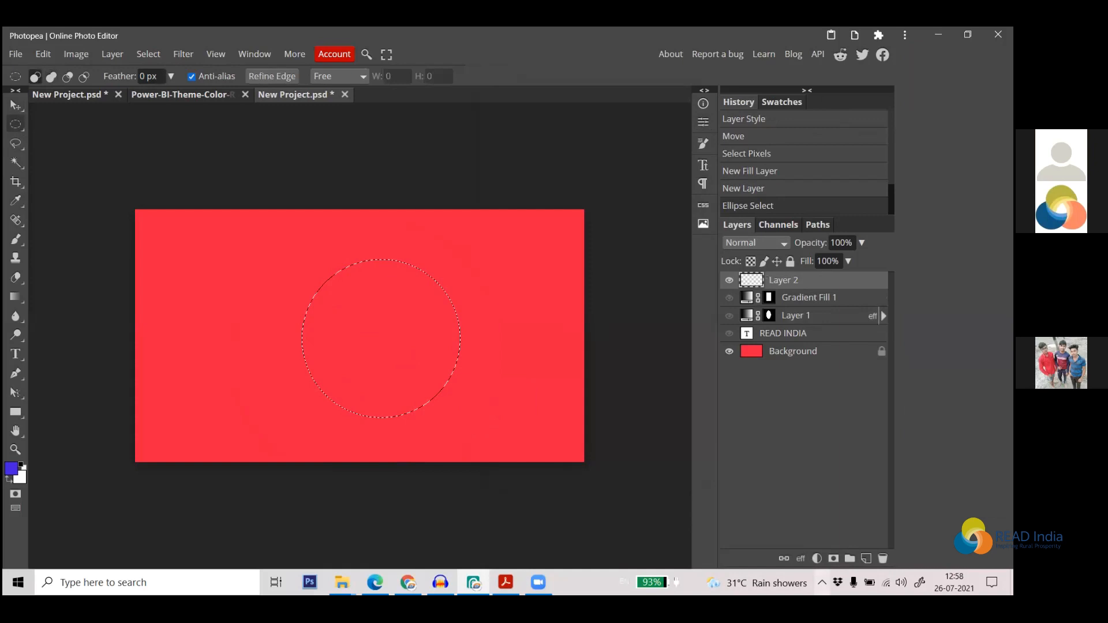
{"action": "left_click", "coordinate": [819, 558]}
{"action": "left_click", "coordinate": [851, 164]}
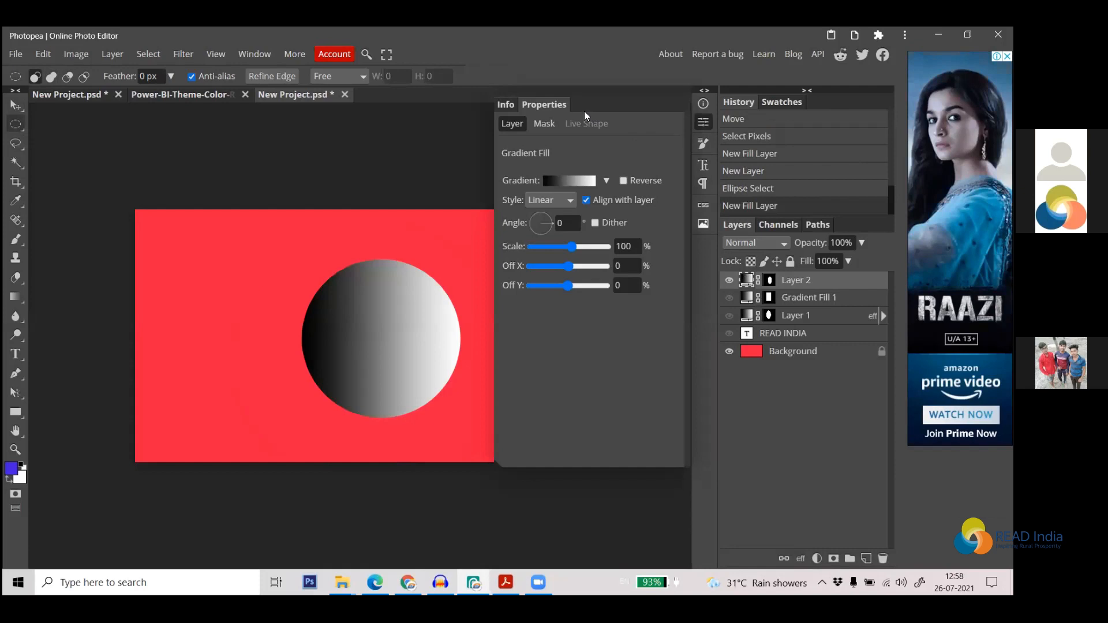
Look over the available gradient presets and gradient styles for the new circle's fill without choosing any
{"action": "left_click", "coordinate": [606, 182]}
{"action": "left_click", "coordinate": [606, 182]}
{"action": "left_click", "coordinate": [606, 182]}
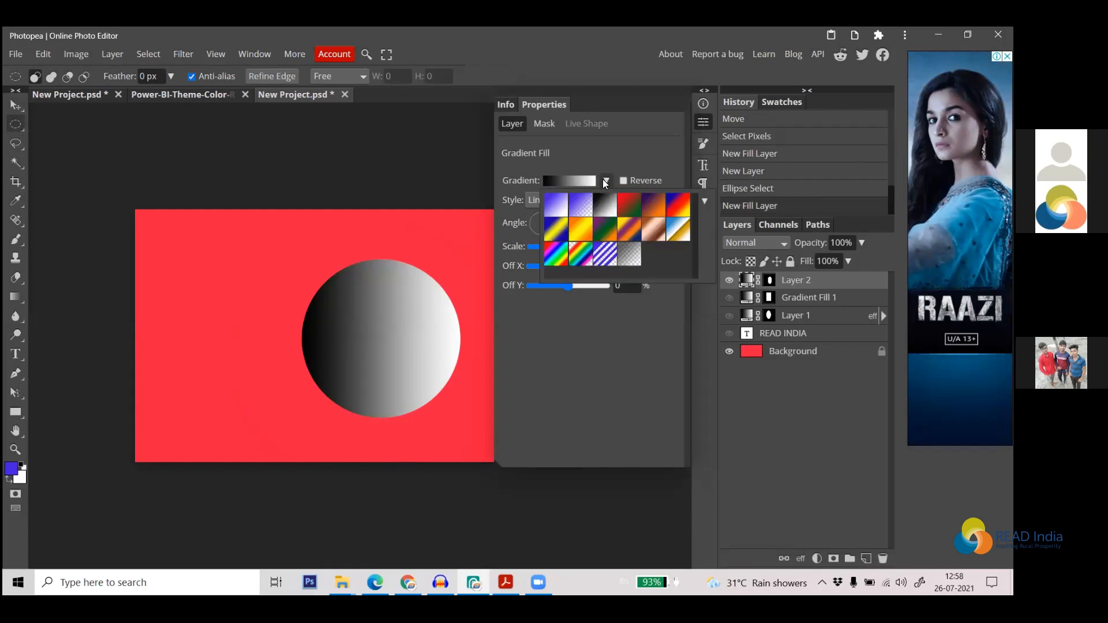
{"action": "left_click", "coordinate": [612, 151]}
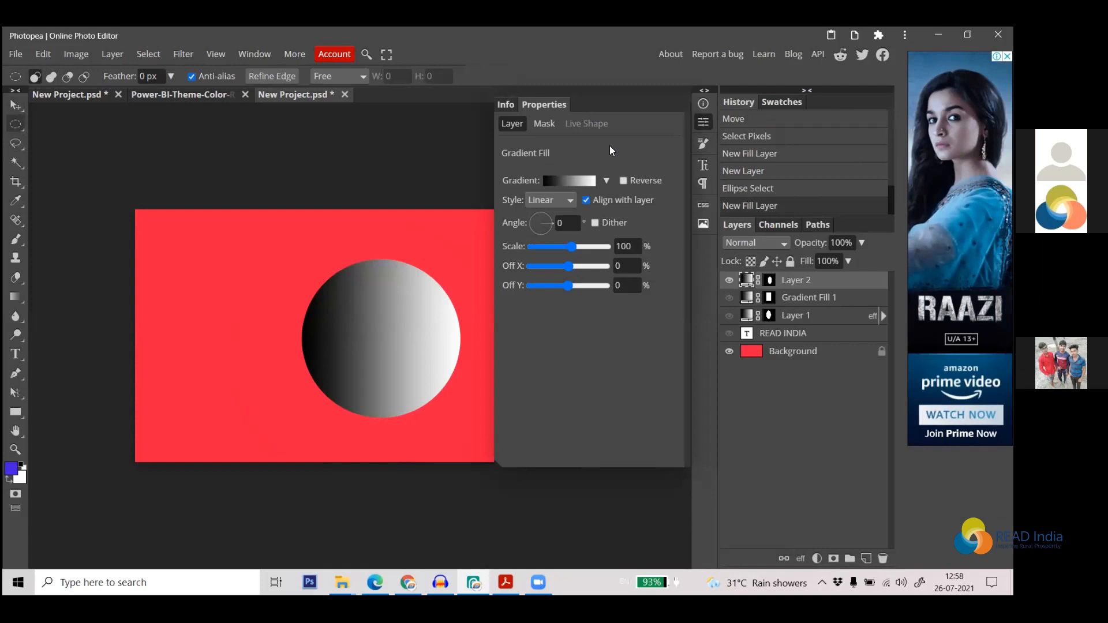
{"action": "left_click", "coordinate": [571, 199]}
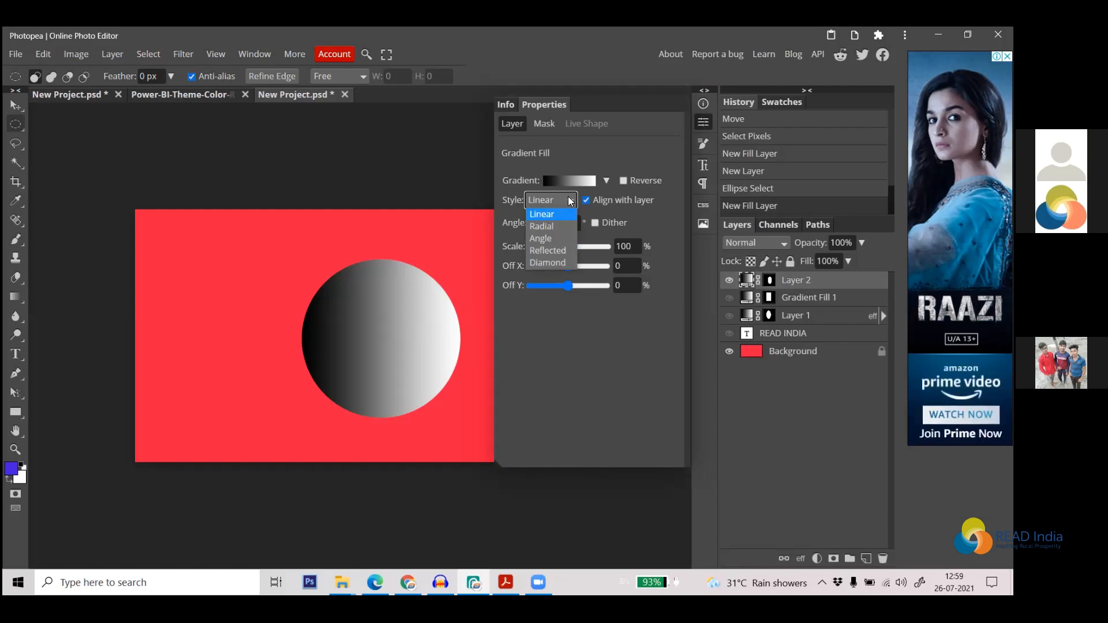
{"action": "left_click", "coordinate": [570, 200]}
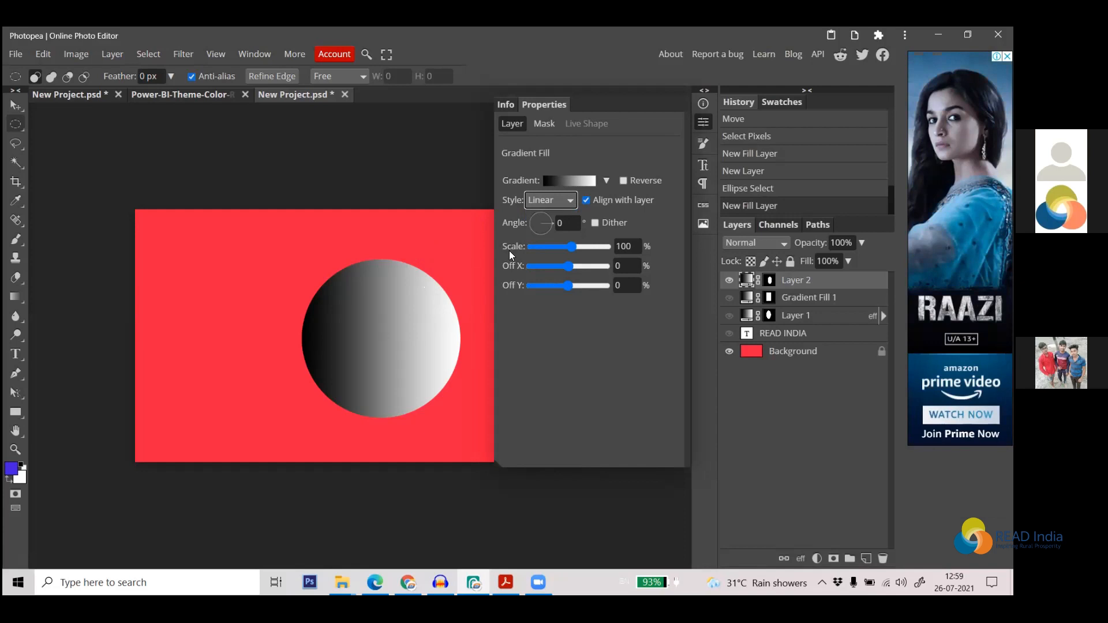
Try the Radial, Angle, Reflected and Diamond gradient styles in turn on the new circle
{"action": "left_click", "coordinate": [567, 203]}
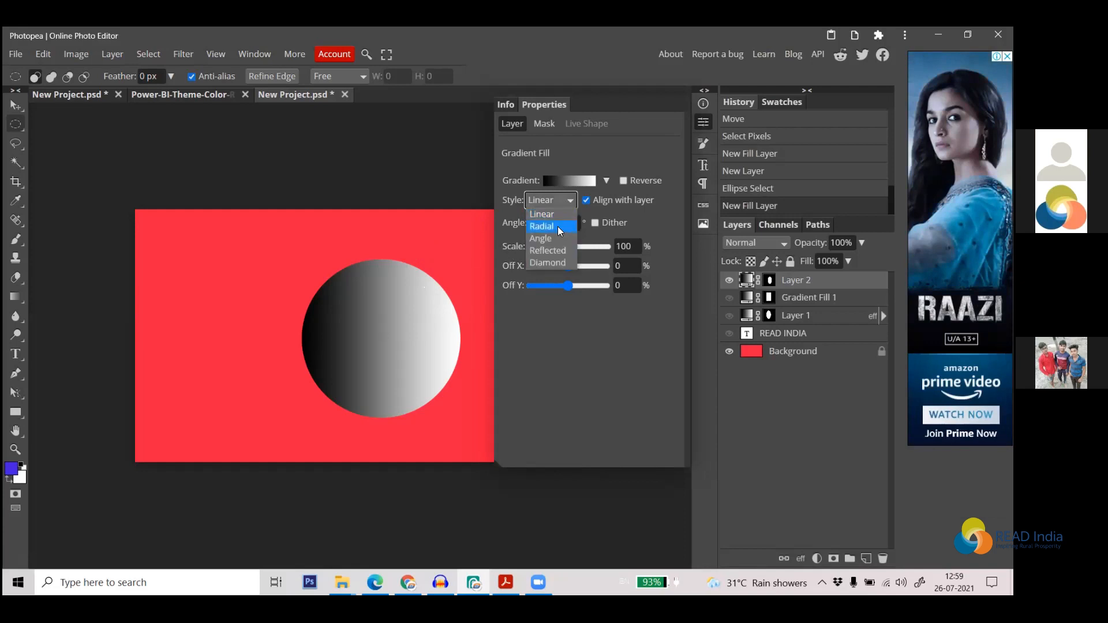
{"action": "left_click", "coordinate": [558, 227]}
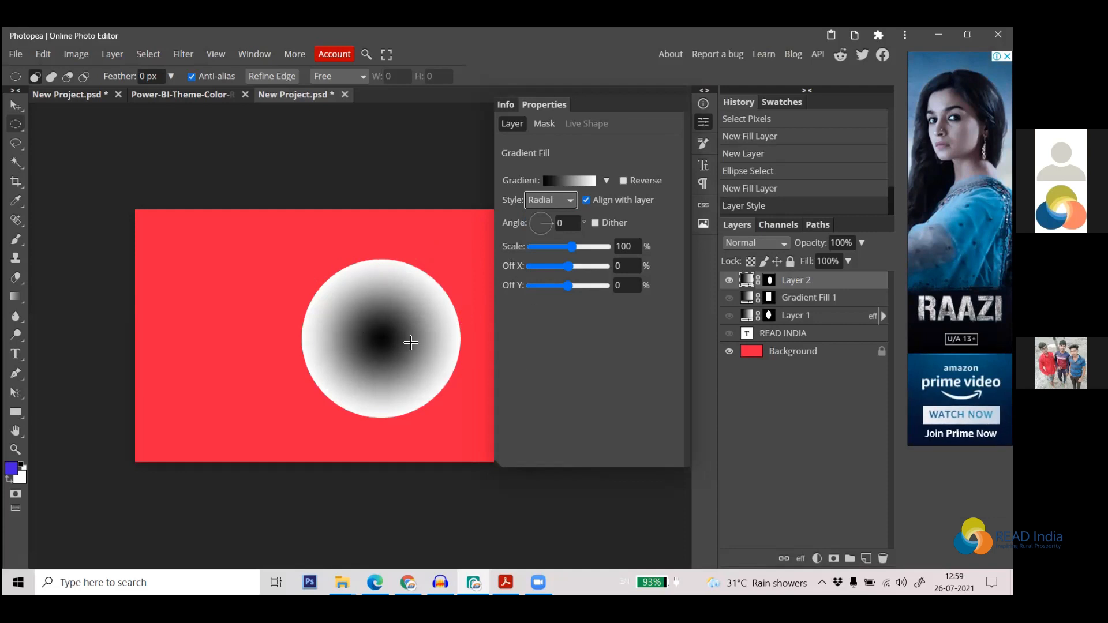
{"action": "left_click", "coordinate": [564, 200]}
{"action": "left_click", "coordinate": [556, 240]}
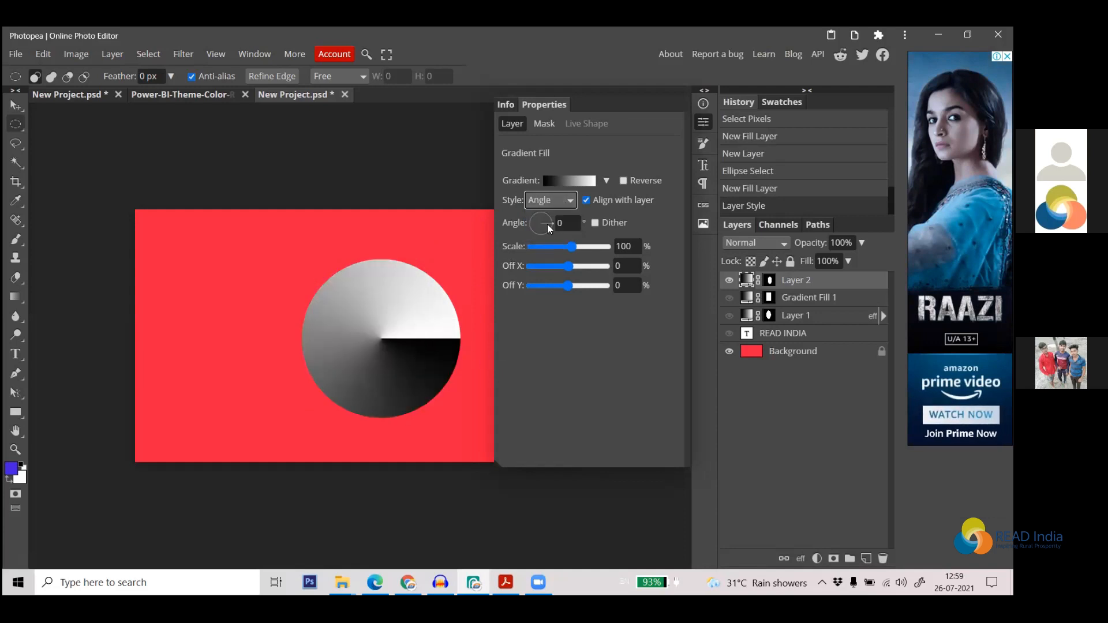
{"action": "left_click", "coordinate": [557, 201]}
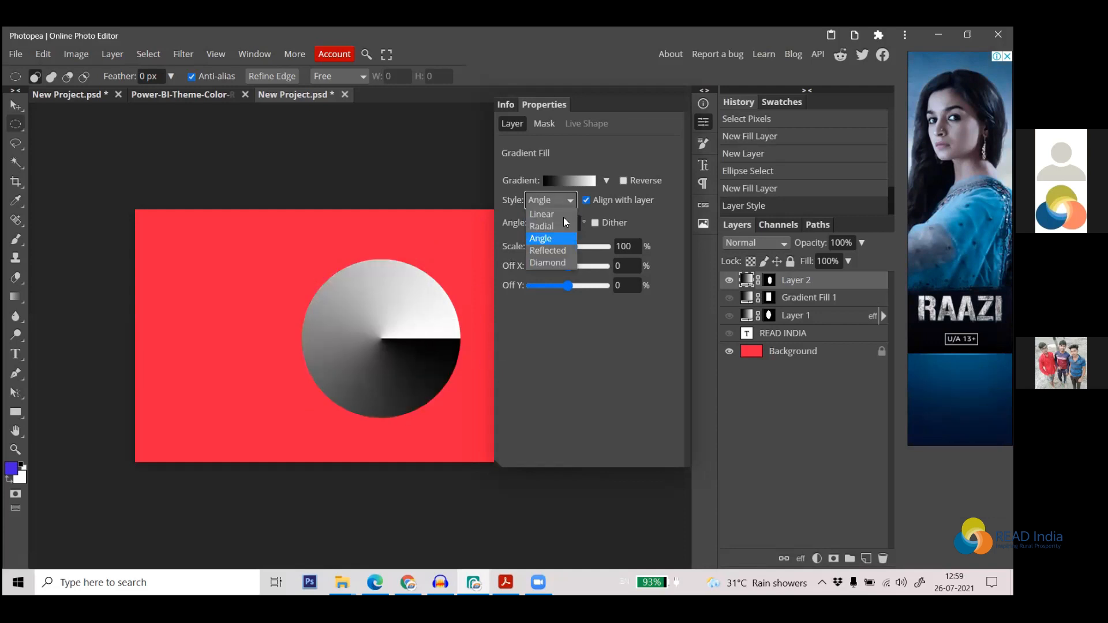
{"action": "left_click", "coordinate": [558, 252]}
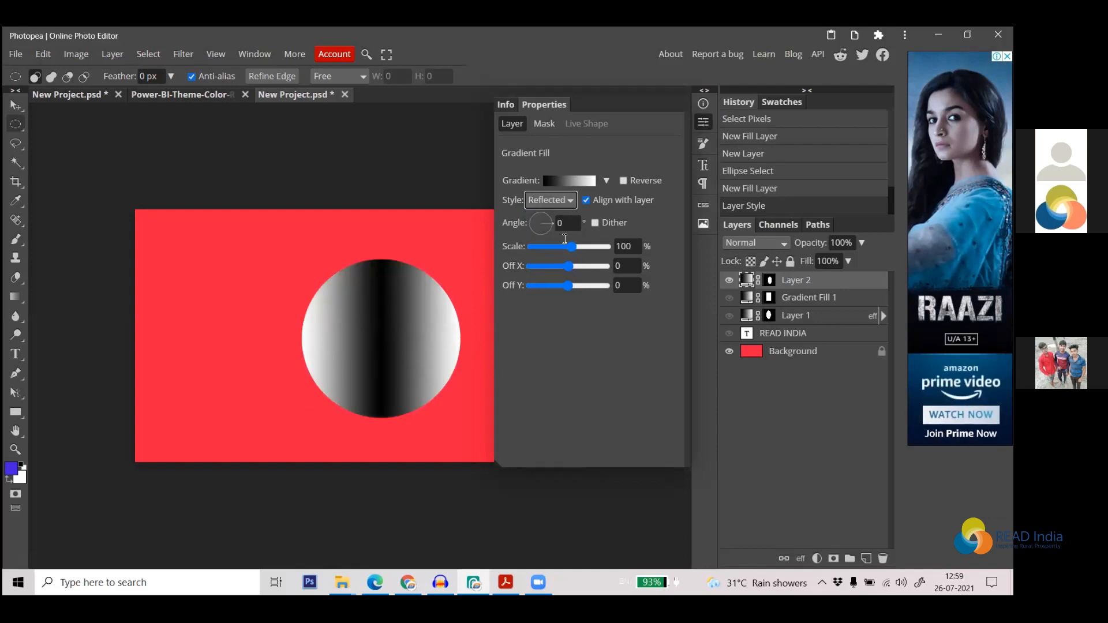
{"action": "left_click", "coordinate": [568, 200]}
{"action": "left_click", "coordinate": [559, 263]}
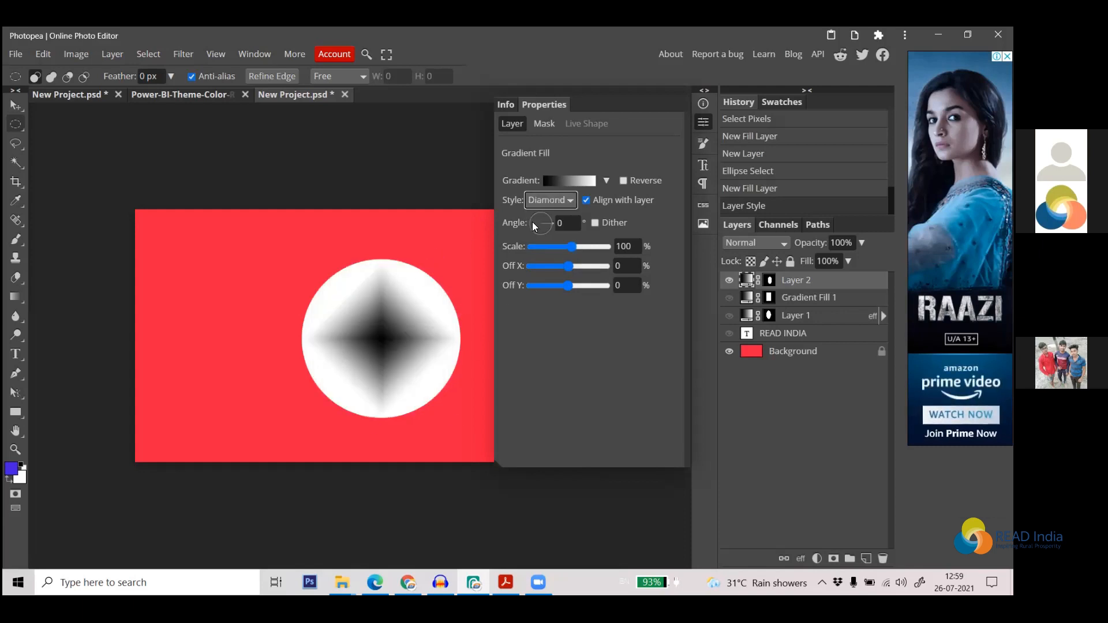
Compare the Linear and Radial styles, settle the circle's gradient on Linear, and rotate its angle to about -173°
{"action": "left_click", "coordinate": [553, 197]}
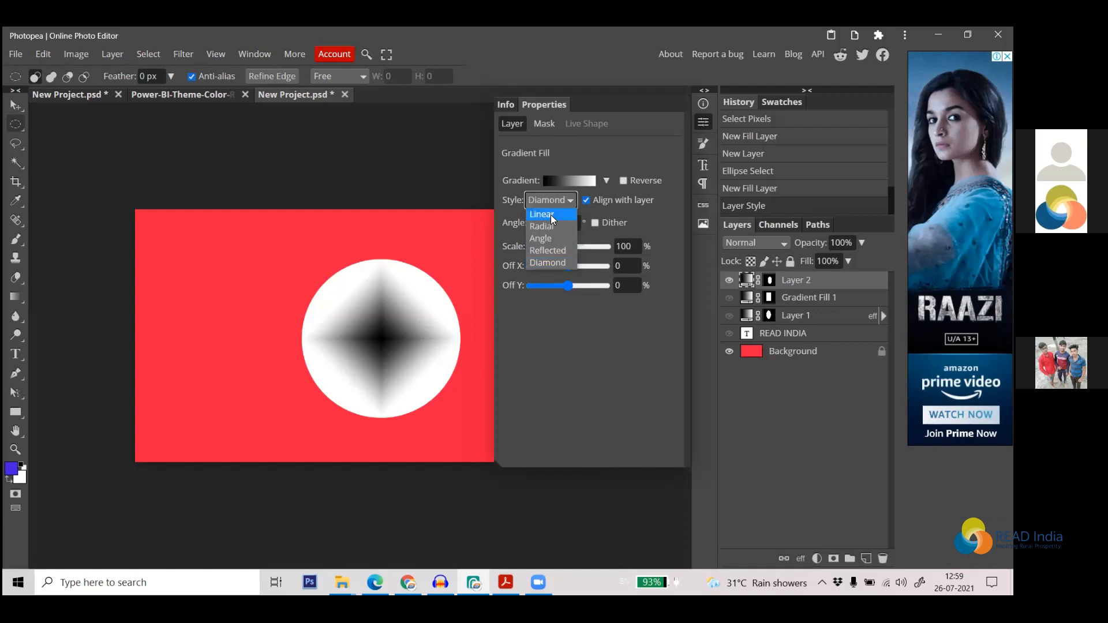
{"action": "left_click", "coordinate": [551, 213]}
{"action": "left_click", "coordinate": [558, 201]}
{"action": "left_click", "coordinate": [554, 225]}
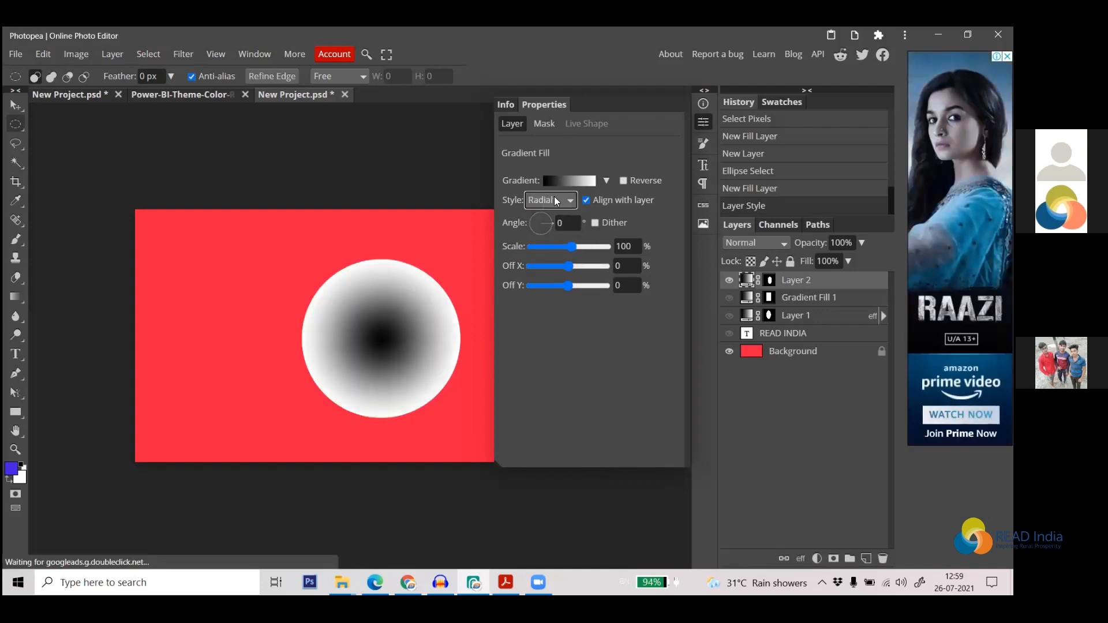
{"action": "left_click", "coordinate": [557, 199]}
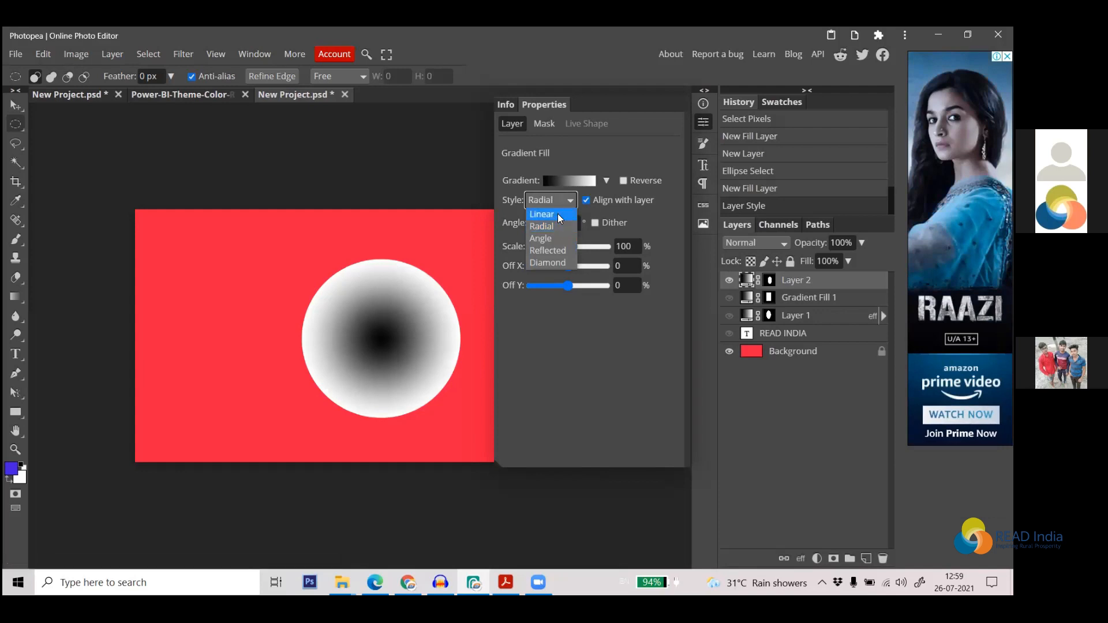
{"action": "left_click", "coordinate": [557, 214]}
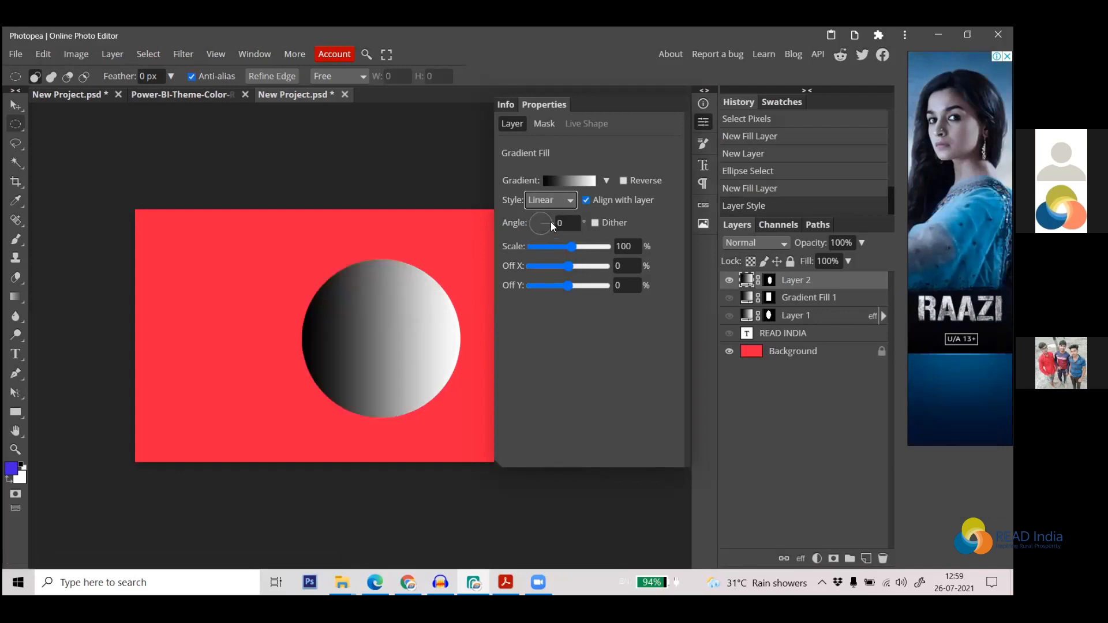
{"action": "mouse_move", "coordinate": [551, 224]}
{"action": "left_mouse_down"}
{"action": "mouse_move", "coordinate": [541, 235]}
{"action": "mouse_move", "coordinate": [538, 224]}
{"action": "left_mouse_up"}
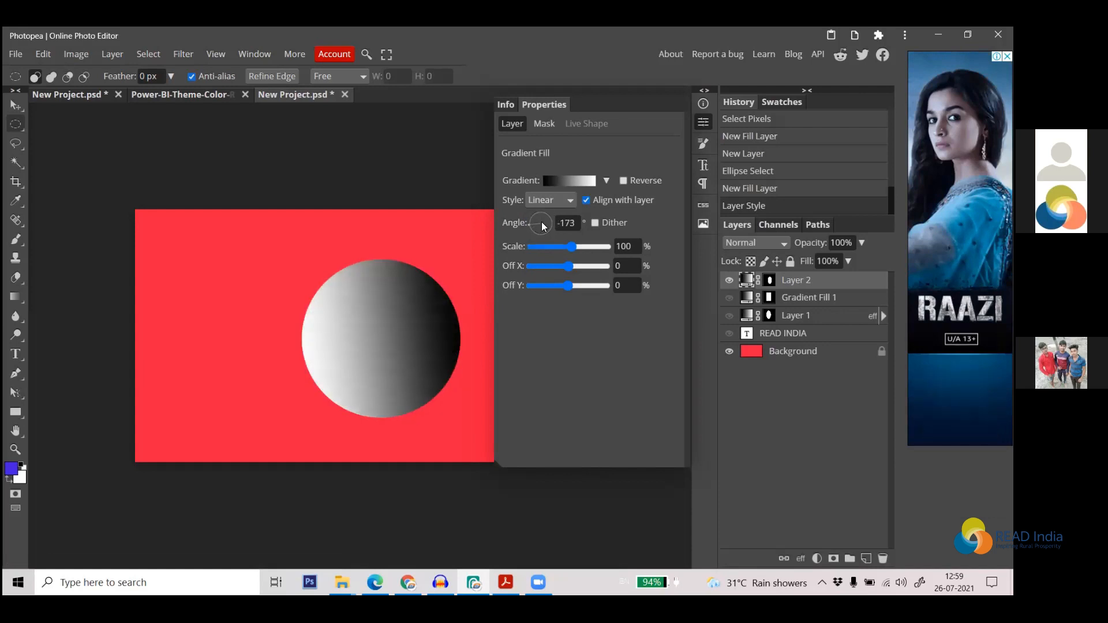
Rotate the circle's linear gradient to 127° and set its scale to 84%, X offset to 2% and Y offset to -16%
{"action": "mouse_move", "coordinate": [529, 223]}
{"action": "left_mouse_down"}
{"action": "mouse_move", "coordinate": [540, 230]}
{"action": "mouse_move", "coordinate": [546, 211]}
{"action": "mouse_move", "coordinate": [529, 207]}
{"action": "mouse_move", "coordinate": [538, 209]}
{"action": "mouse_move", "coordinate": [530, 216]}
{"action": "left_mouse_up"}
{"action": "mouse_move", "coordinate": [573, 244]}
{"action": "left_mouse_down"}
{"action": "mouse_move", "coordinate": [594, 244]}
{"action": "mouse_move", "coordinate": [553, 246]}
{"action": "mouse_move", "coordinate": [599, 264]}
{"action": "mouse_move", "coordinate": [556, 265]}
{"action": "mouse_move", "coordinate": [599, 288]}
{"action": "mouse_move", "coordinate": [552, 286]}
{"action": "mouse_move", "coordinate": [561, 285]}
{"action": "left_mouse_up"}
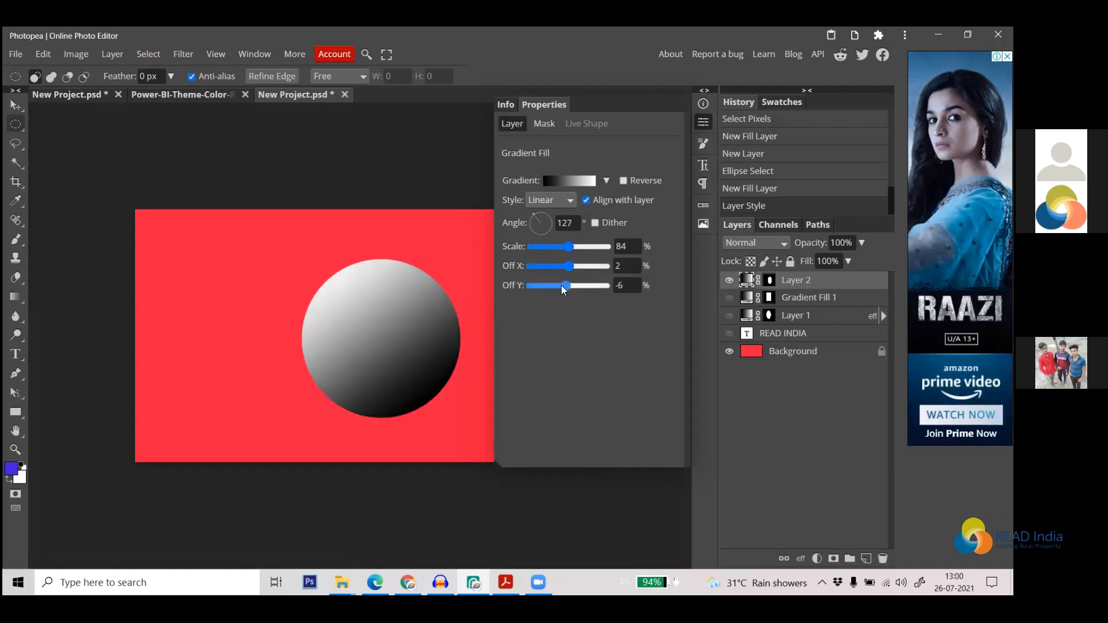
{"action": "left_click", "coordinate": [578, 181]}
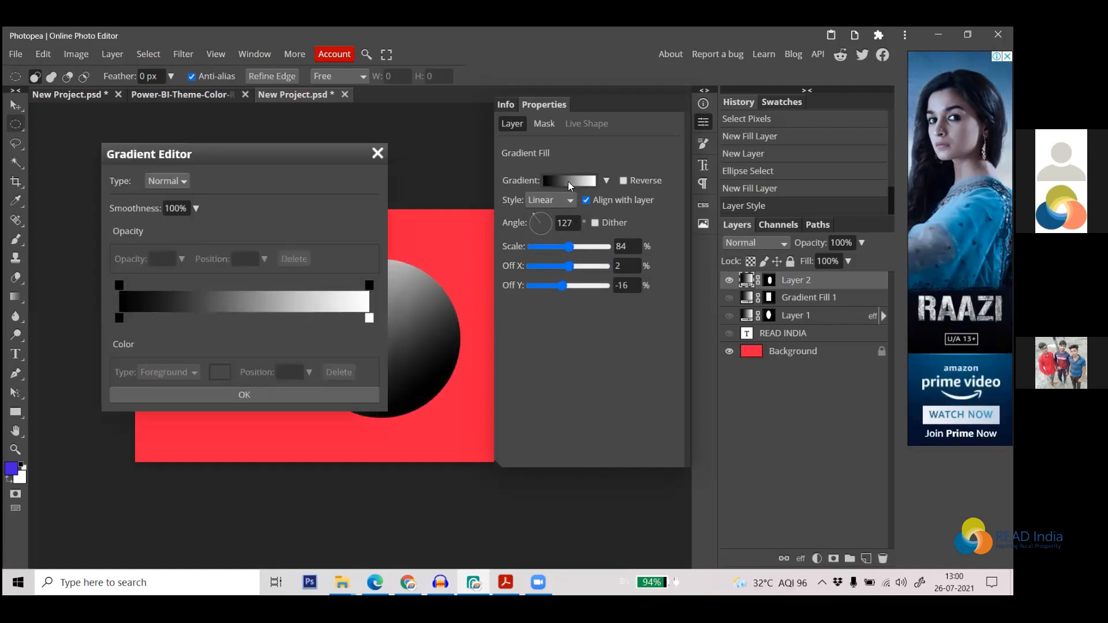
{"action": "left_click", "coordinate": [378, 153]}
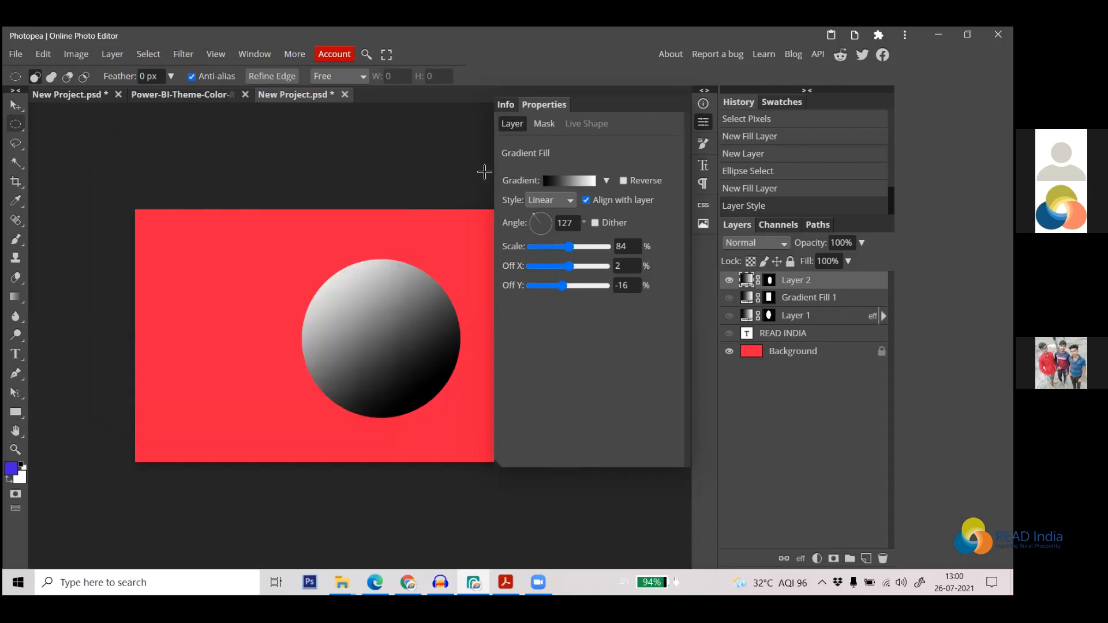
Try several multicoloured gradient presets on the circle and settle on the orange-yellow-orange preset
{"action": "left_click", "coordinate": [606, 181]}
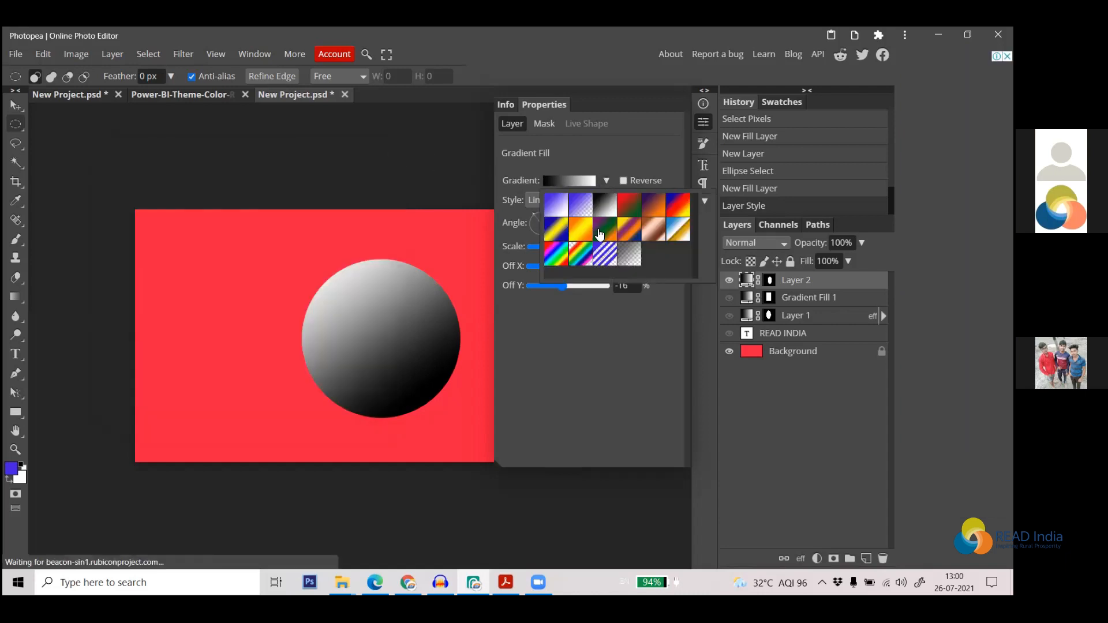
{"action": "left_click", "coordinate": [589, 234]}
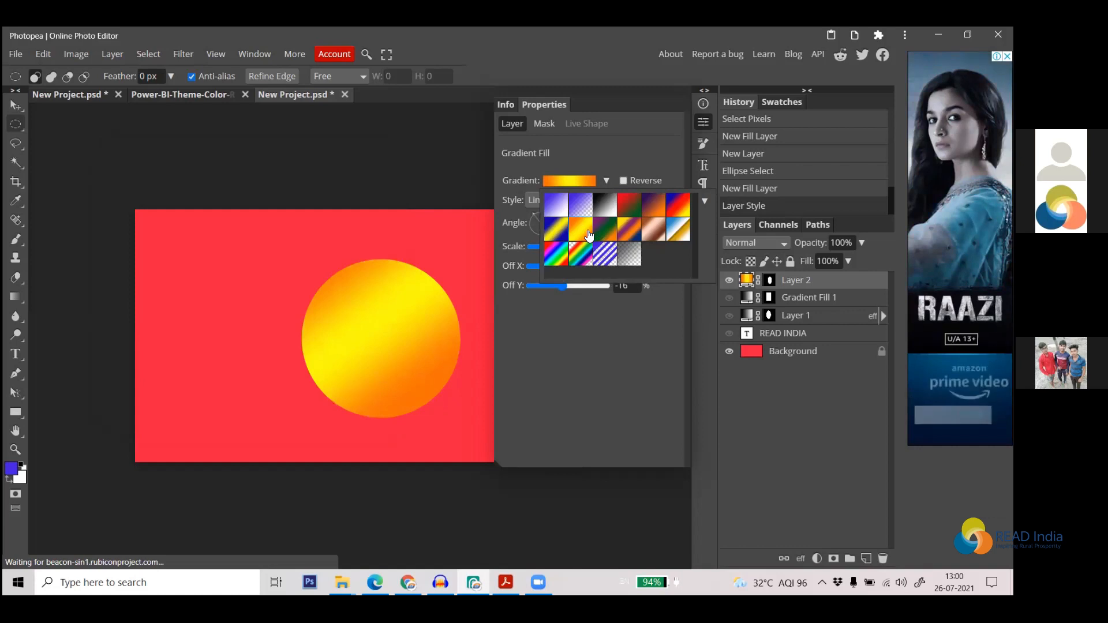
{"action": "left_click", "coordinate": [628, 208]}
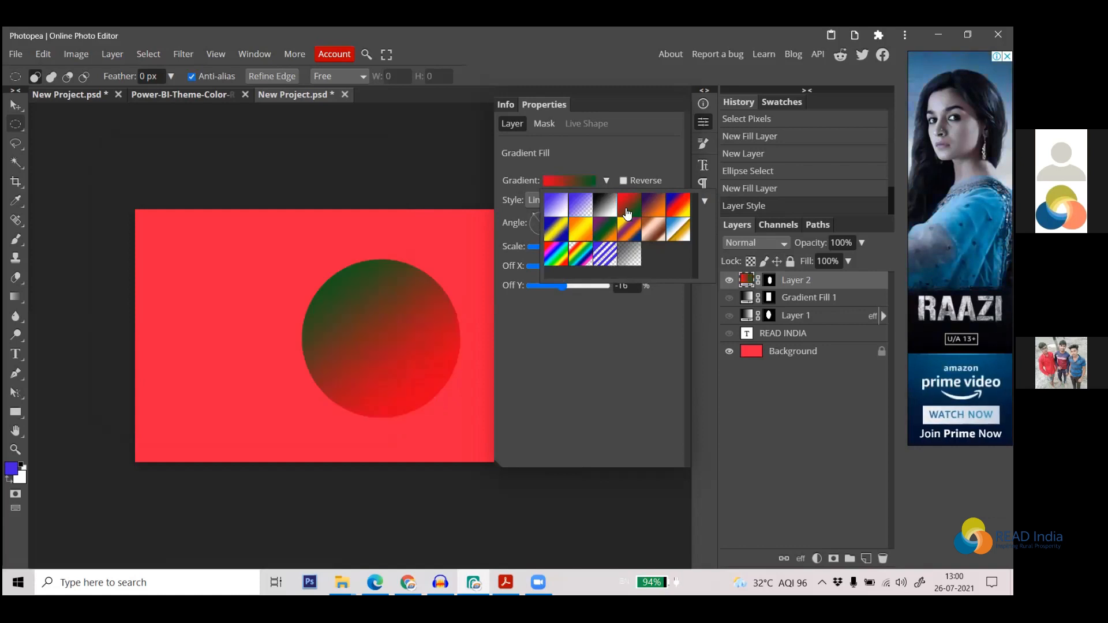
{"action": "left_click", "coordinate": [630, 229]}
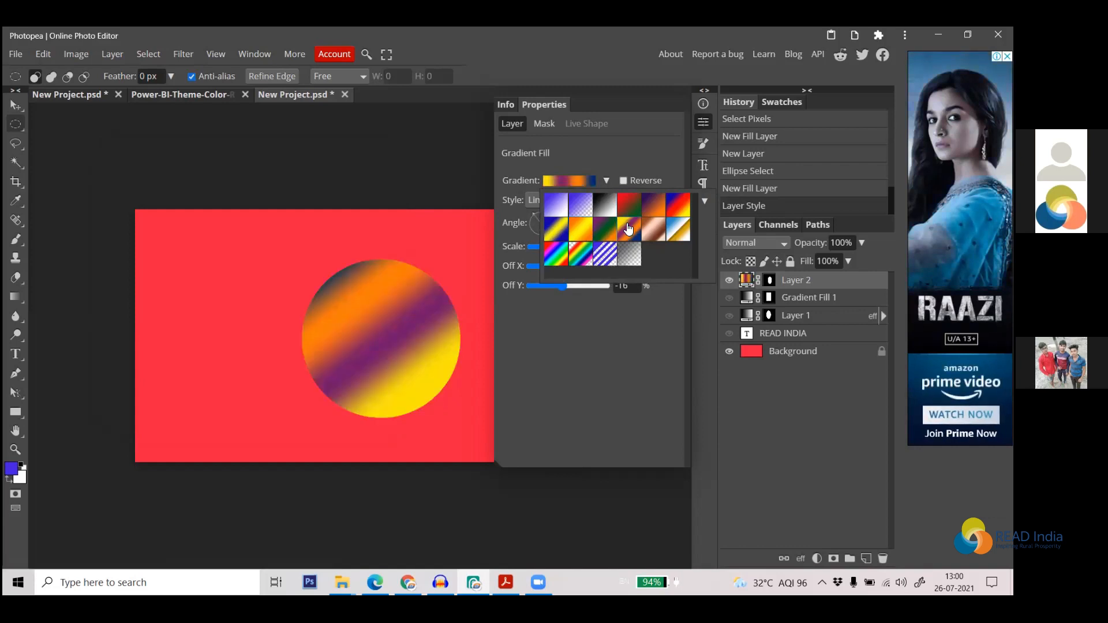
{"action": "left_click", "coordinate": [659, 230]}
{"action": "left_click", "coordinate": [676, 231]}
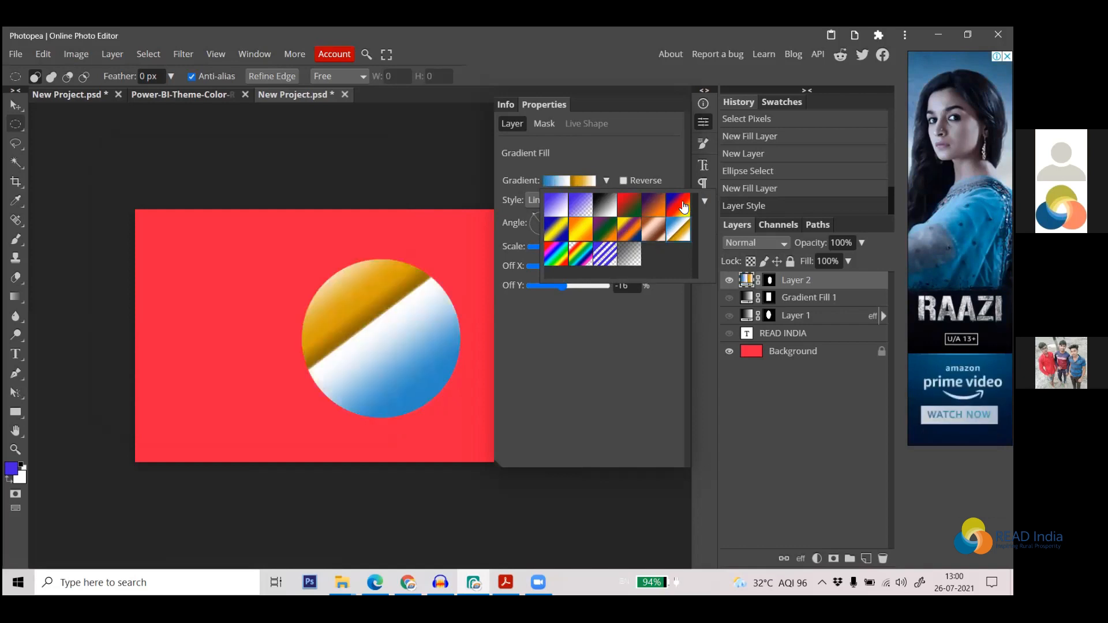
{"action": "left_click", "coordinate": [635, 231]}
{"action": "left_click", "coordinate": [566, 232]}
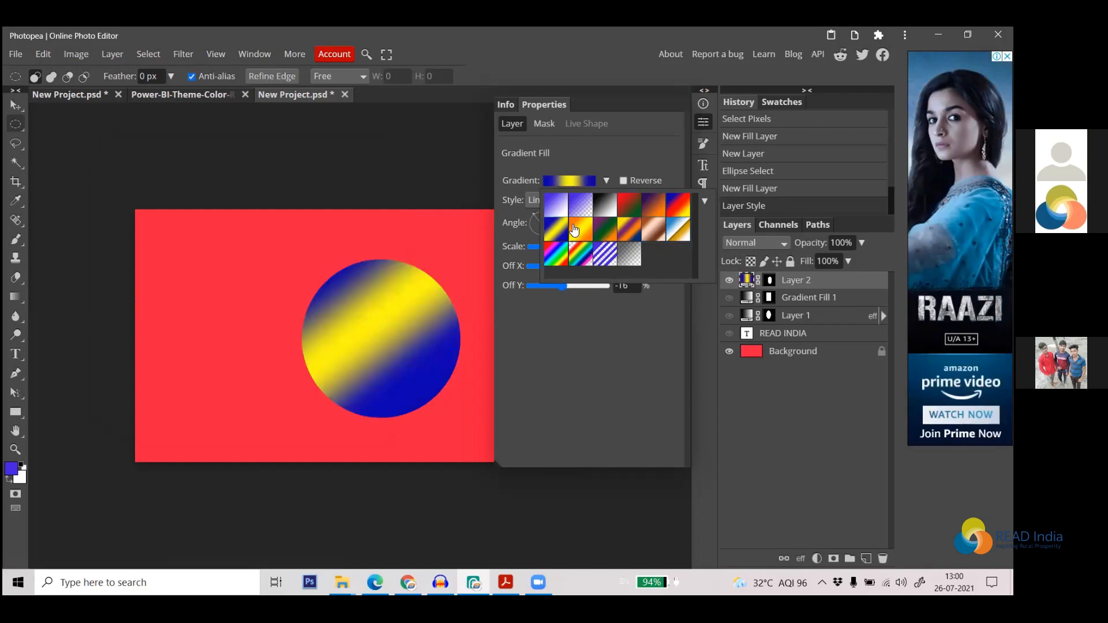
{"action": "left_click", "coordinate": [564, 257]}
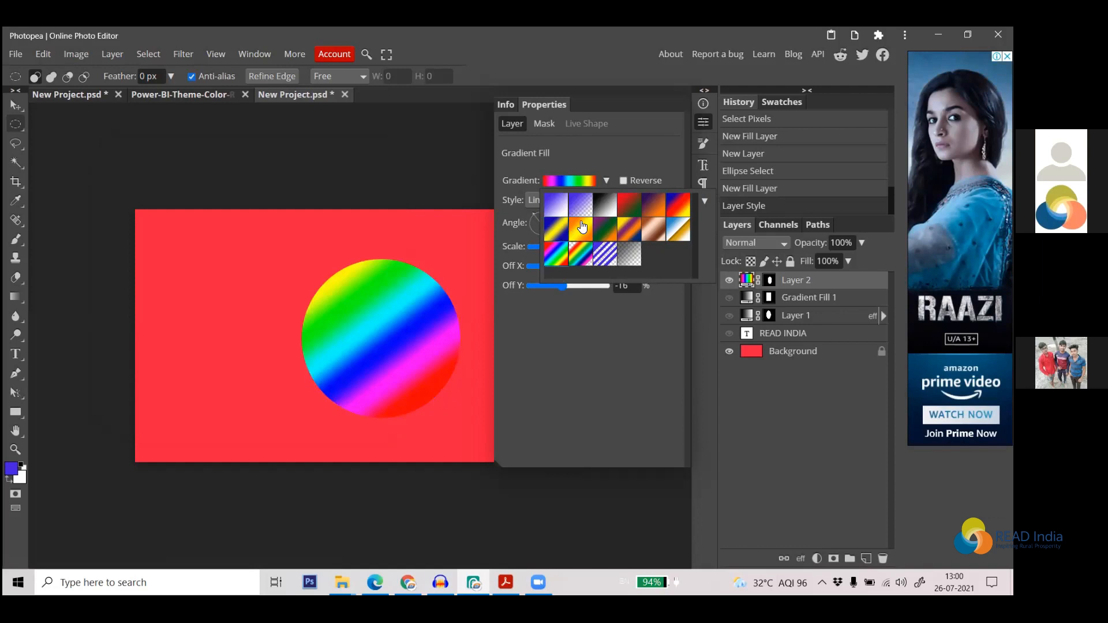
{"action": "left_click", "coordinate": [583, 229]}
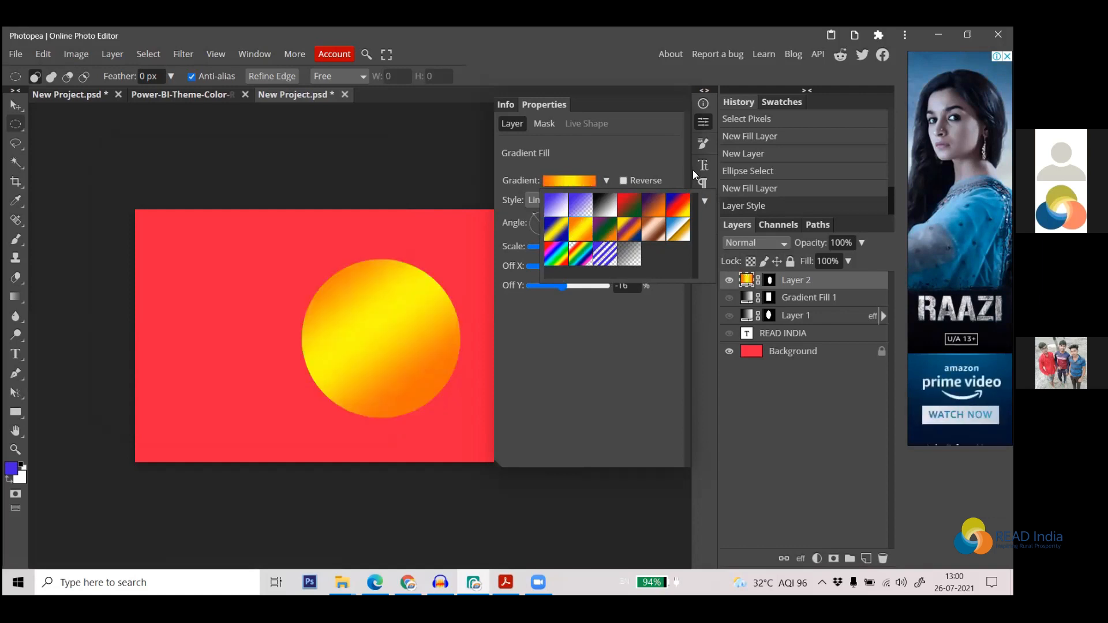
{"action": "left_click", "coordinate": [628, 149]}
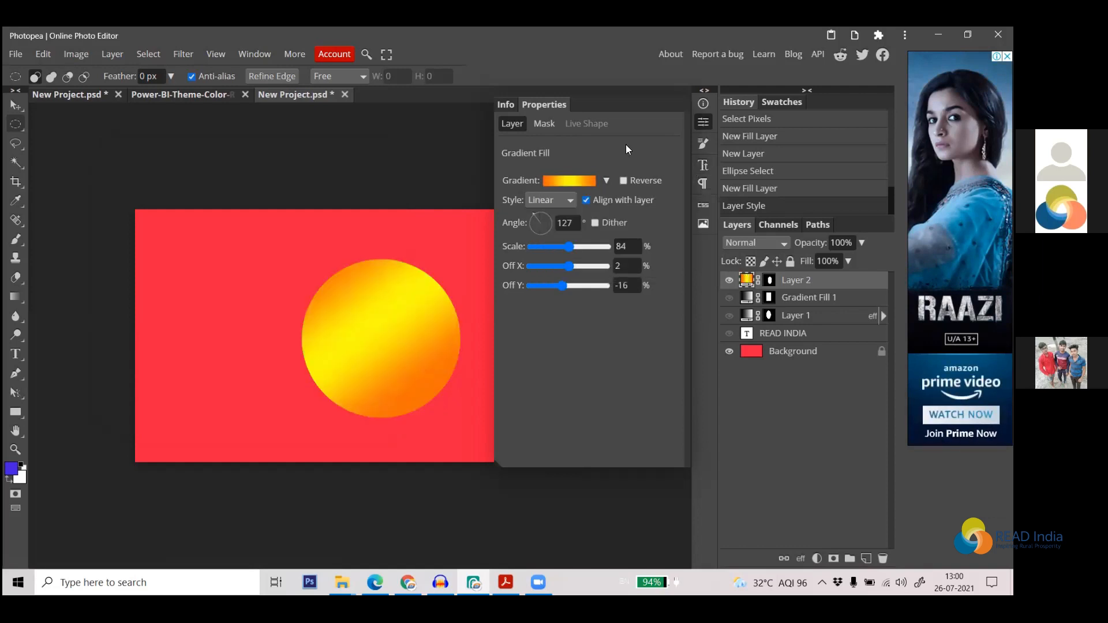
Open the circle's gradient for editing and recolour its middle yellow stop to red, #ff0030
{"action": "left_click", "coordinate": [567, 180]}
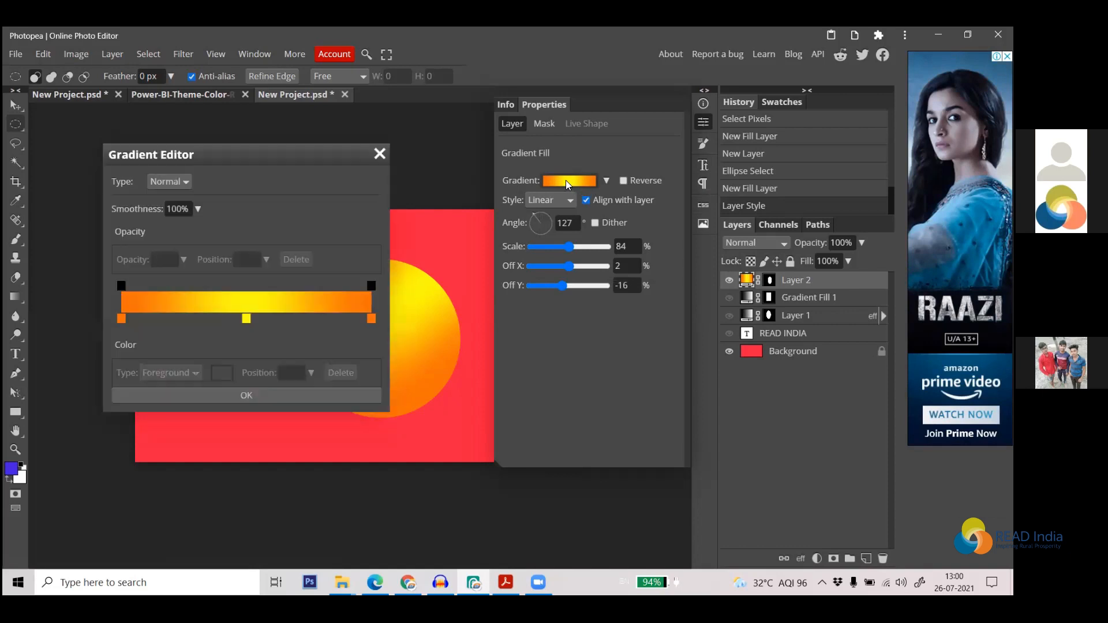
{"action": "left_click_drag", "start_coordinate": [283, 160], "coordinate": [764, 107]}
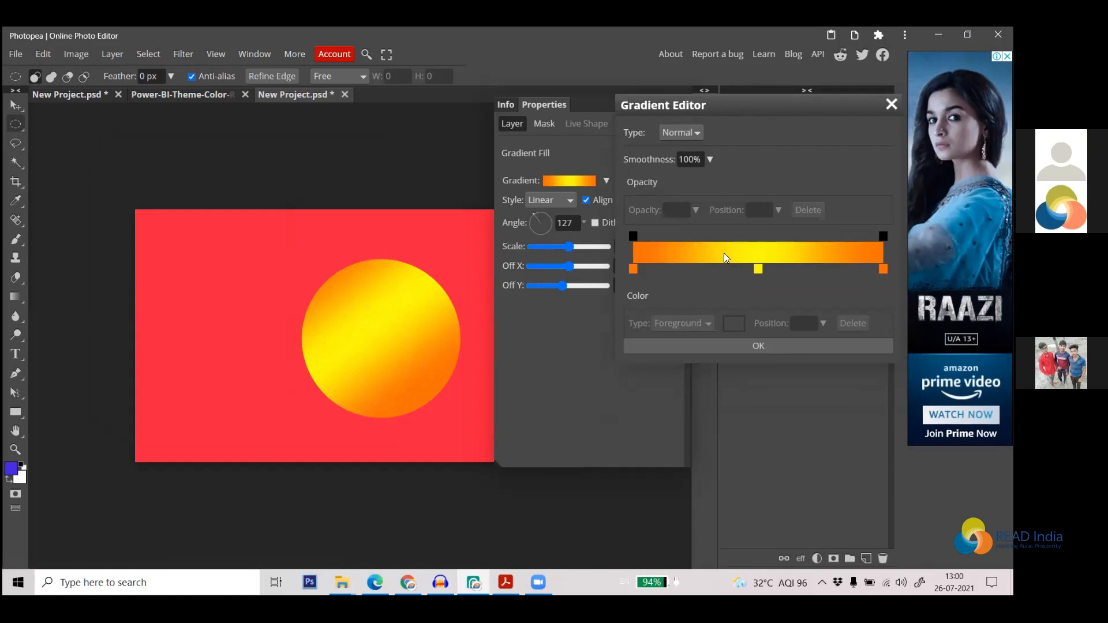
{"action": "left_click", "coordinate": [758, 269]}
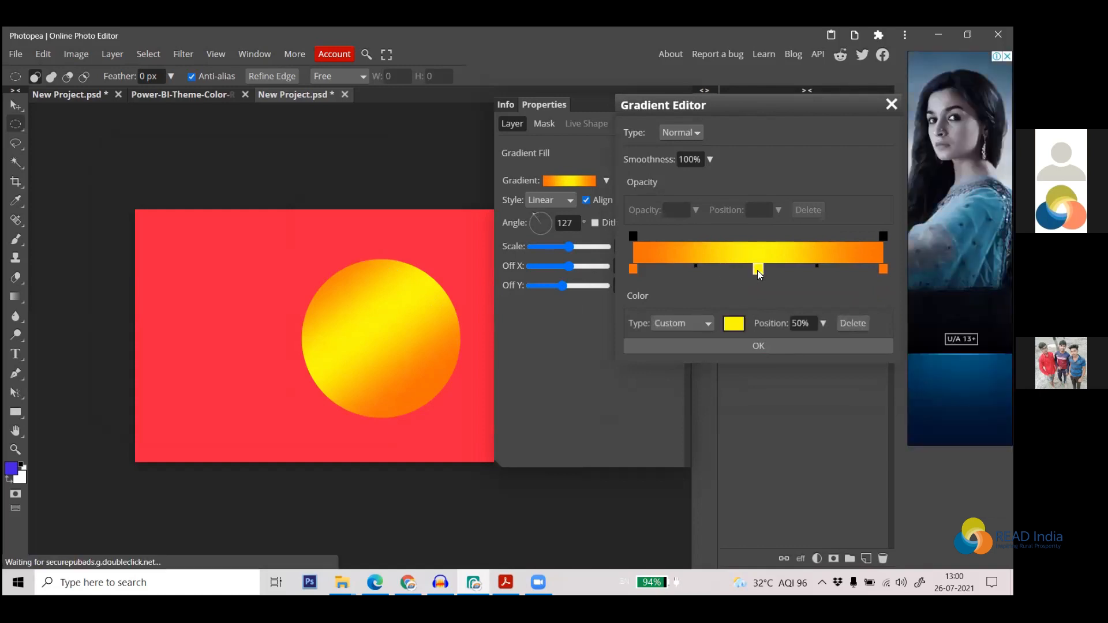
{"action": "left_click", "coordinate": [741, 326]}
{"action": "left_click", "coordinate": [269, 179]}
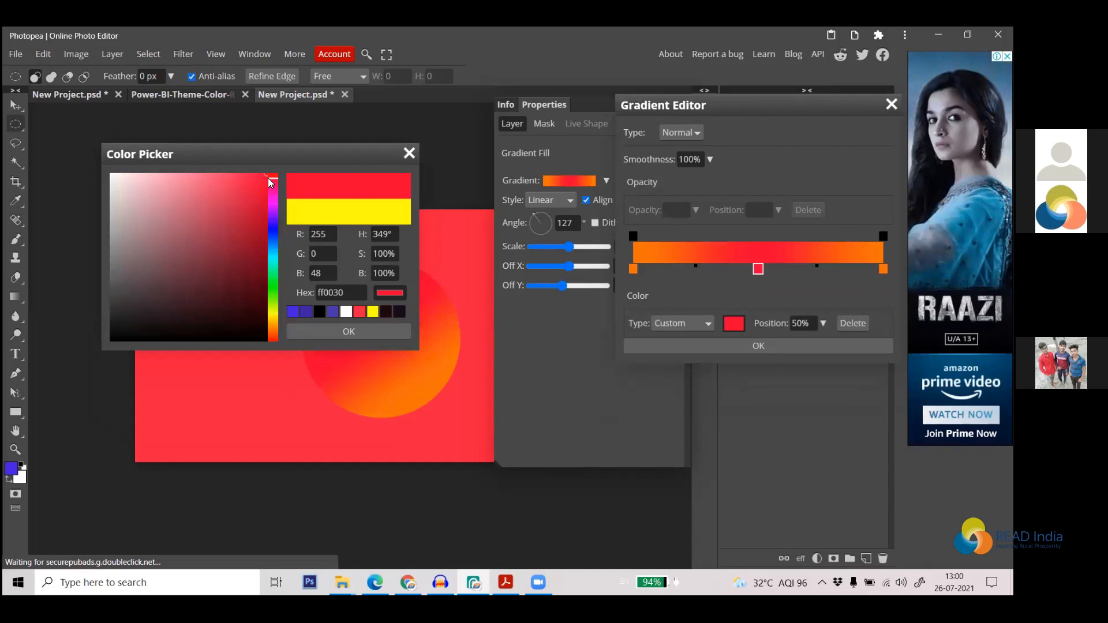
{"action": "left_click", "coordinate": [348, 332]}
Recolour the gradient's end stop at 100% to blue, #1400ff
{"action": "left_click", "coordinate": [883, 270]}
{"action": "left_click", "coordinate": [732, 326]}
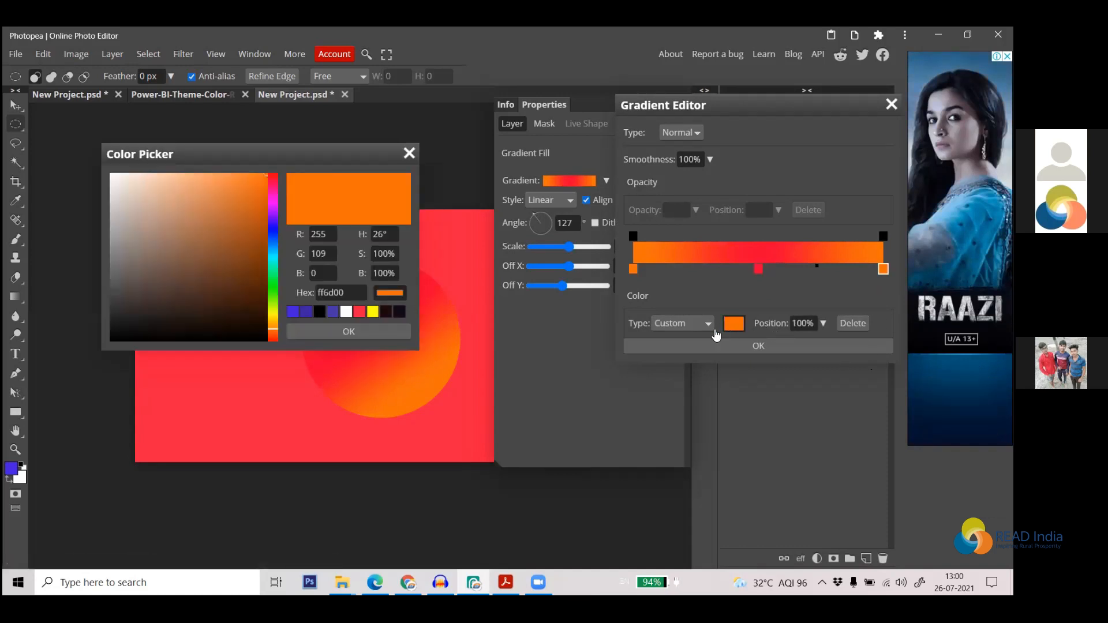
{"action": "left_click", "coordinate": [271, 226]}
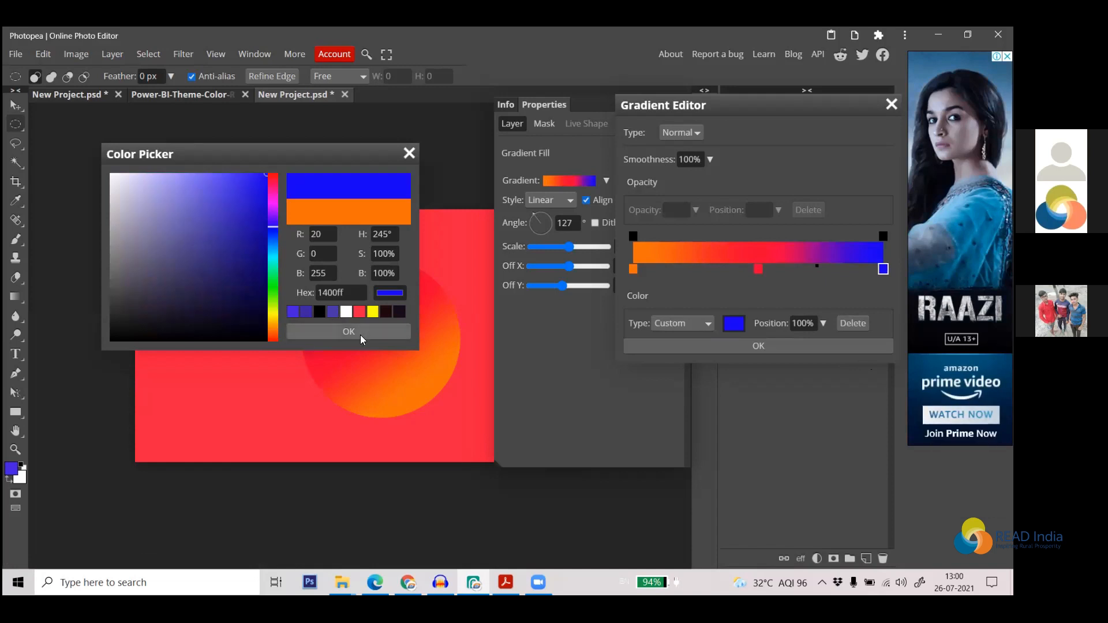
{"action": "left_click", "coordinate": [360, 333]}
Inspect the colour of the gradient's orange start stop without changing it
{"action": "left_click", "coordinate": [633, 269]}
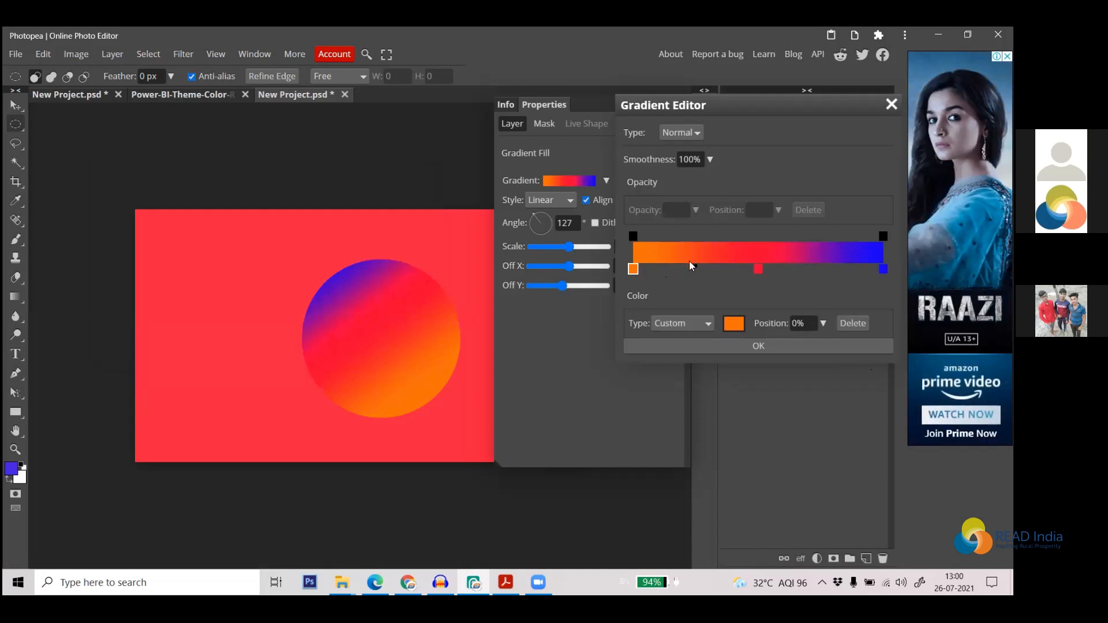
{"action": "mouse_move", "coordinate": [634, 269]}
{"action": "left_mouse_down"}
{"action": "mouse_move", "coordinate": [704, 269]}
{"action": "mouse_move", "coordinate": [608, 264]}
{"action": "mouse_move", "coordinate": [695, 271]}
{"action": "mouse_move", "coordinate": [624, 273]}
{"action": "left_mouse_up"}
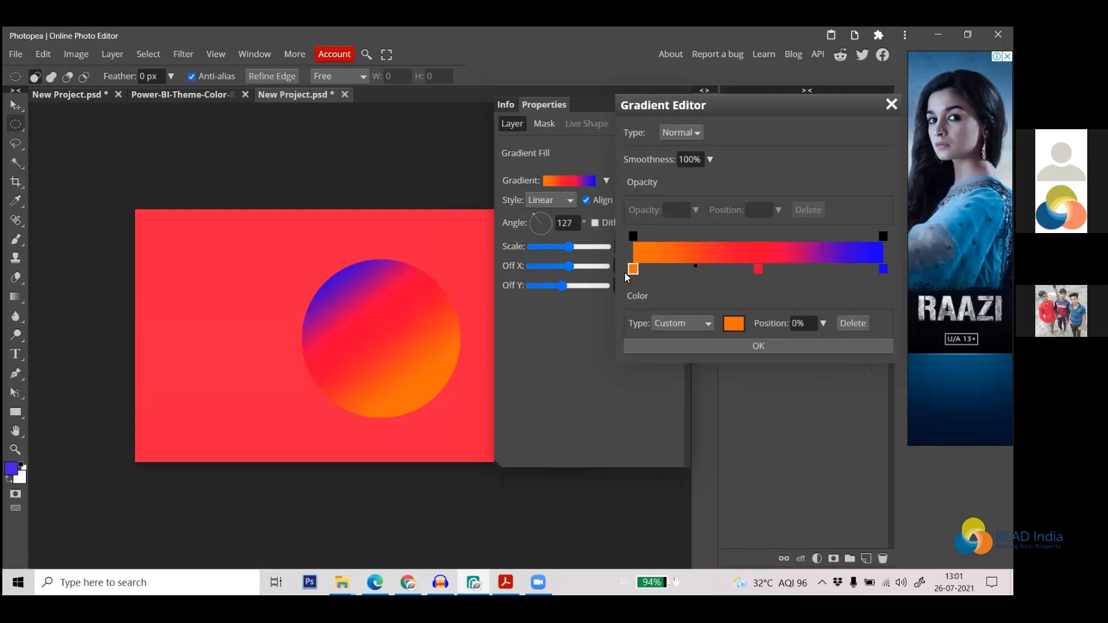
{"action": "double_click", "coordinate": [635, 269]}
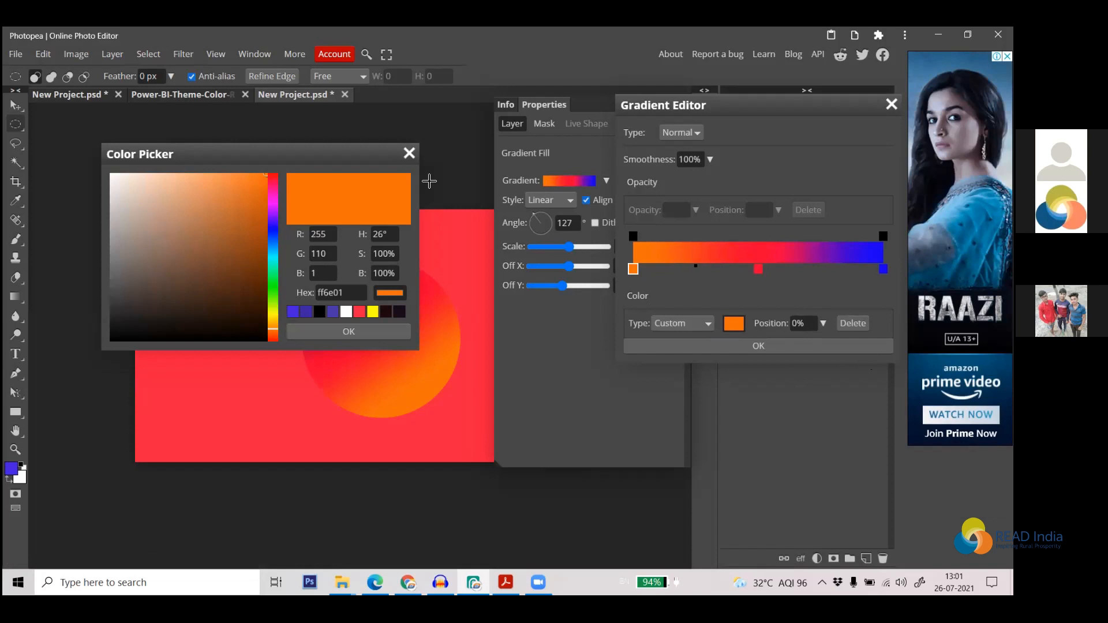
{"action": "left_click", "coordinate": [410, 153]}
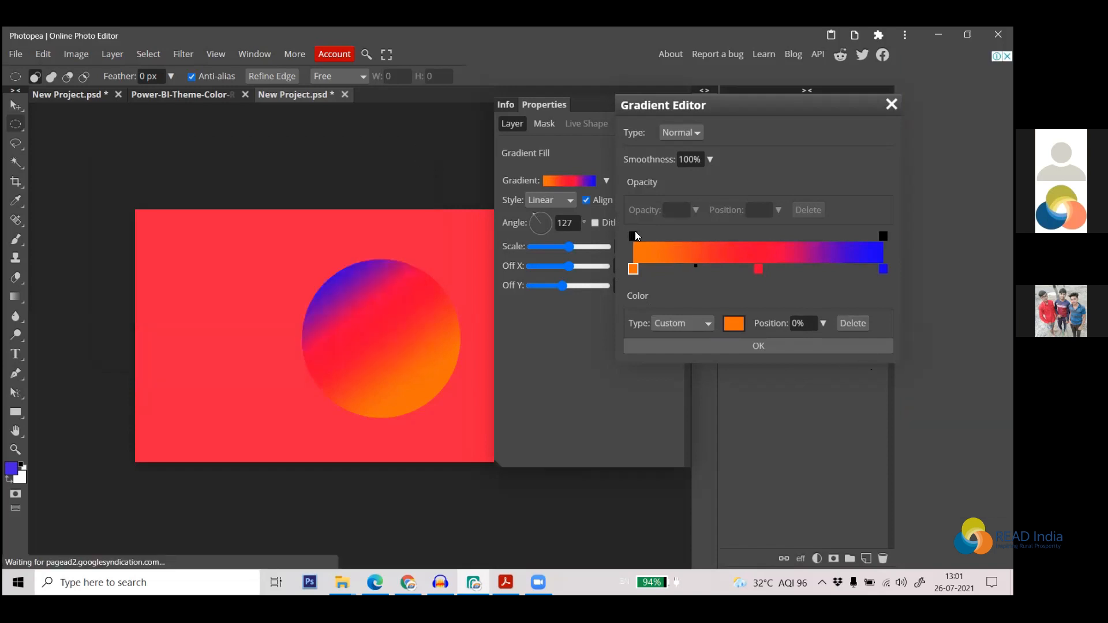
Slide the gradient's first opacity stop to about 15% and the red colour stop to about 47%
{"action": "left_click", "coordinate": [692, 237]}
{"action": "left_click_drag", "start_coordinate": [692, 237], "coordinate": [679, 245]}
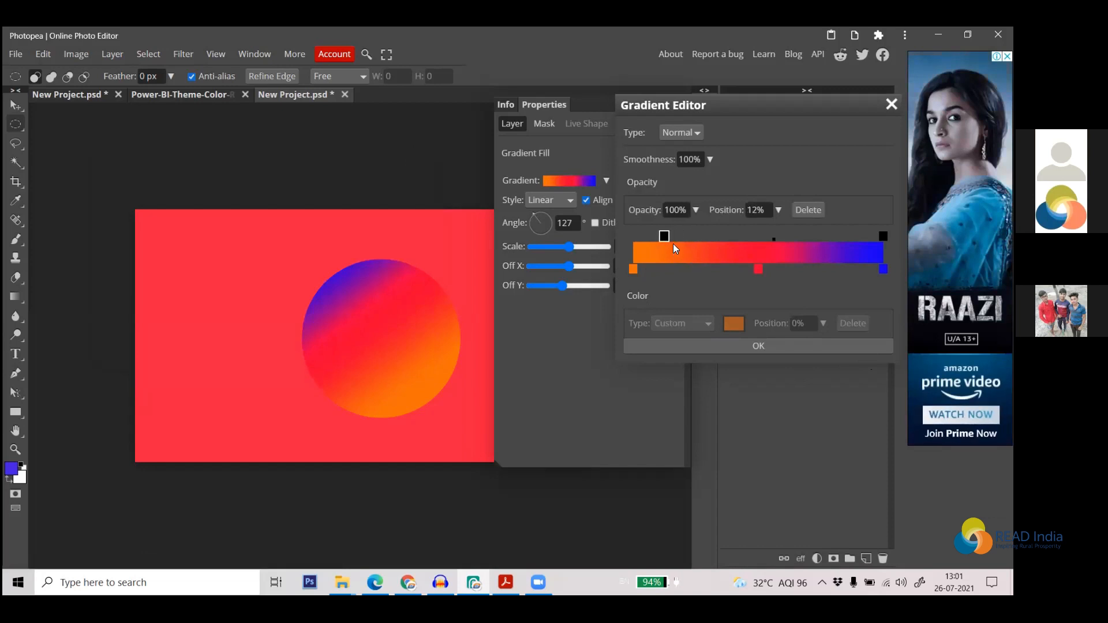
{"action": "key", "text": "super"}
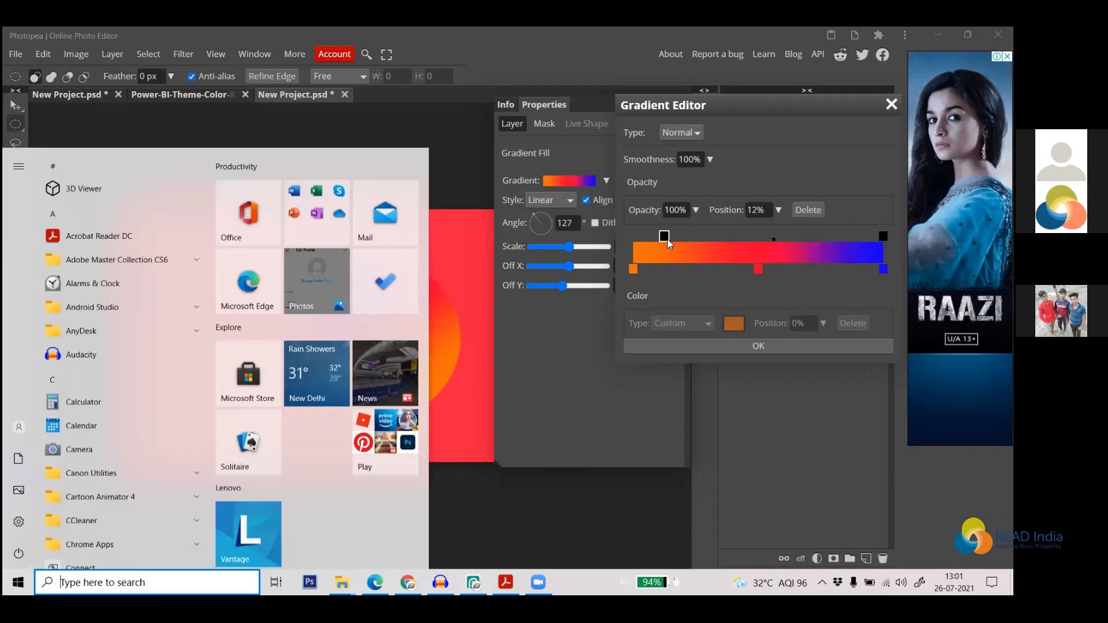
{"action": "key", "text": "super"}
{"action": "left_click_drag", "start_coordinate": [667, 239], "coordinate": [672, 269]}
{"action": "mouse_move", "coordinate": [756, 269]}
{"action": "left_mouse_down"}
{"action": "mouse_move", "coordinate": [725, 268]}
{"action": "mouse_move", "coordinate": [753, 269]}
{"action": "left_mouse_up"}
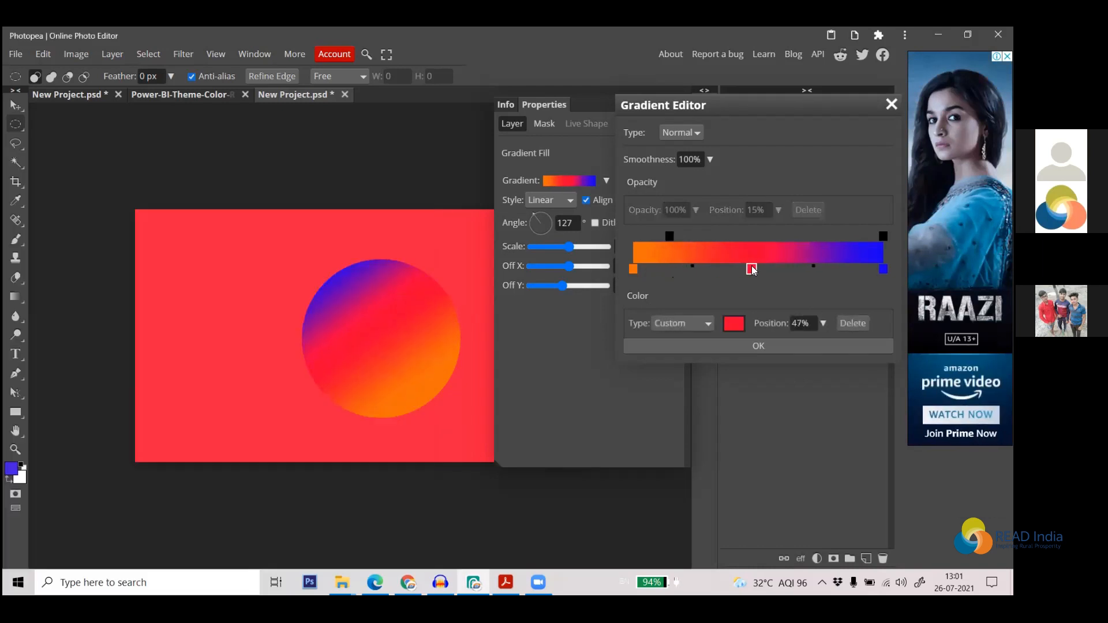
Slide the orange colour stop to about 32% and the blue colour stop to about 87% along the gradient
{"action": "left_click", "coordinate": [692, 266]}
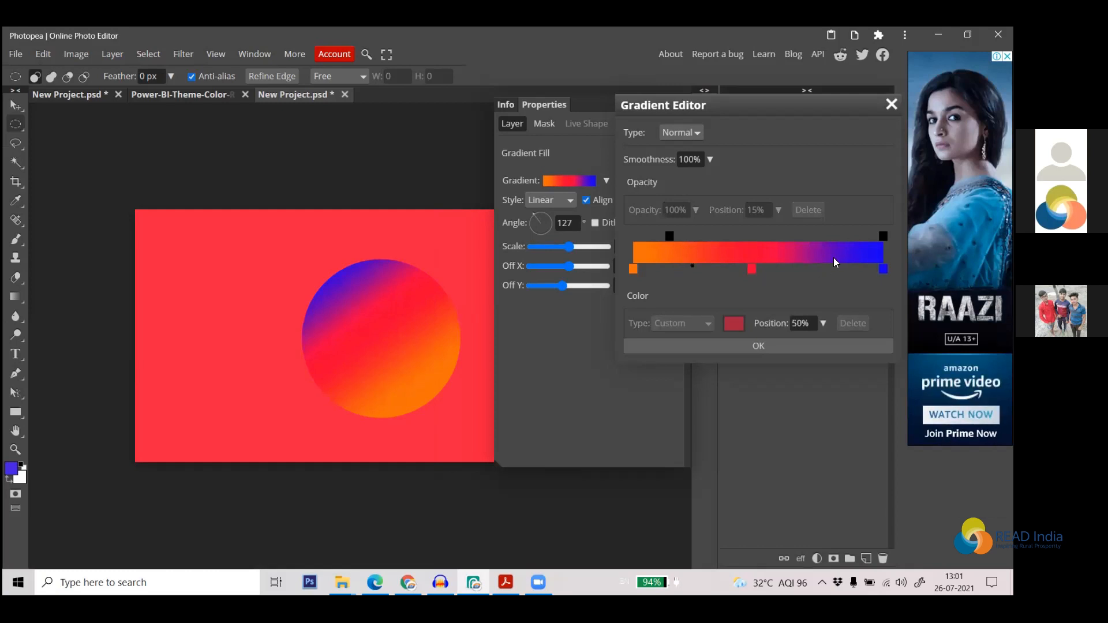
{"action": "left_click_drag", "start_coordinate": [672, 237], "coordinate": [708, 268]}
{"action": "left_click", "coordinate": [782, 260]}
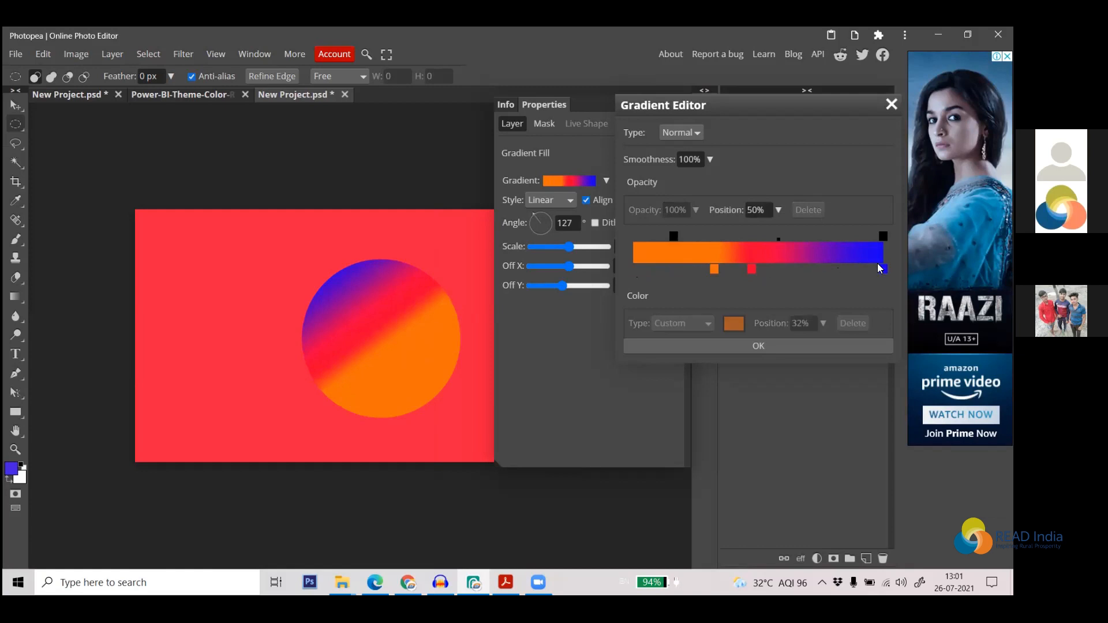
{"action": "left_click_drag", "start_coordinate": [884, 269], "coordinate": [852, 268]}
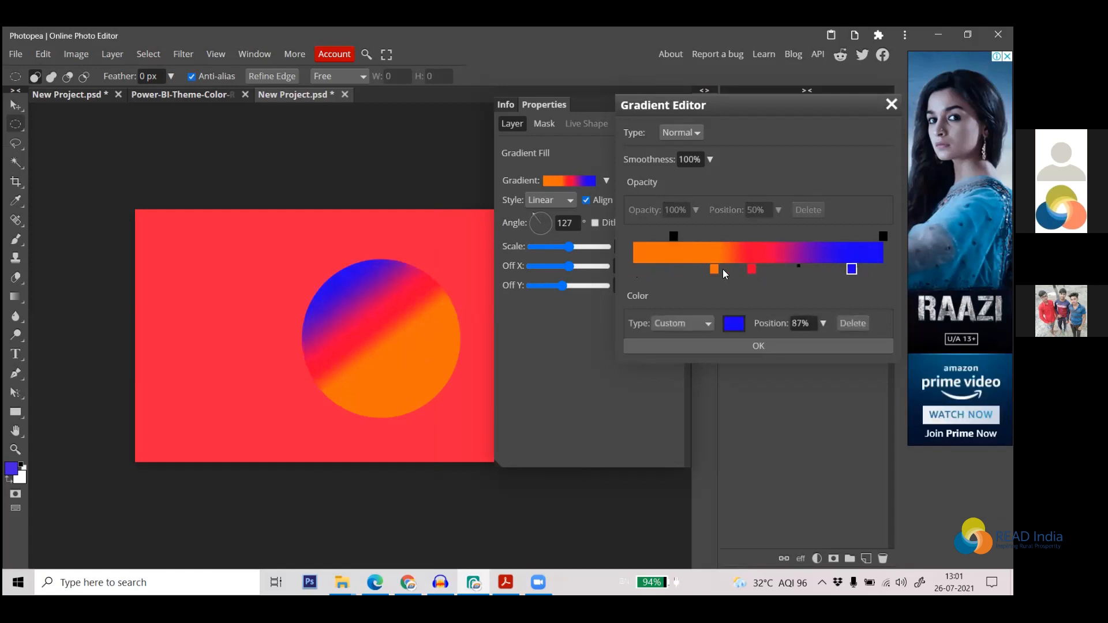
Reorder the gradient's colours by moving the blue stop to the start, orange to about 97% and red to about 35%
{"action": "left_click_drag", "start_coordinate": [852, 269], "coordinate": [640, 269]}
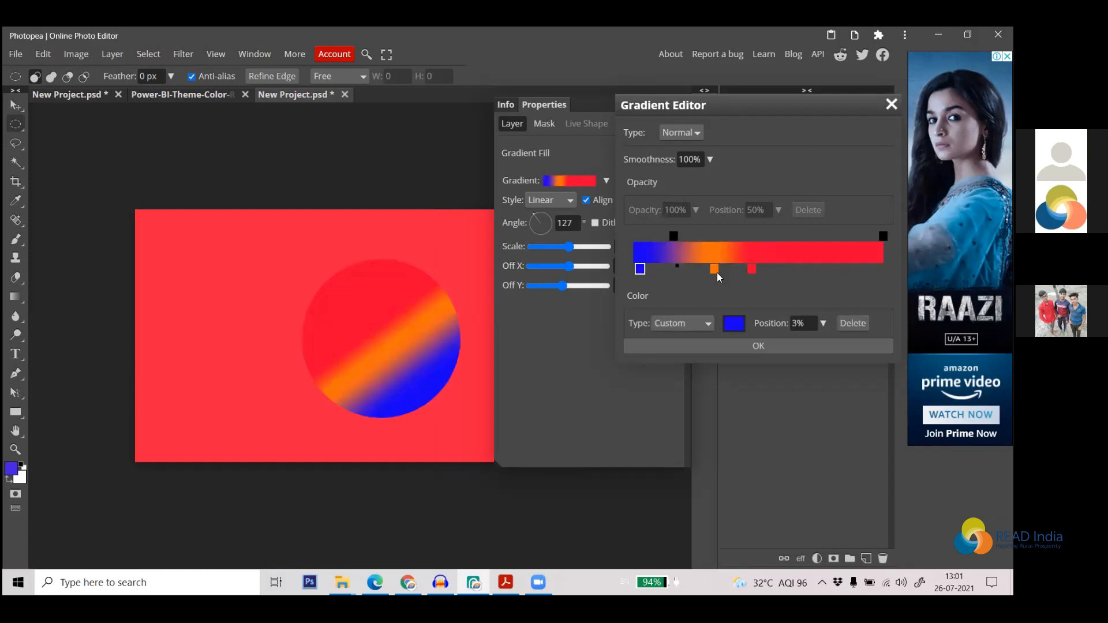
{"action": "left_click_drag", "start_coordinate": [731, 272], "coordinate": [875, 271]}
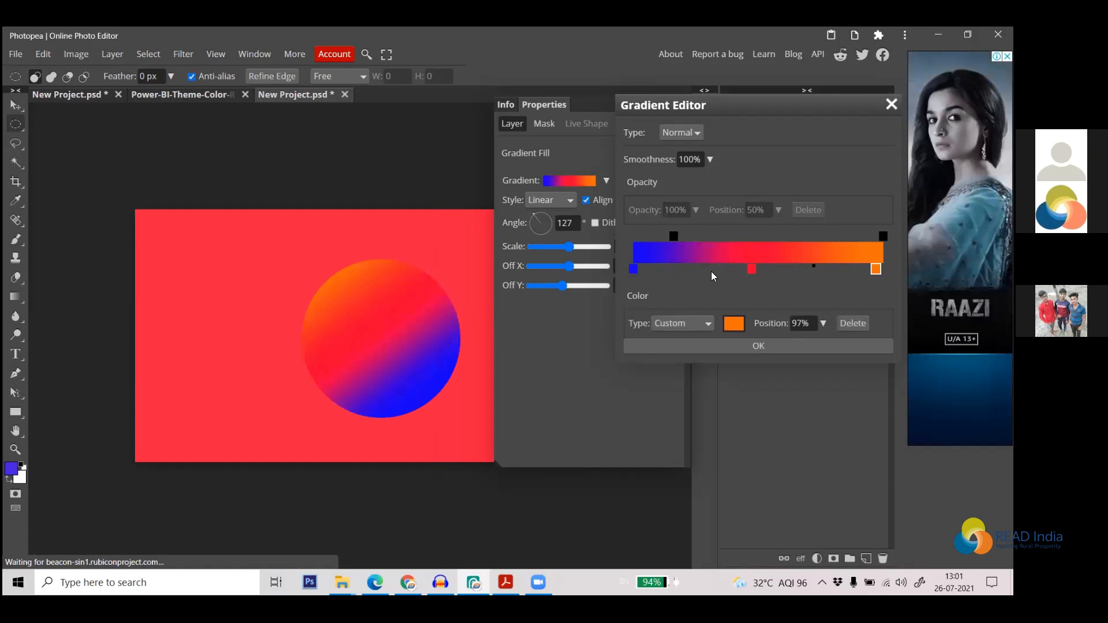
{"action": "left_click_drag", "start_coordinate": [751, 269], "coordinate": [803, 259]}
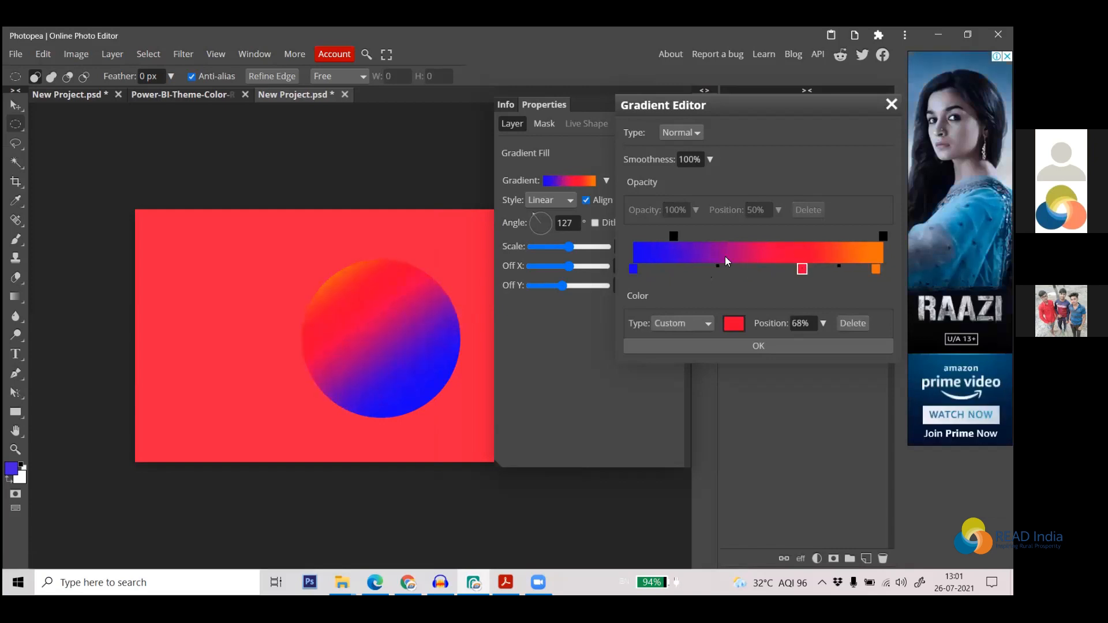
Try the Noise gradient type on the circle, and switch the type back to Normal
{"action": "left_click", "coordinate": [701, 132]}
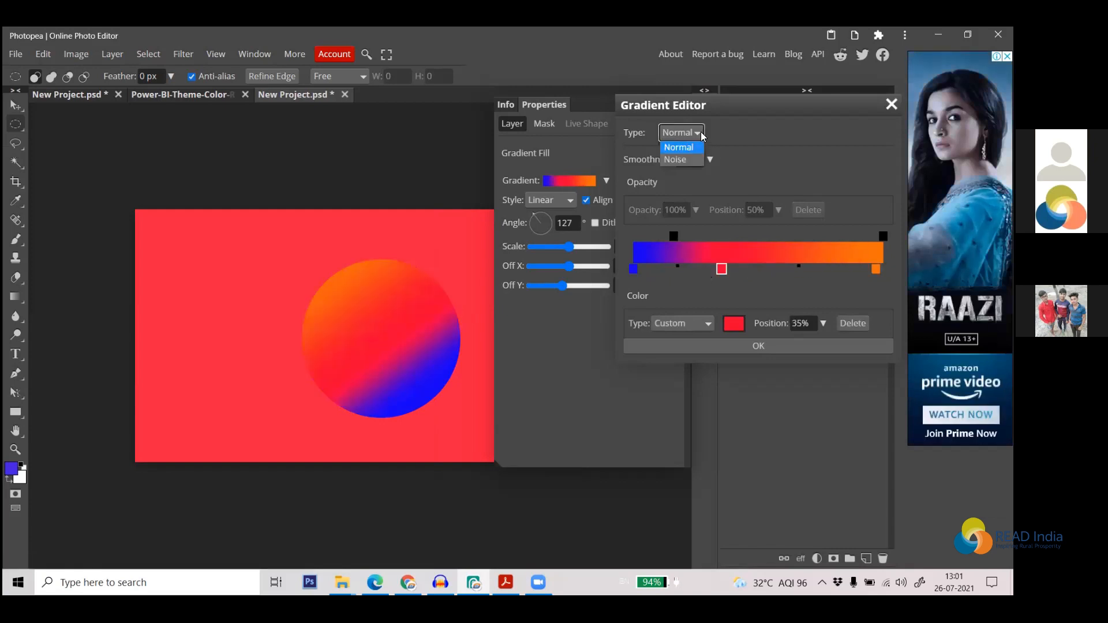
{"action": "left_click", "coordinate": [681, 159]}
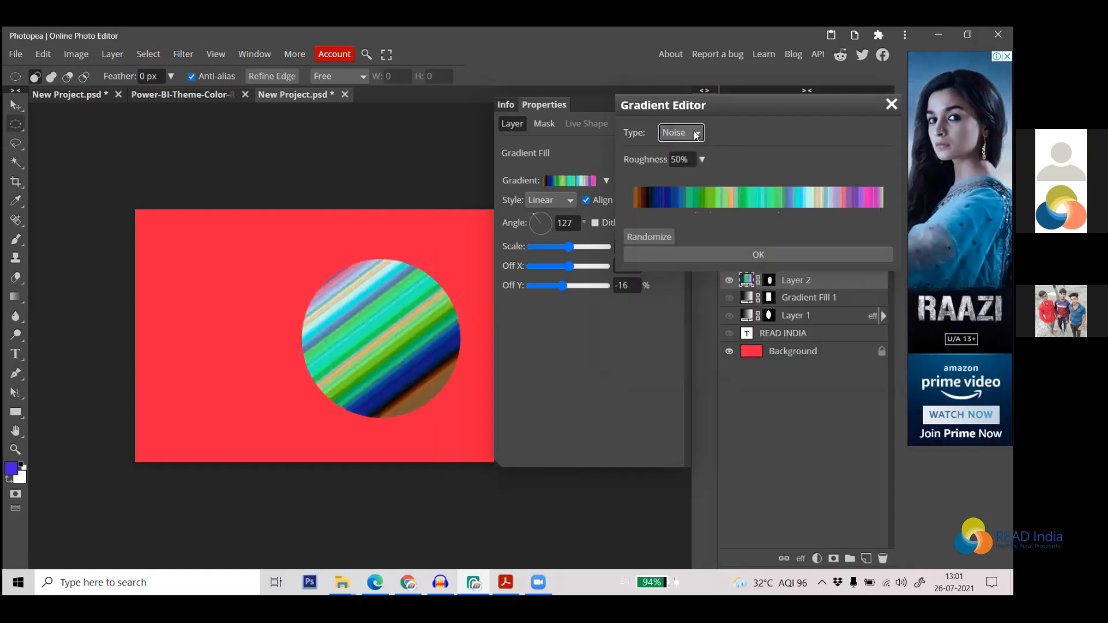
{"action": "left_click", "coordinate": [686, 133]}
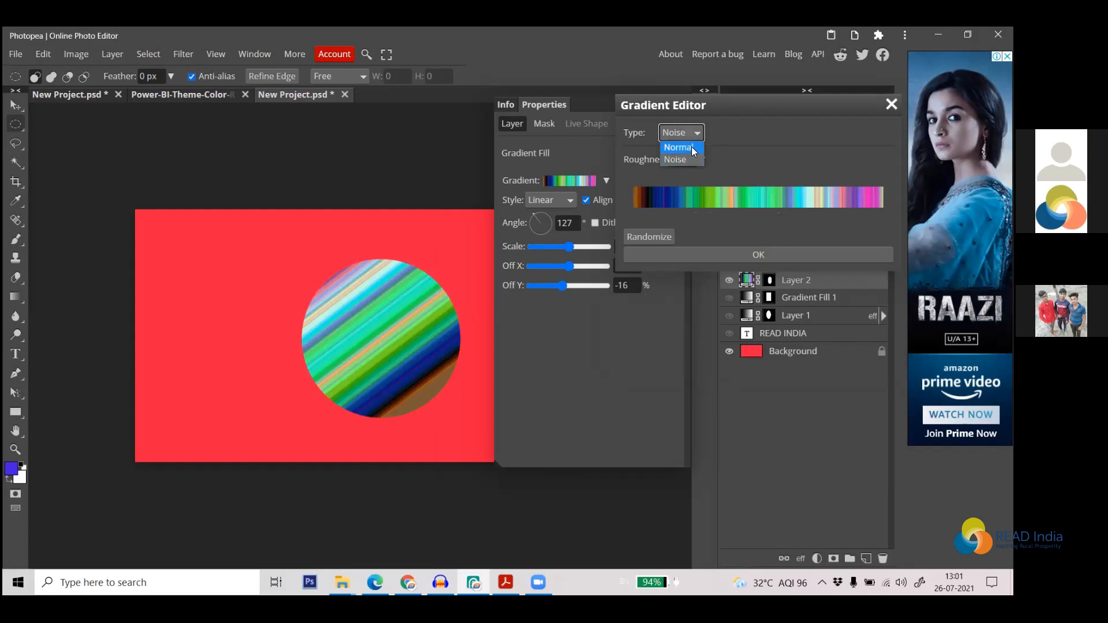
{"action": "key", "text": "Return"}
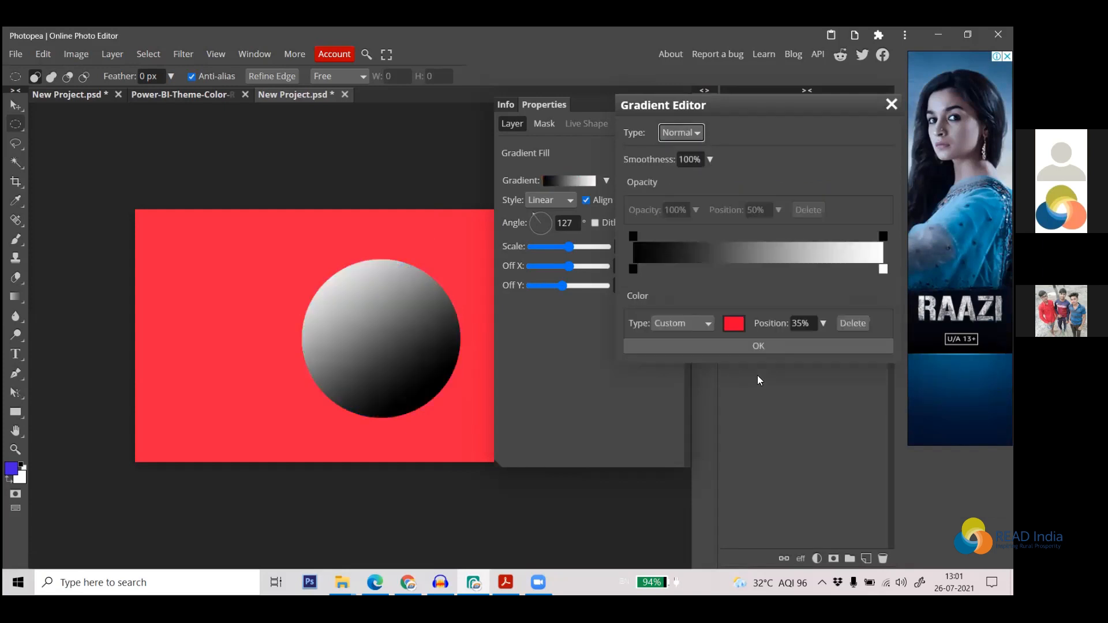
Accept the black-to-white gradient, hide the gradient circle on Layer 2, and close the fill's properties
{"action": "left_click", "coordinate": [765, 346]}
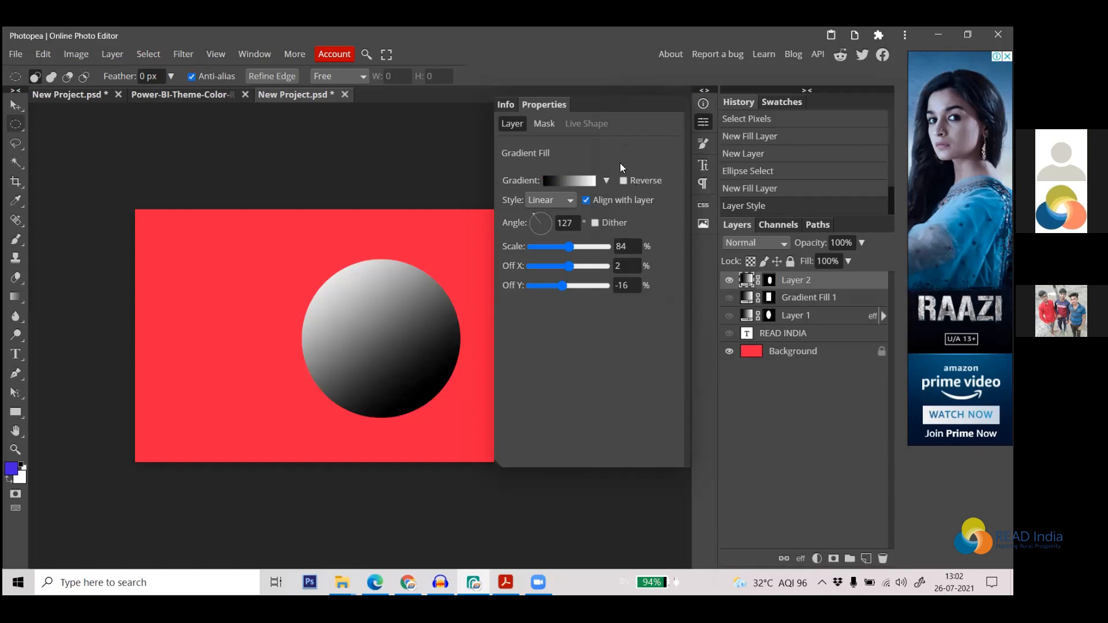
{"action": "left_click", "coordinate": [729, 280]}
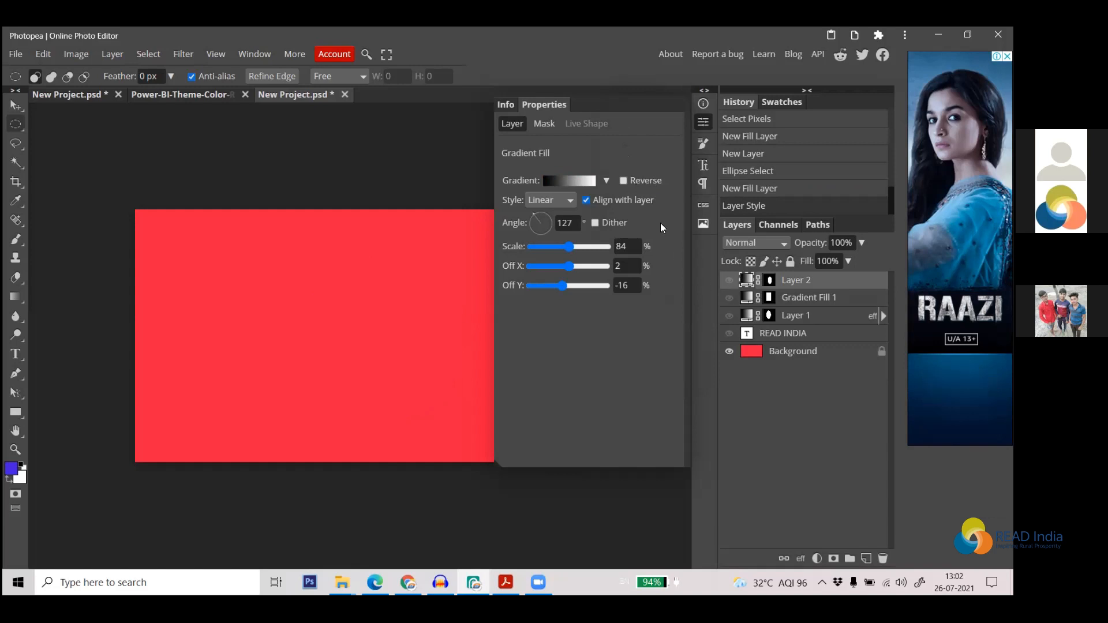
{"action": "left_click", "coordinate": [704, 124]}
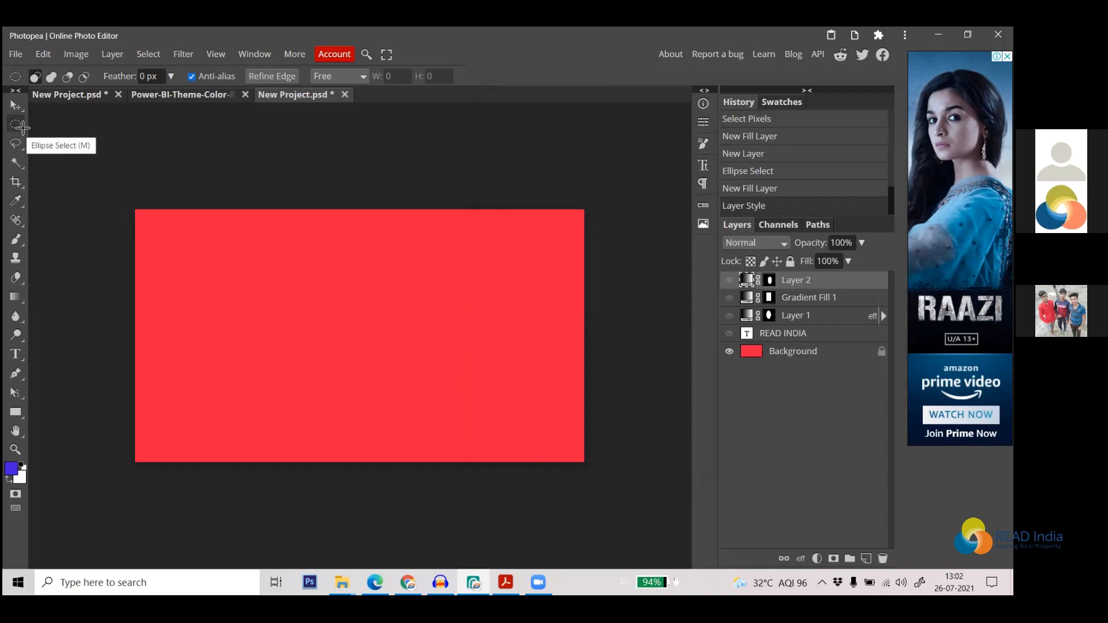
Select a large rectangular area of the red canvas and add a Pattern Fill layer to it
{"action": "mouse_move", "coordinate": [245, 260]}
{"action": "left_mouse_down"}
{"action": "mouse_move", "coordinate": [309, 336]}
{"action": "mouse_move", "coordinate": [478, 439]}
{"action": "left_mouse_up"}
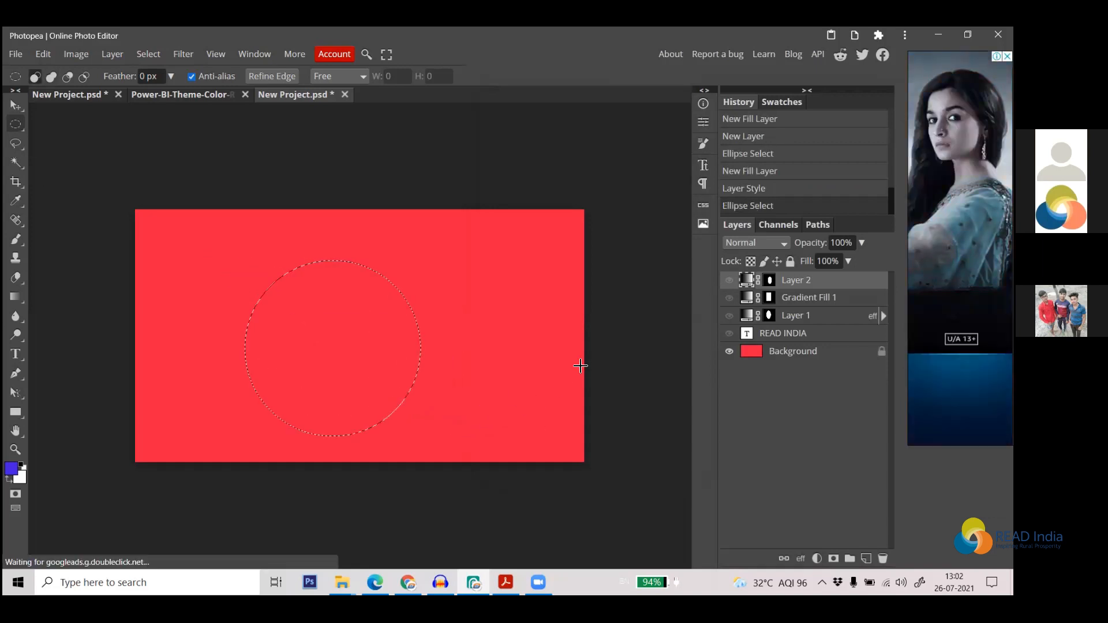
{"action": "left_click", "coordinate": [658, 362]}
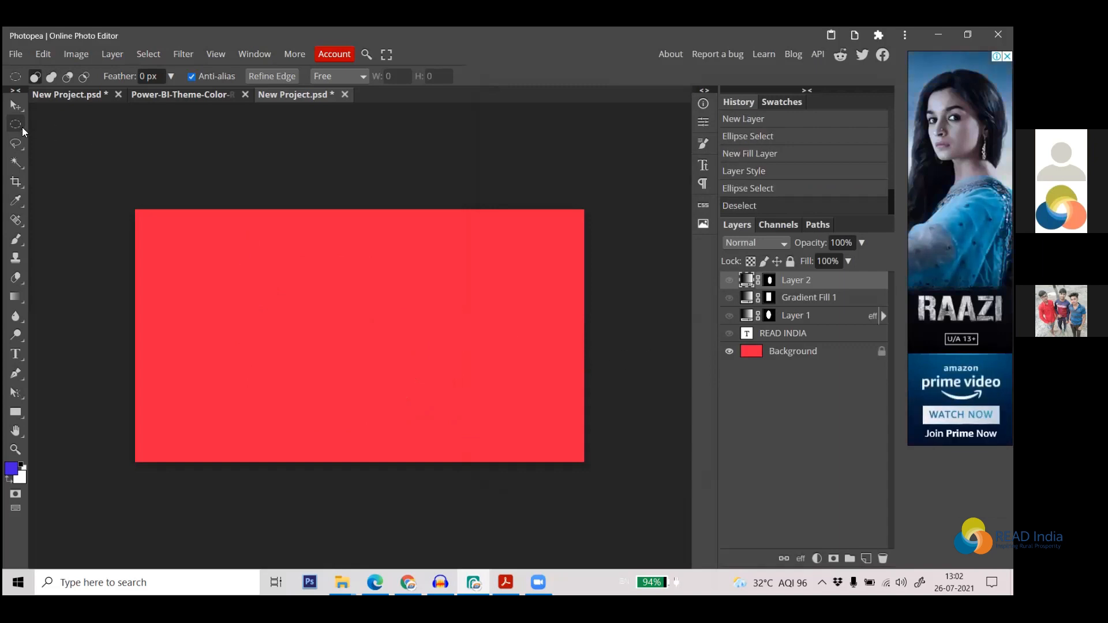
{"action": "left_click", "coordinate": [64, 127]}
{"action": "mouse_move", "coordinate": [186, 246]}
{"action": "left_mouse_down"}
{"action": "mouse_move", "coordinate": [224, 309]}
{"action": "mouse_move", "coordinate": [515, 449]}
{"action": "mouse_move", "coordinate": [558, 434]}
{"action": "mouse_move", "coordinate": [555, 413]}
{"action": "left_mouse_up"}
{"action": "mouse_move", "coordinate": [177, 235]}
{"action": "left_mouse_down"}
{"action": "mouse_move", "coordinate": [278, 313]}
{"action": "mouse_move", "coordinate": [524, 410]}
{"action": "mouse_move", "coordinate": [523, 423]}
{"action": "left_mouse_up"}
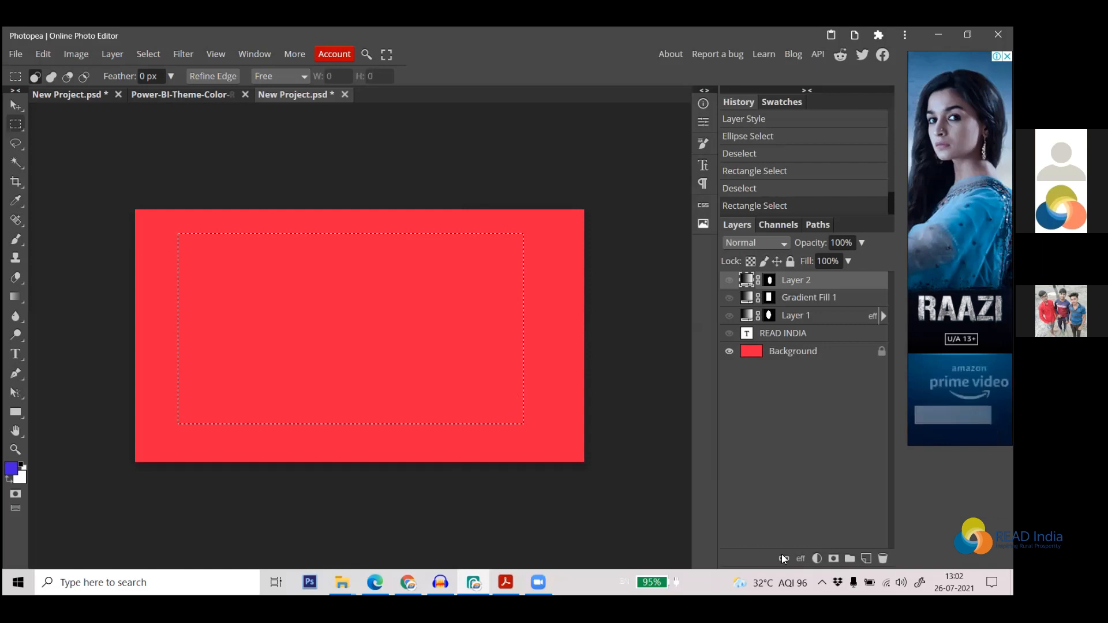
{"action": "left_click", "coordinate": [817, 559]}
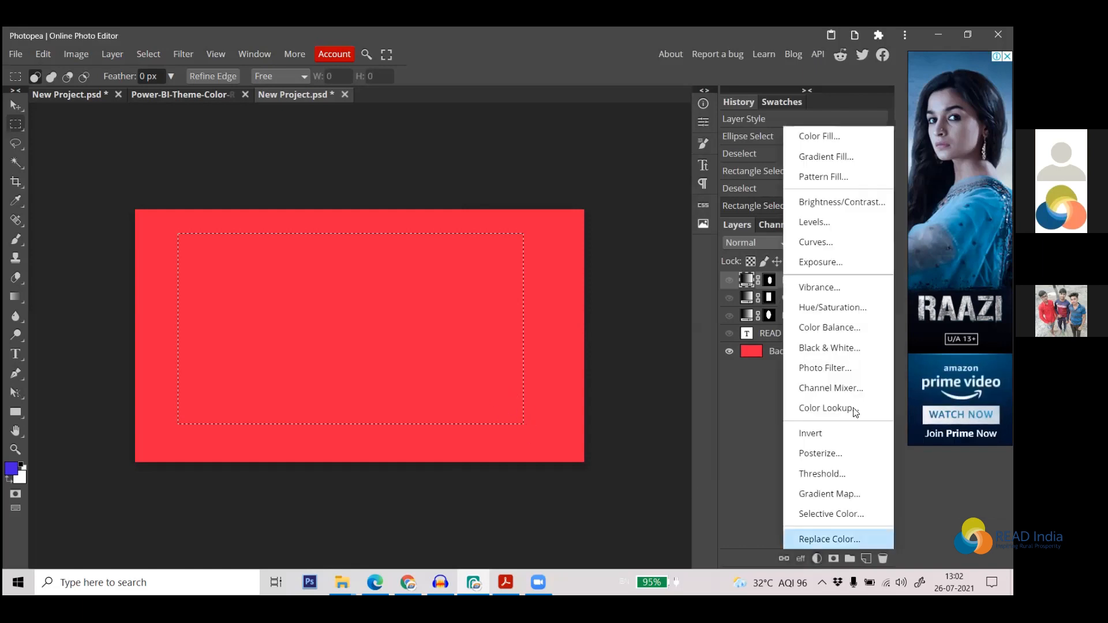
{"action": "left_click", "coordinate": [835, 178]}
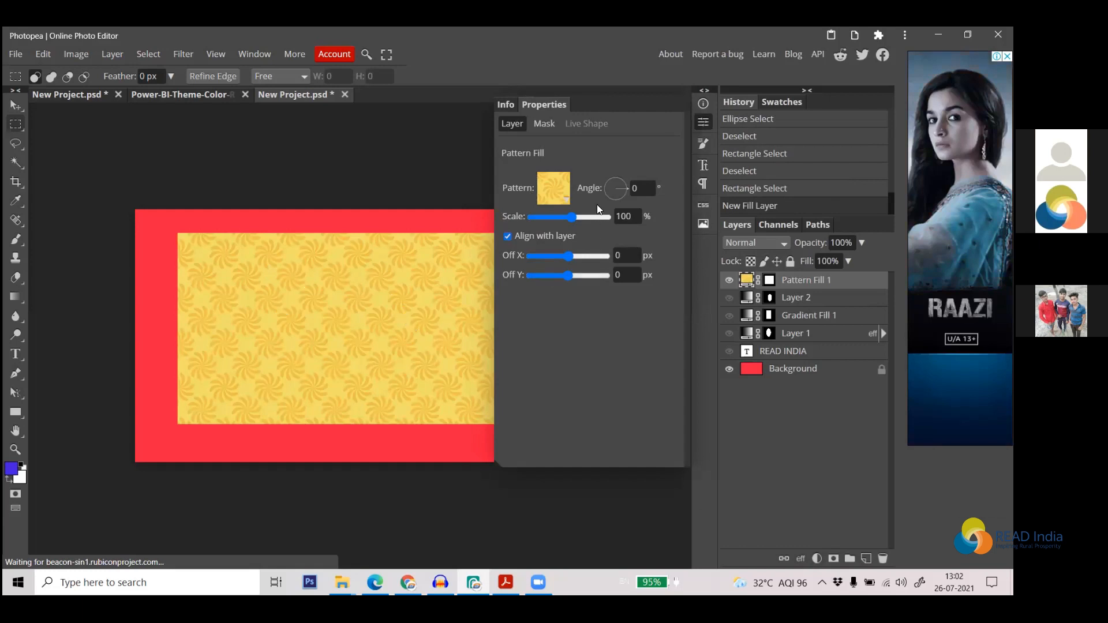
Try the red dotted, beige, black, light grey and light blue patterns on the fill, and return to the yellow swirl pattern
{"action": "left_click", "coordinate": [567, 199]}
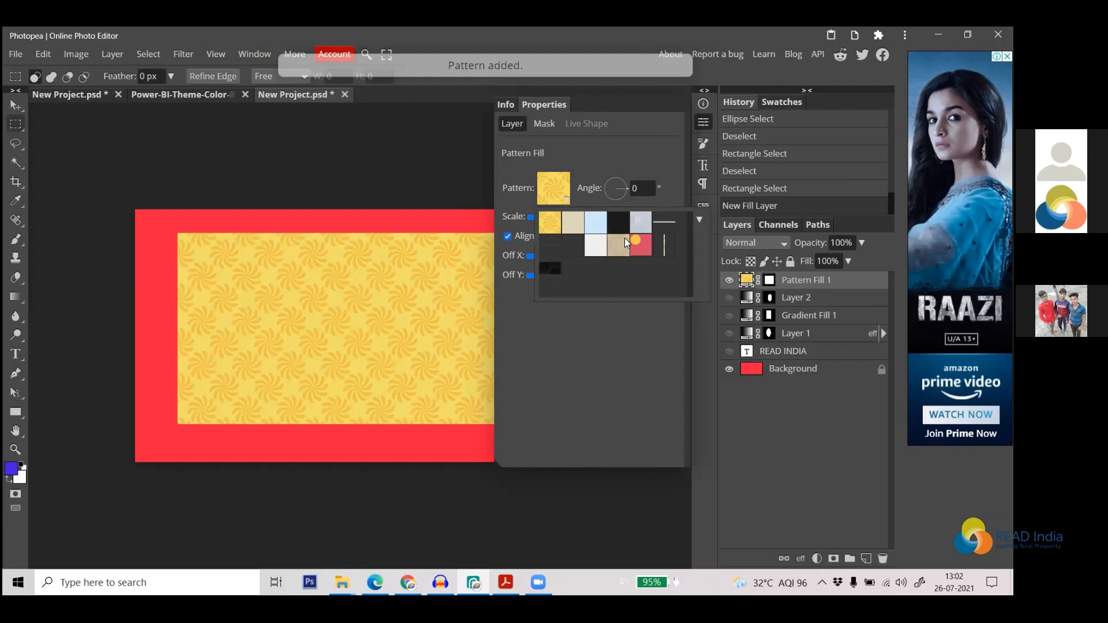
{"action": "left_click", "coordinate": [637, 248]}
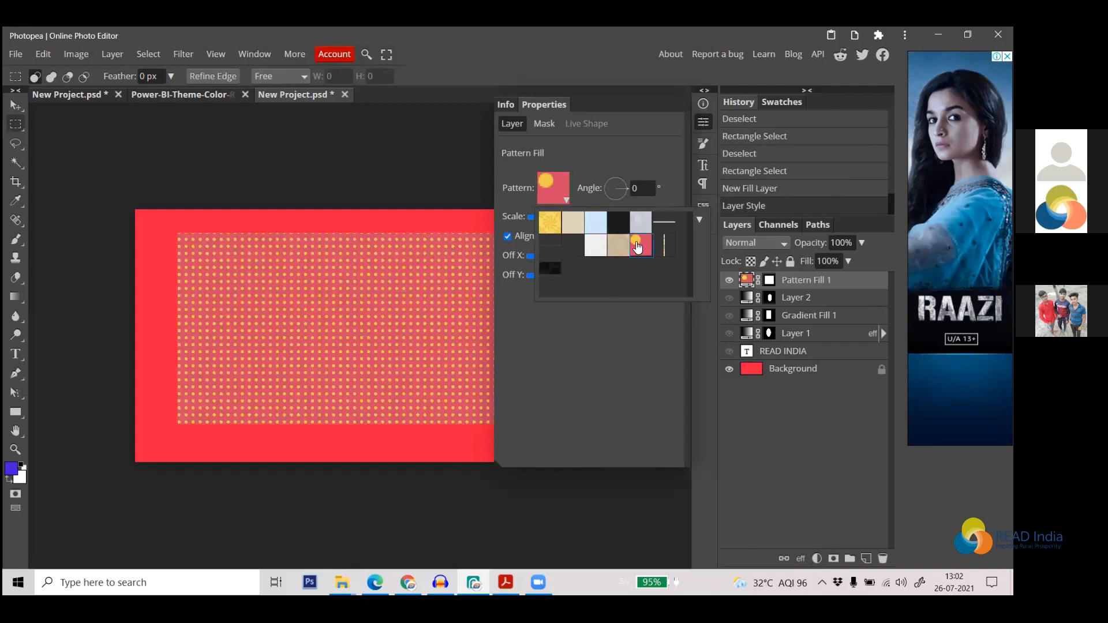
{"action": "left_click", "coordinate": [621, 248]}
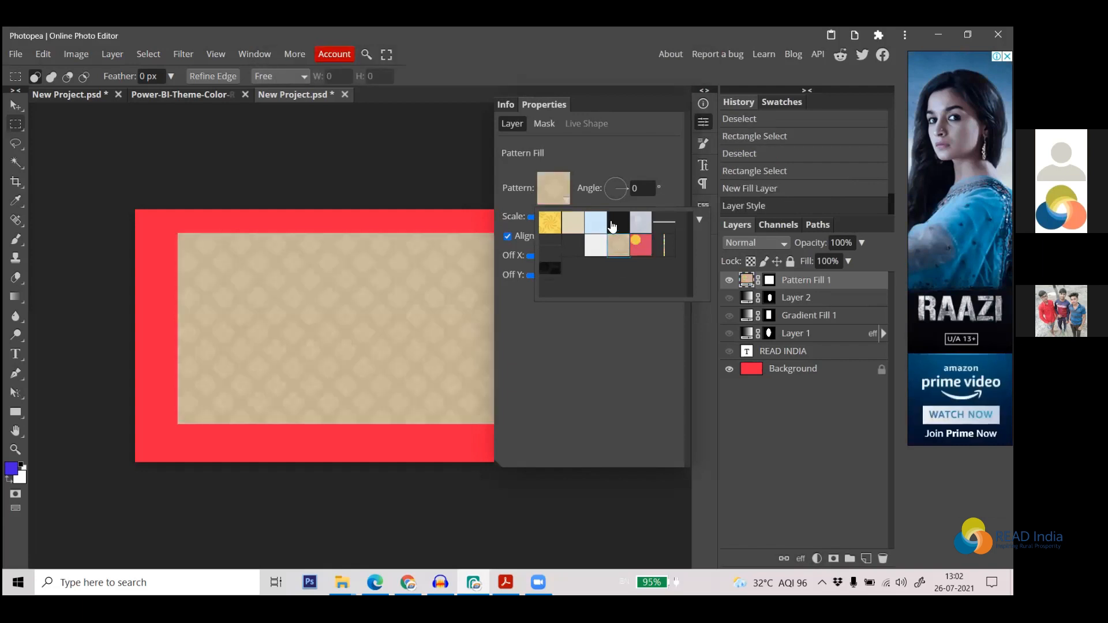
{"action": "left_click", "coordinate": [619, 224]}
{"action": "left_click", "coordinate": [637, 224]}
{"action": "left_click", "coordinate": [596, 229]}
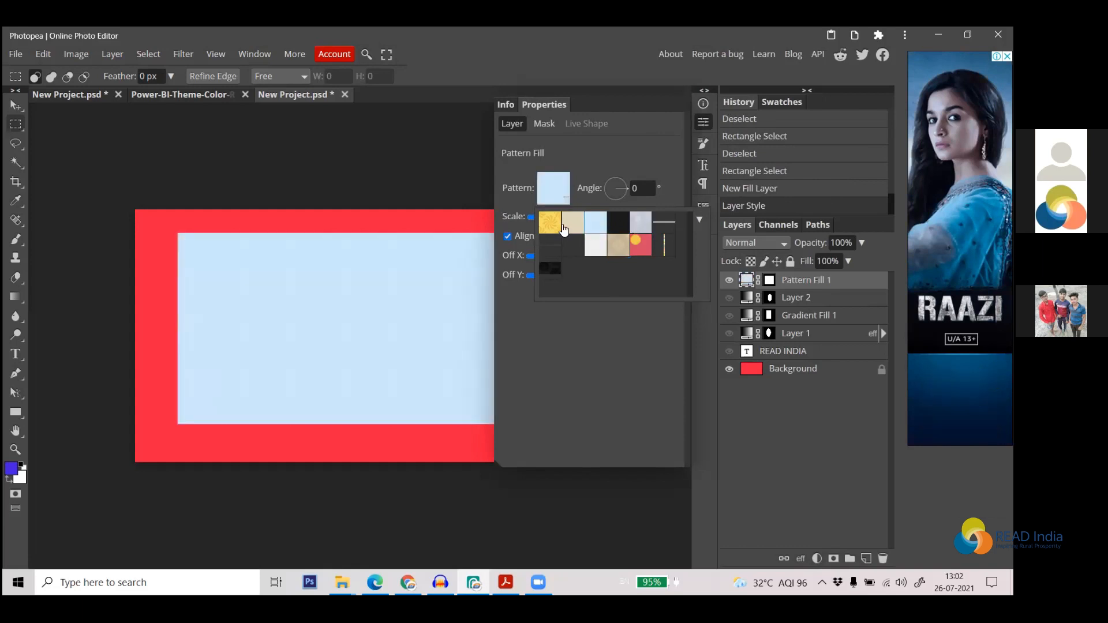
{"action": "left_click", "coordinate": [565, 229]}
{"action": "left_click", "coordinate": [553, 227]}
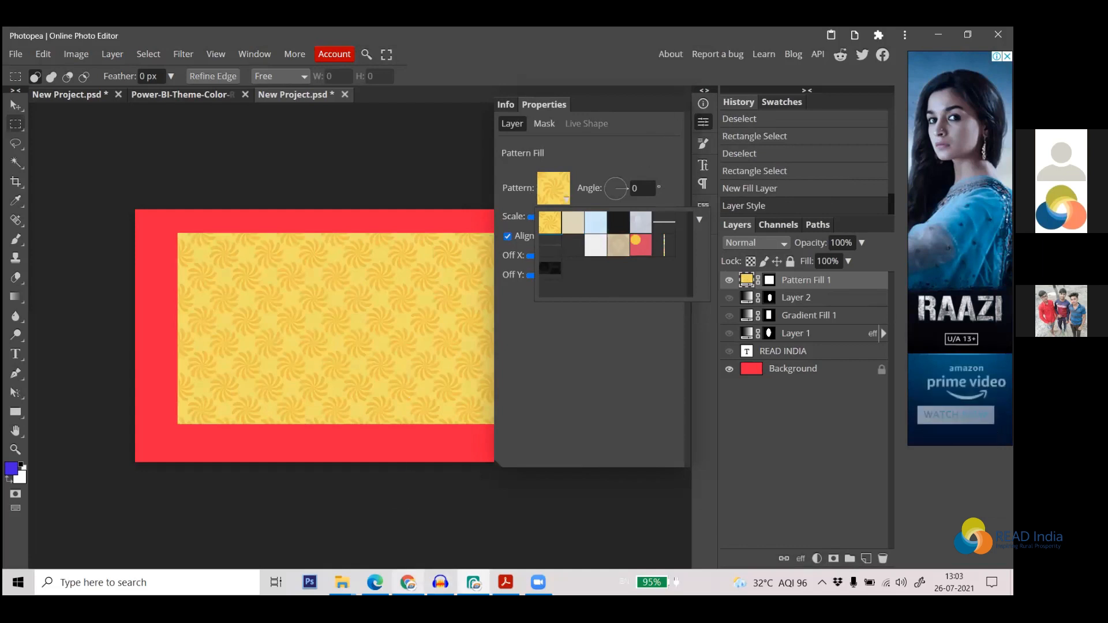
Switch to Chrome and search Google Images for "pattern design png"
{"action": "left_click", "coordinate": [407, 583]}
{"action": "left_click_drag", "start_coordinate": [199, 123], "coordinate": [125, 123]}
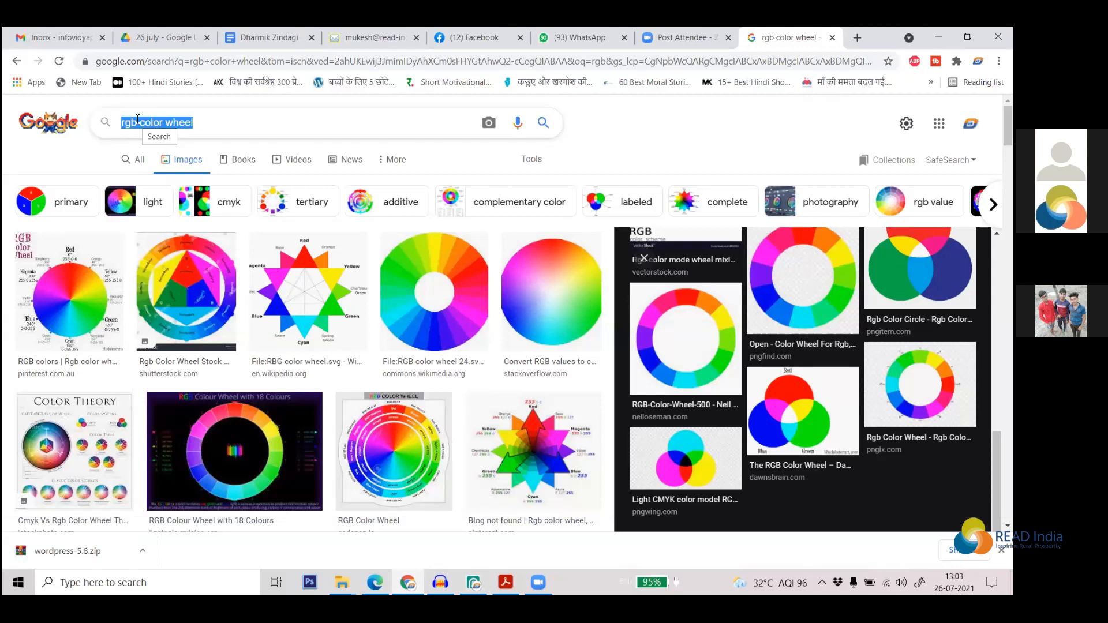
{"action": "type", "text": "pa"}
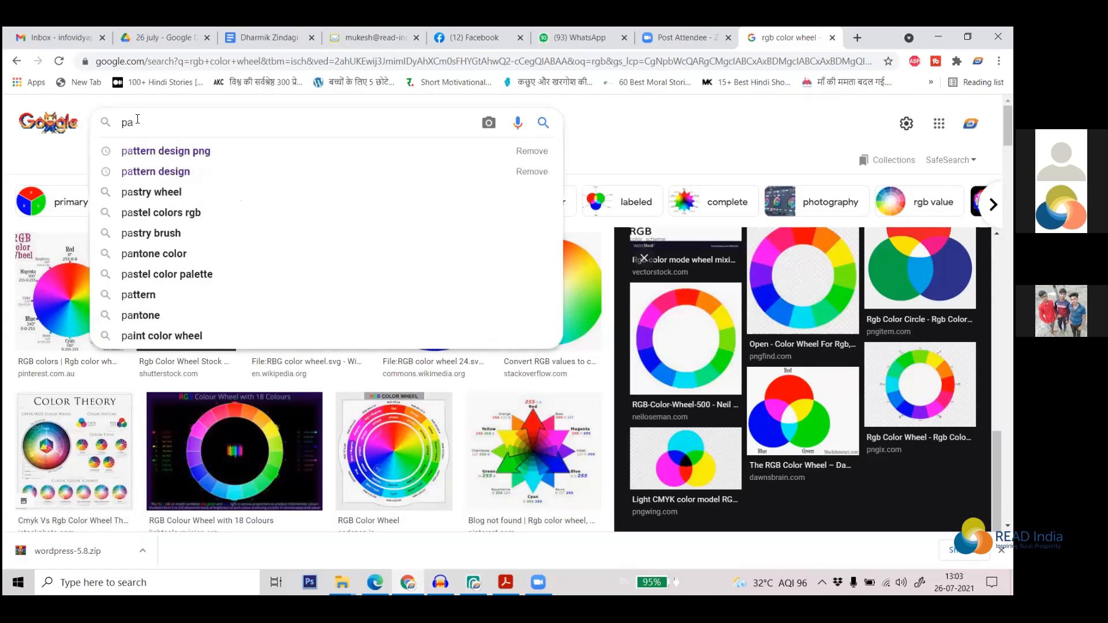
{"action": "type", "text": "ttern"}
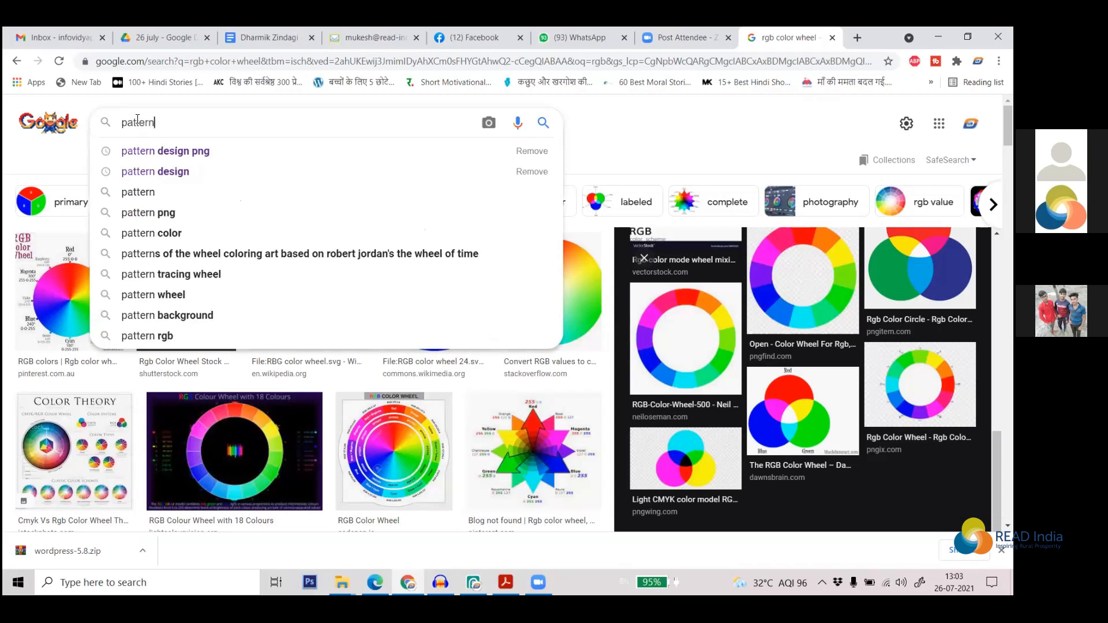
{"action": "left_click", "coordinate": [191, 152]}
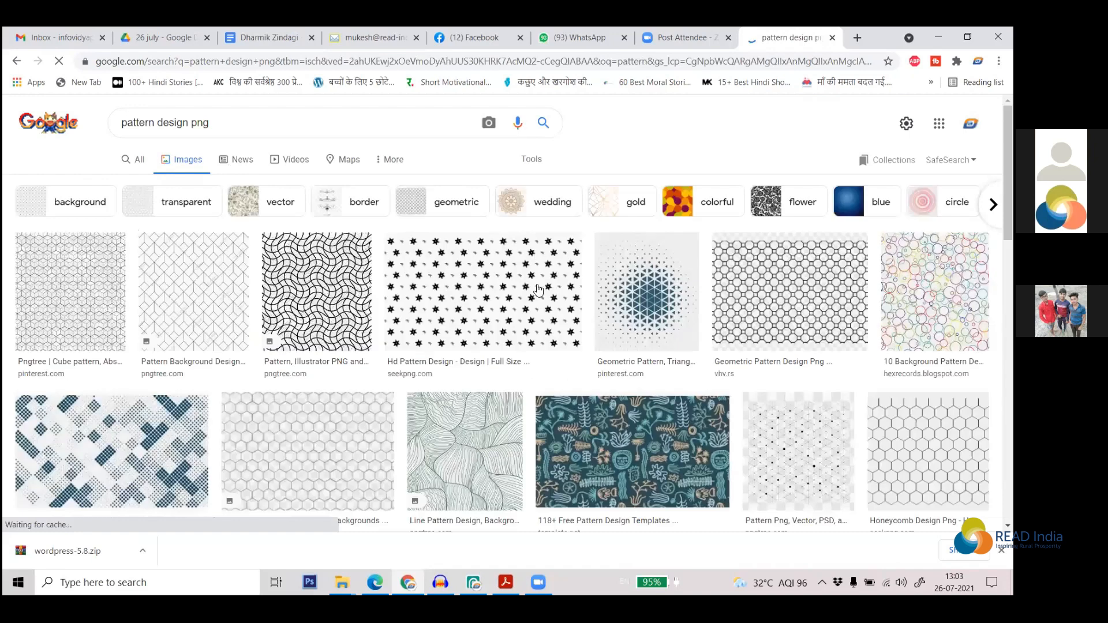
Open the seamless overlapping-circles pattern from PNGWing in the image results and copy its image address
{"action": "scroll", "coordinate": [520, 295], "scroll_direction": "down", "scroll_amount": 3}
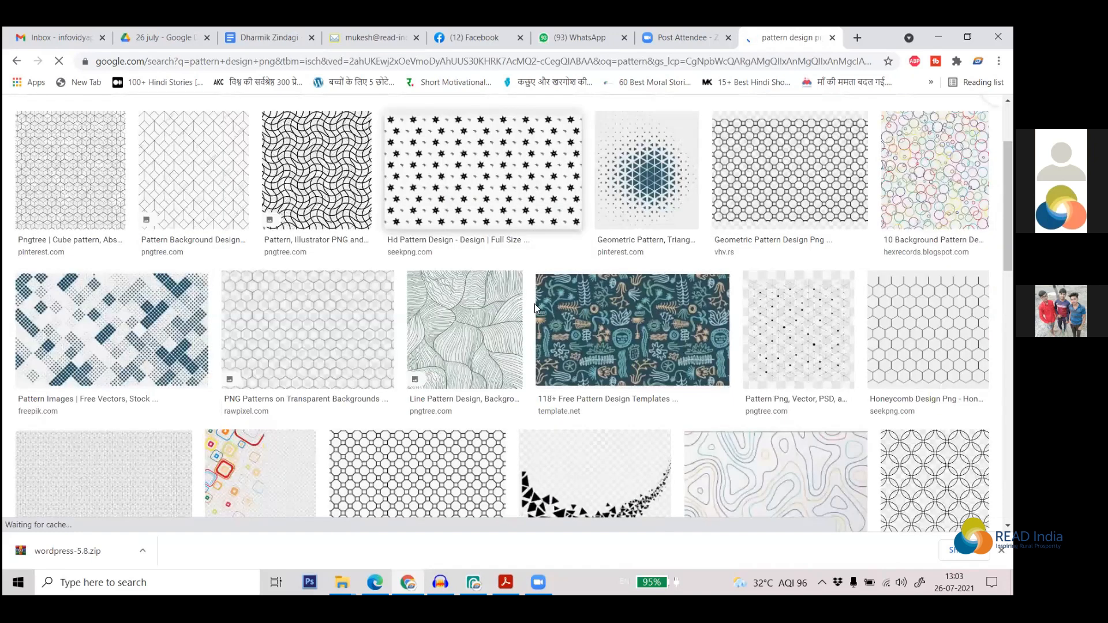
{"action": "scroll", "coordinate": [892, 456], "scroll_direction": "down", "scroll_amount": 5}
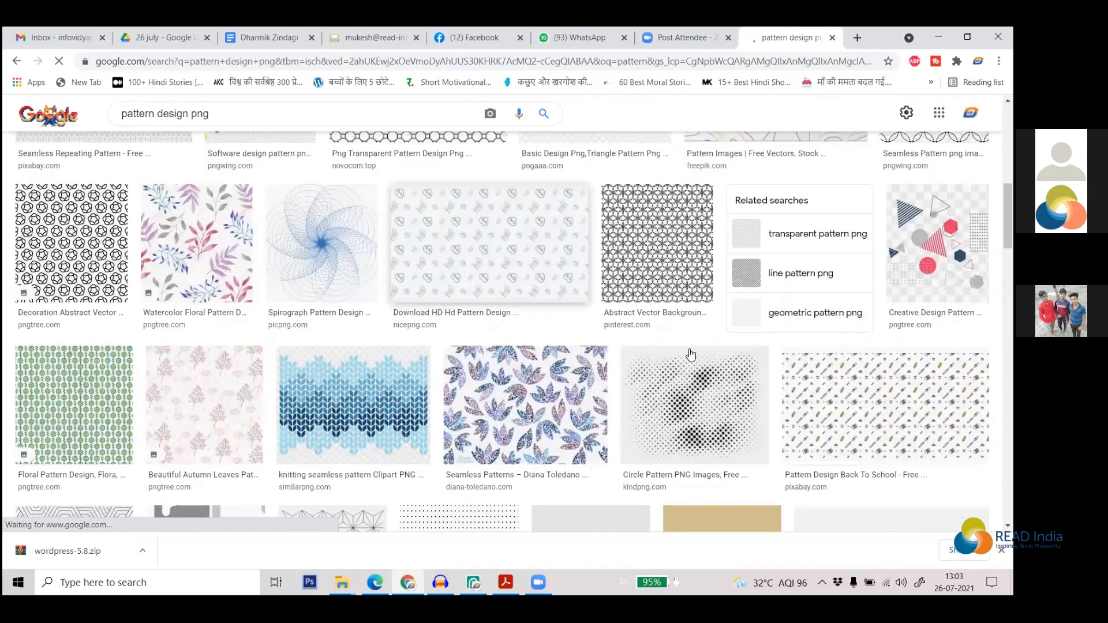
{"action": "scroll", "coordinate": [691, 343], "scroll_direction": "down", "scroll_amount": 5}
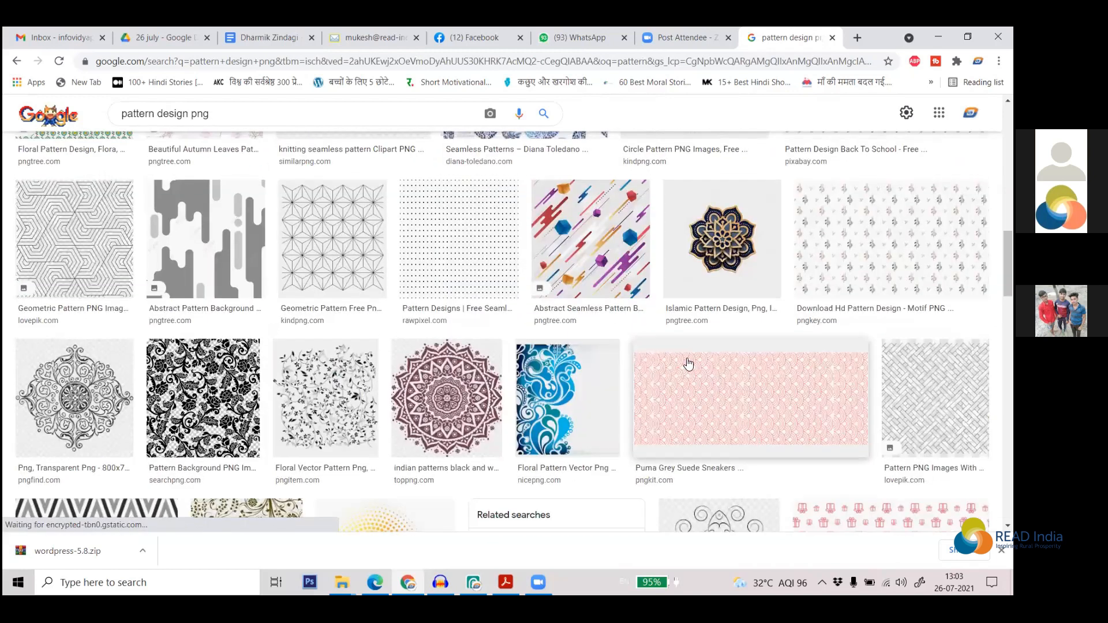
{"action": "scroll", "coordinate": [687, 352], "scroll_direction": "up", "scroll_amount": 4}
{"action": "scroll", "coordinate": [681, 333], "scroll_direction": "up", "scroll_amount": 5}
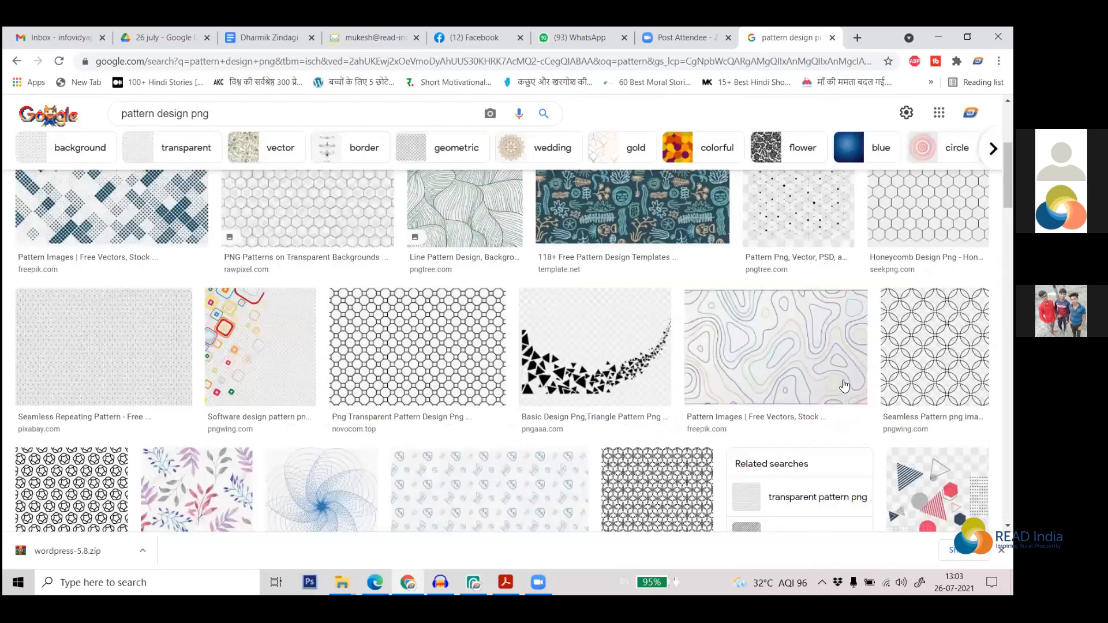
{"action": "left_click", "coordinate": [936, 347]}
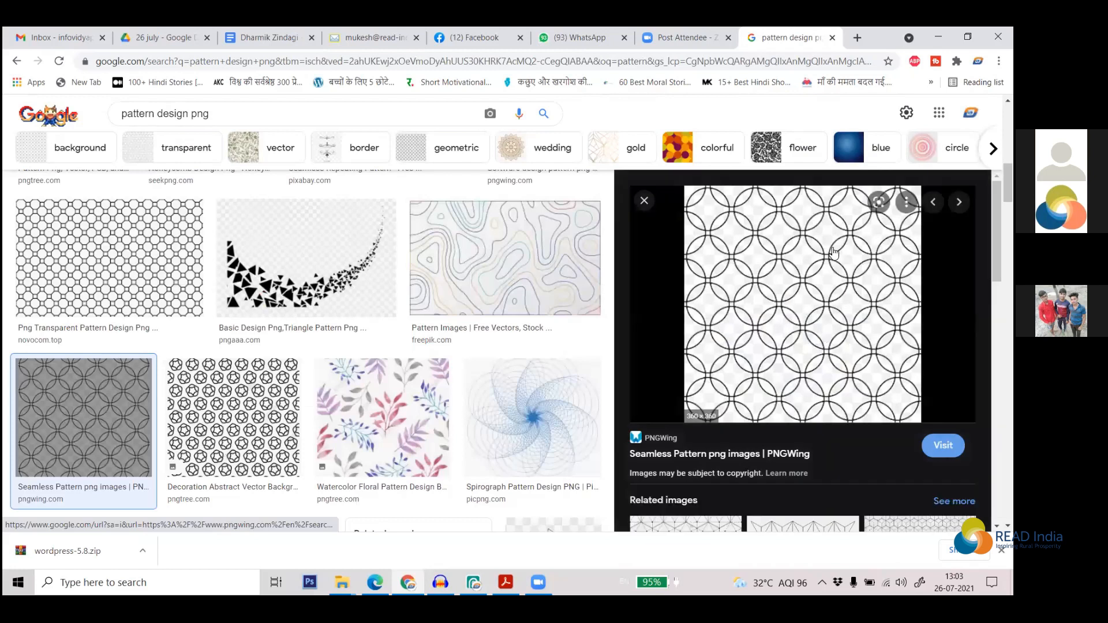
{"action": "right_click", "coordinate": [841, 279]}
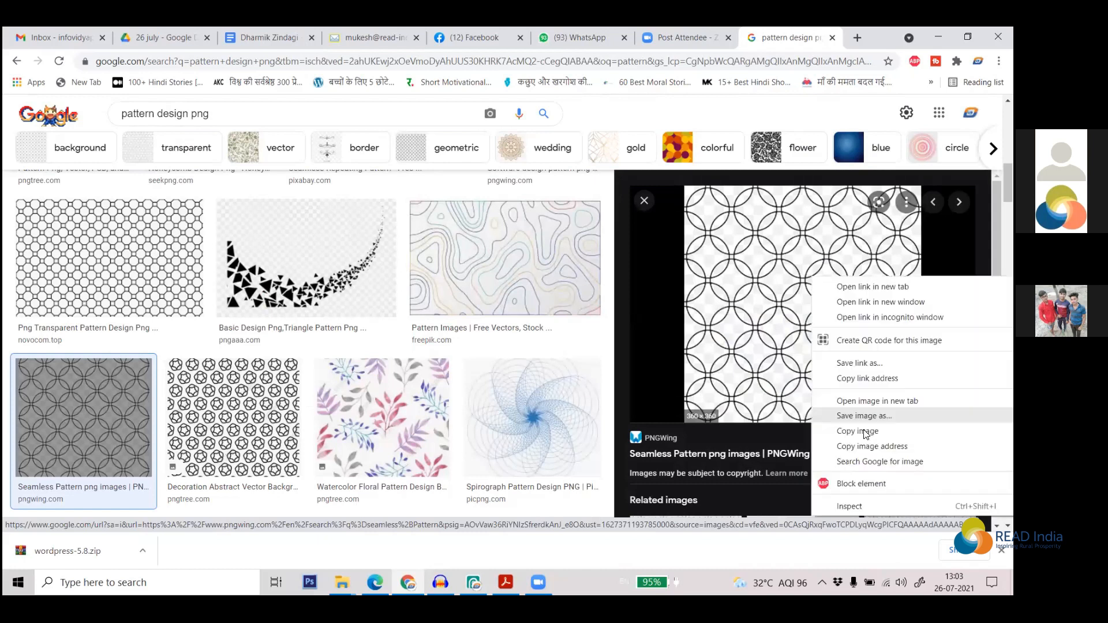
{"action": "left_click", "coordinate": [892, 447]}
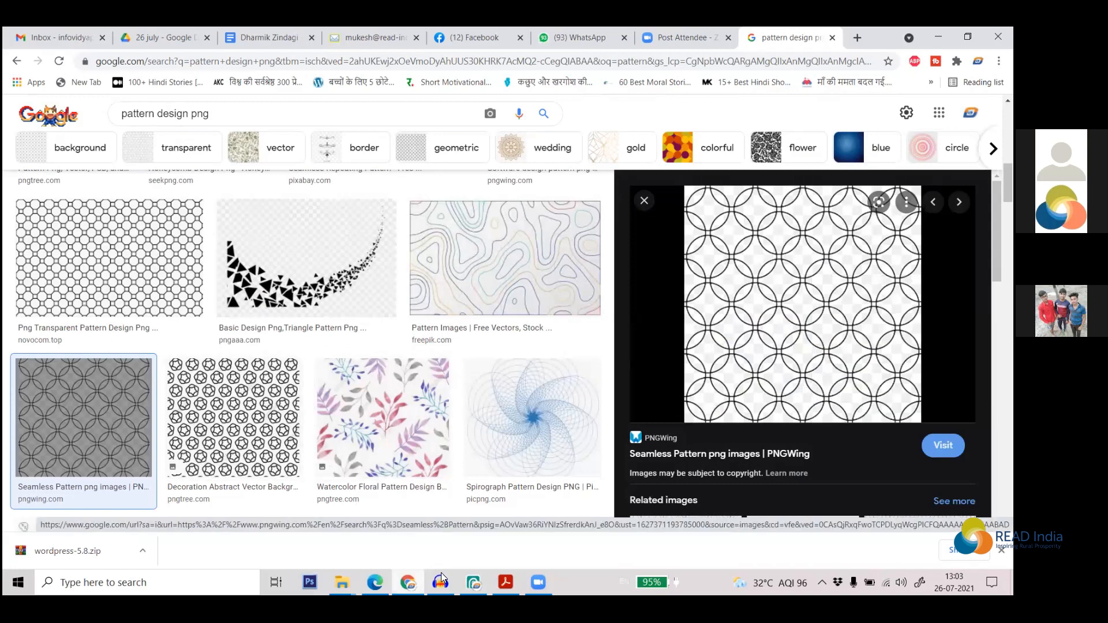
Switch back to Photopea, look at the patterns available for the fill, and deselect the rectangle
{"action": "left_click", "coordinate": [473, 582]}
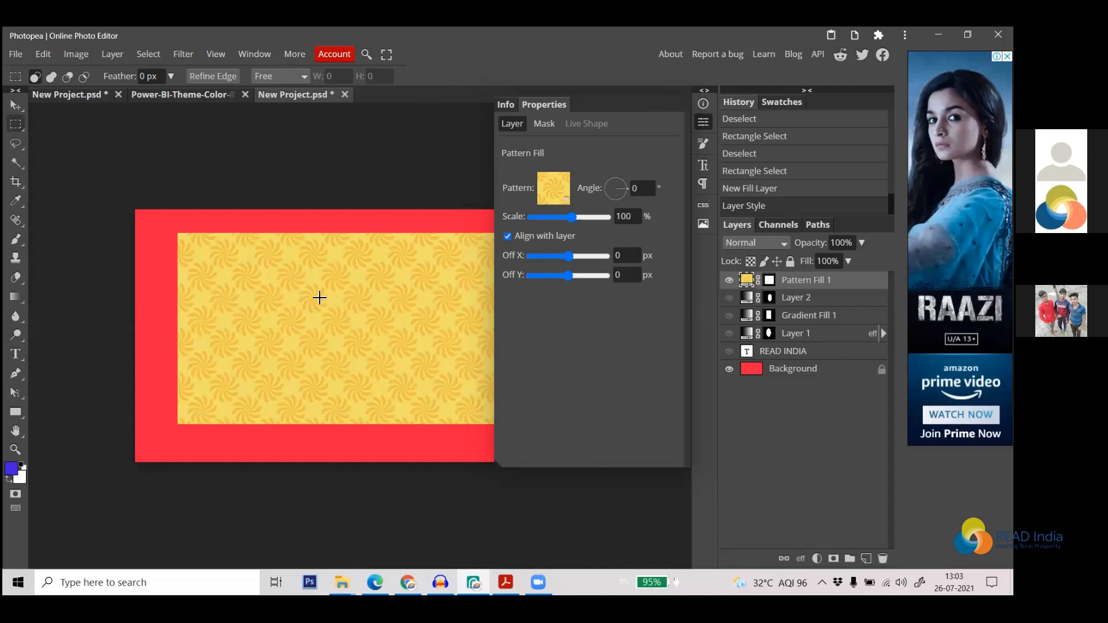
{"action": "left_click", "coordinate": [568, 199]}
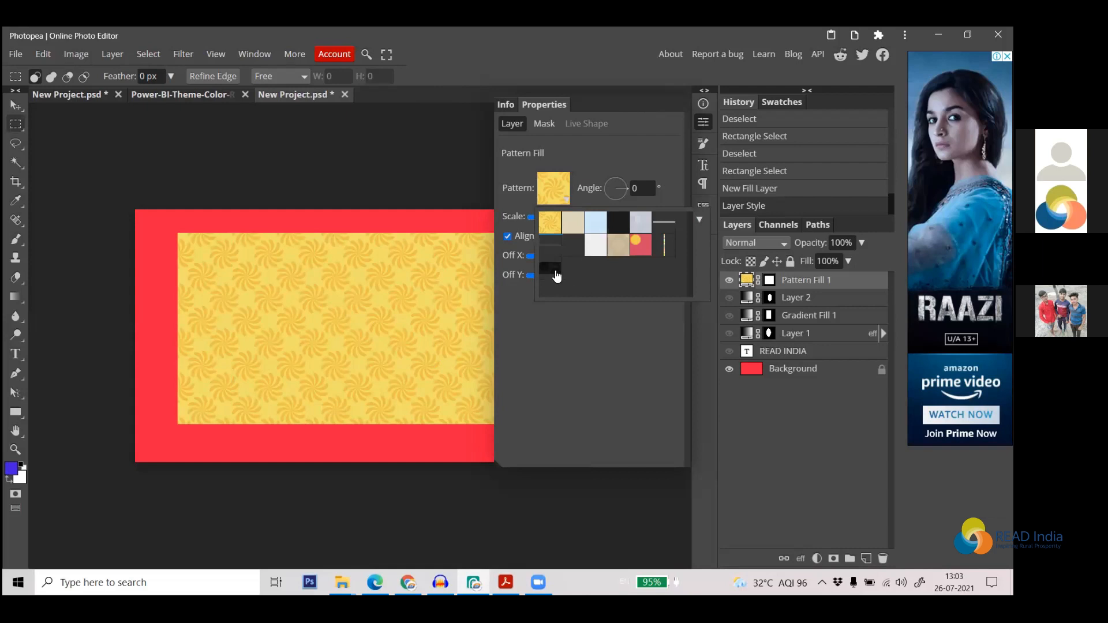
{"action": "left_click", "coordinate": [153, 110]}
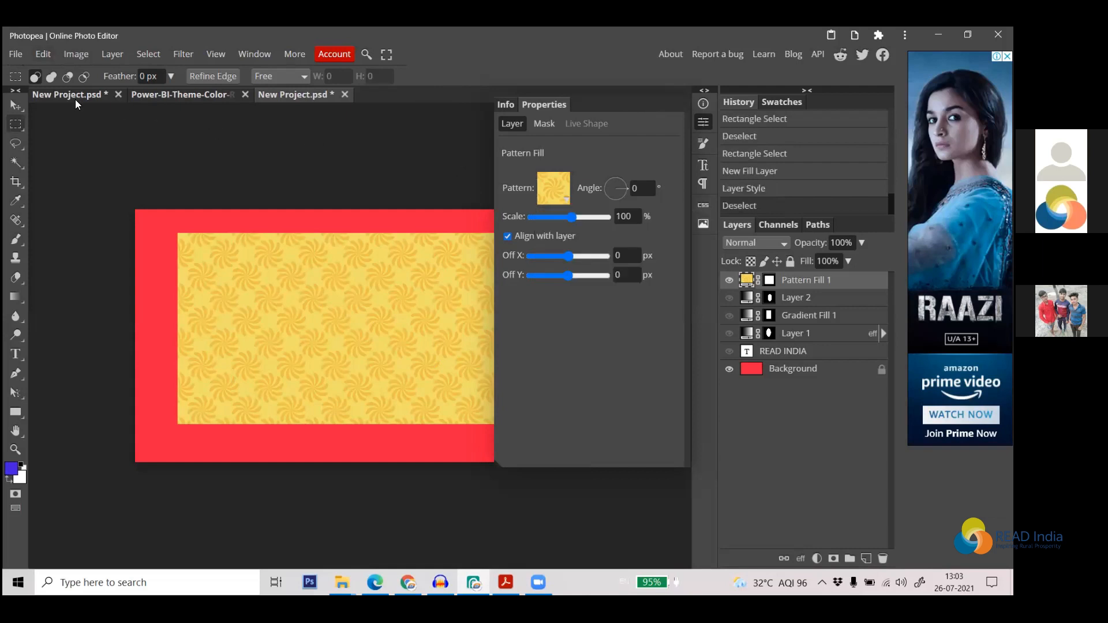
{"action": "left_click", "coordinate": [16, 56]}
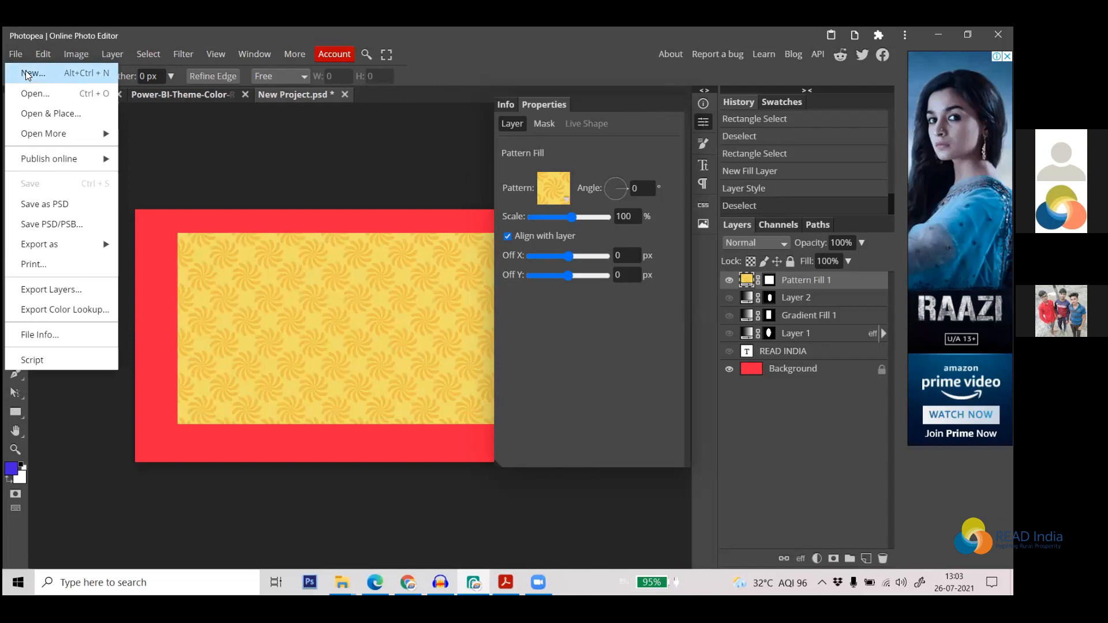
{"action": "left_click", "coordinate": [26, 72]}
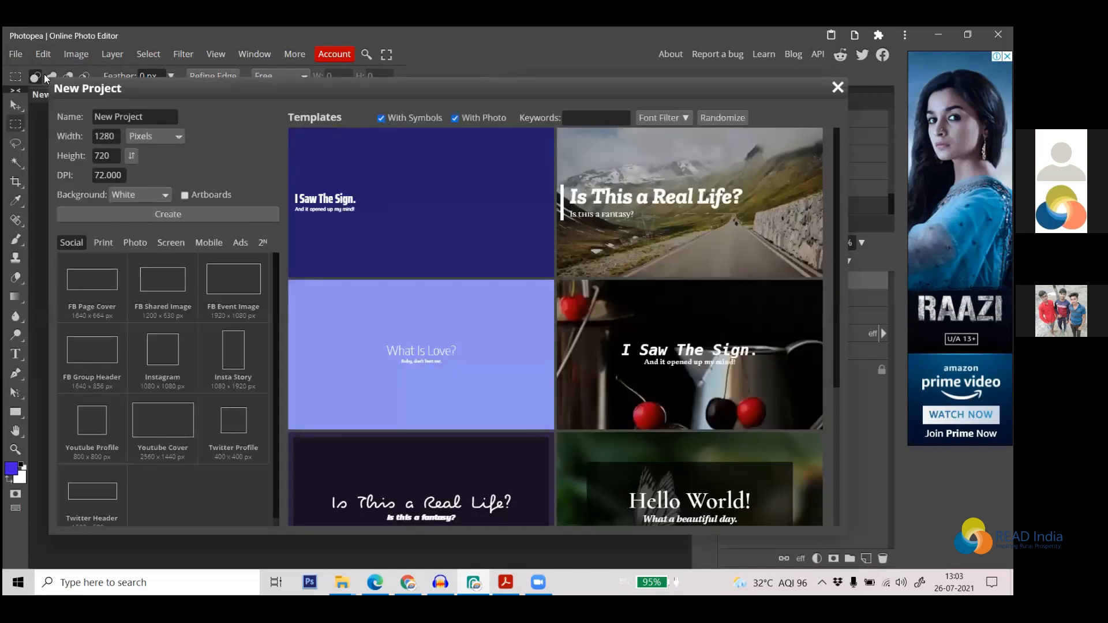
{"action": "left_click", "coordinate": [838, 88]}
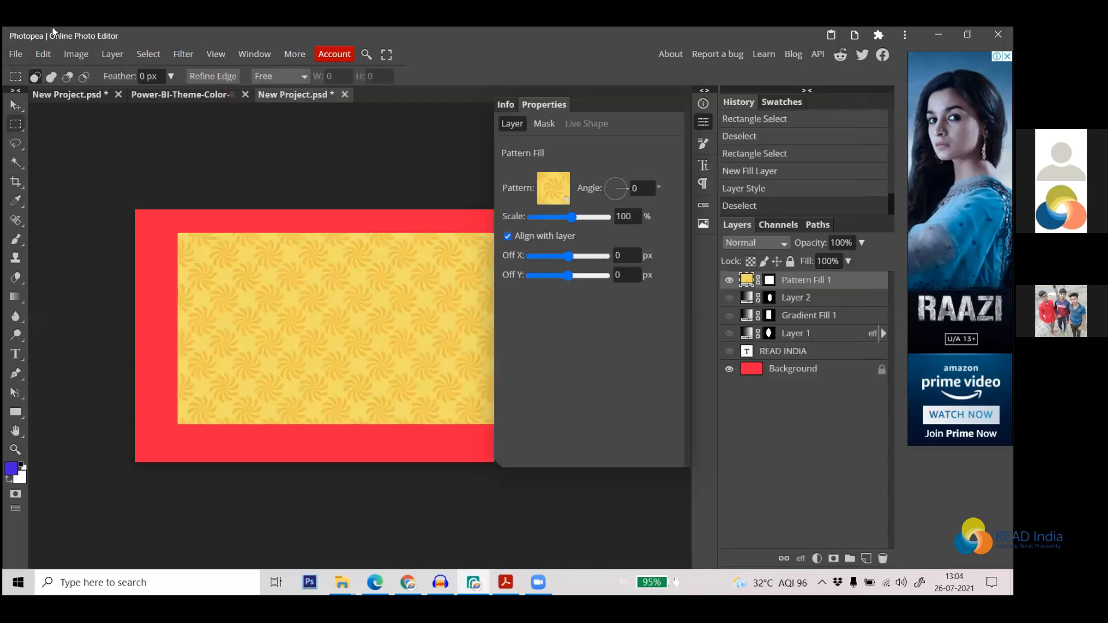
Open the image from the medicalnewstoday.com URL as a new project
{"action": "left_click", "coordinate": [19, 58]}
{"action": "mouse_move", "coordinate": [86, 134]}
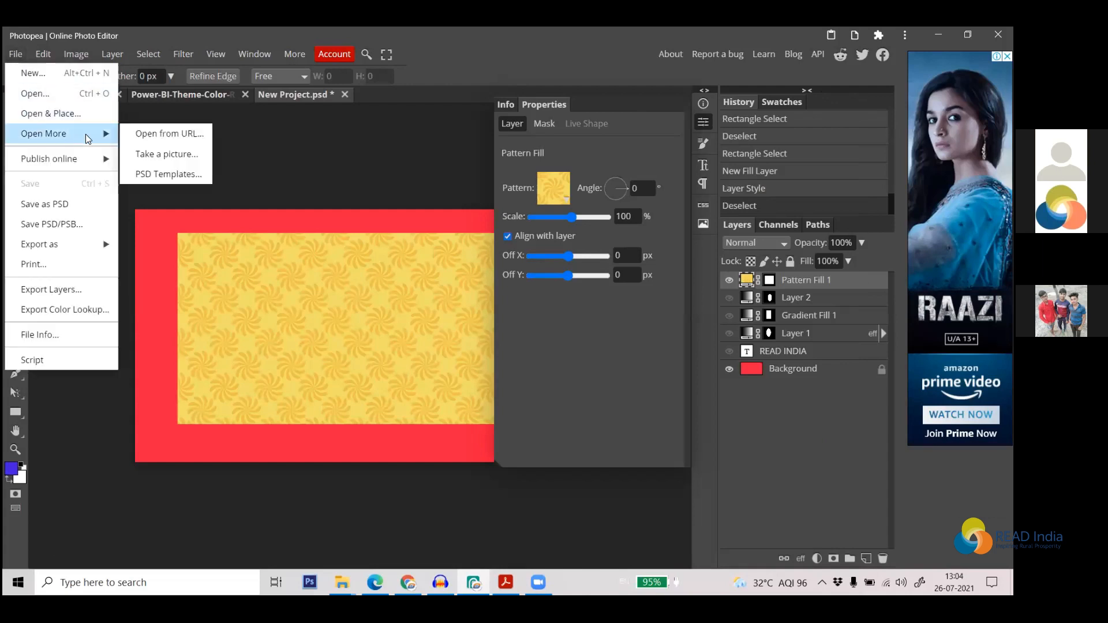
{"action": "left_click", "coordinate": [169, 134]}
{"action": "left_click", "coordinate": [187, 202]}
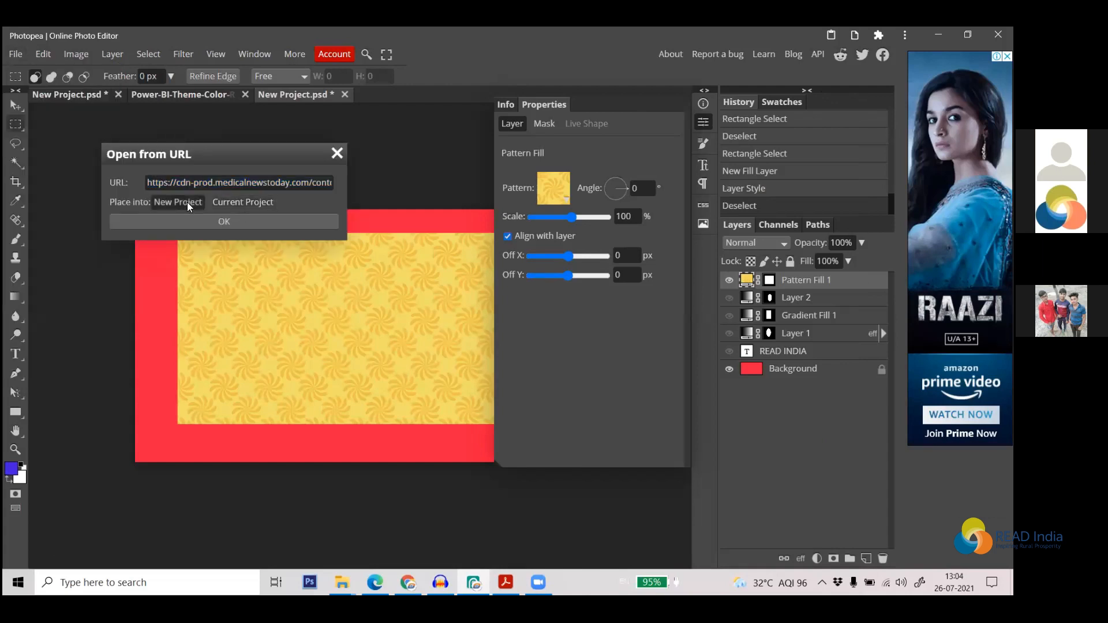
{"action": "left_click", "coordinate": [223, 220]}
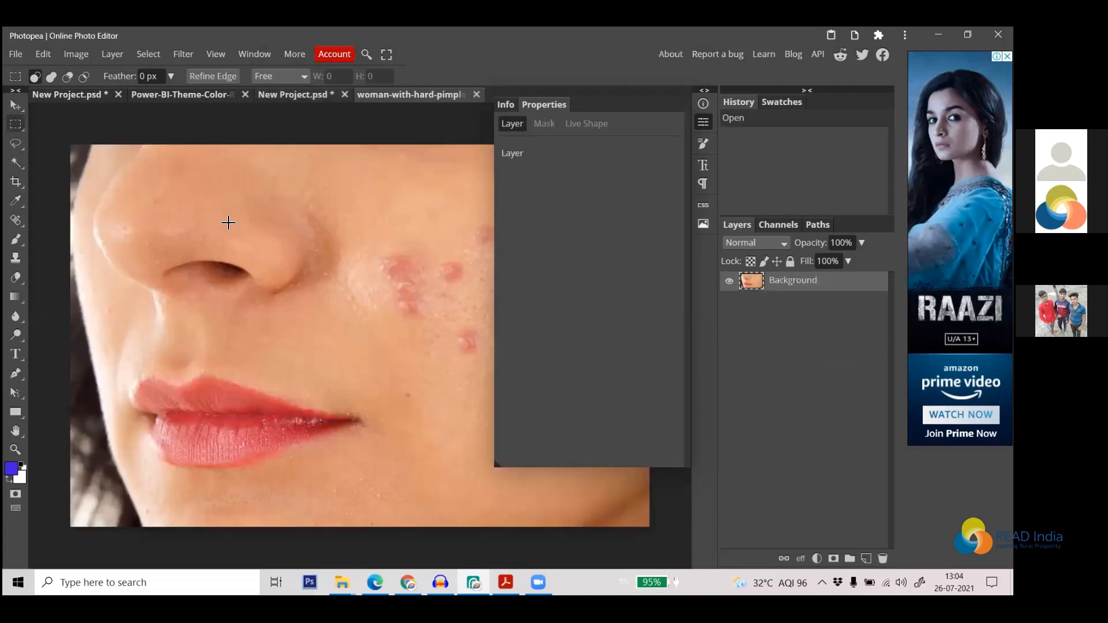
Switch to Chrome, copy the image address of the overlapping-circles pattern from PNGWing, and return to Photopea
{"action": "key", "text": "alt"}
{"action": "key", "text": "alt+Tab"}
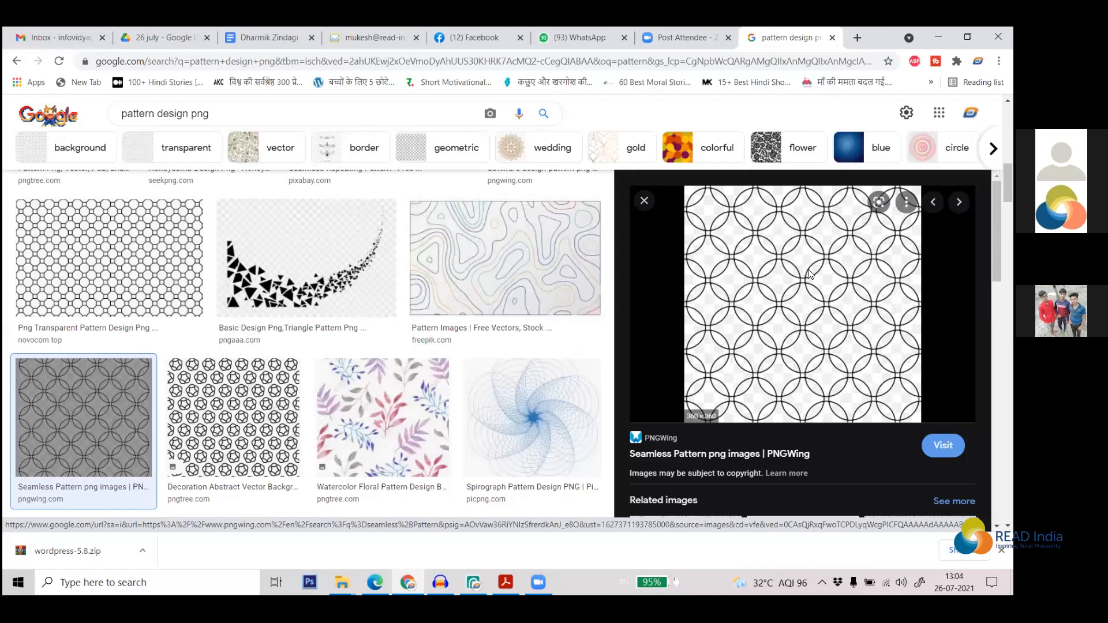
{"action": "right_click", "coordinate": [810, 274]}
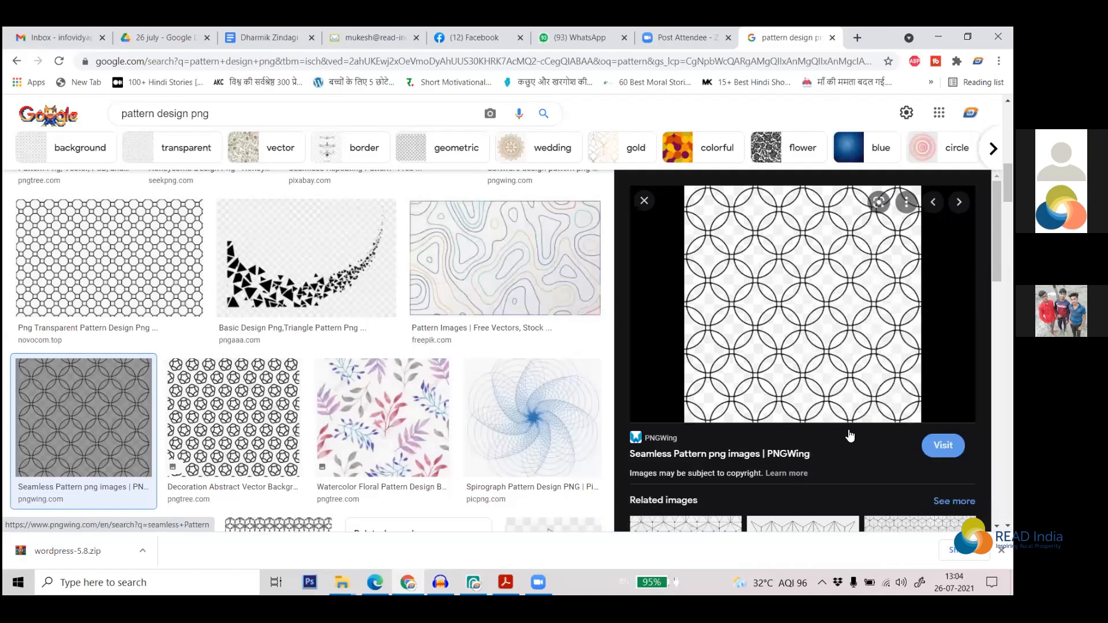
{"action": "key", "text": "alt+Tab"}
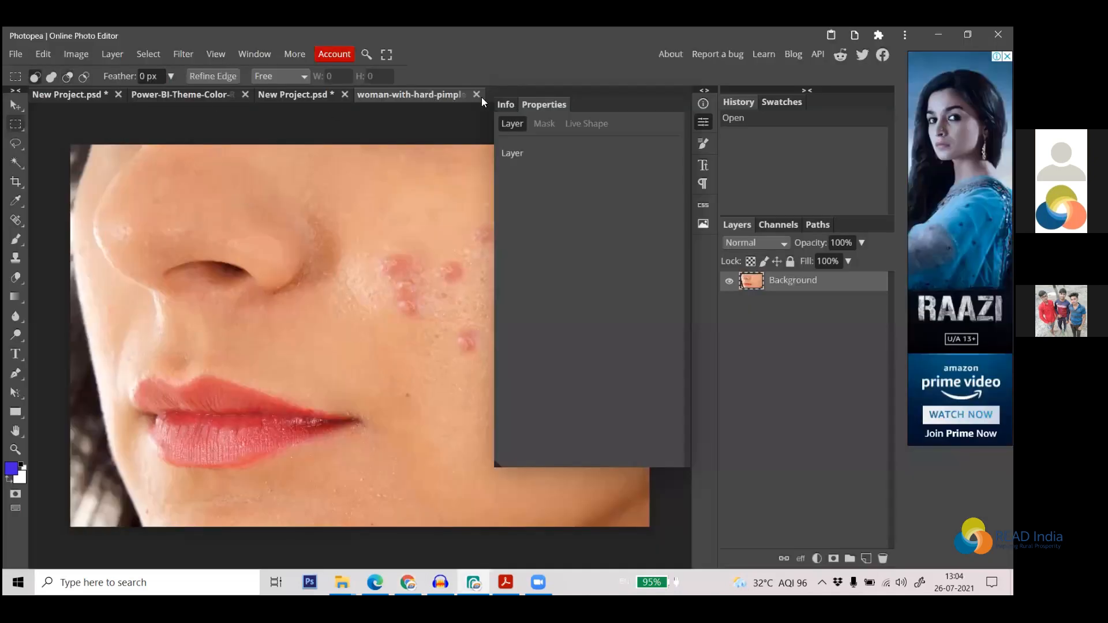
Close the face photo project and open the overlapping-circles image from its copied URL as a new project
{"action": "left_click", "coordinate": [477, 95]}
{"action": "left_click", "coordinate": [15, 54]}
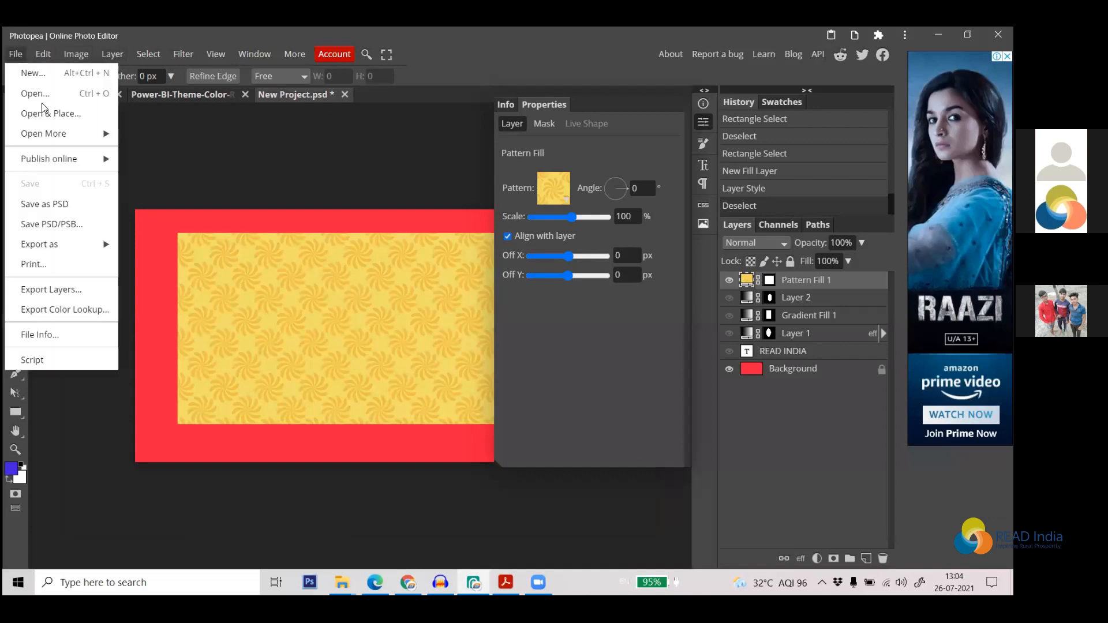
{"action": "mouse_move", "coordinate": [81, 134]}
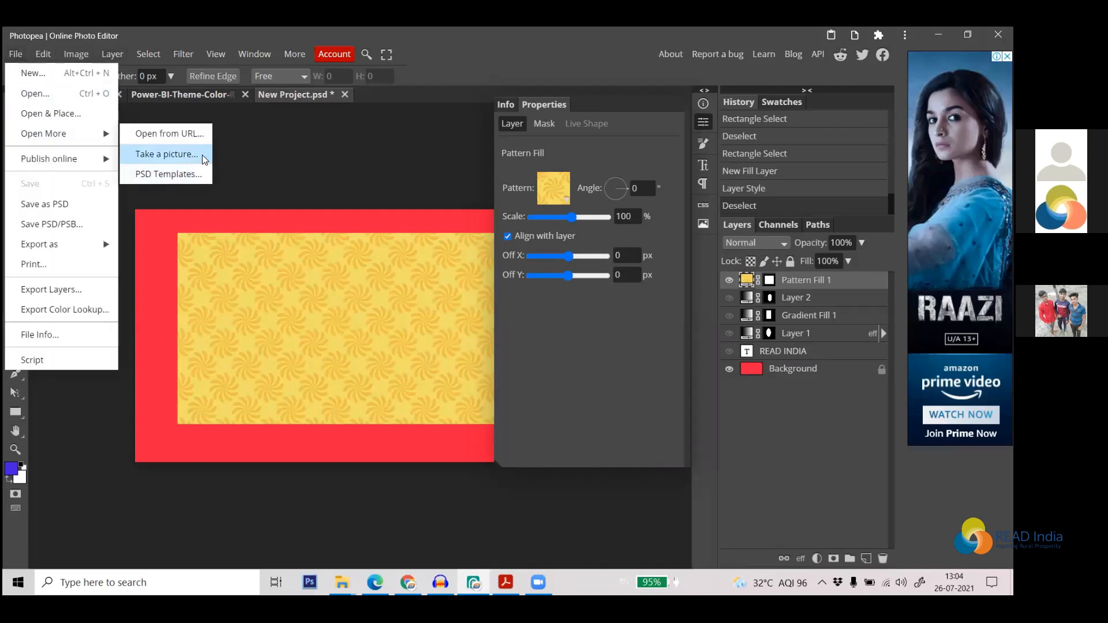
{"action": "left_click", "coordinate": [168, 134]}
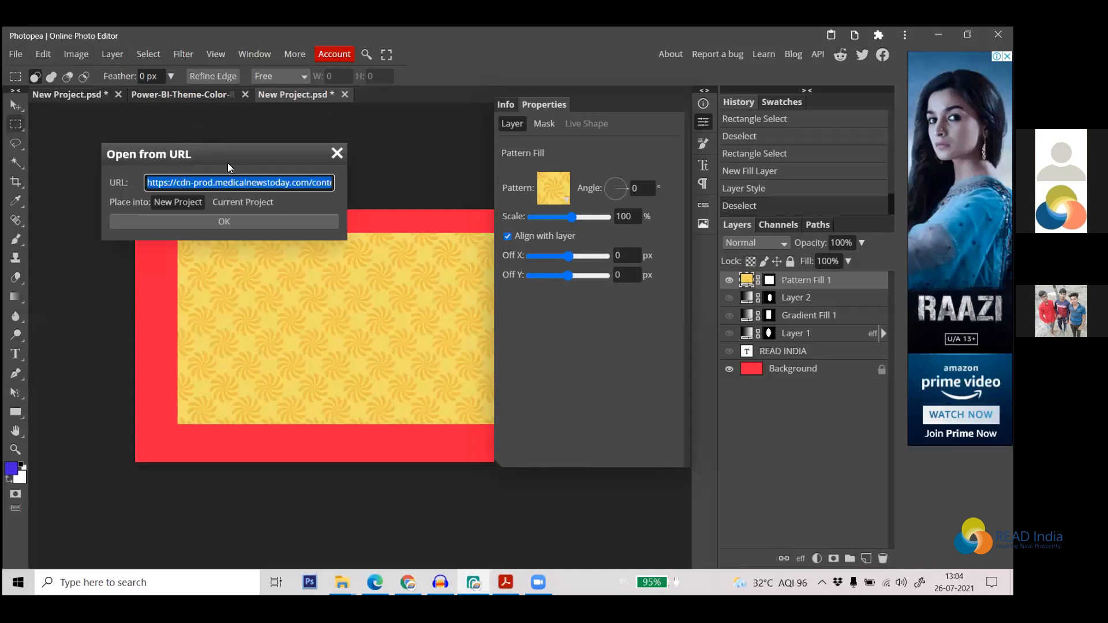
{"action": "key", "text": "ctrl+v"}
{"action": "left_click", "coordinate": [225, 222]}
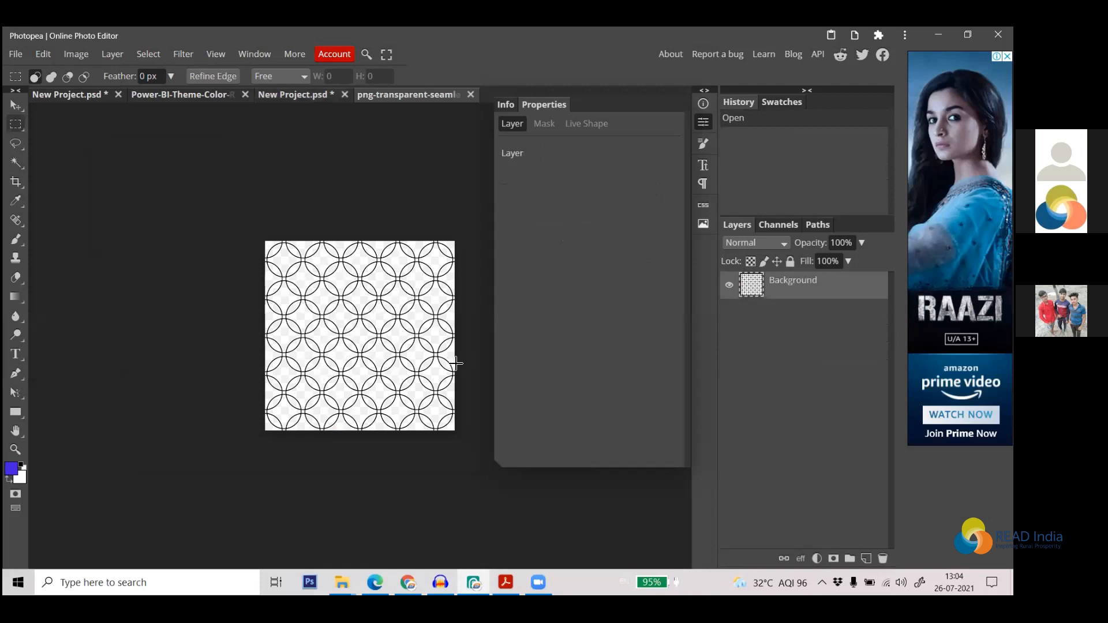
Define the overlapping-circles image as a new pattern
{"action": "left_click", "coordinate": [42, 53]}
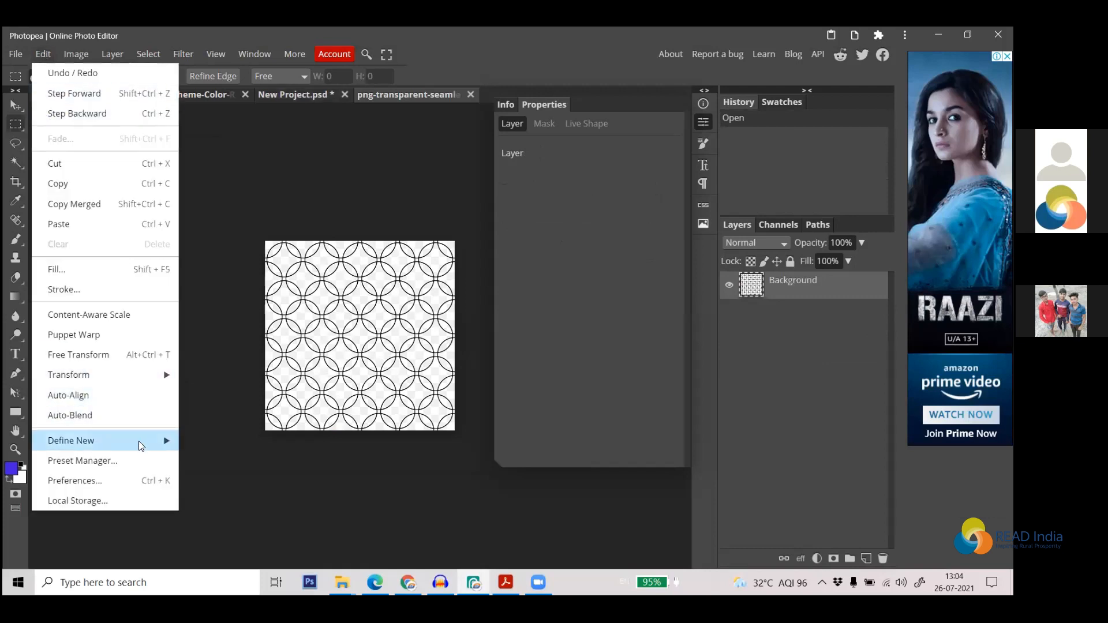
{"action": "mouse_move", "coordinate": [139, 439]}
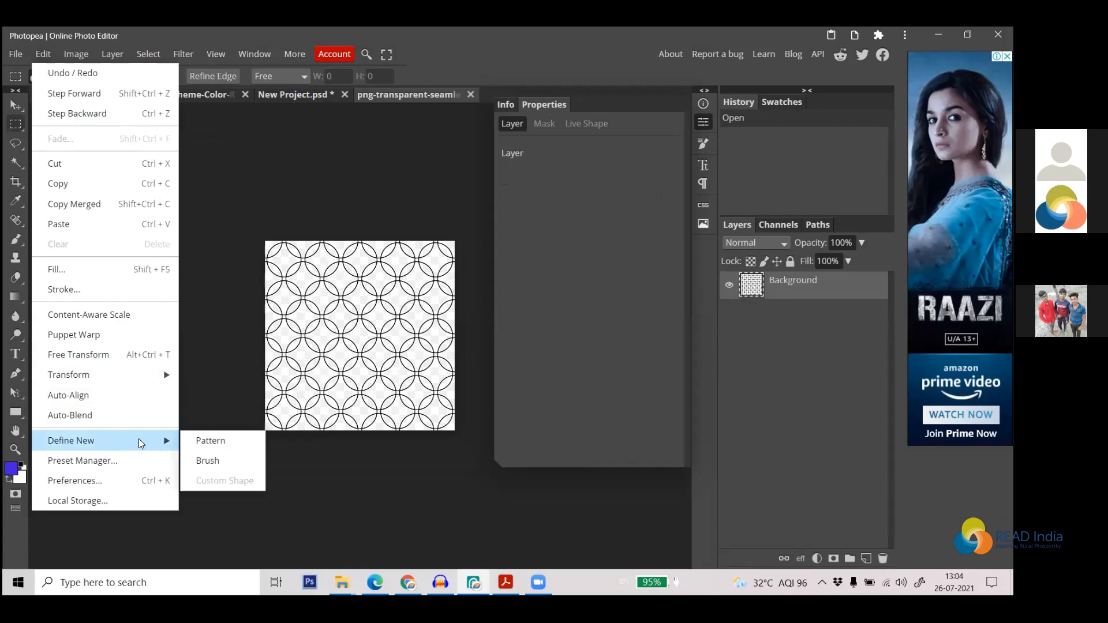
{"action": "left_click", "coordinate": [231, 441]}
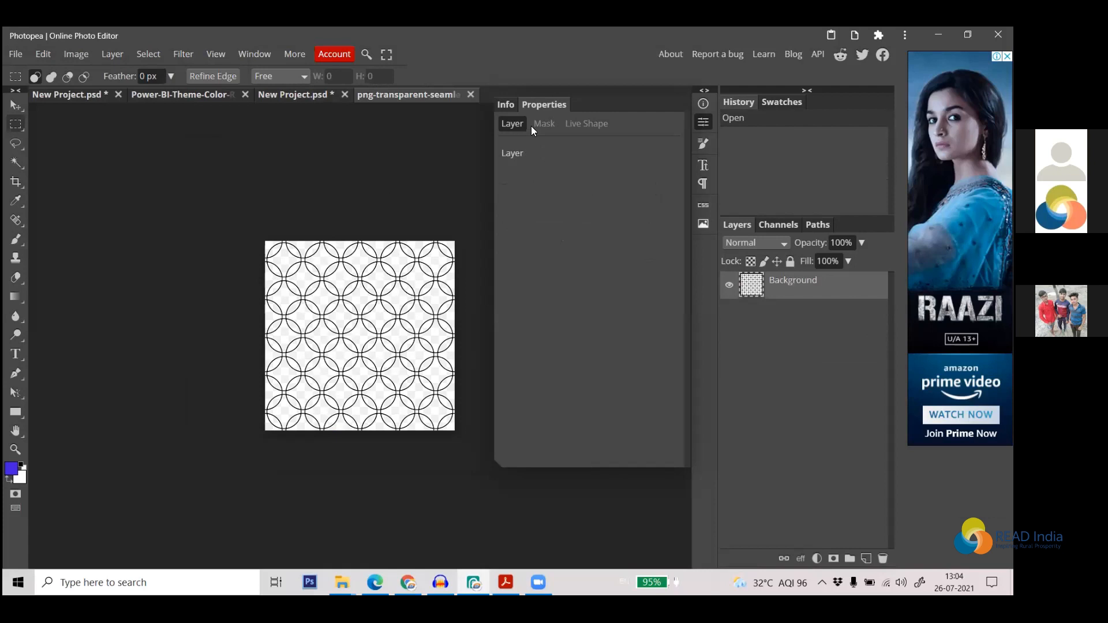
In the red-background project, change the Pattern Fill 1 layer's pattern to the overlapping circles and collapse its properties
{"action": "left_click", "coordinate": [298, 93]}
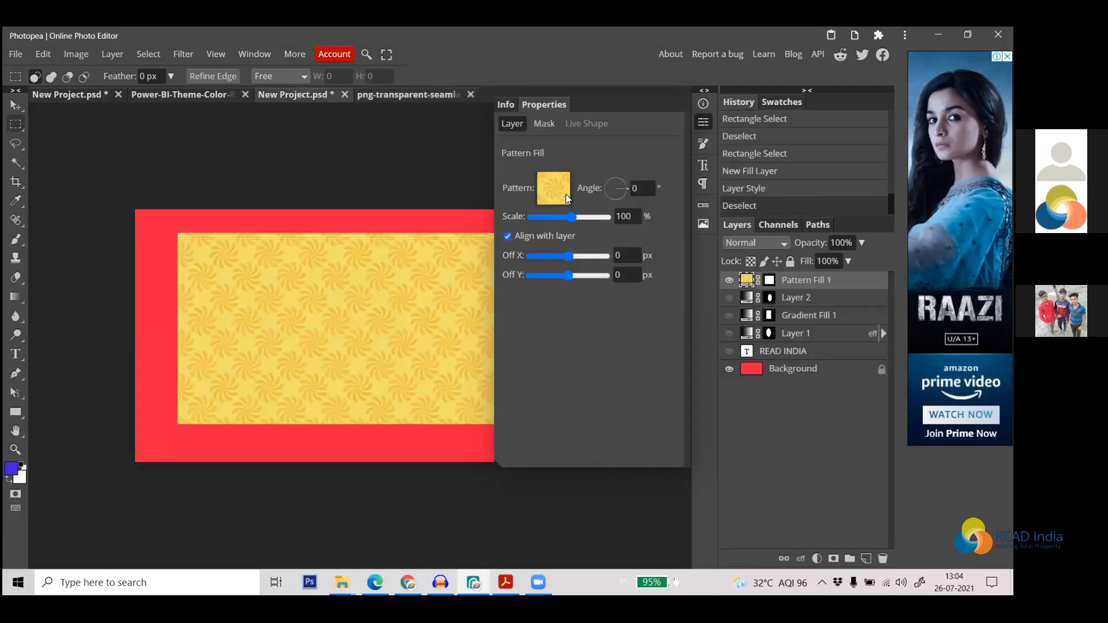
{"action": "left_click", "coordinate": [566, 194]}
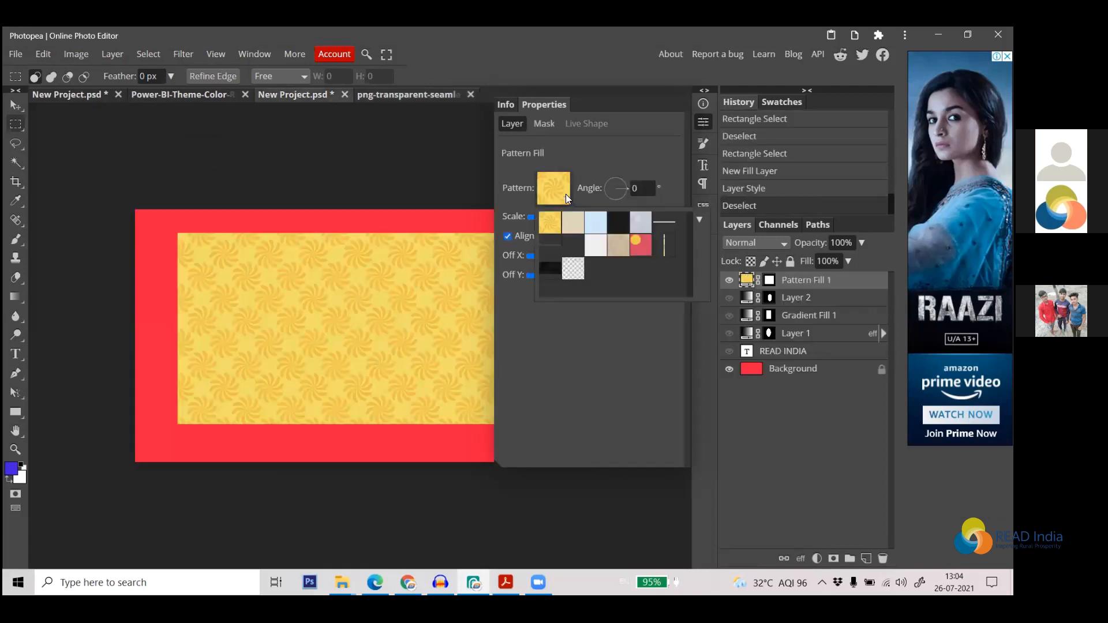
{"action": "left_click", "coordinate": [581, 274]}
{"action": "left_click", "coordinate": [500, 138]}
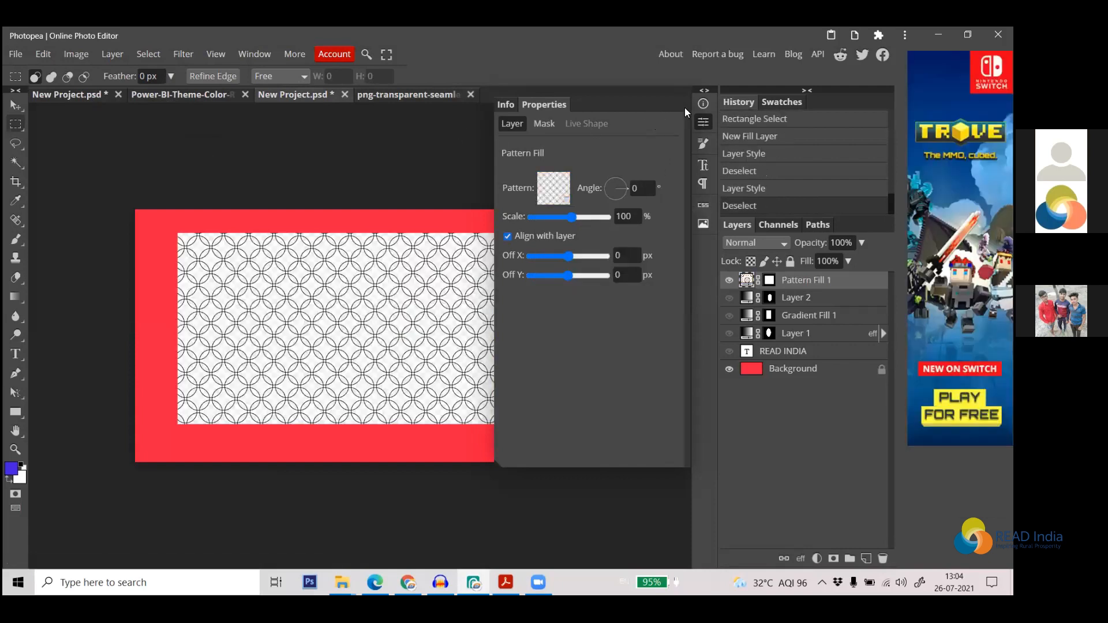
{"action": "left_click", "coordinate": [702, 123]}
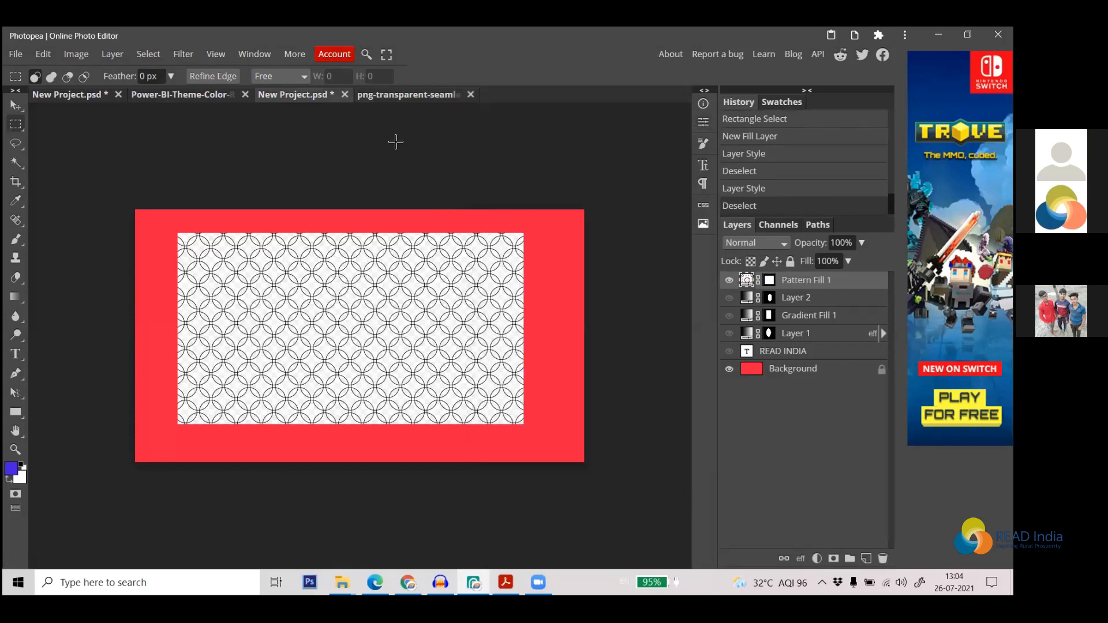
Inspect the source image of the overlapping-circles pattern and view the face photo project
{"action": "left_click", "coordinate": [391, 99]}
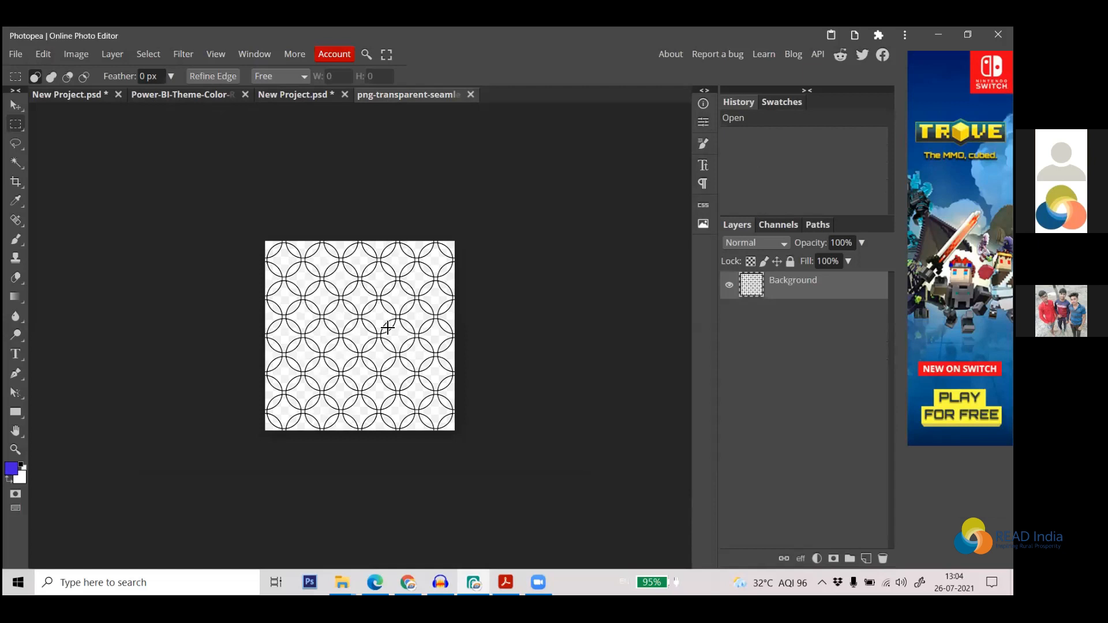
{"action": "scroll", "coordinate": [375, 319], "scroll_direction": "up", "scroll_amount": 2}
{"action": "scroll", "coordinate": [408, 316], "scroll_direction": "down", "scroll_amount": 2}
{"action": "scroll", "coordinate": [412, 312], "scroll_direction": "up", "scroll_amount": 2}
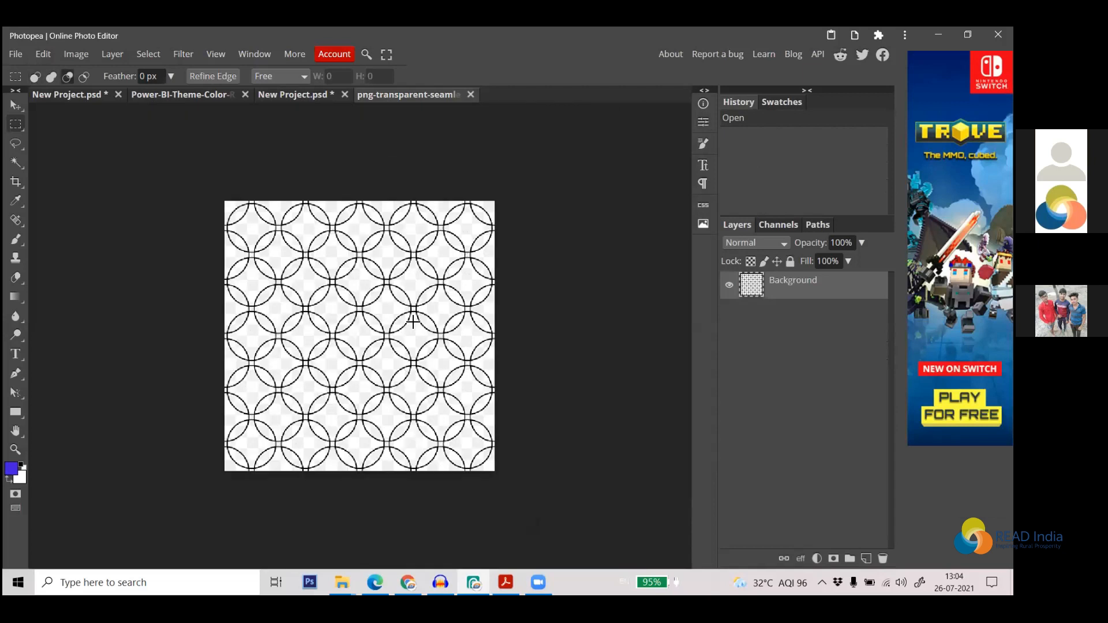
{"action": "left_click", "coordinate": [69, 94]}
{"action": "key", "text": "ctrl+0"}
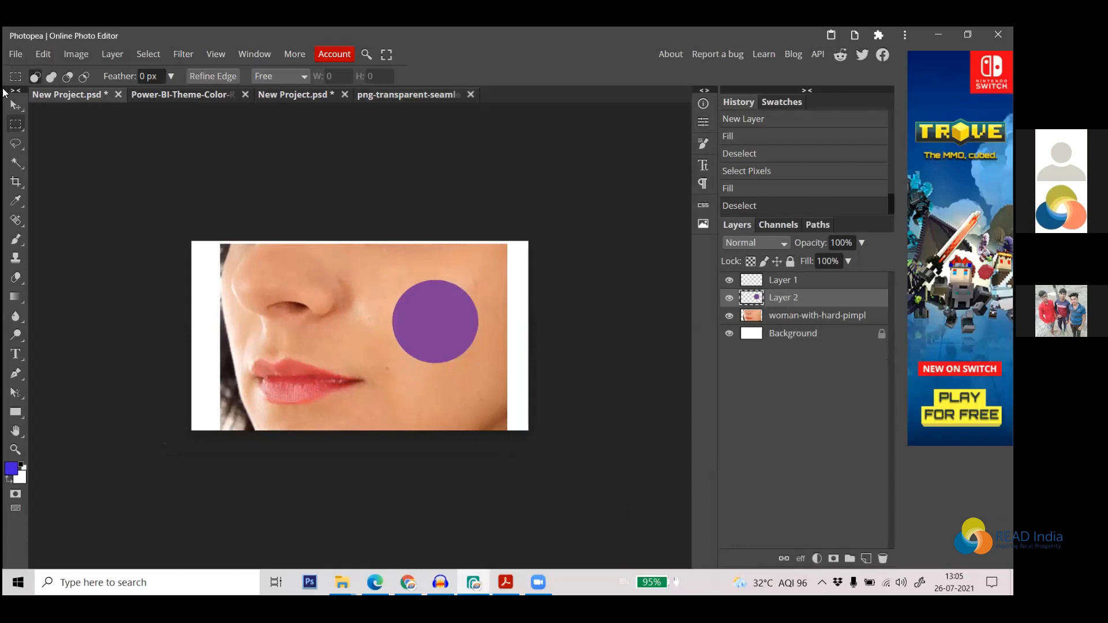
Create a new 1920 × 1080 px project with a white background from the FB Event Image preset
{"action": "left_click", "coordinate": [12, 55]}
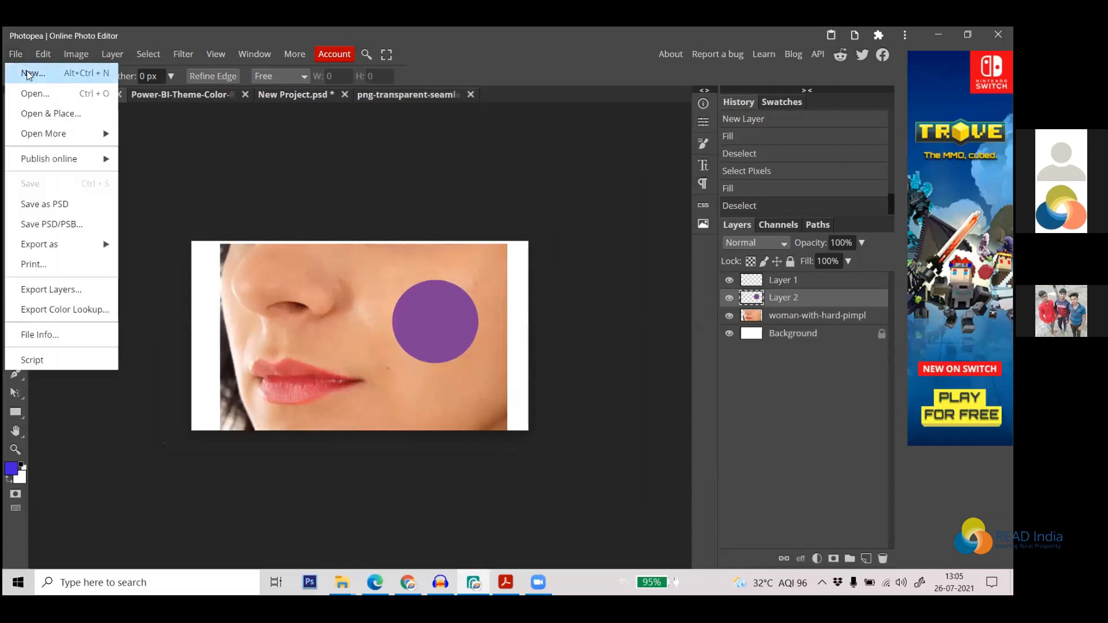
{"action": "left_click", "coordinate": [28, 74]}
{"action": "left_click", "coordinate": [232, 291]}
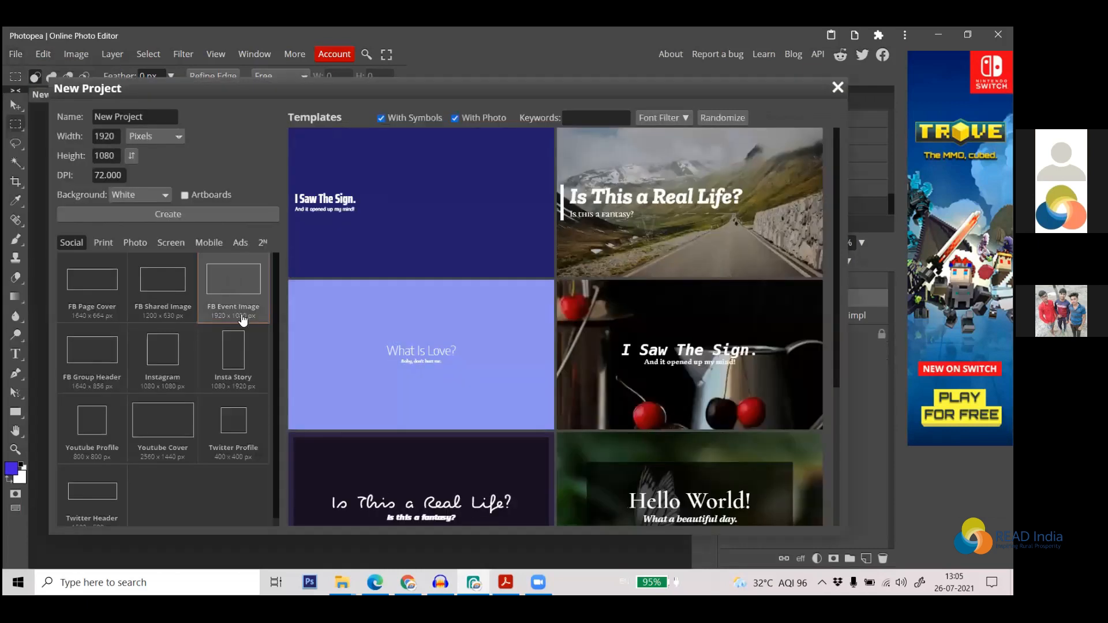
{"action": "left_click", "coordinate": [196, 217]}
Select the whole canvas and add a pattern fill layer that uses the overlapping-circles pattern
{"action": "key", "text": "ctrl+a"}
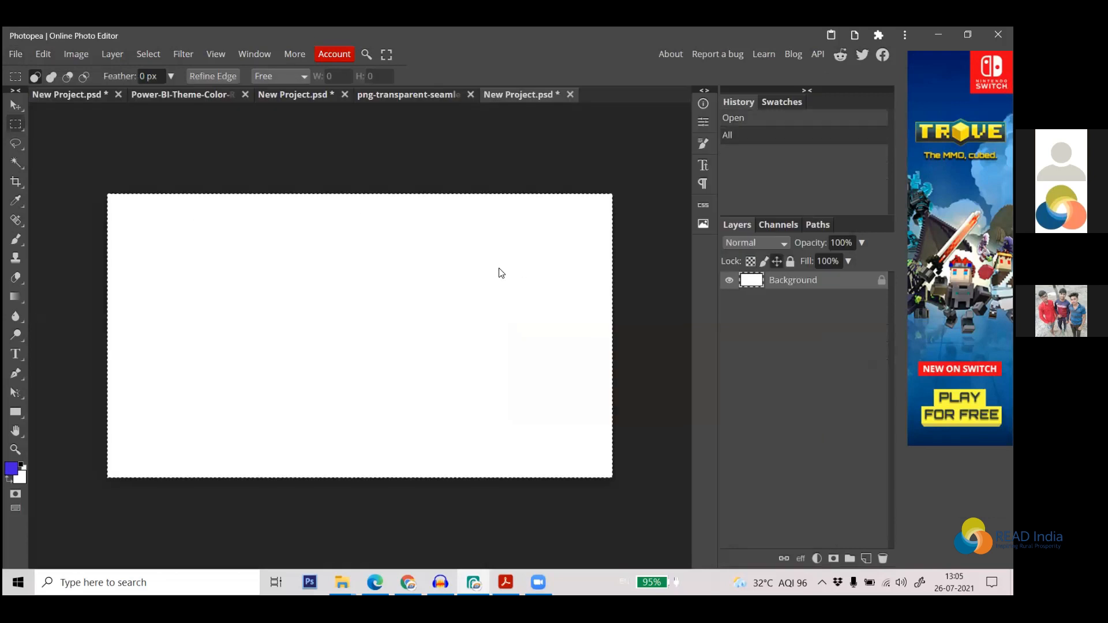
{"action": "left_click", "coordinate": [817, 557]}
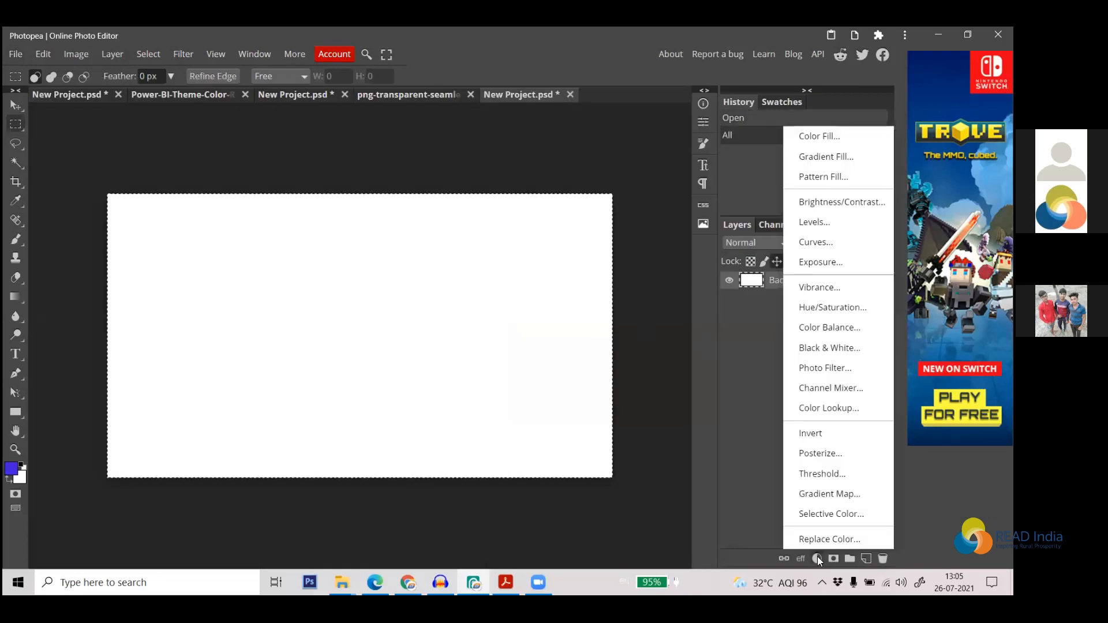
{"action": "left_click", "coordinate": [817, 179]}
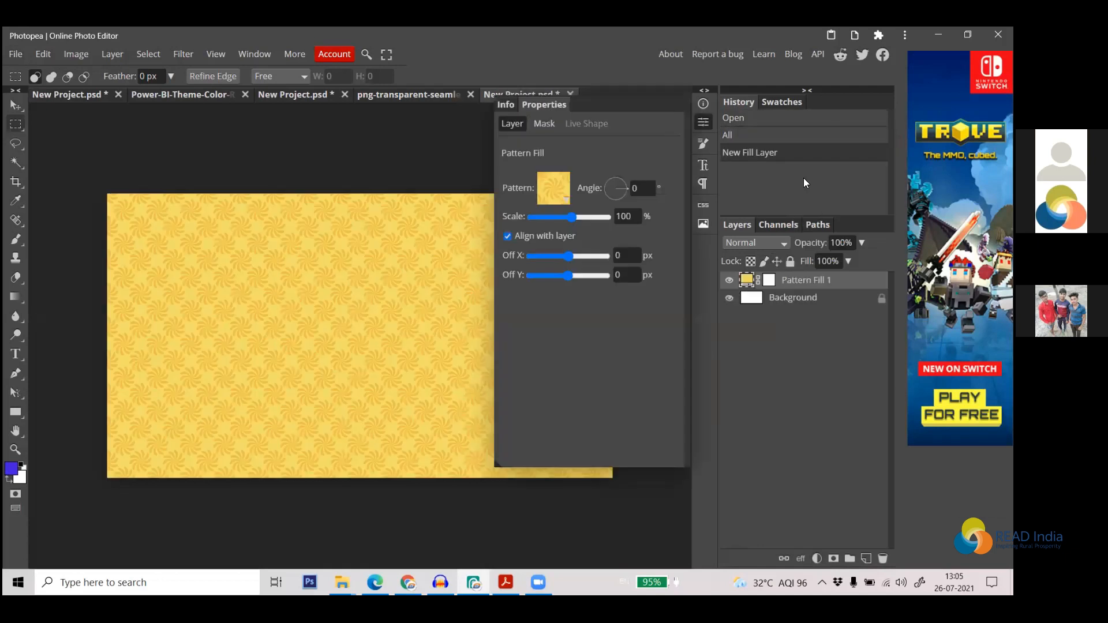
{"action": "left_click", "coordinate": [563, 198]}
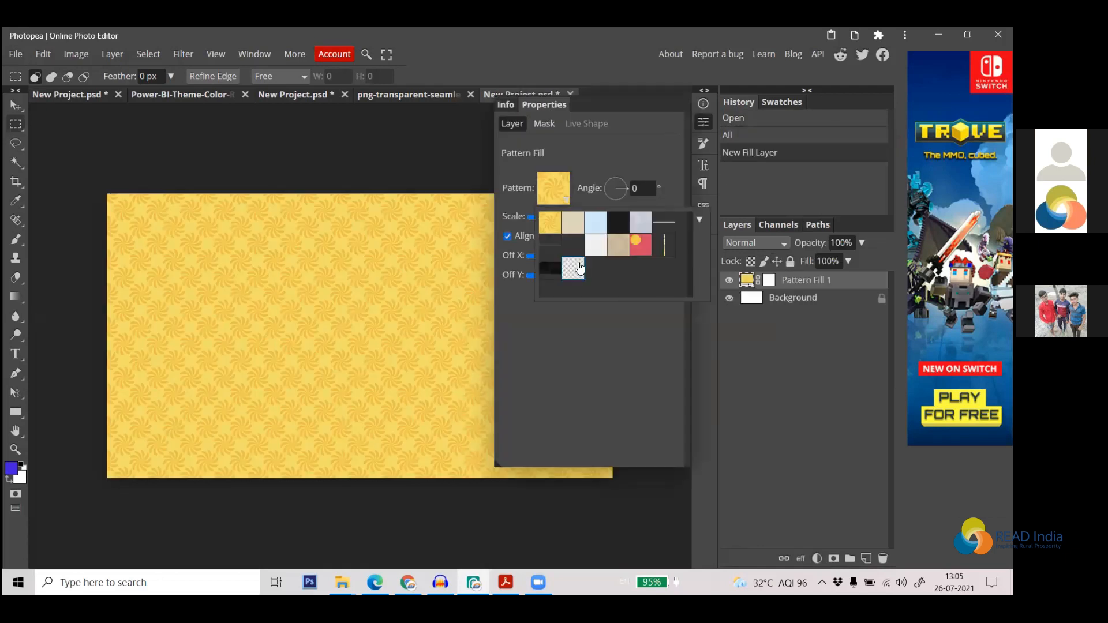
{"action": "left_click", "coordinate": [576, 269]}
{"action": "left_click", "coordinate": [697, 124]}
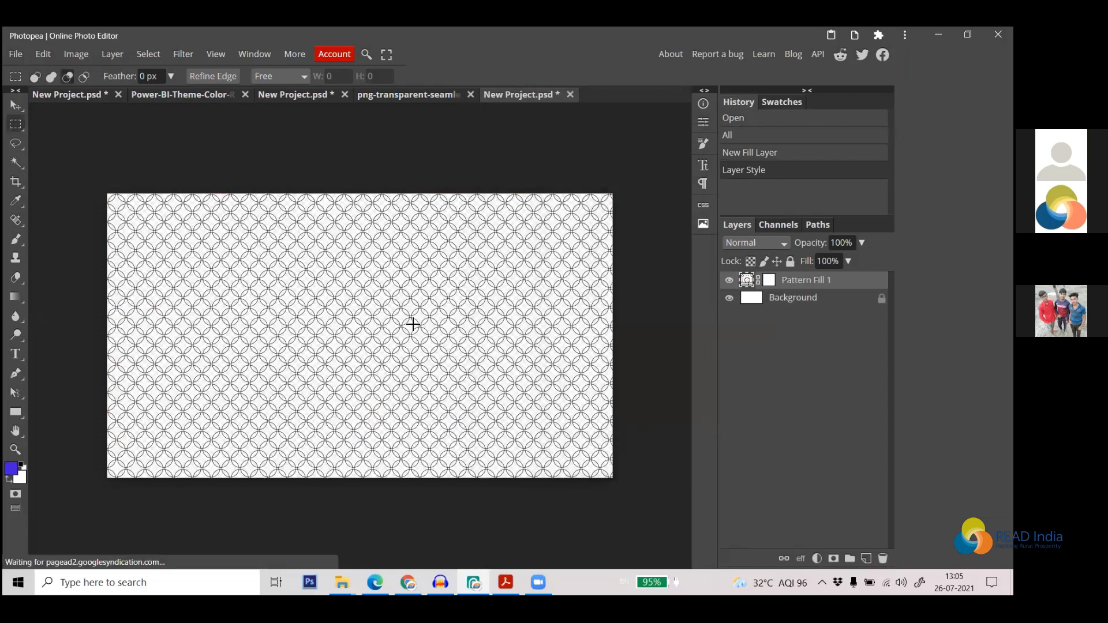
Compare the repeated circles in the new project's pattern fill with the single source pattern image
{"action": "scroll", "coordinate": [292, 290], "scroll_direction": "up", "scroll_amount": 8}
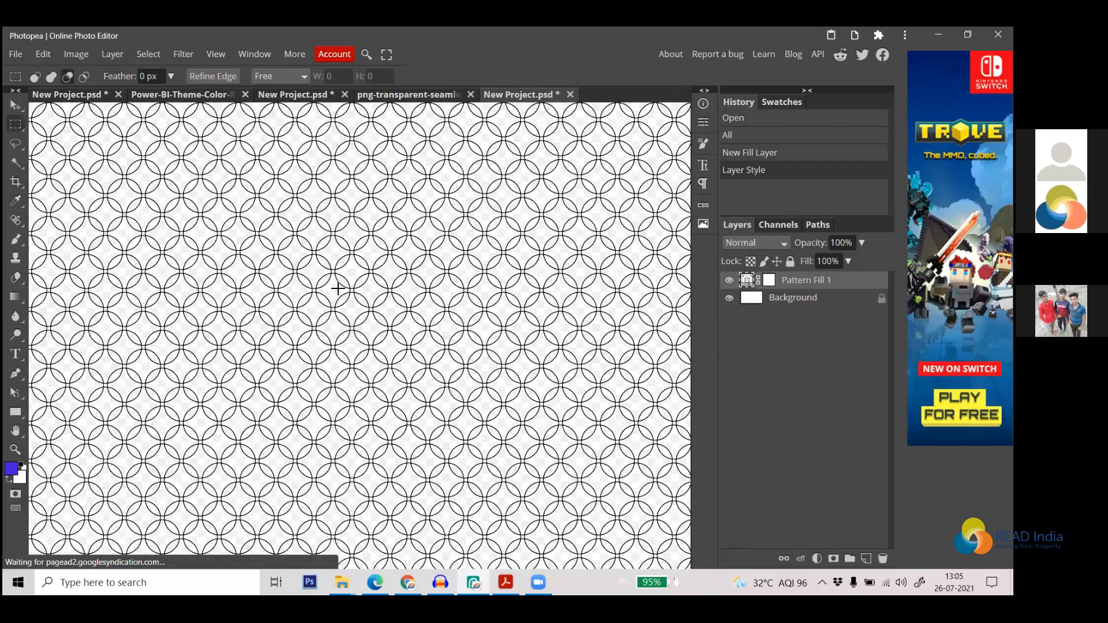
{"action": "scroll", "coordinate": [340, 289], "scroll_direction": "down", "scroll_amount": 8}
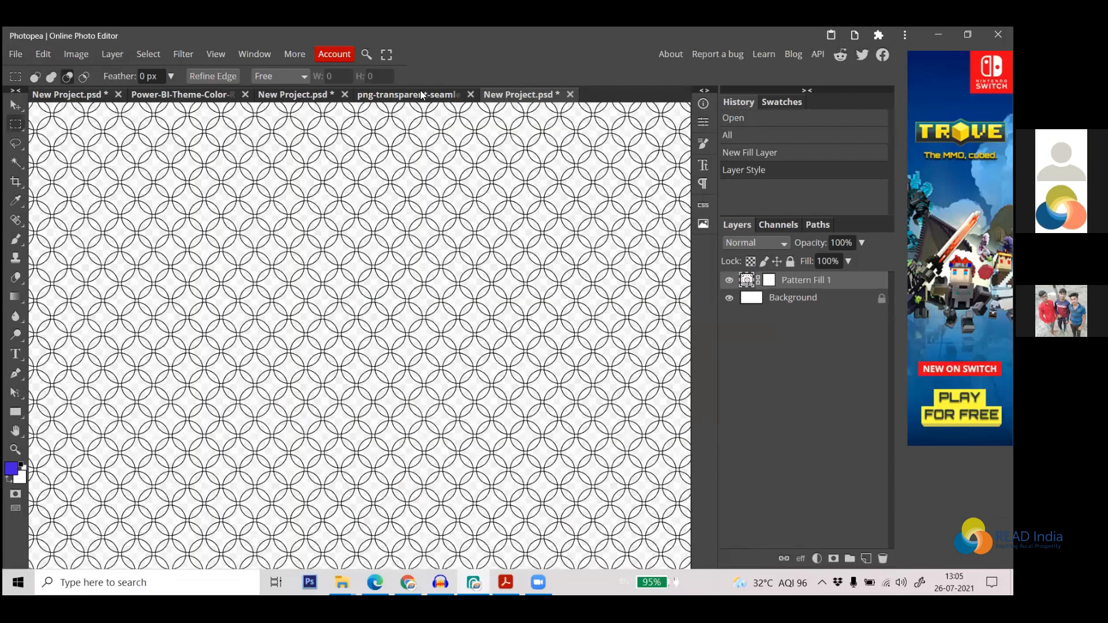
{"action": "left_click", "coordinate": [421, 94]}
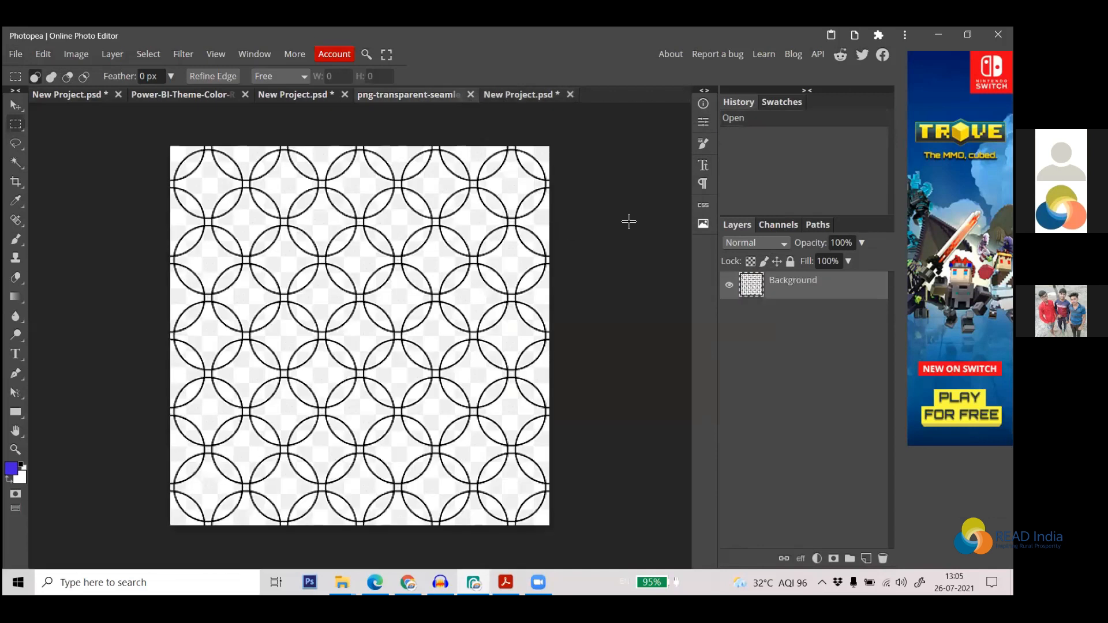
{"action": "scroll", "coordinate": [528, 294], "scroll_direction": "down", "scroll_amount": 4}
{"action": "scroll", "coordinate": [424, 347], "scroll_direction": "up", "scroll_amount": 3}
{"action": "scroll", "coordinate": [416, 354], "scroll_direction": "down", "scroll_amount": 3}
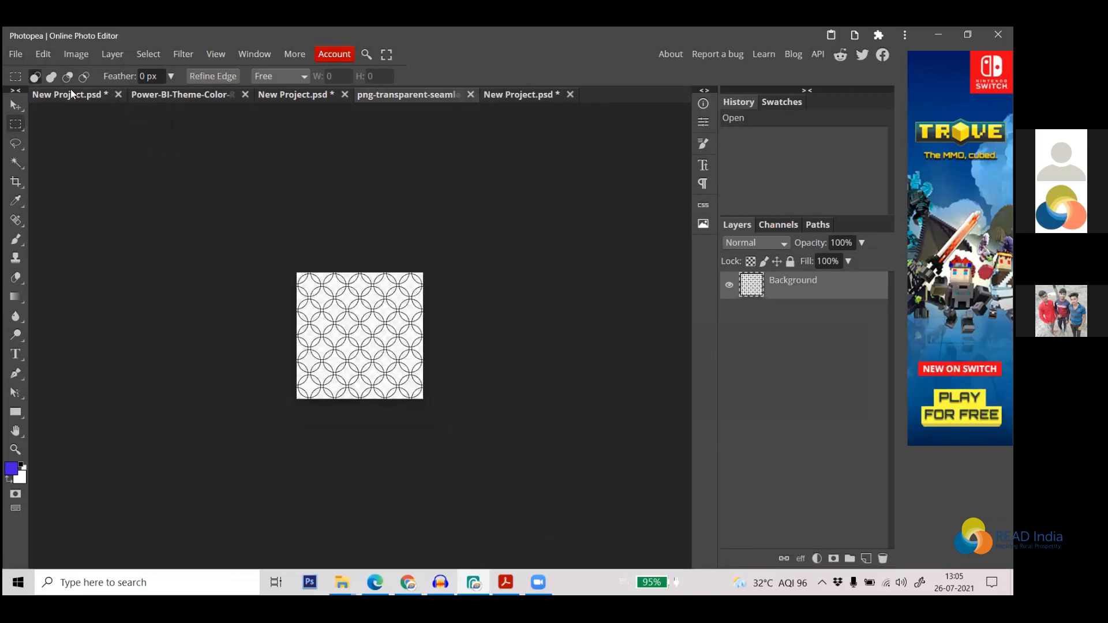
{"action": "left_click", "coordinate": [71, 94]}
{"action": "left_click", "coordinate": [420, 96]}
{"action": "left_click", "coordinate": [512, 98]}
{"action": "scroll", "coordinate": [483, 267], "scroll_direction": "up", "scroll_amount": 1}
{"action": "scroll", "coordinate": [289, 416], "scroll_direction": "down", "scroll_amount": 1}
{"action": "scroll", "coordinate": [354, 383], "scroll_direction": "up", "scroll_amount": 1}
{"action": "scroll", "coordinate": [307, 321], "scroll_direction": "up", "scroll_amount": 3}
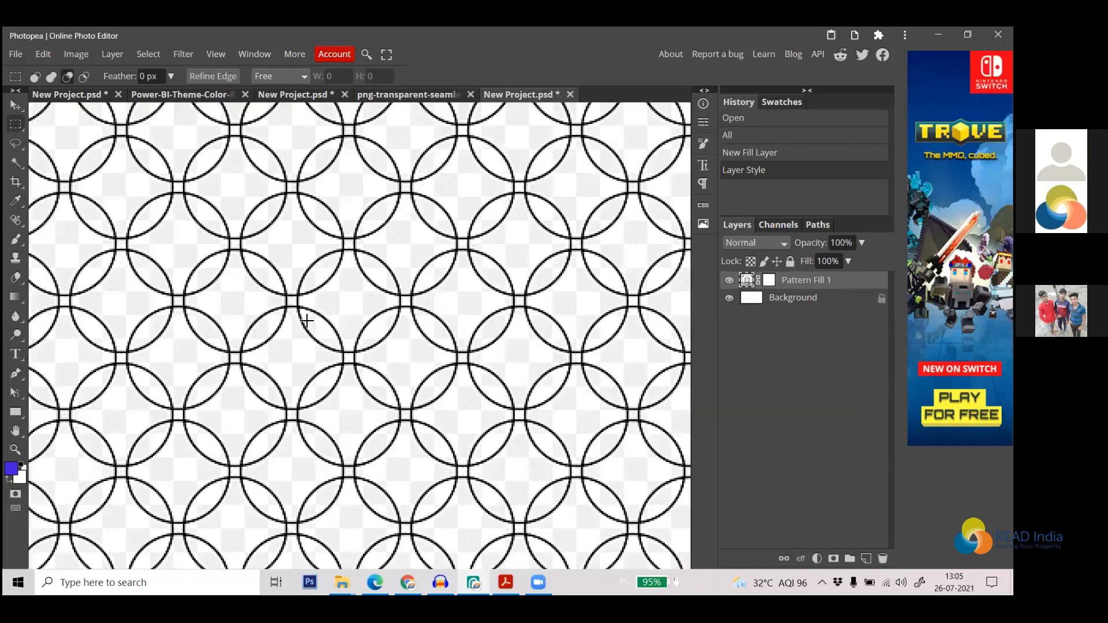
{"action": "scroll", "coordinate": [325, 313], "scroll_direction": "up", "scroll_amount": 3}
{"action": "scroll", "coordinate": [473, 324], "scroll_direction": "down", "scroll_amount": 2}
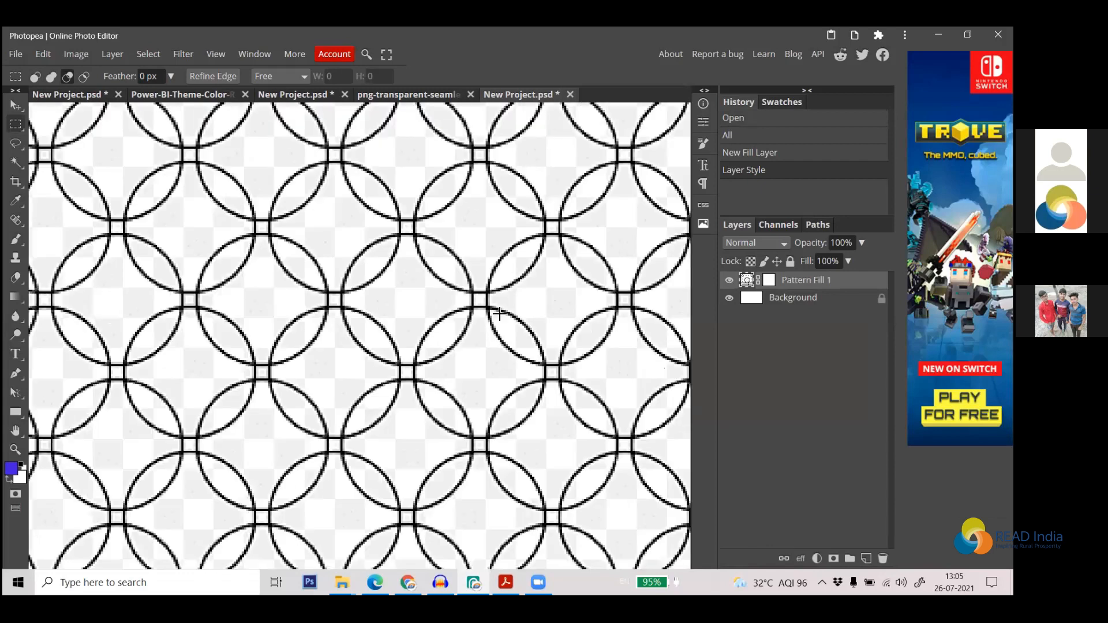
{"action": "scroll", "coordinate": [217, 310], "scroll_direction": "down", "scroll_amount": 3}
{"action": "scroll", "coordinate": [235, 279], "scroll_direction": "up", "scroll_amount": 4}
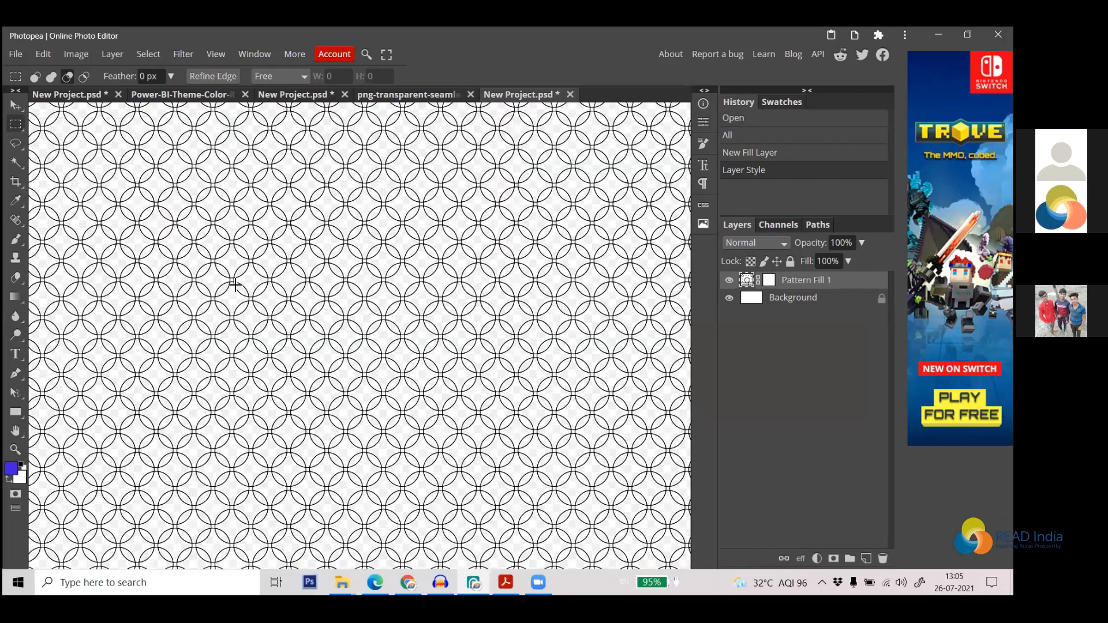
{"action": "scroll", "coordinate": [346, 271], "scroll_direction": "down", "scroll_amount": 1}
{"action": "scroll", "coordinate": [393, 271], "scroll_direction": "down", "scroll_amount": 1}
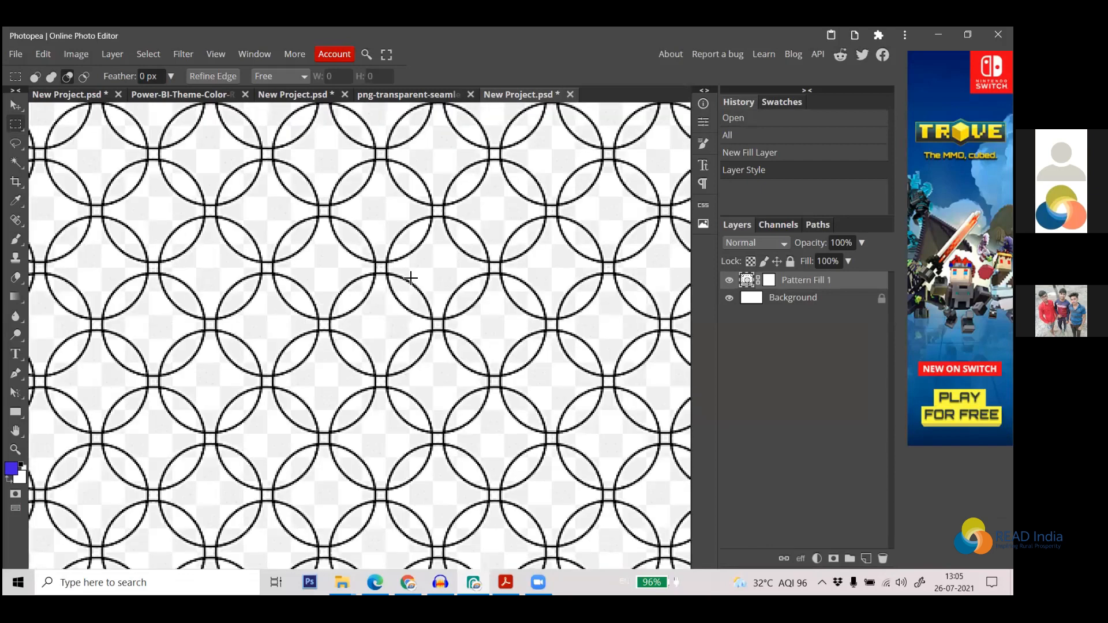
{"action": "scroll", "coordinate": [439, 312], "scroll_direction": "down", "scroll_amount": 1}
{"action": "scroll", "coordinate": [462, 358], "scroll_direction": "down", "scroll_amount": 3}
{"action": "scroll", "coordinate": [465, 366], "scroll_direction": "up", "scroll_amount": 1}
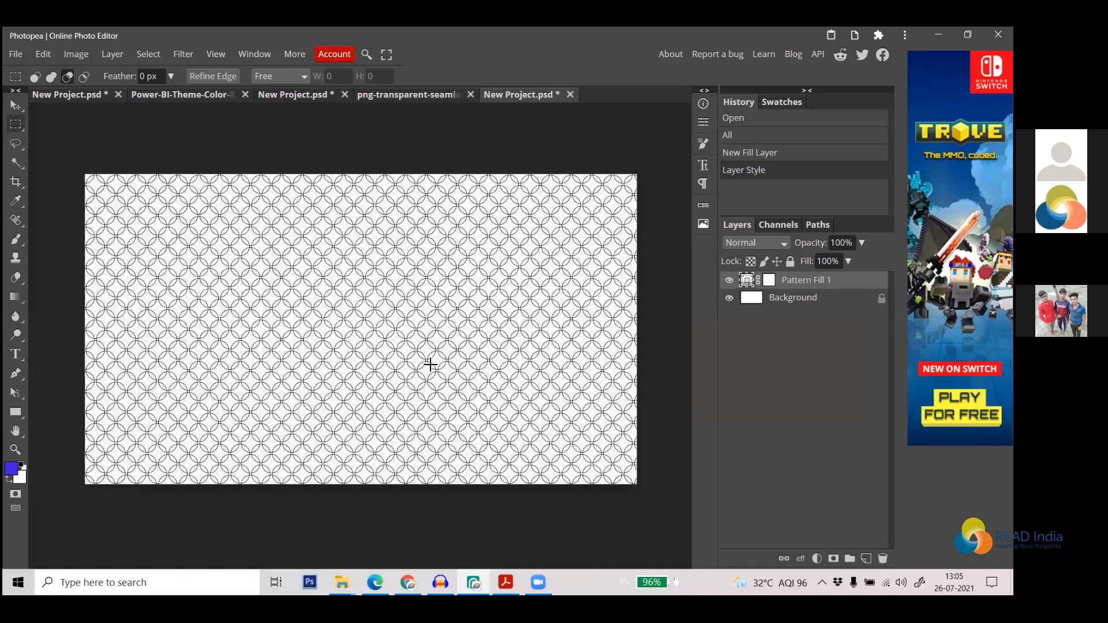
{"action": "scroll", "coordinate": [433, 361], "scroll_direction": "down", "scroll_amount": 1}
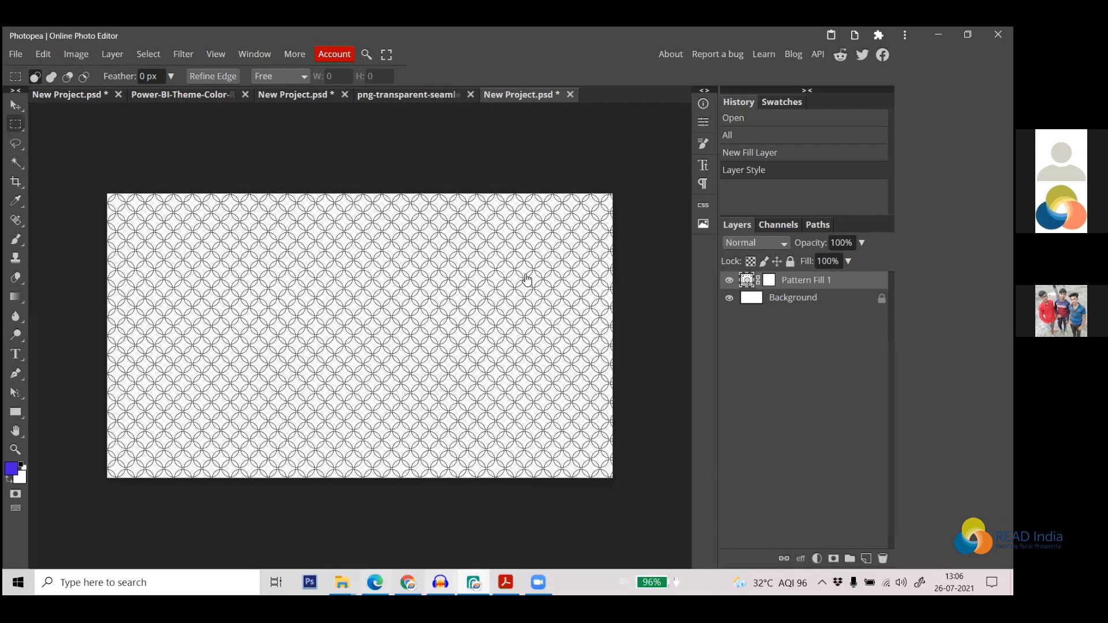
Switch to Chrome and browse further through the image results for pattern design png
{"action": "key", "text": "alt+Tab"}
{"action": "scroll", "coordinate": [537, 306], "scroll_direction": "down", "scroll_amount": 5}
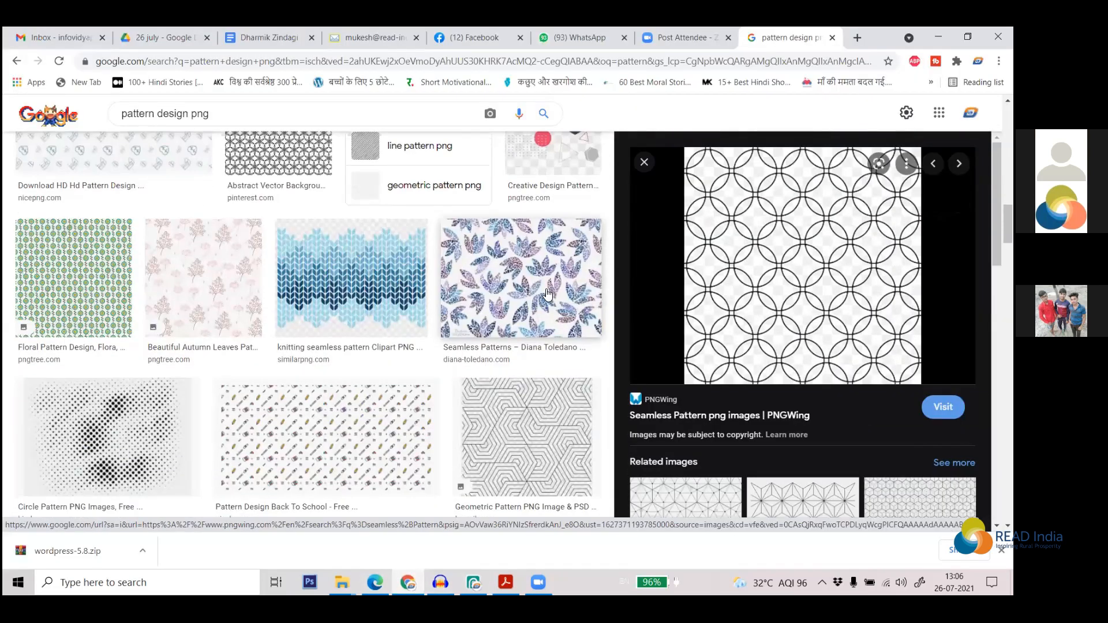
{"action": "scroll", "coordinate": [546, 297], "scroll_direction": "down", "scroll_amount": 6}
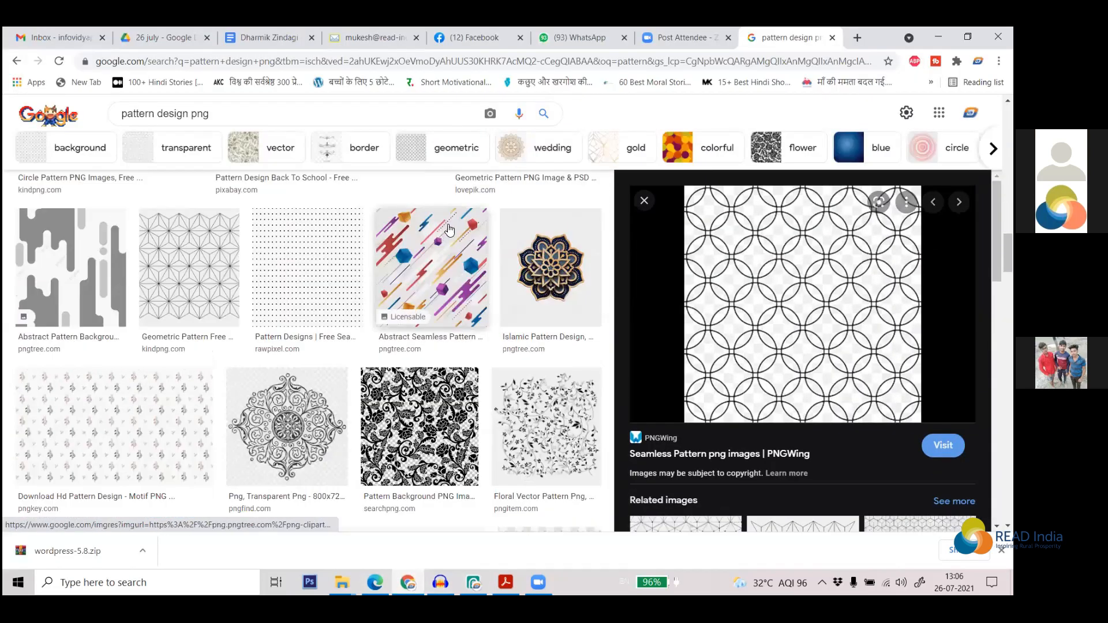
Copy the image address of the abstract seamless pattern with coloured cubes and diagonal stripes
{"action": "left_click", "coordinate": [443, 232]}
{"action": "left_click_drag", "start_coordinate": [840, 284], "coordinate": [841, 284]}
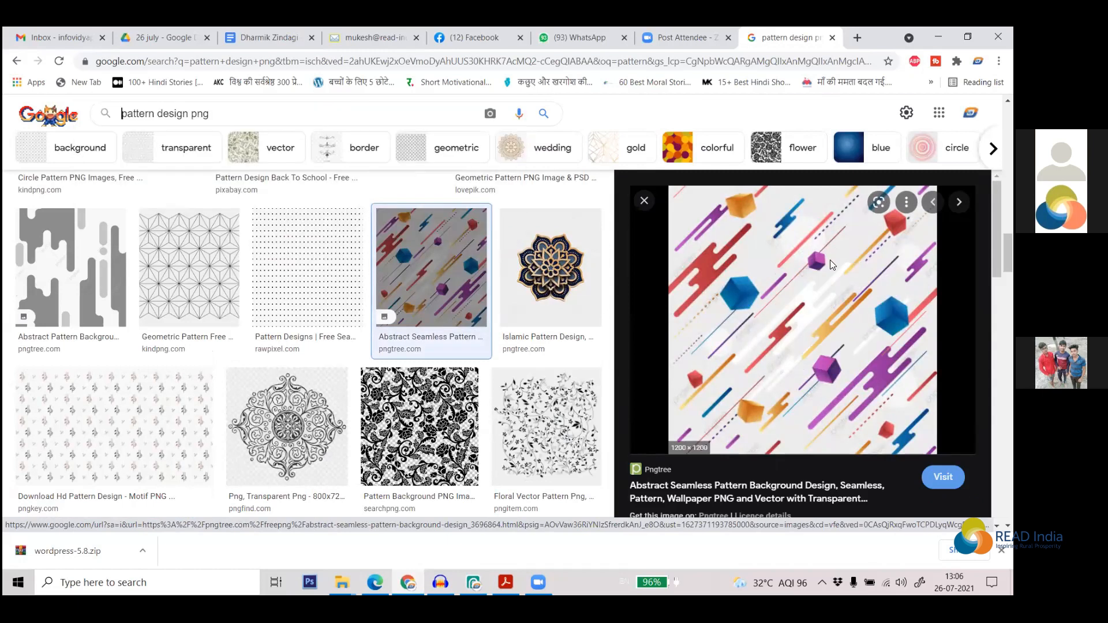
{"action": "right_click", "coordinate": [830, 261]}
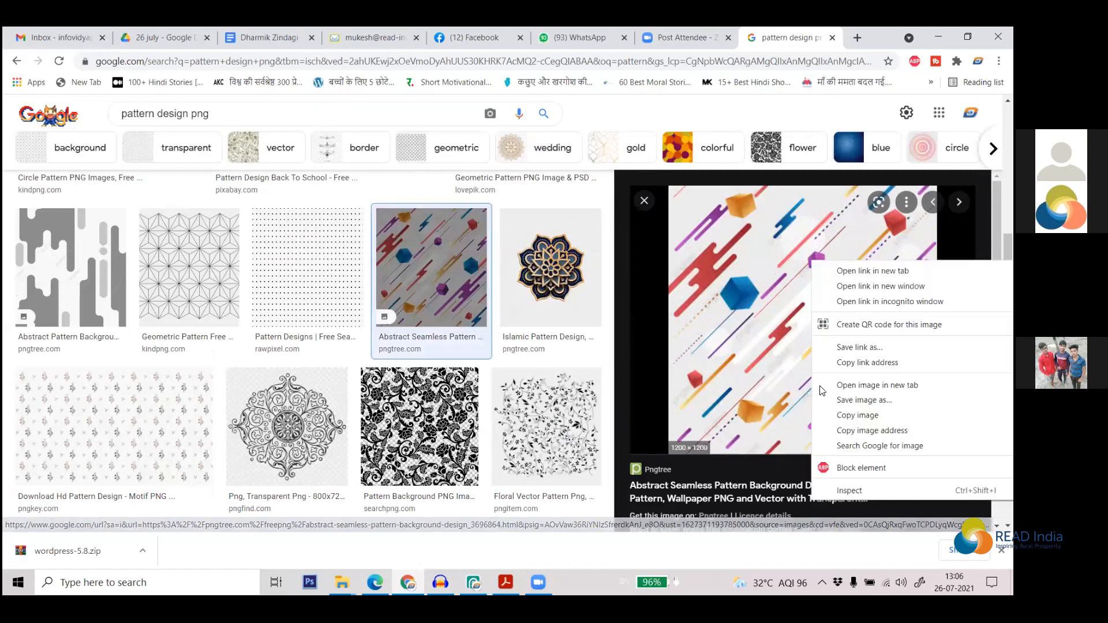
{"action": "left_click", "coordinate": [892, 431]}
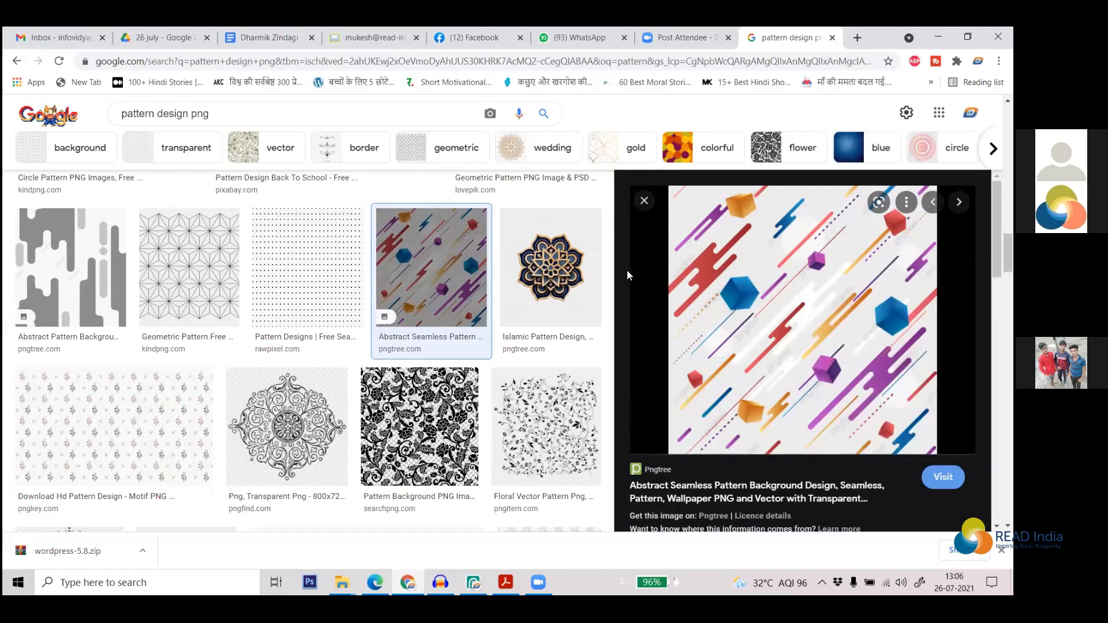
Preview the black-and-grey zigzag pattern from Template.net in the image results and copy its image address
{"action": "scroll", "coordinate": [368, 350], "scroll_direction": "down", "scroll_amount": 1}
{"action": "scroll", "coordinate": [368, 351], "scroll_direction": "down", "scroll_amount": 3}
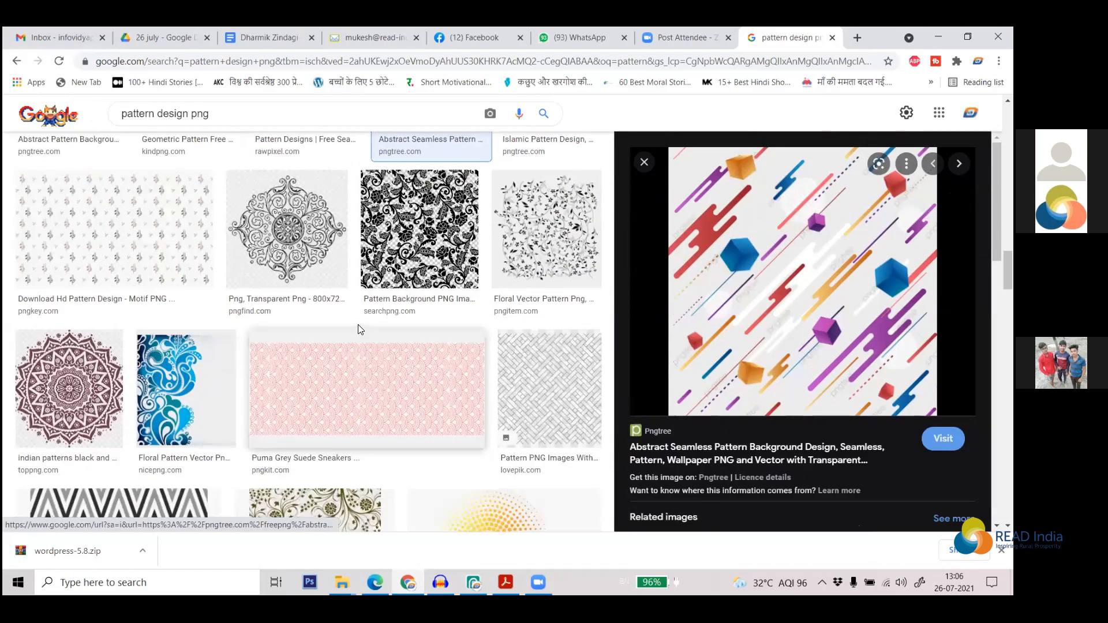
{"action": "scroll", "coordinate": [337, 333], "scroll_direction": "down", "scroll_amount": 2}
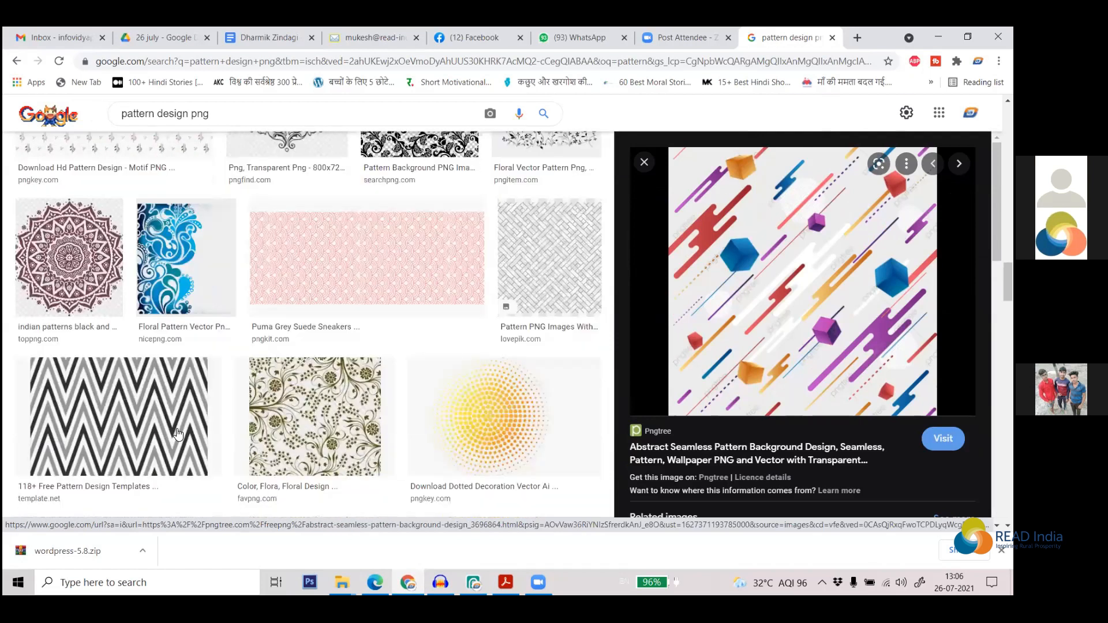
{"action": "left_click", "coordinate": [133, 415]}
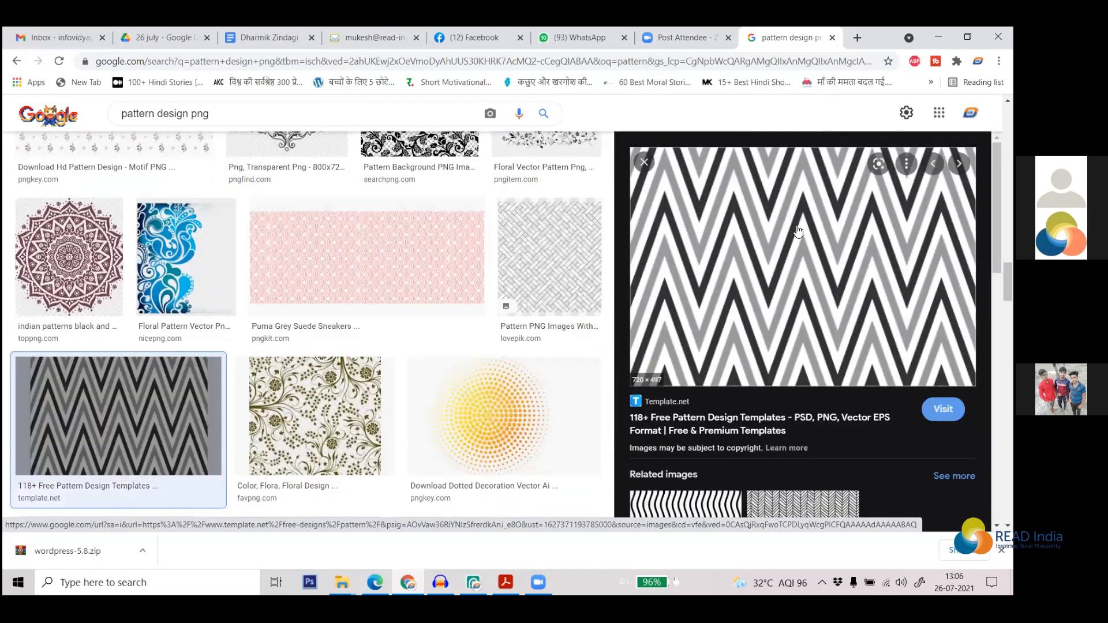
{"action": "right_click", "coordinate": [799, 218]}
{"action": "left_click_drag", "start_coordinate": [795, 315], "coordinate": [816, 338]}
{"action": "right_click", "coordinate": [825, 243]}
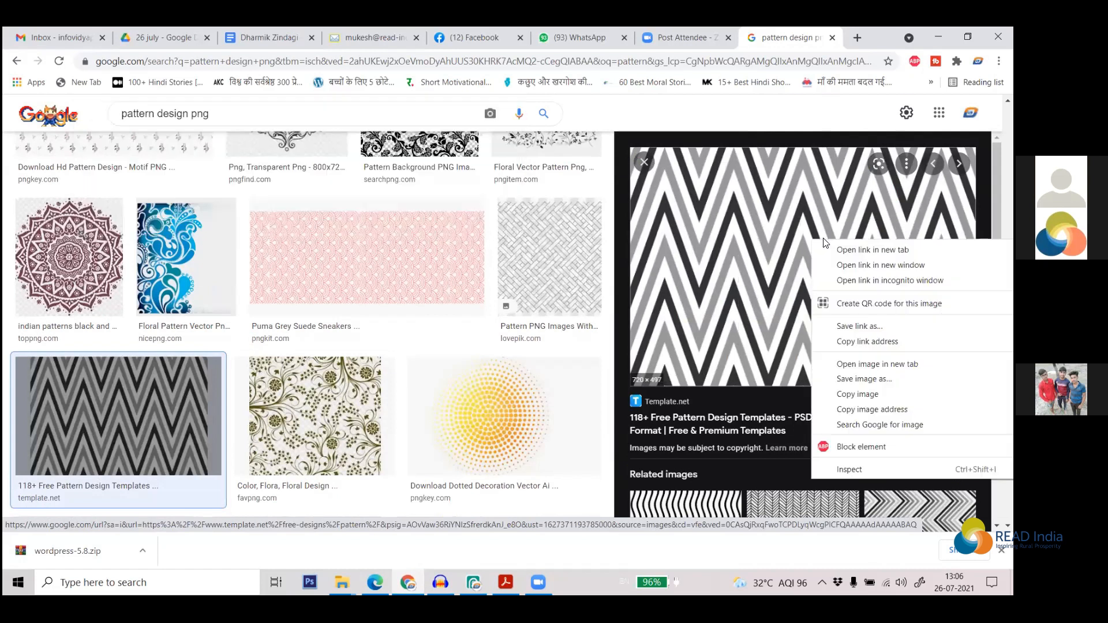
{"action": "left_click", "coordinate": [868, 411]}
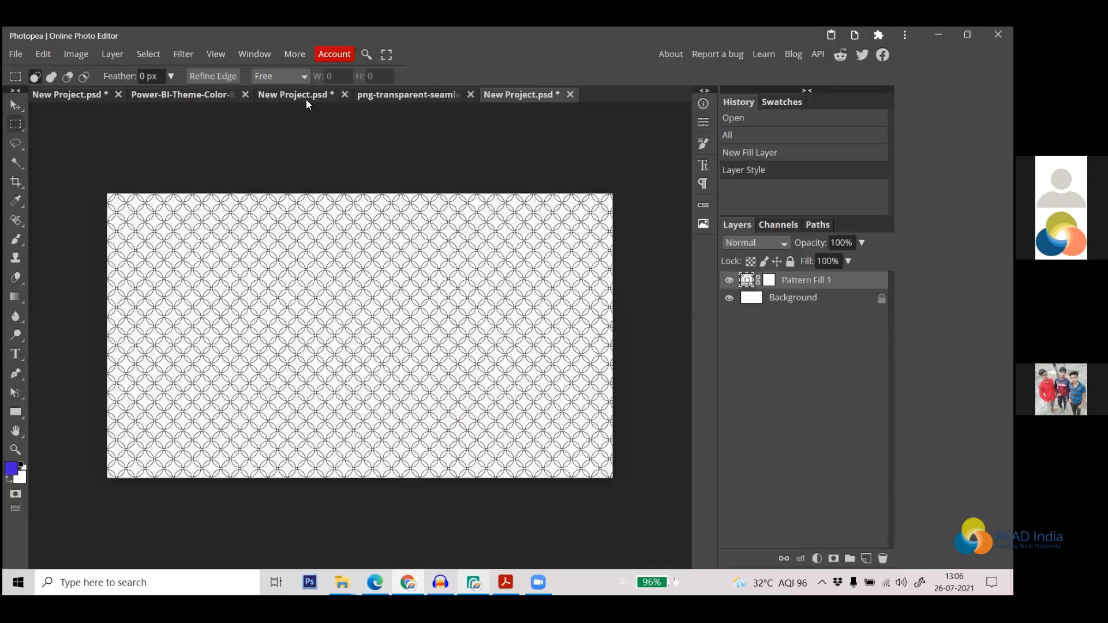
Switch to Photopea and open the zigzag image from the copied URL as a new project
{"action": "key", "text": "alt+Tab"}
{"action": "left_click", "coordinate": [18, 54]}
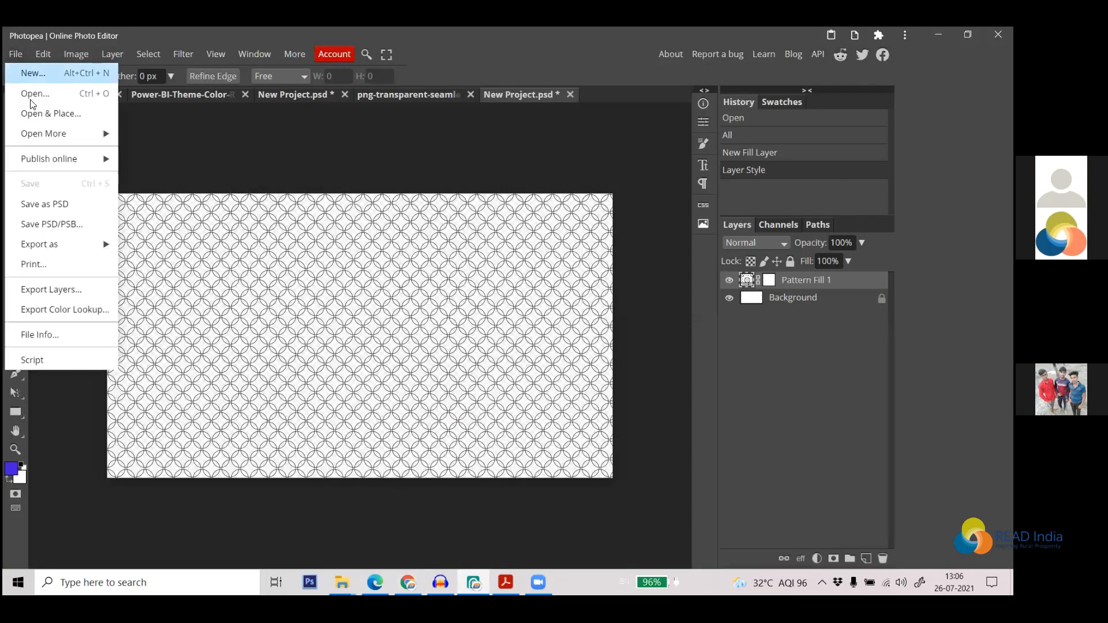
{"action": "mouse_move", "coordinate": [48, 132]}
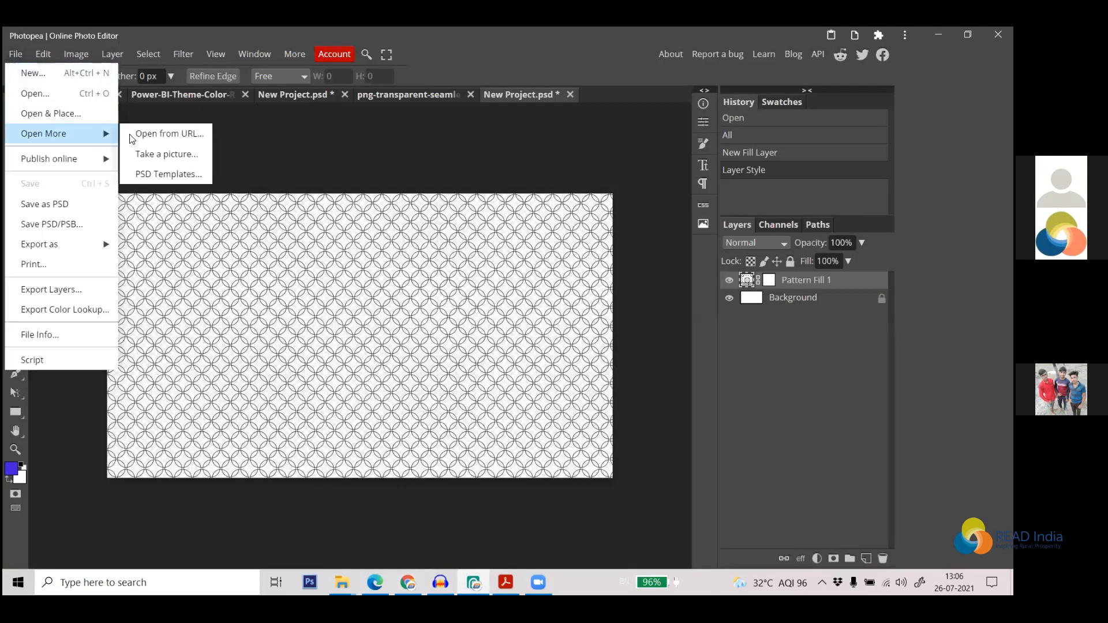
{"action": "left_click", "coordinate": [179, 135]}
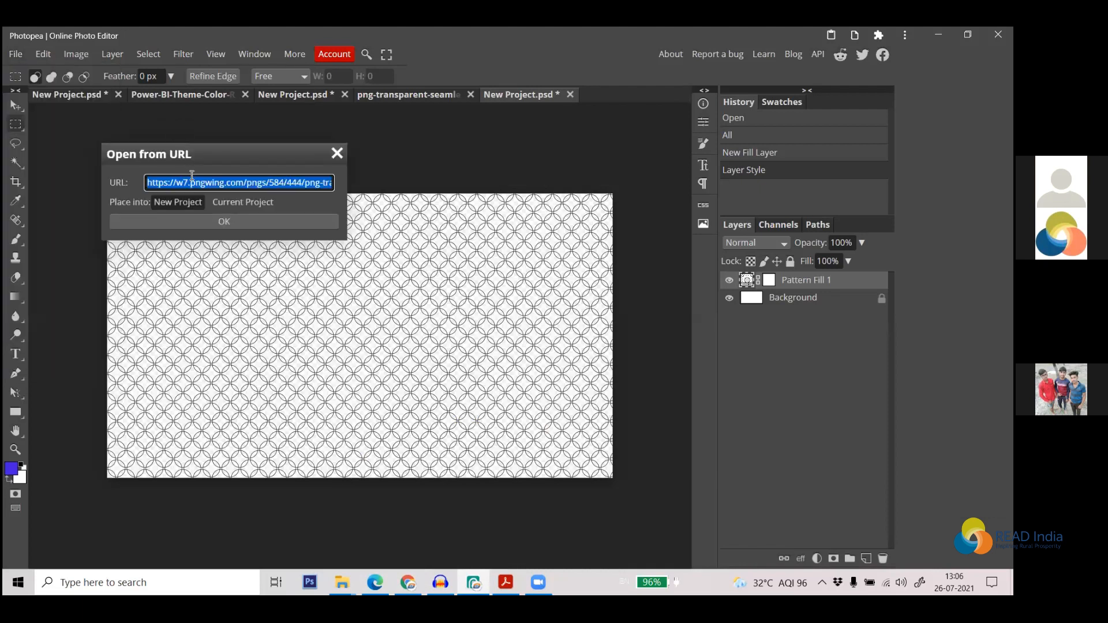
{"action": "key", "text": "ctrl+v"}
{"action": "left_click", "coordinate": [230, 221]}
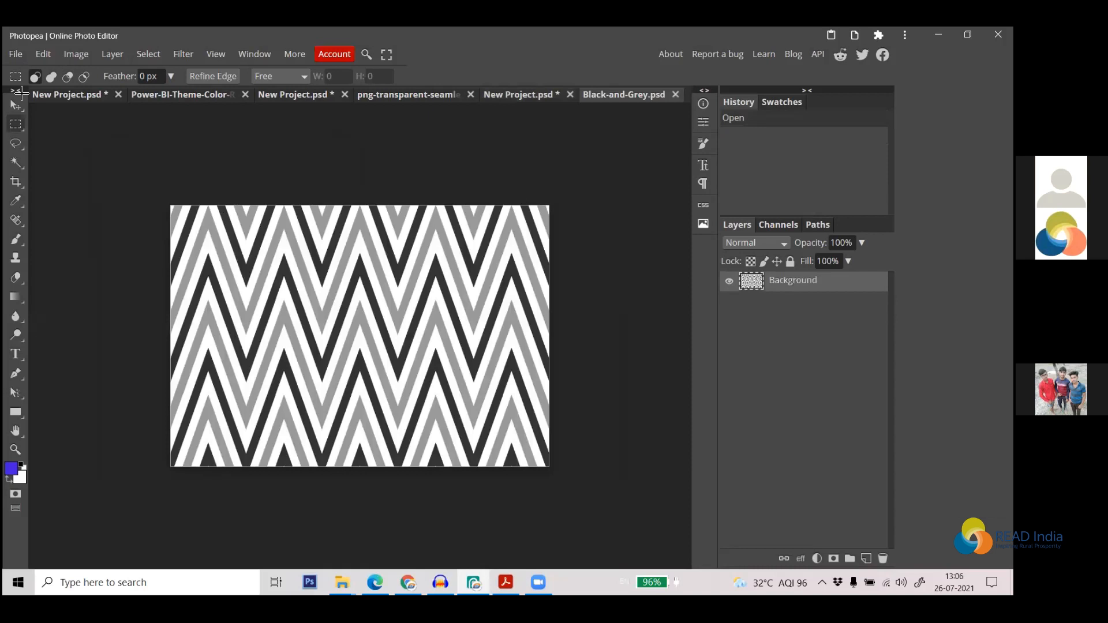
Define a new pattern from the whole black-and-grey zigzag image
{"action": "left_click", "coordinate": [45, 57]}
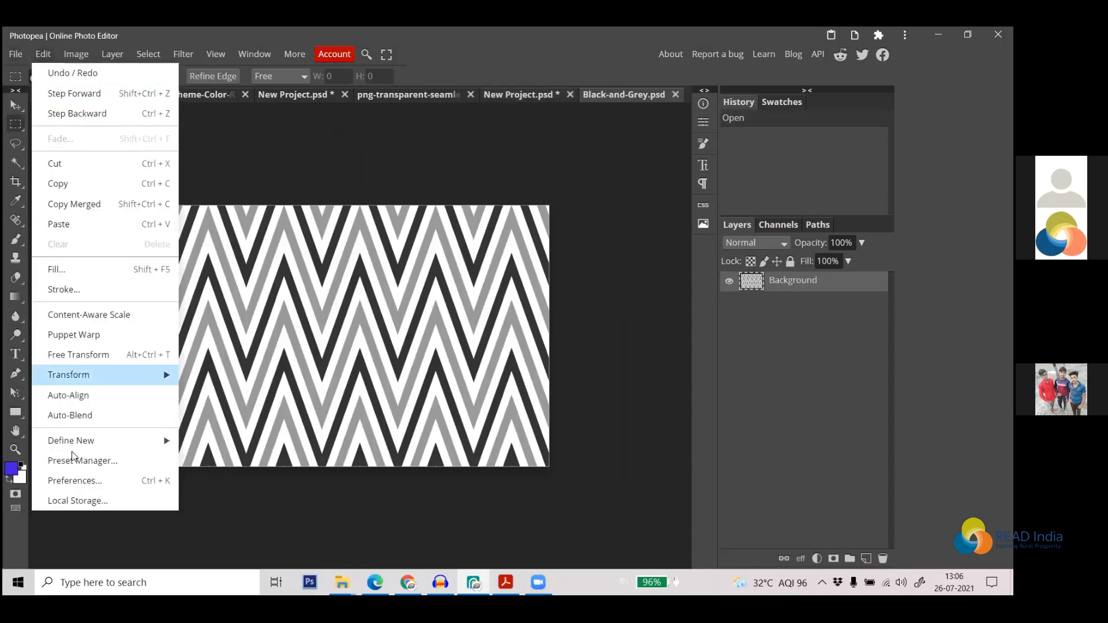
{"action": "mouse_move", "coordinate": [164, 442]}
{"action": "left_click", "coordinate": [199, 441]}
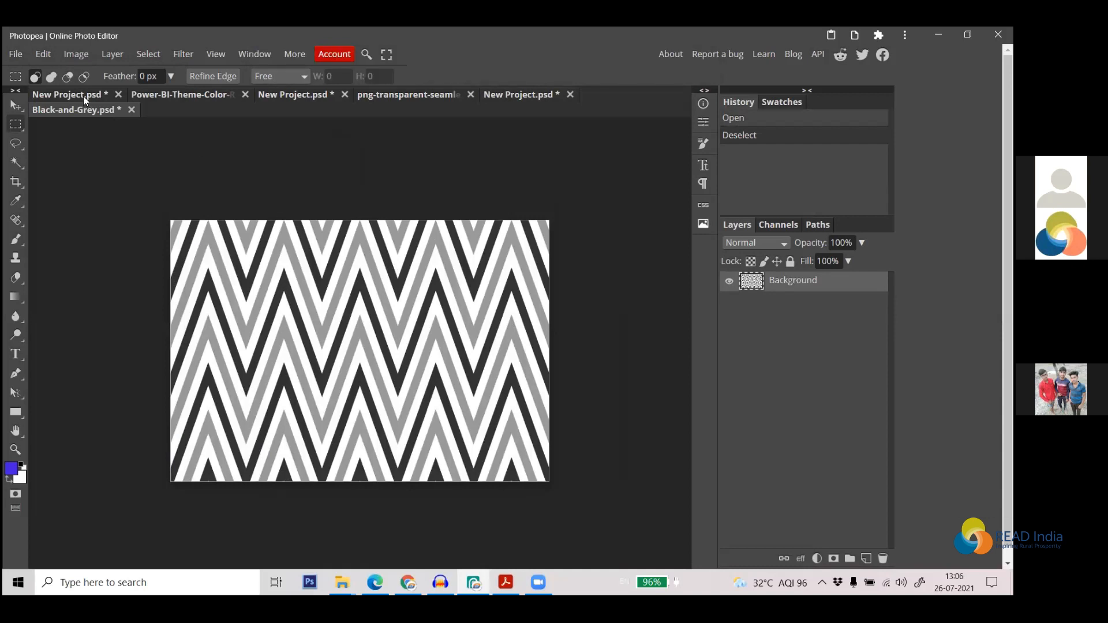
{"action": "left_click", "coordinate": [406, 99]}
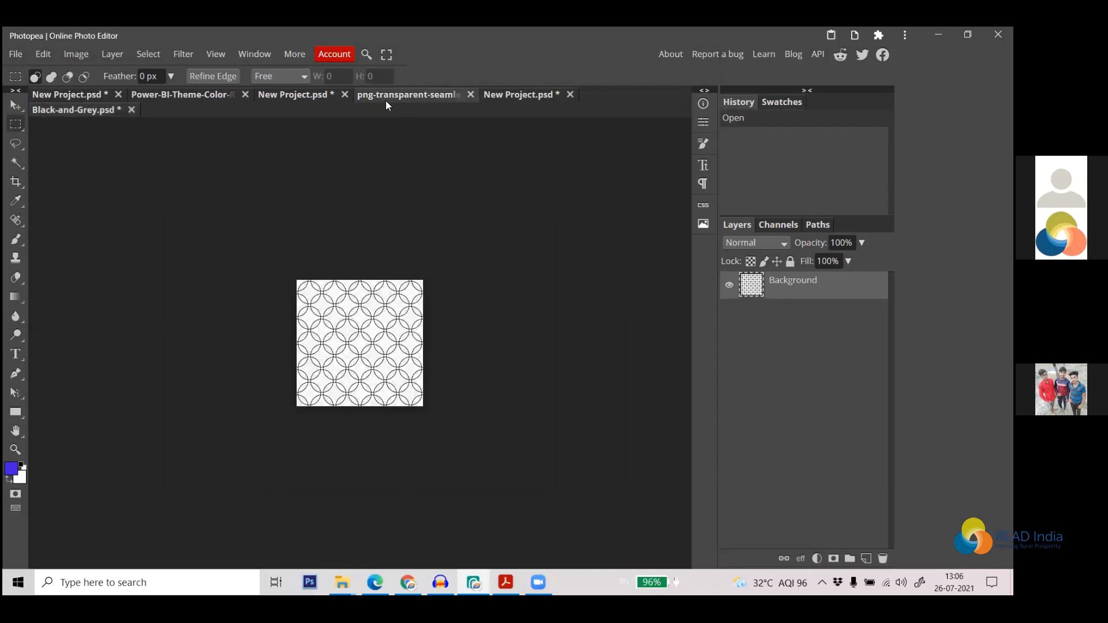
{"action": "left_click", "coordinate": [322, 96]}
{"action": "left_click", "coordinate": [194, 95]}
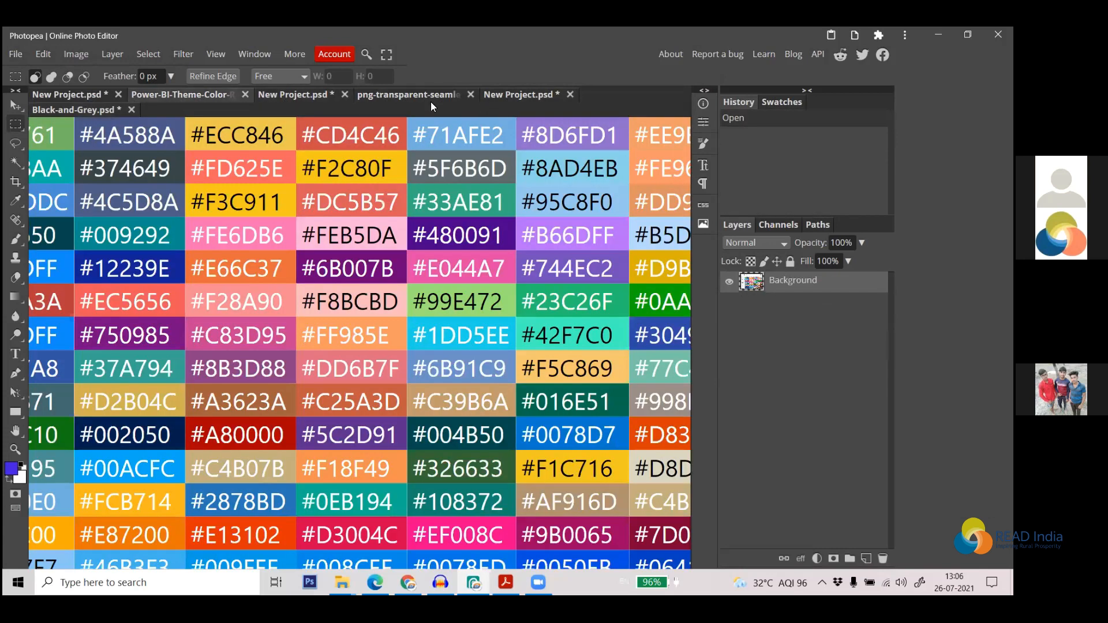
{"action": "left_click", "coordinate": [431, 102]}
Create a new 1920 × 1080 px project at 72 DPI with a white background
{"action": "left_click", "coordinate": [16, 54]}
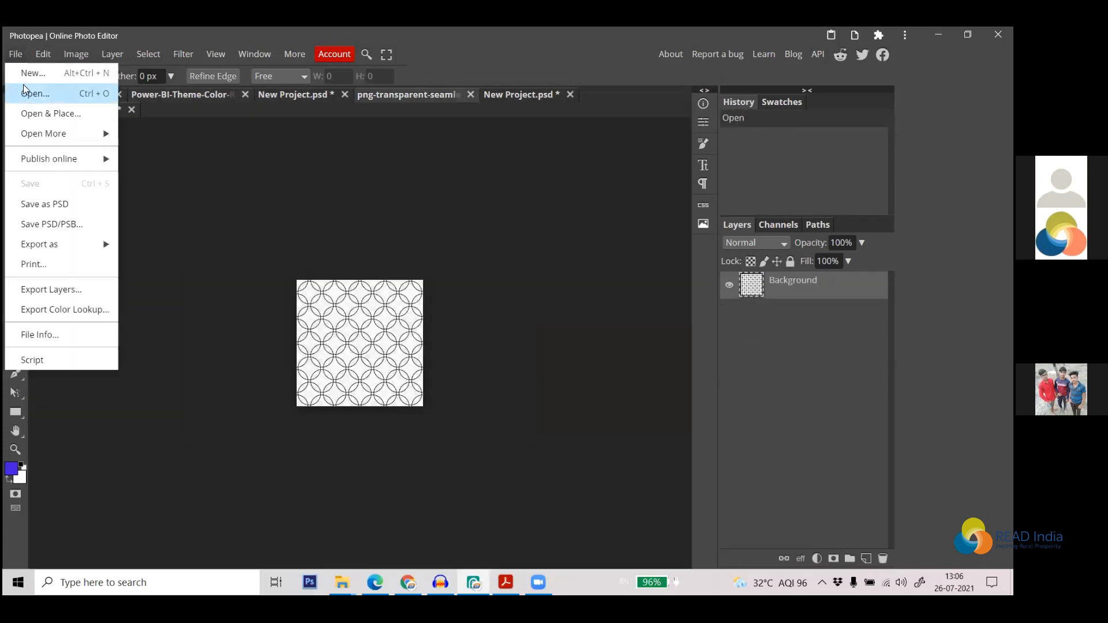
{"action": "left_click", "coordinate": [28, 73]}
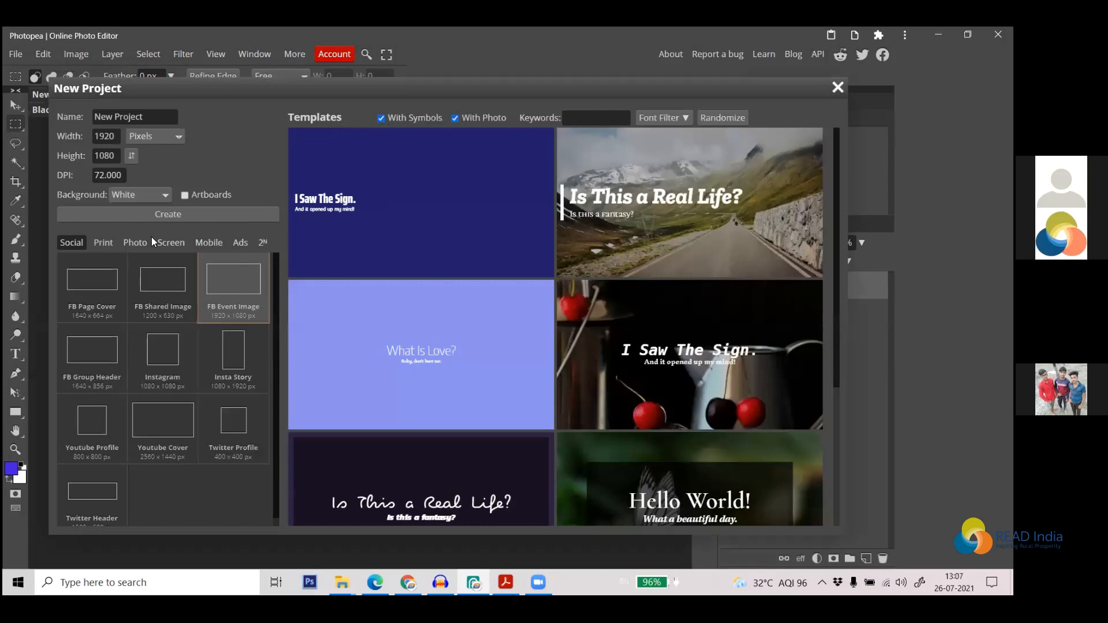
{"action": "left_click", "coordinate": [197, 215]}
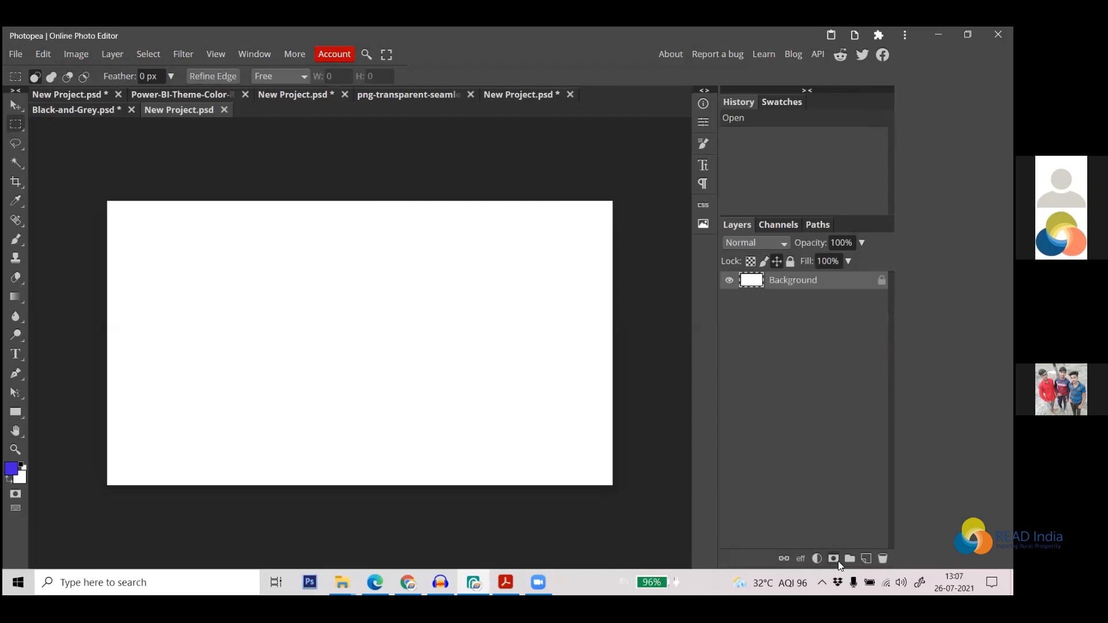
Add a pattern fill layer that uses the black-and-grey zigzag pattern, and close its properties
{"action": "left_click", "coordinate": [817, 559]}
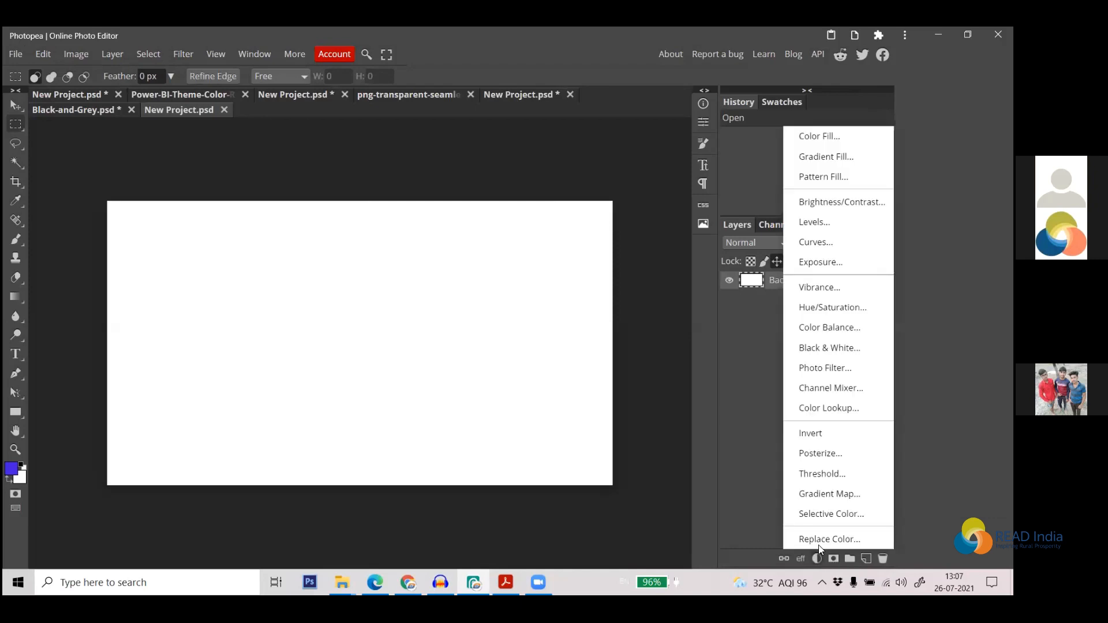
{"action": "left_click", "coordinate": [822, 177]}
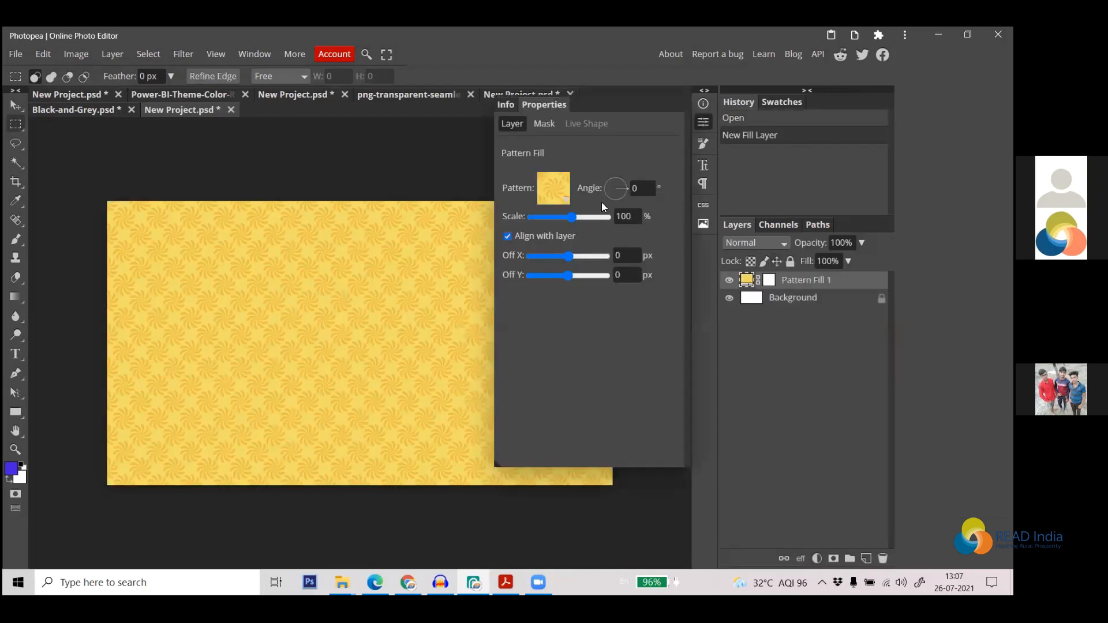
{"action": "left_click", "coordinate": [568, 195]}
{"action": "left_click", "coordinate": [596, 270]}
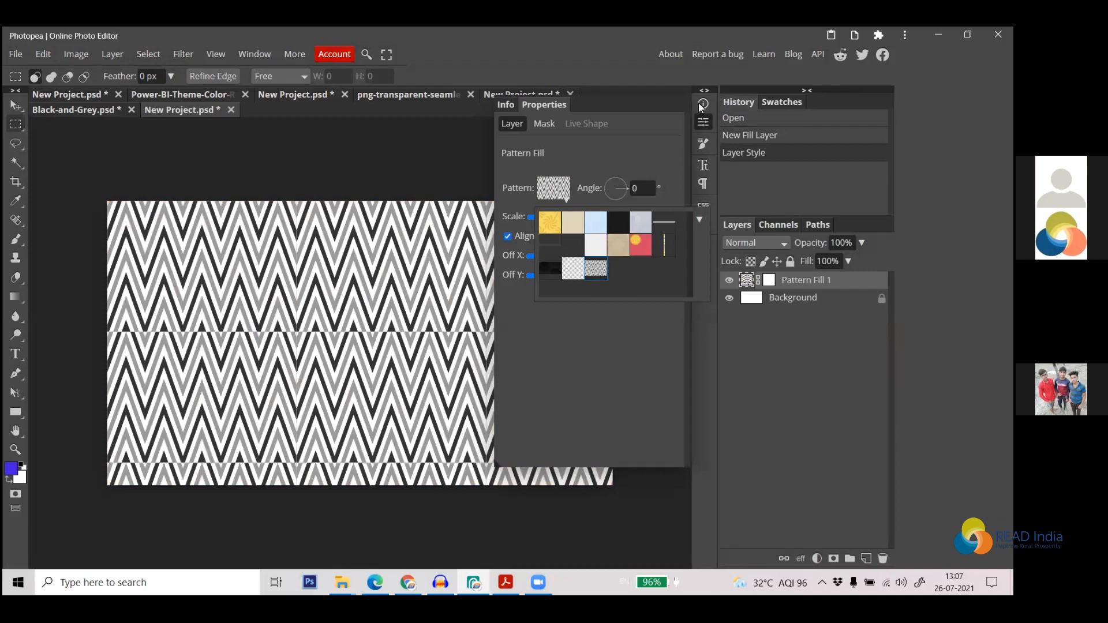
{"action": "left_click", "coordinate": [431, 133]}
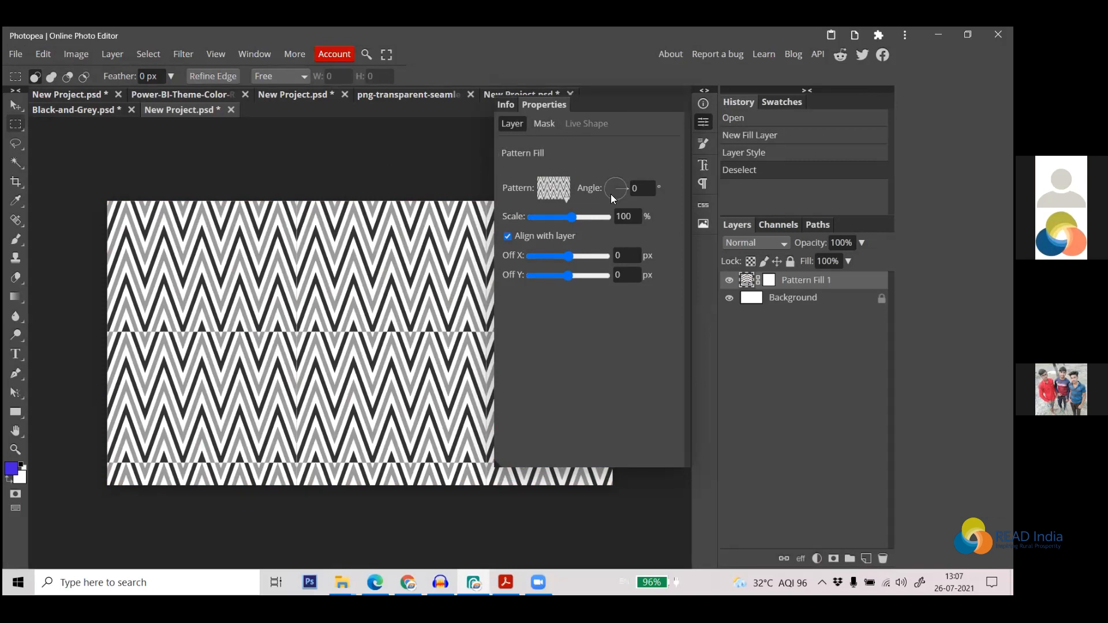
{"action": "left_click", "coordinate": [703, 124]}
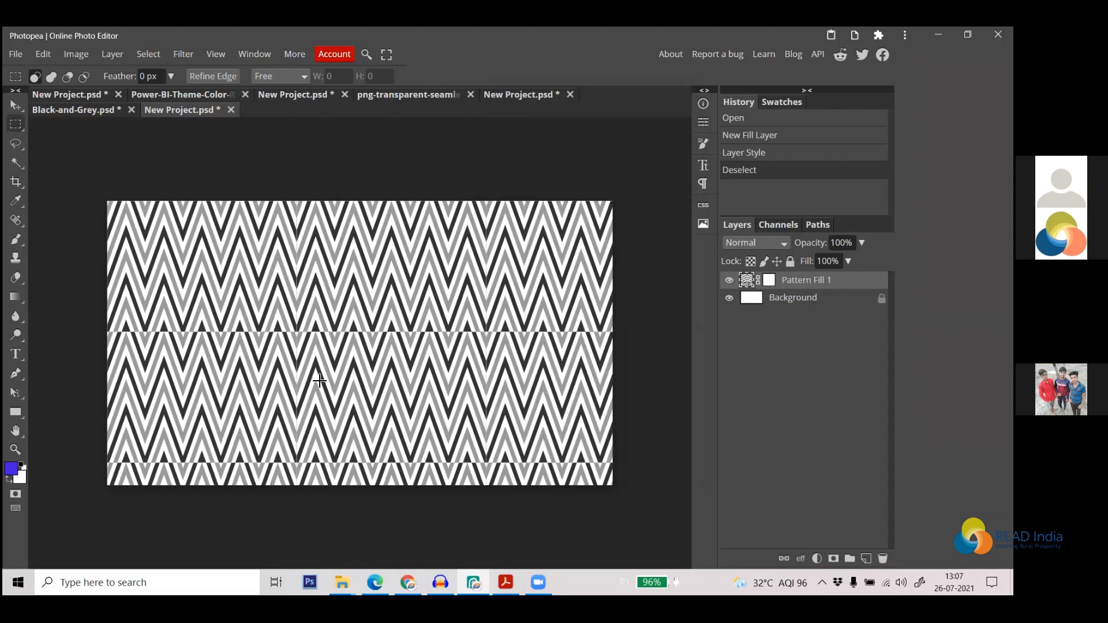
Switch back to Chrome and preview the geometric and diamond grid patterns among the image results
{"action": "mouse_move", "coordinate": [408, 583]}
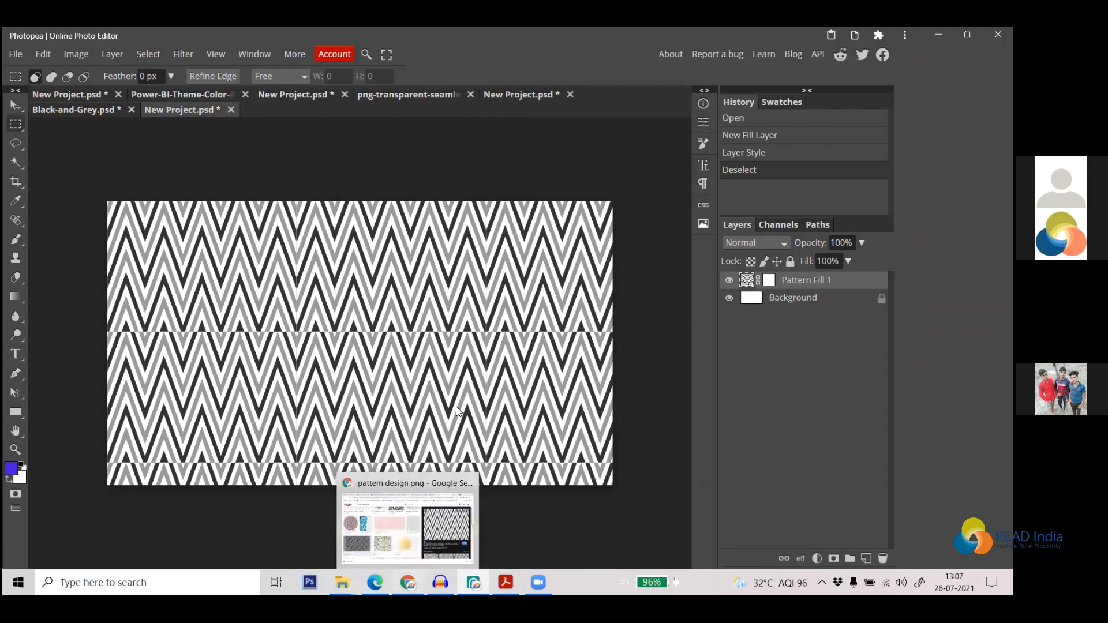
{"action": "left_click", "coordinate": [427, 523]}
{"action": "scroll", "coordinate": [509, 254], "scroll_direction": "down", "scroll_amount": 9}
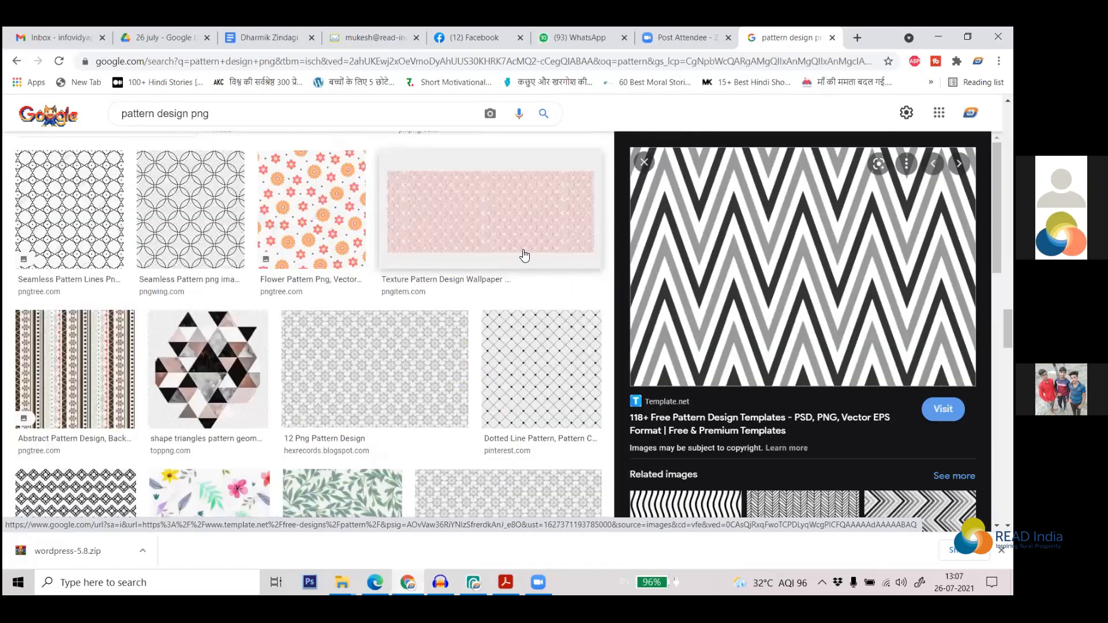
{"action": "scroll", "coordinate": [524, 256], "scroll_direction": "down", "scroll_amount": 15}
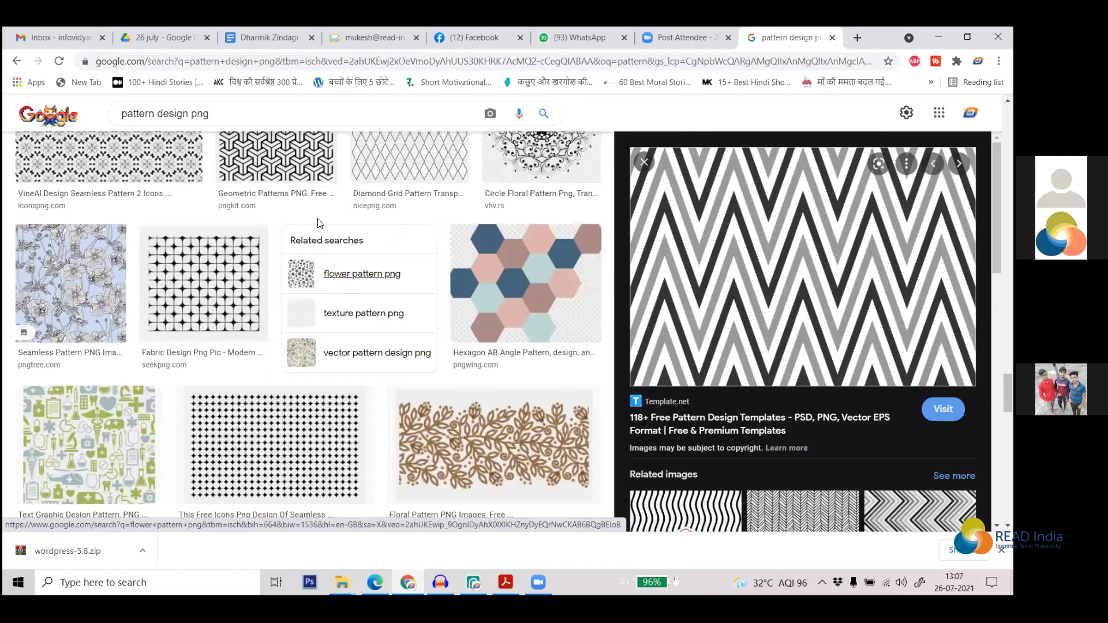
{"action": "scroll", "coordinate": [320, 223], "scroll_direction": "up", "scroll_amount": 2}
{"action": "left_click", "coordinate": [277, 254]}
{"action": "left_click", "coordinate": [424, 247]}
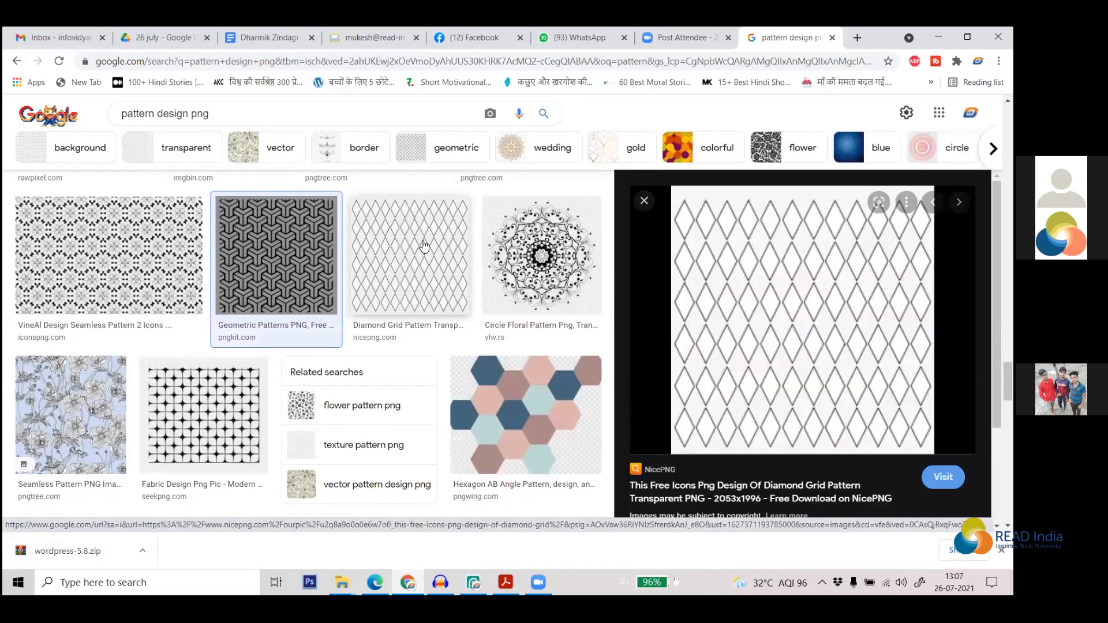
{"action": "scroll", "coordinate": [855, 279], "scroll_direction": "down", "scroll_amount": 2}
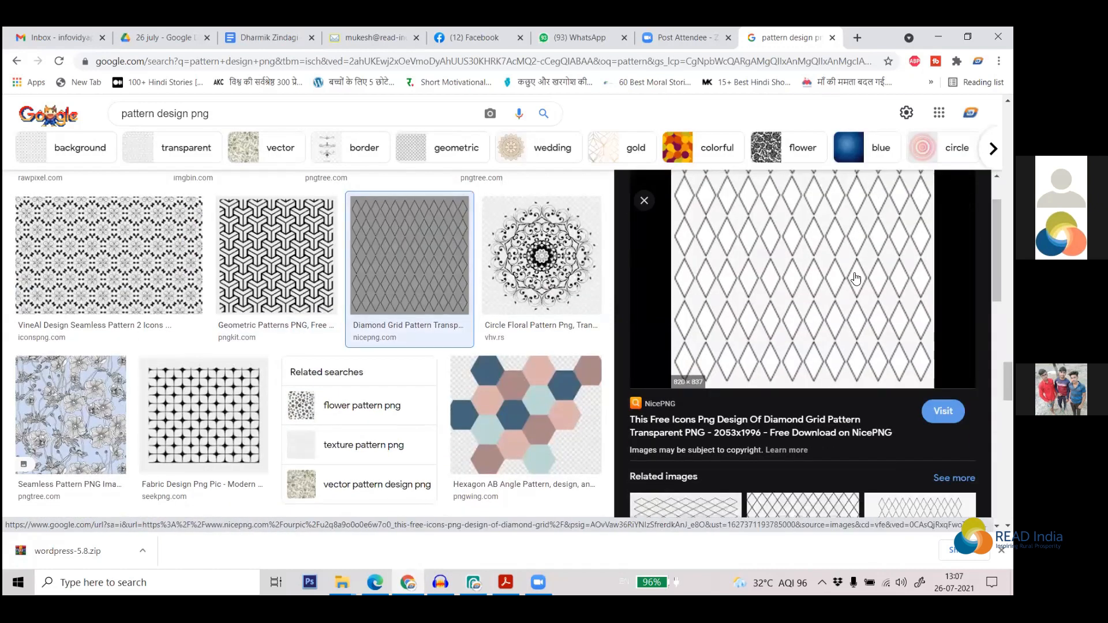
Preview the black-and-white paisley patterns among the image results and open the Adobe Stock source page of the related paisley image
{"action": "scroll", "coordinate": [404, 358], "scroll_direction": "down", "scroll_amount": 8}
{"action": "left_click", "coordinate": [508, 374]}
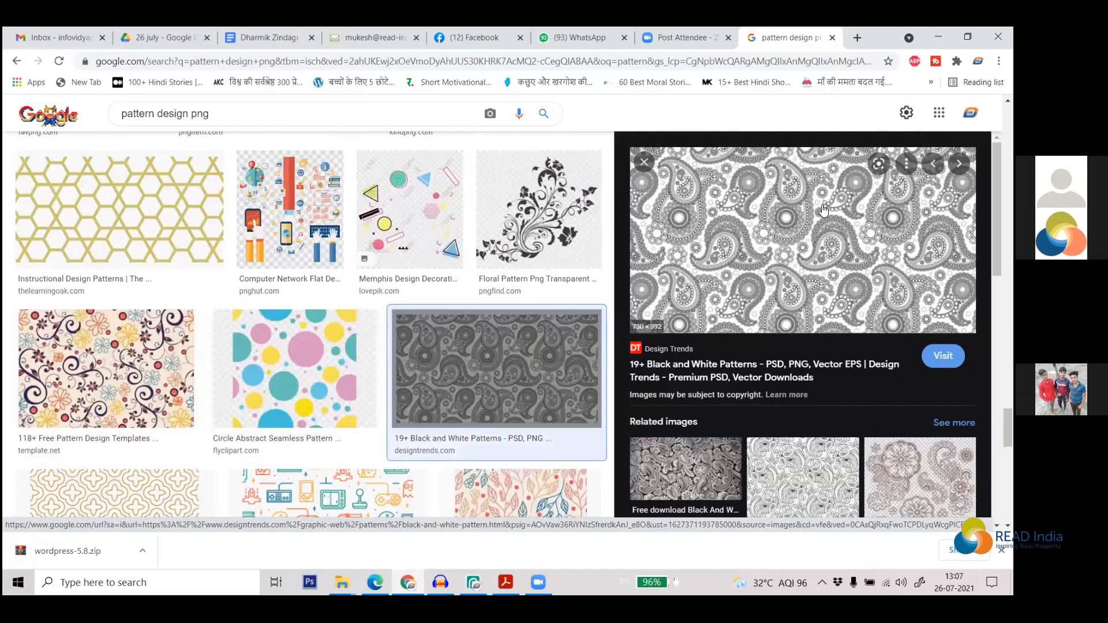
{"action": "scroll", "coordinate": [820, 370], "scroll_direction": "down", "scroll_amount": 2}
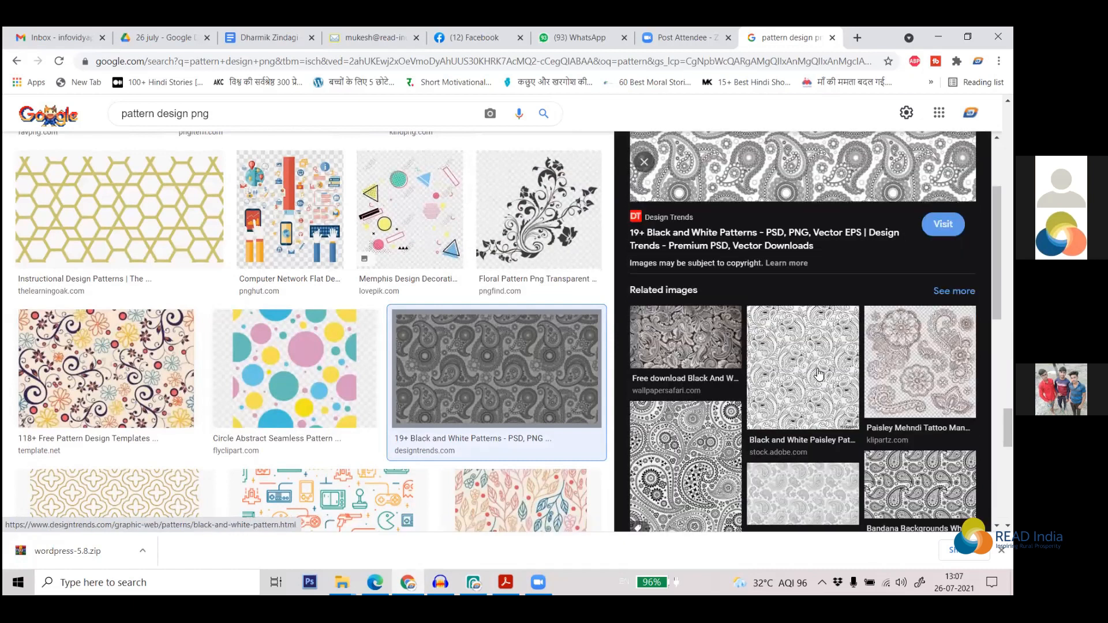
{"action": "left_click", "coordinate": [820, 374]}
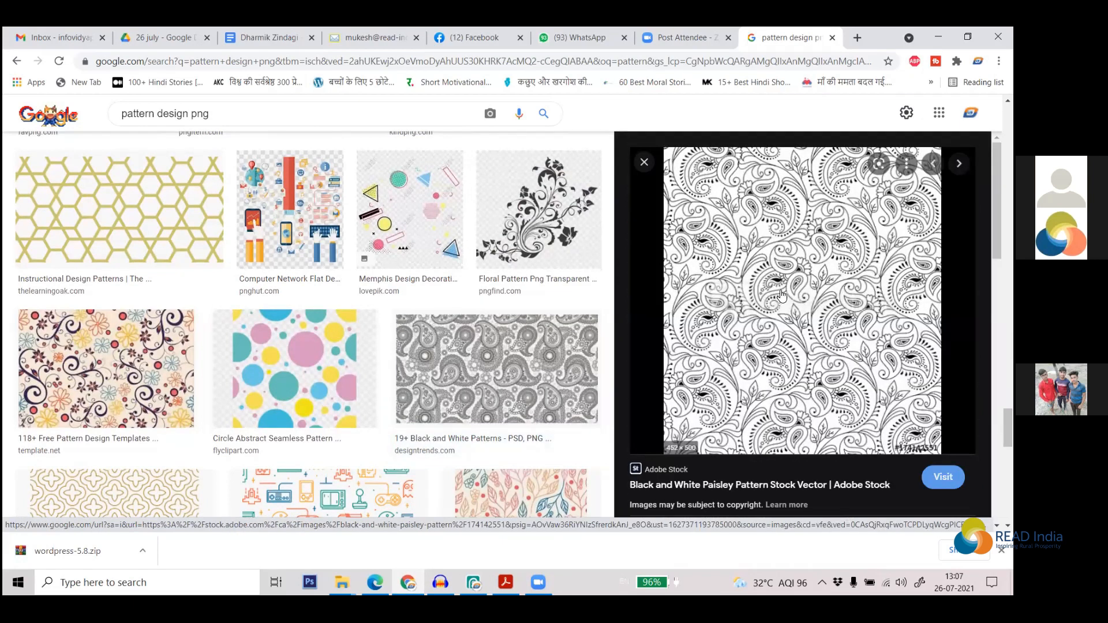
{"action": "right_click", "coordinate": [783, 295]}
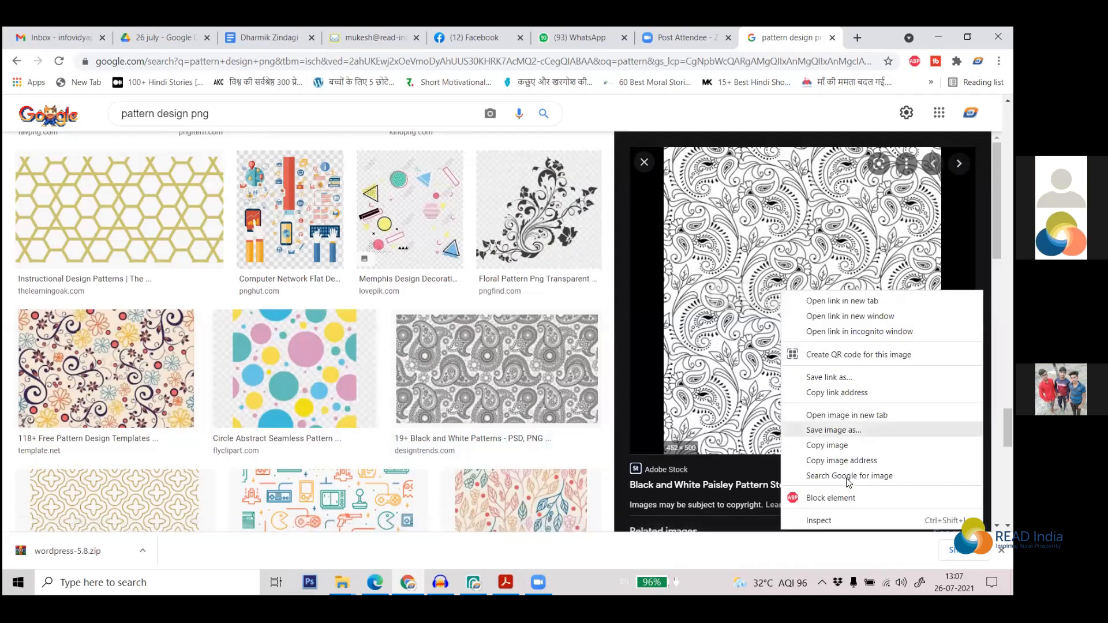
{"action": "left_click", "coordinate": [757, 175]}
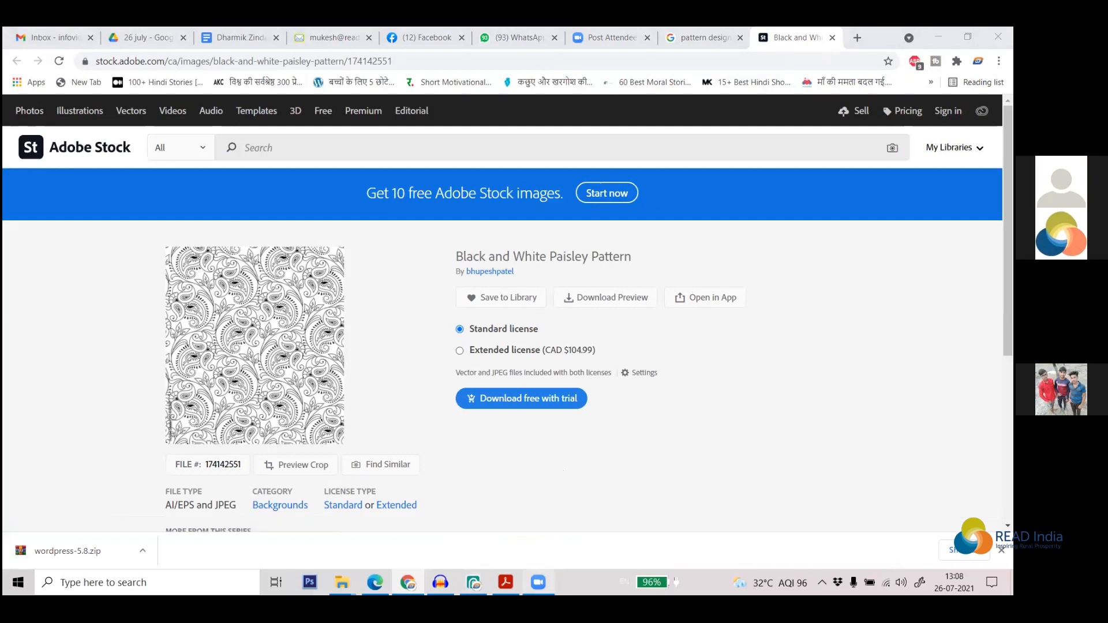
Switch to Photopea and close the zigzag-filled project and Black-and-Grey.psd, discarding their unsaved changes
{"action": "mouse_move", "coordinate": [538, 582]}
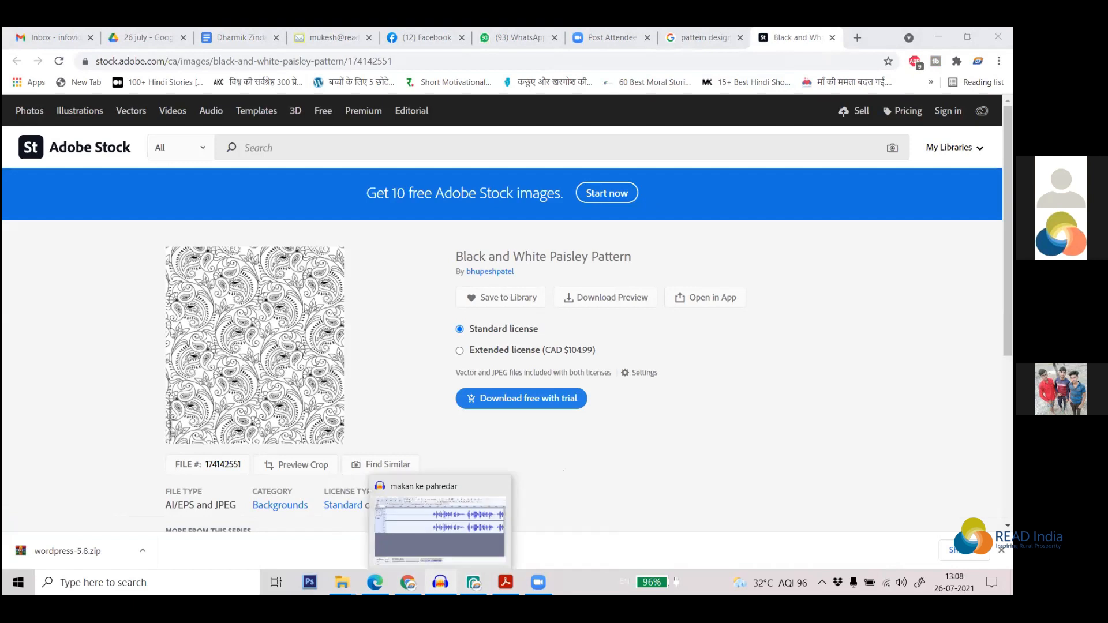
{"action": "mouse_move", "coordinate": [473, 582]}
{"action": "left_click", "coordinate": [460, 528]}
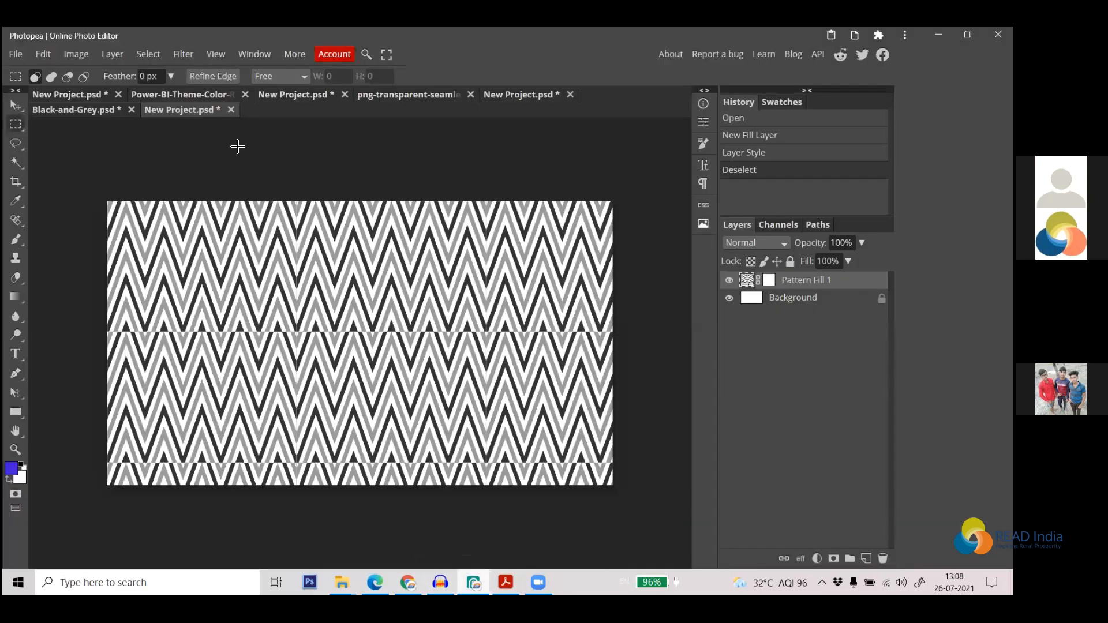
{"action": "left_click", "coordinate": [231, 110]}
{"action": "left_click", "coordinate": [566, 118]}
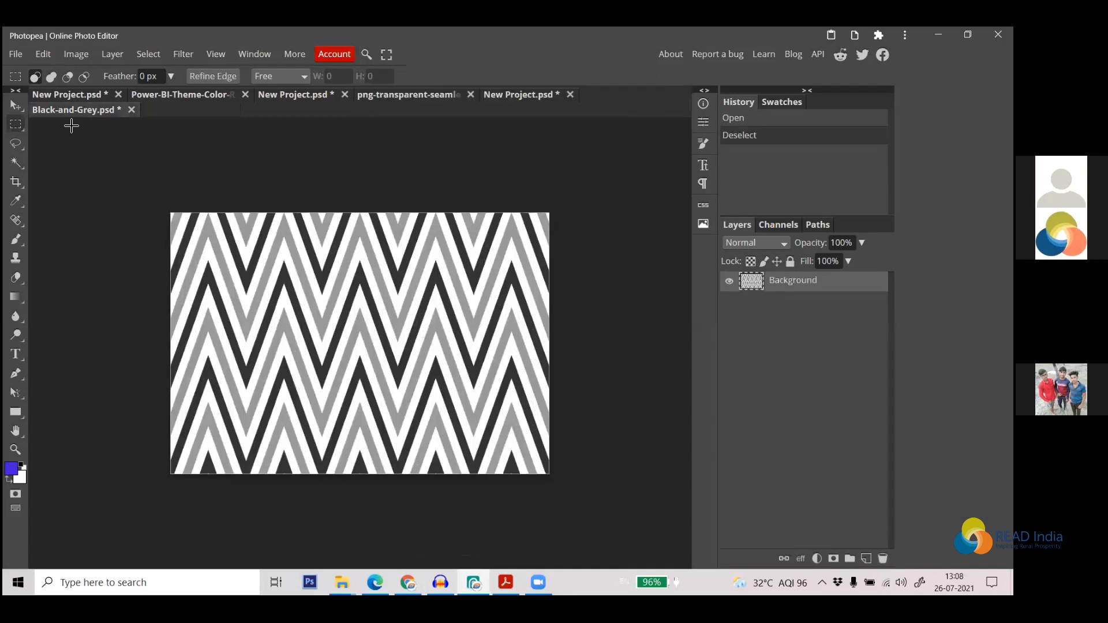
{"action": "left_click", "coordinate": [131, 111]}
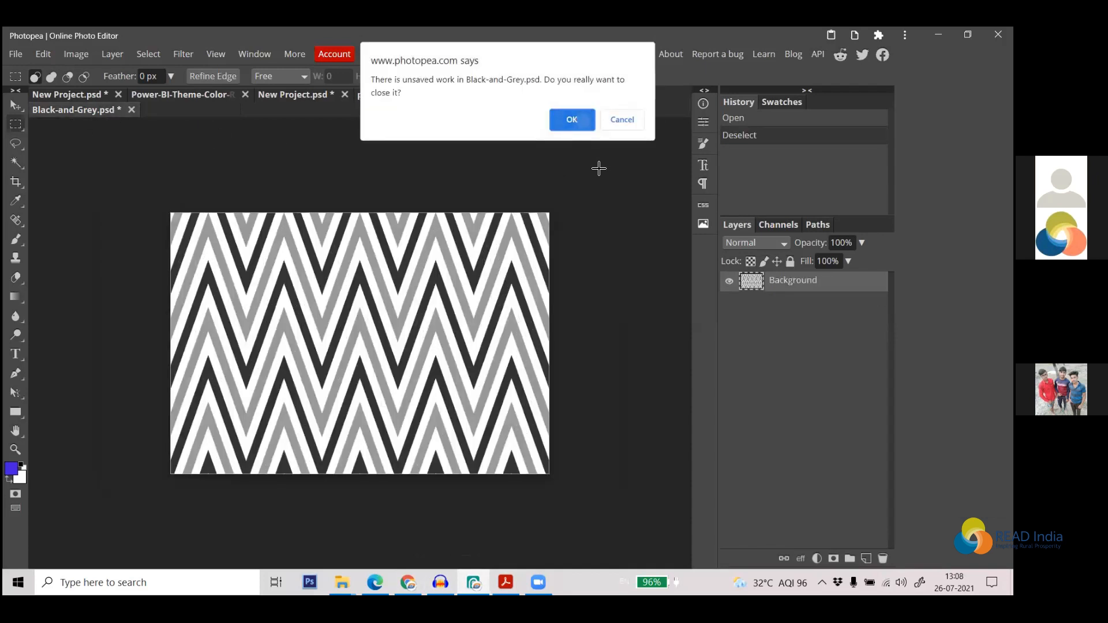
{"action": "key", "text": "Return"}
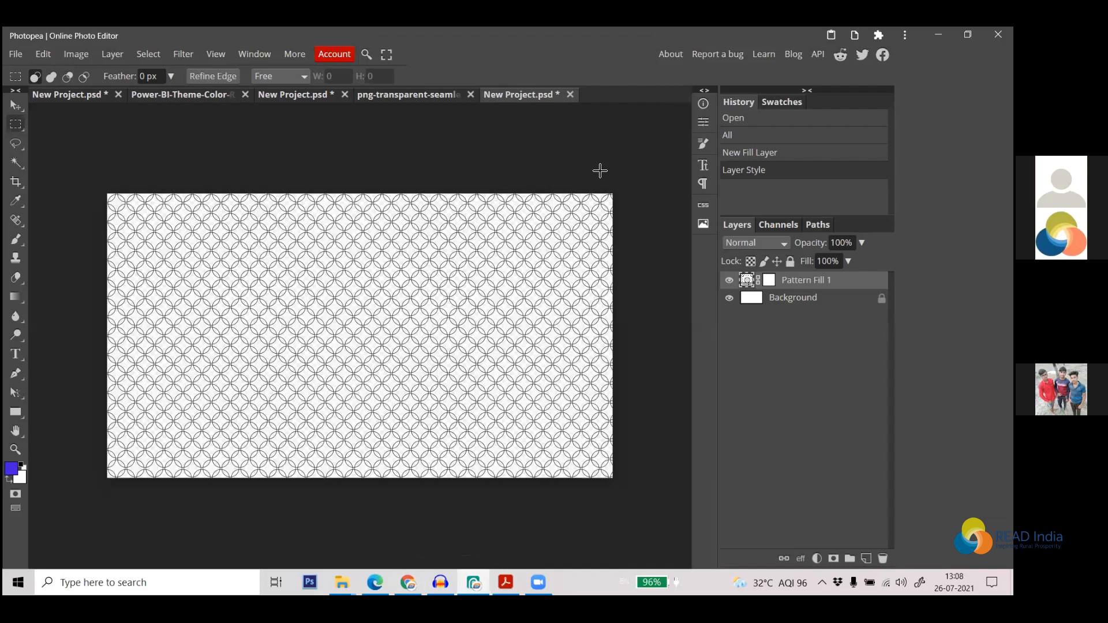